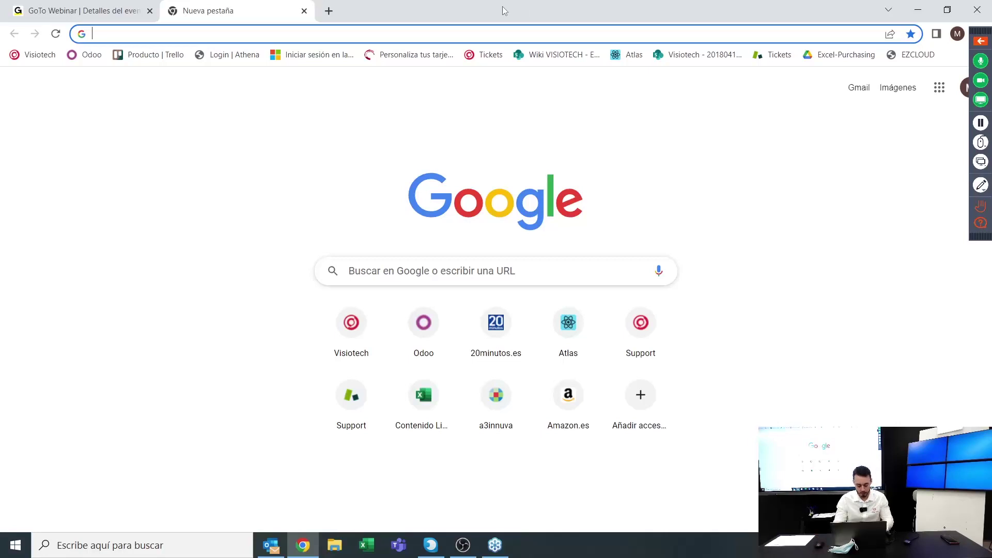
# Load the Visiotech website from the 'vis' address-bar suggestion
pyautogui.write('vis')
pyautogui.press('BackSpace')
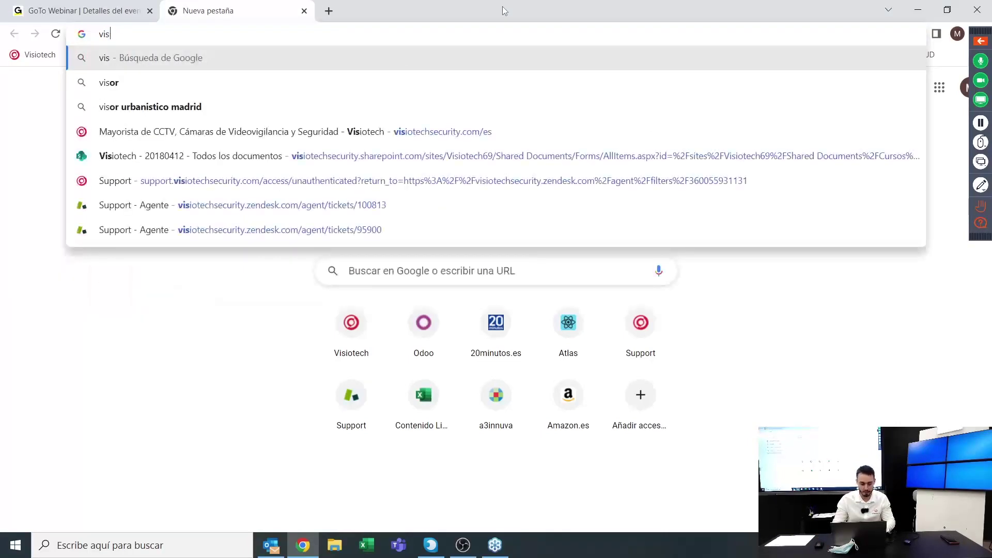
pyautogui.press('Down')
pyautogui.press('Down')
pyautogui.press('Down')
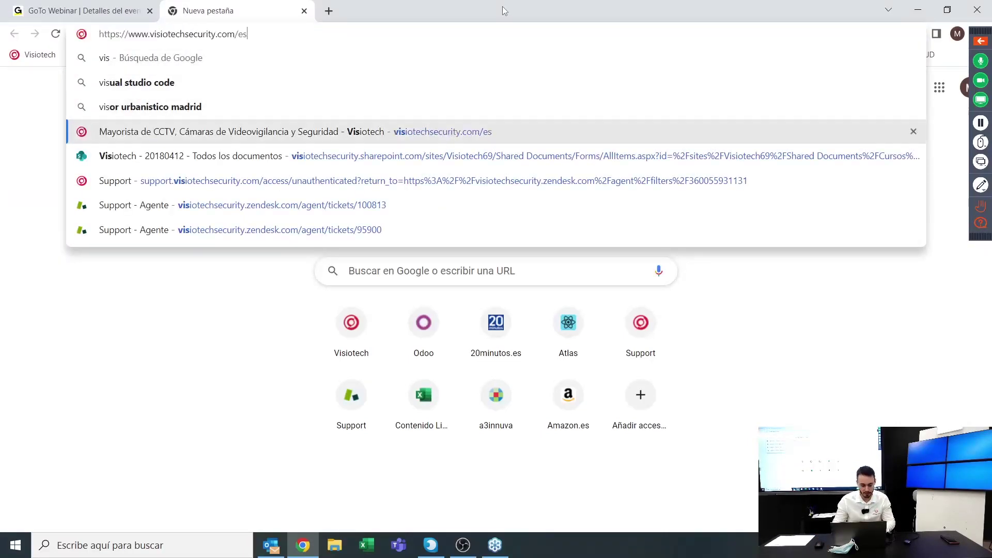
pyautogui.press('Return')
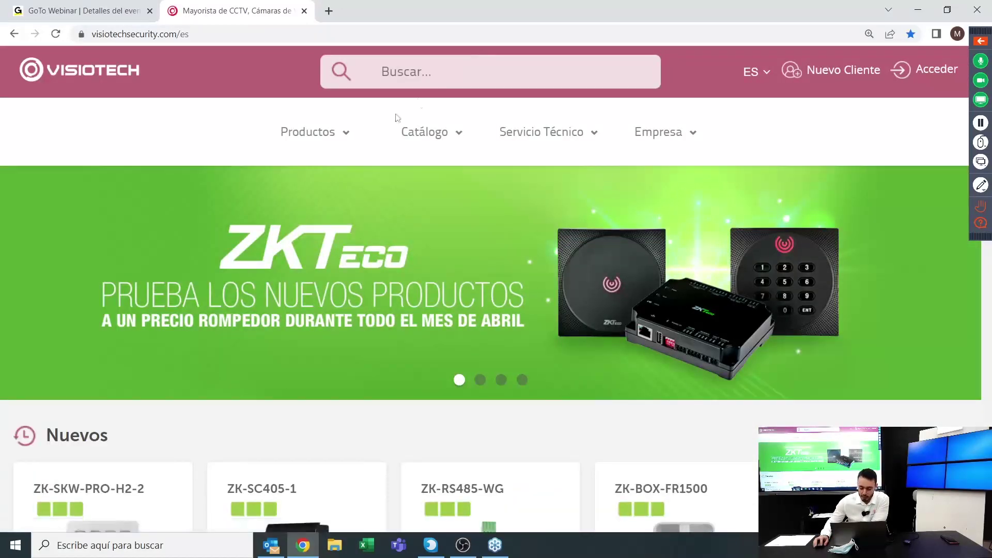
# Open the Uniview listing under Productos > IP > Cámaras IP Profesionales
pyautogui.moveTo(317, 137)
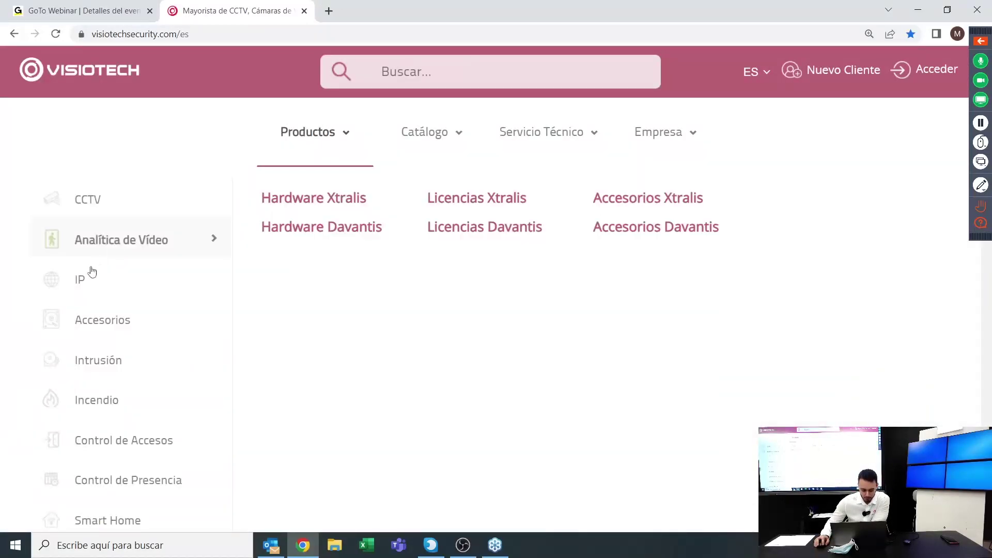
pyautogui.moveTo(79, 284)
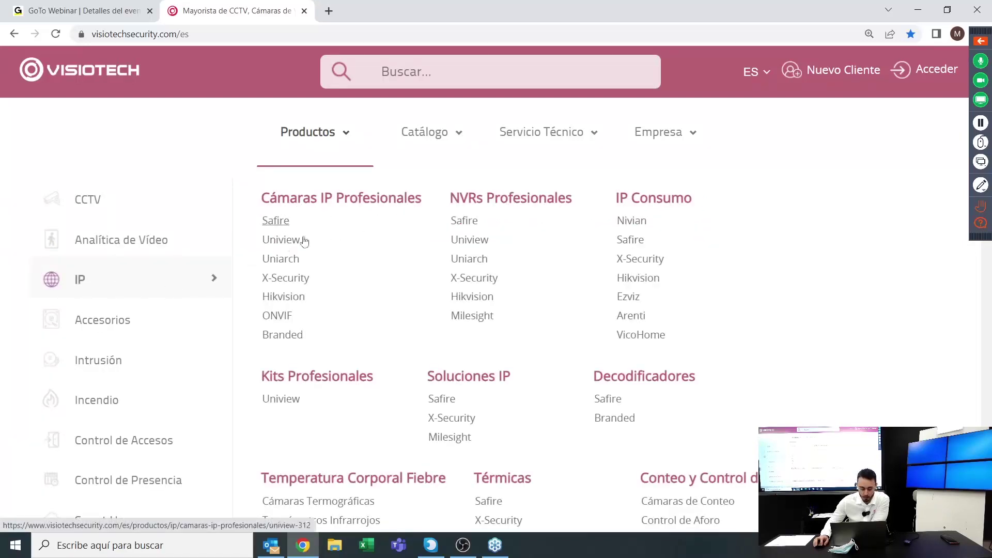
pyautogui.click(283, 240)
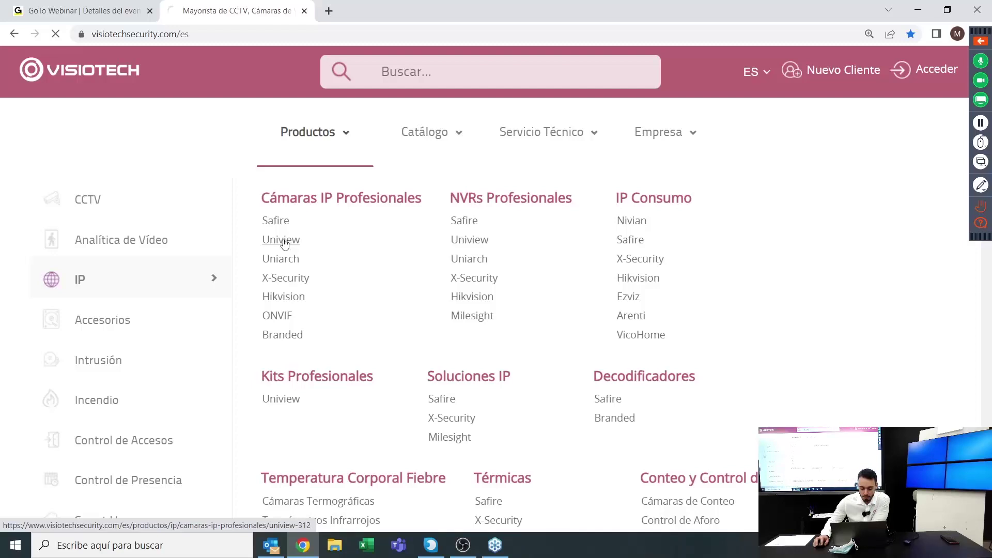
# Open the UV-IPC2124LE-ADF28KM-G1 camera's product page and look over its details
pyautogui.scroll(-5, 291, 242)
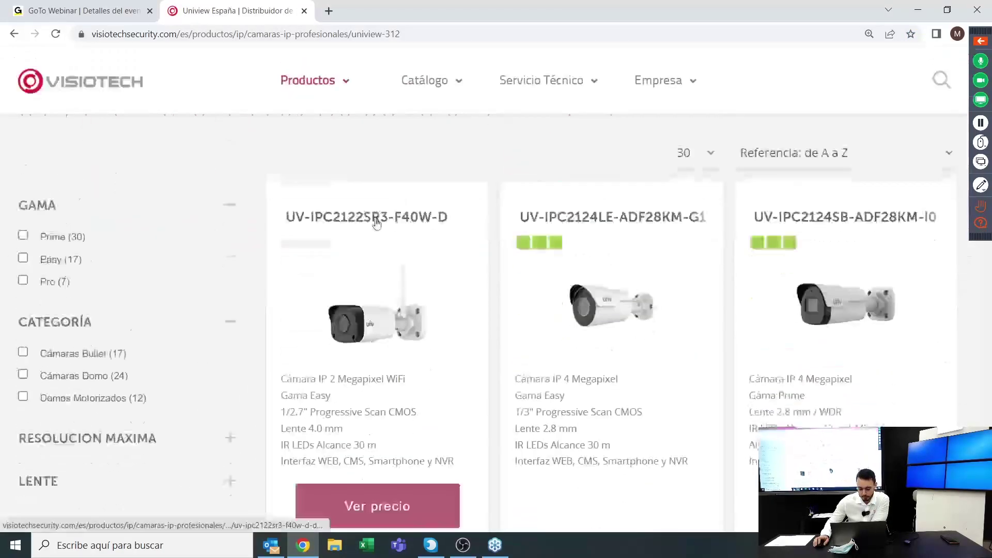
pyautogui.scroll(2, 568, 215)
pyautogui.click(568, 214)
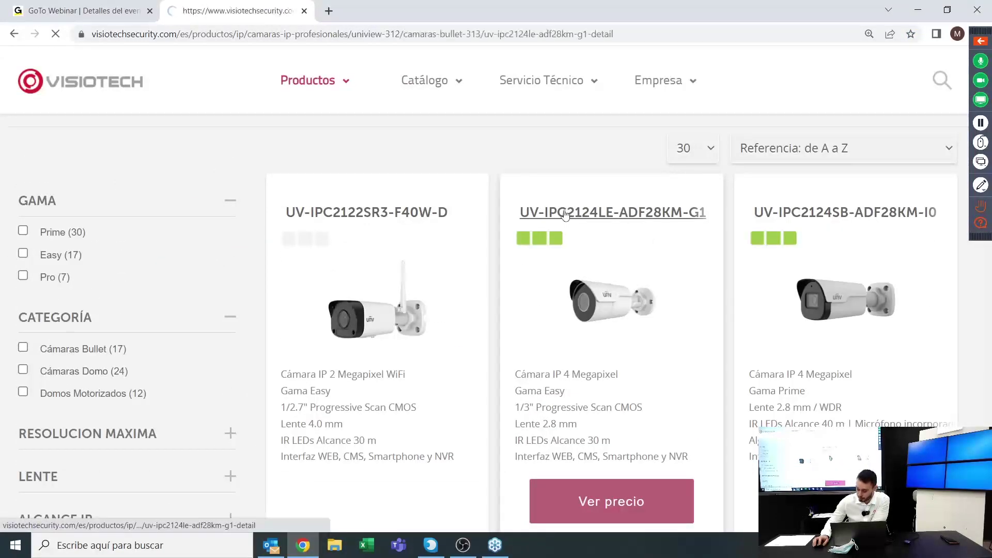
pyautogui.scroll(-1, 555, 221)
pyautogui.scroll(-2, 555, 221)
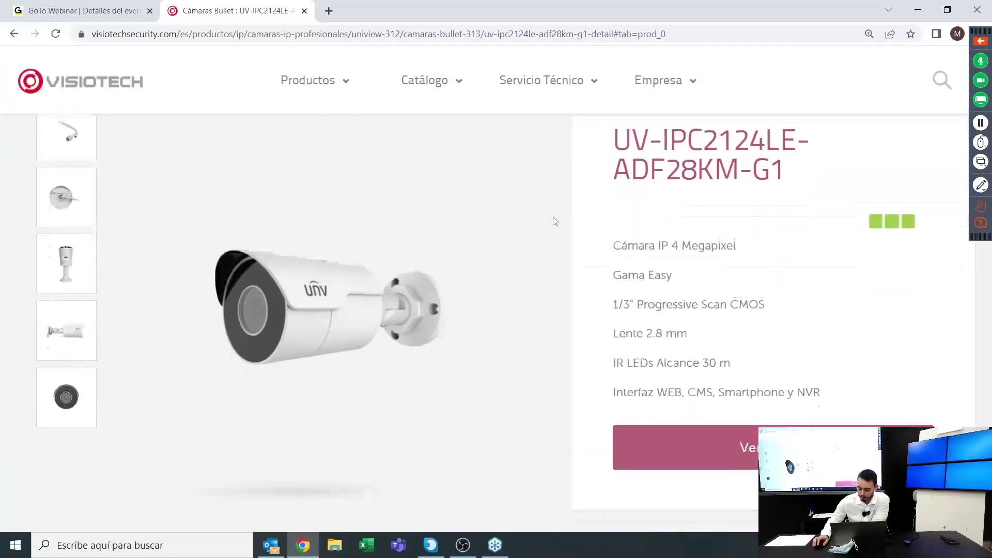
pyautogui.scroll(-1, 517, 299)
pyautogui.scroll(-10, 517, 299)
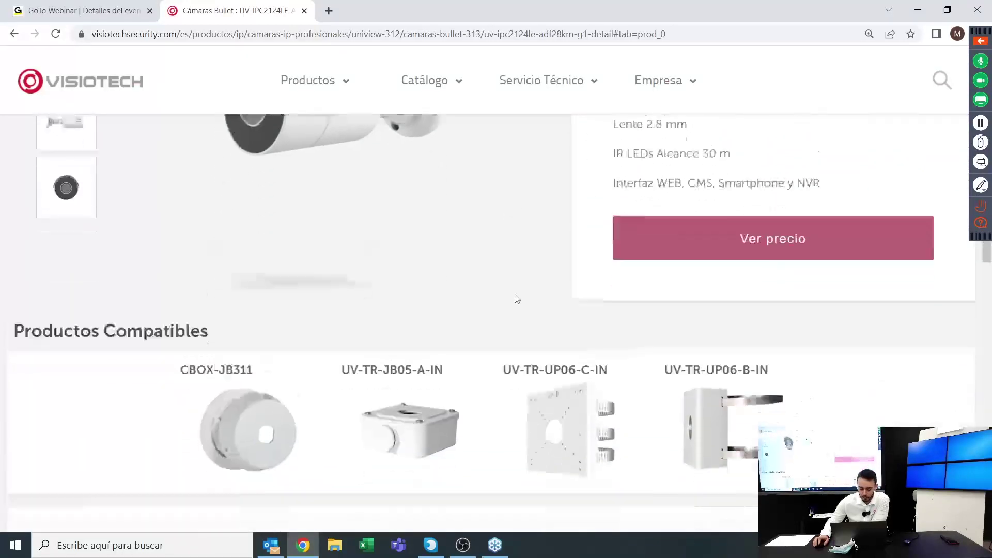
pyautogui.scroll(4, 520, 286)
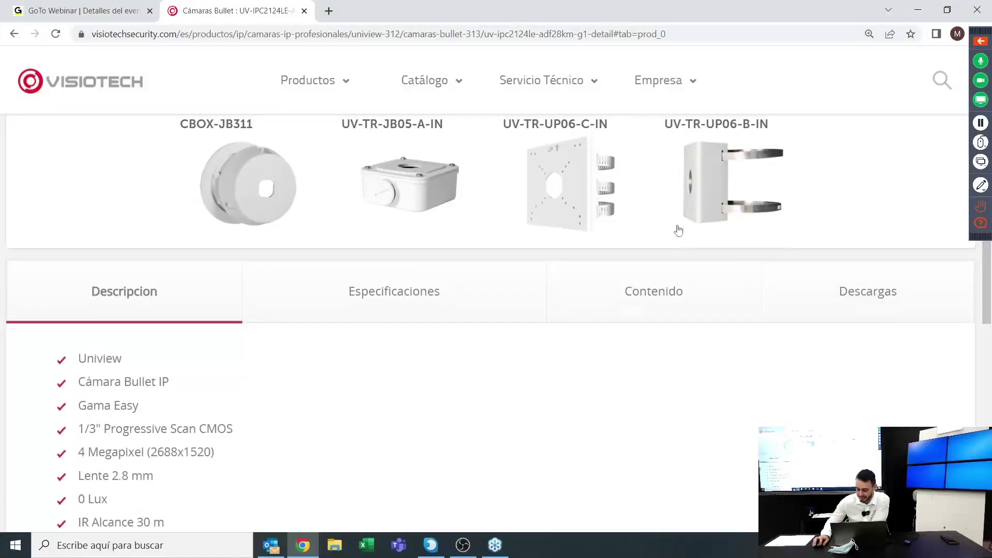
# Show the Descargas tab and scroll to the EZstation Win32, Win64 and MacOS downloads
pyautogui.click(874, 283)
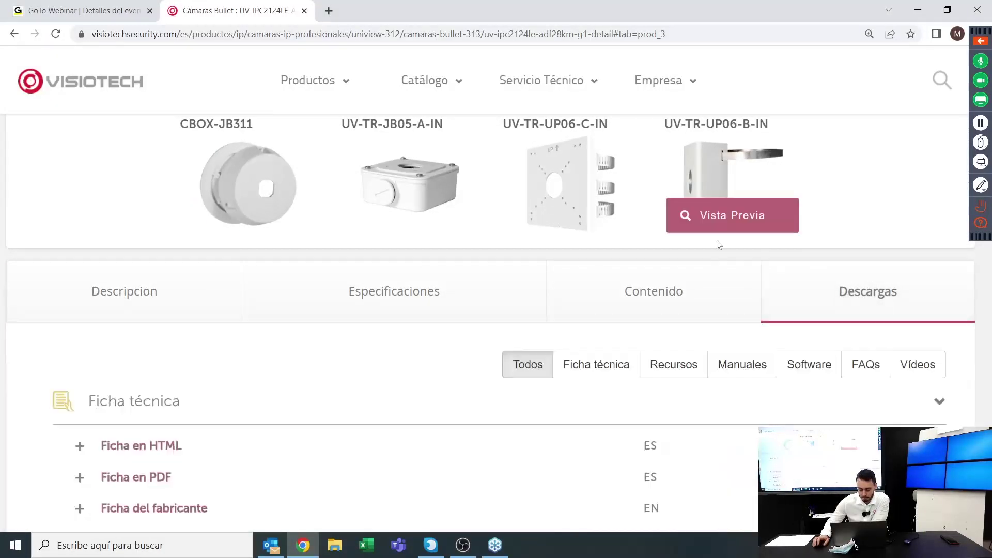
pyautogui.scroll(-1, 716, 243)
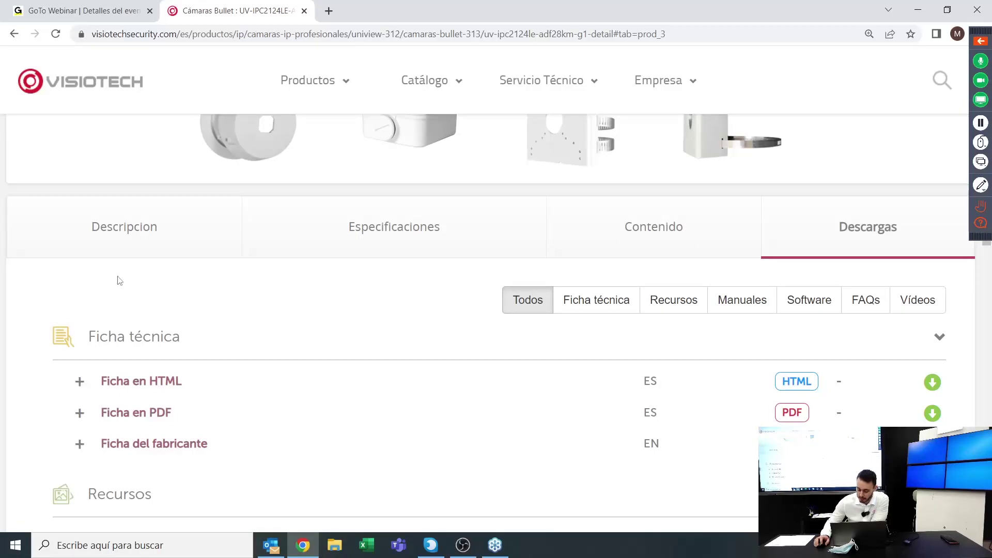
pyautogui.scroll(-1, 140, 290)
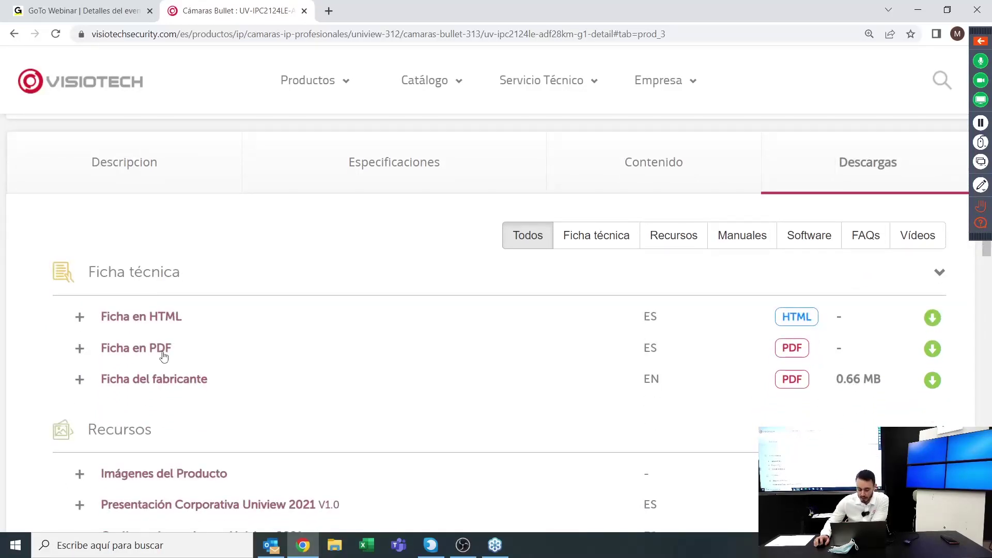
pyautogui.scroll(-2, 163, 358)
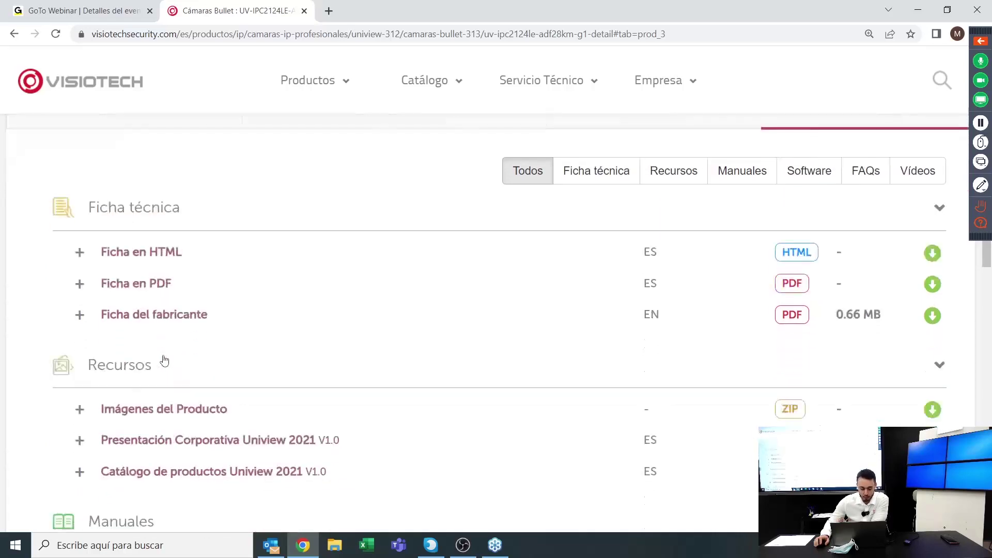
pyautogui.scroll(-2, 164, 359)
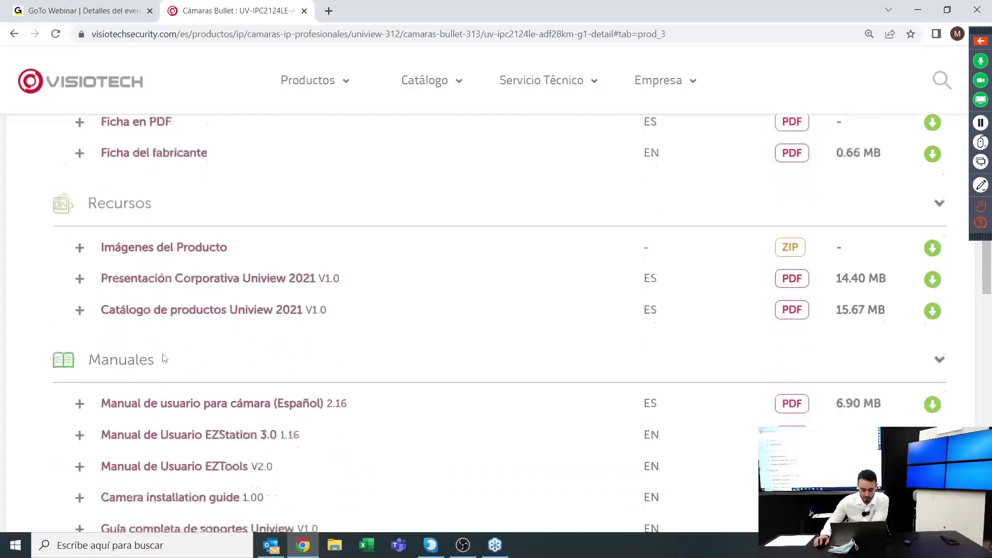
pyautogui.scroll(-3, 164, 357)
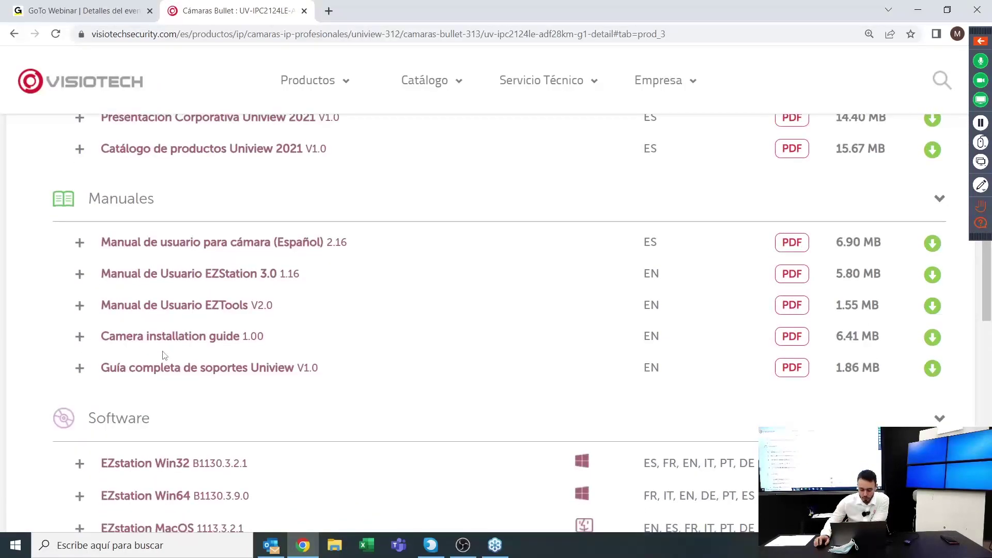
pyautogui.scroll(-2, 164, 355)
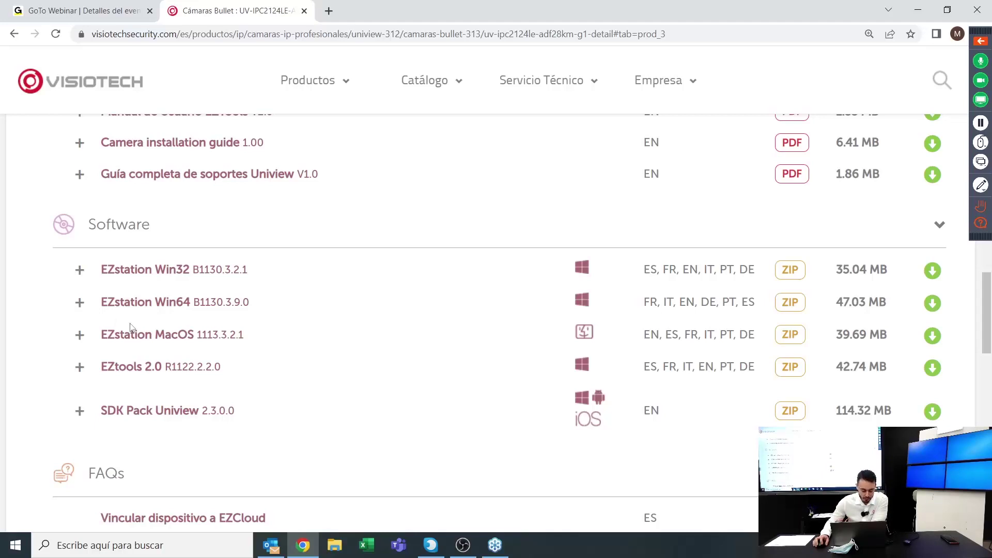
pyautogui.click(329, 10)
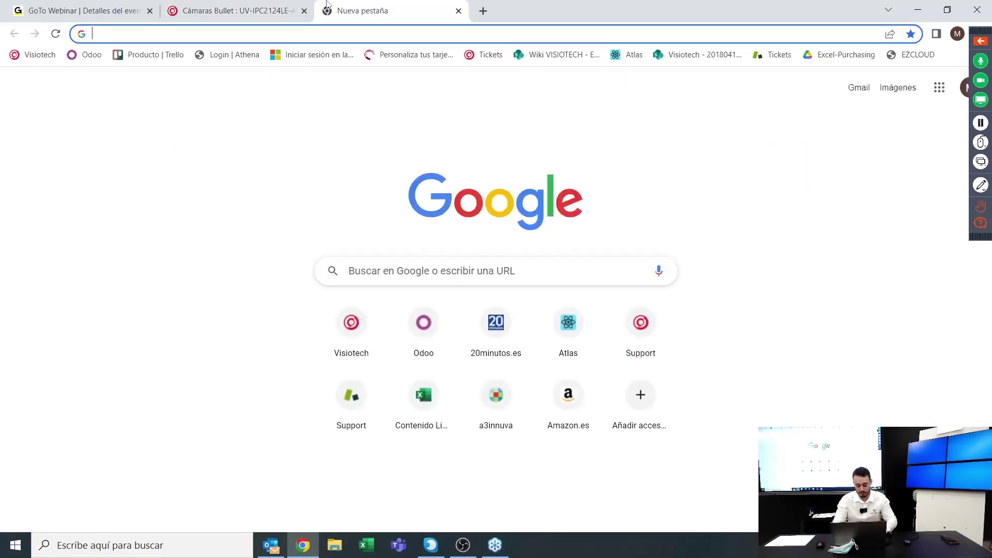
# Search Google for 'uniview ezstation' and open Uniview's EZStation Software page
pyautogui.write('uni')
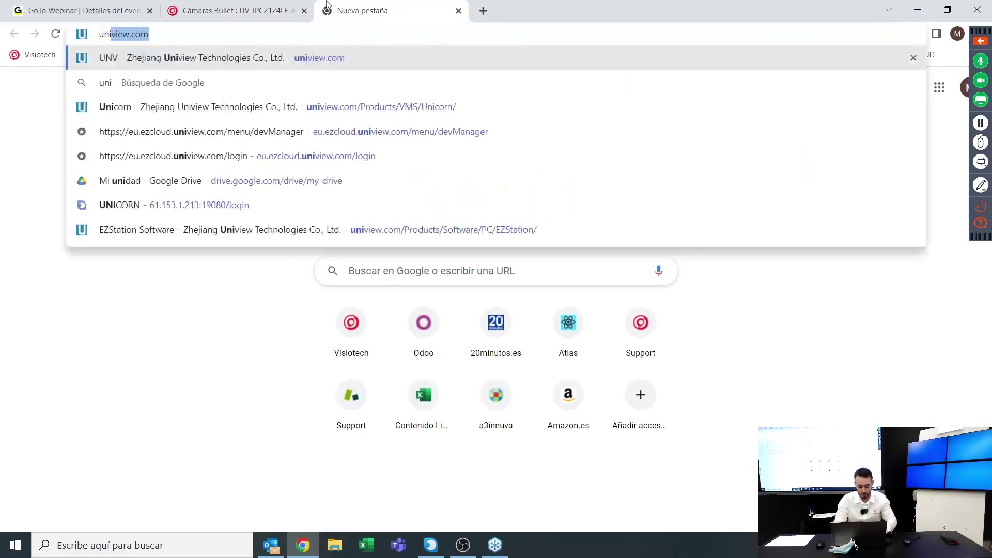
pyautogui.write('view ezstation')
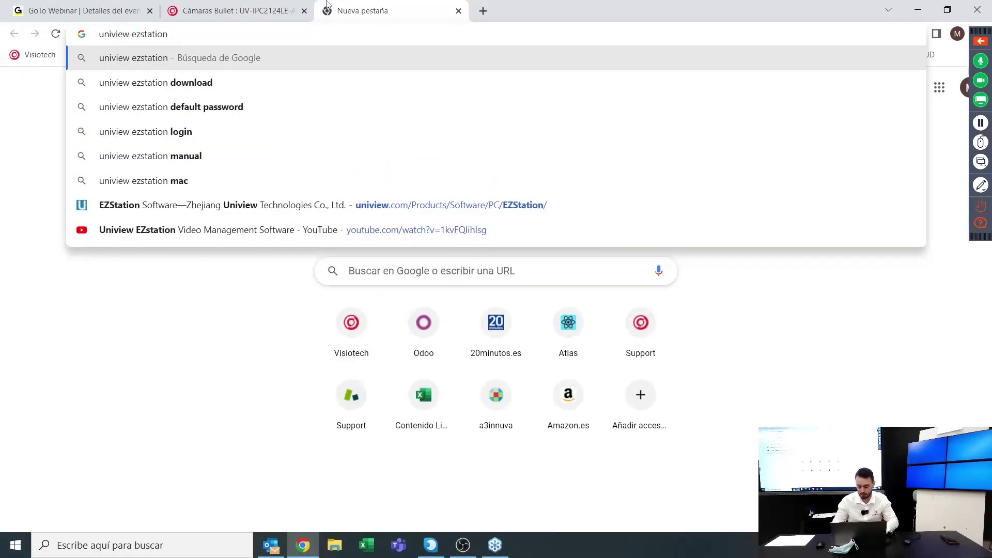
pyautogui.press('Return')
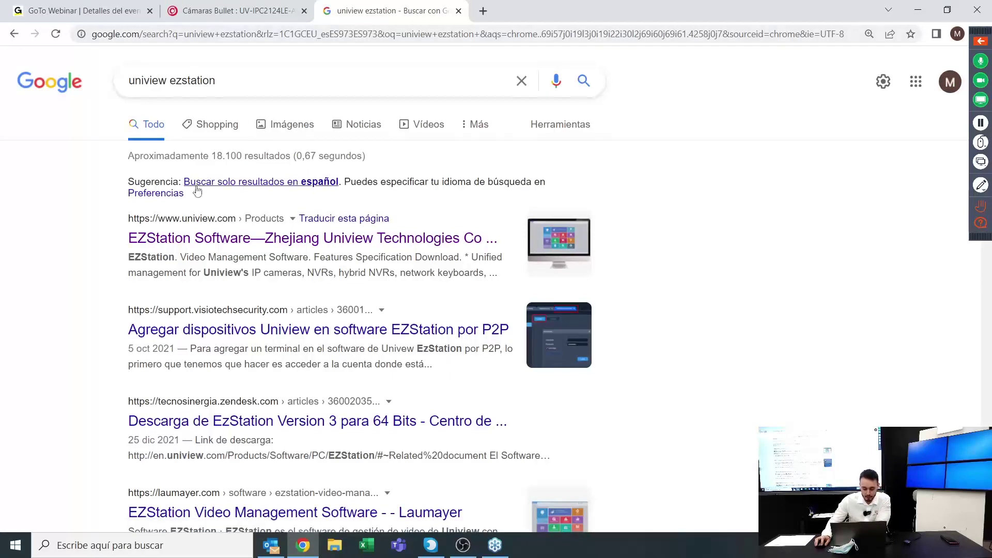
pyautogui.click(163, 237)
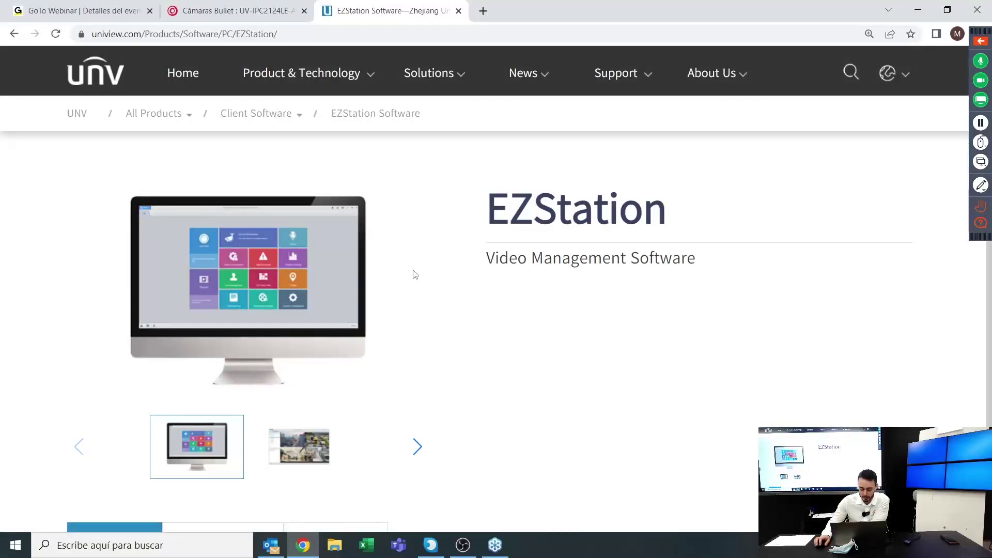
# Review the EZStation specification details on the Uniview product page
pyautogui.scroll(-5, 423, 284)
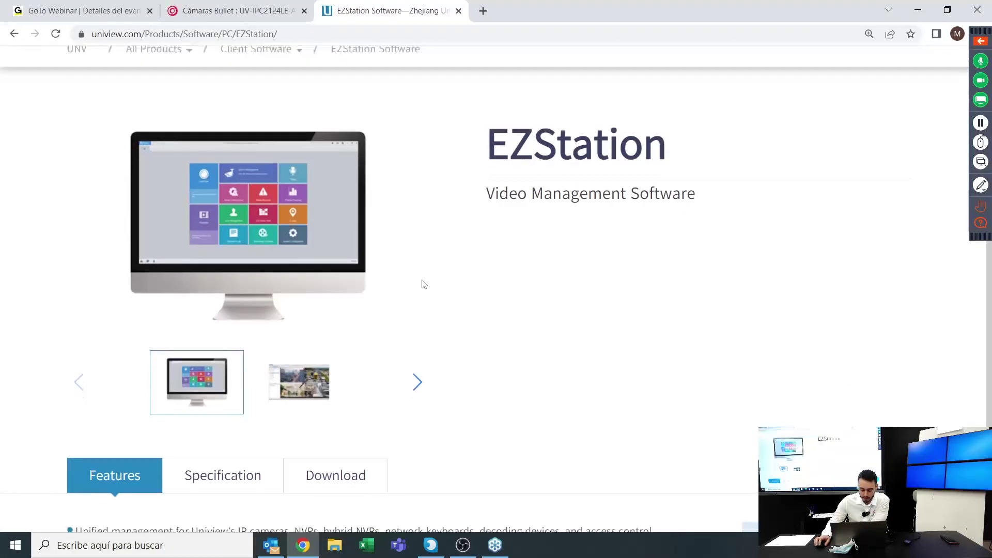
pyautogui.scroll(-1, 133, 324)
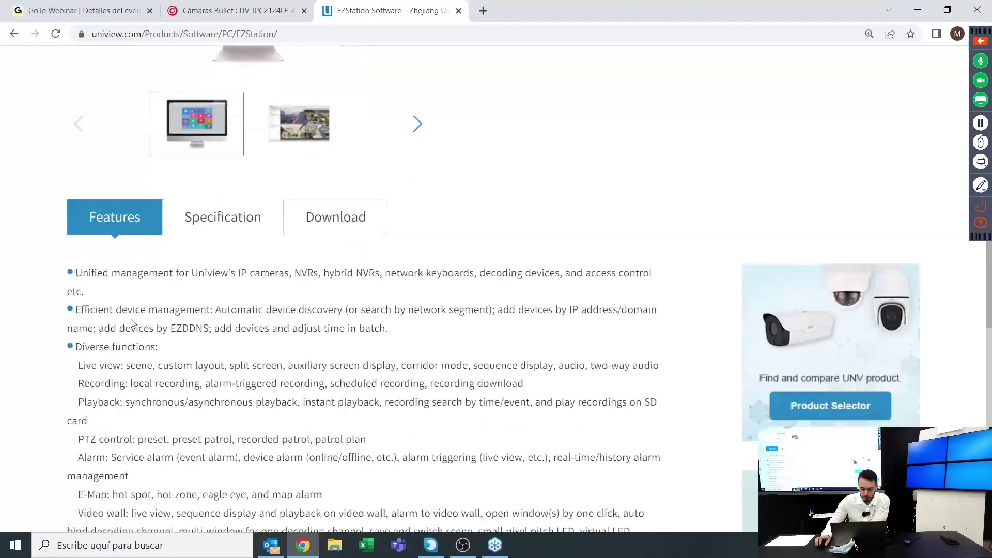
pyautogui.click(194, 230)
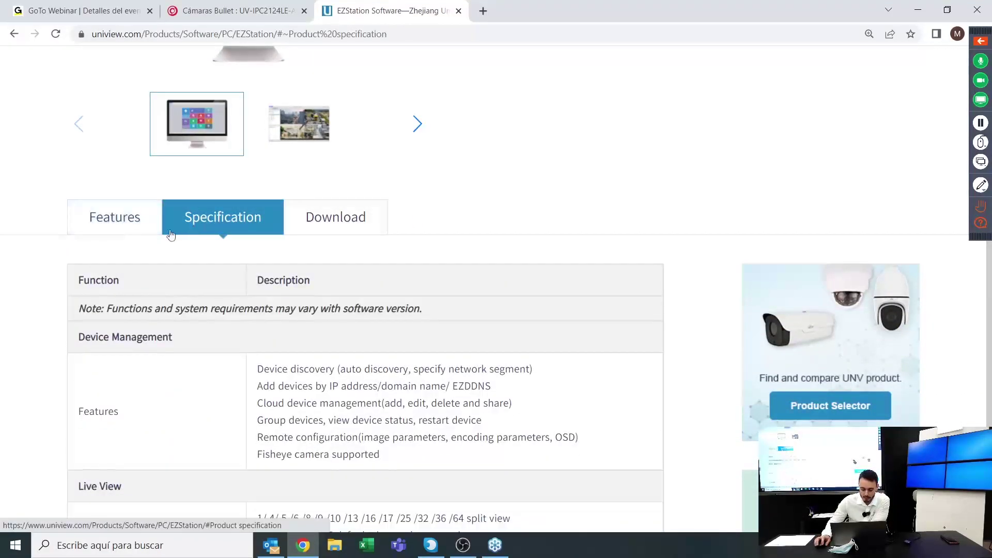
pyautogui.scroll(-2, 230, 260)
pyautogui.scroll(-1, 353, 295)
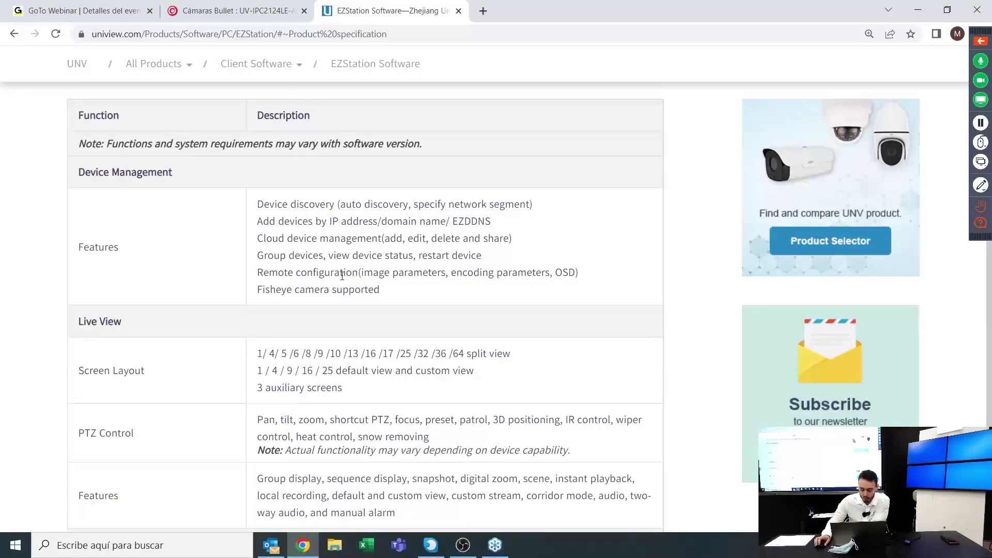
pyautogui.scroll(-3, 342, 276)
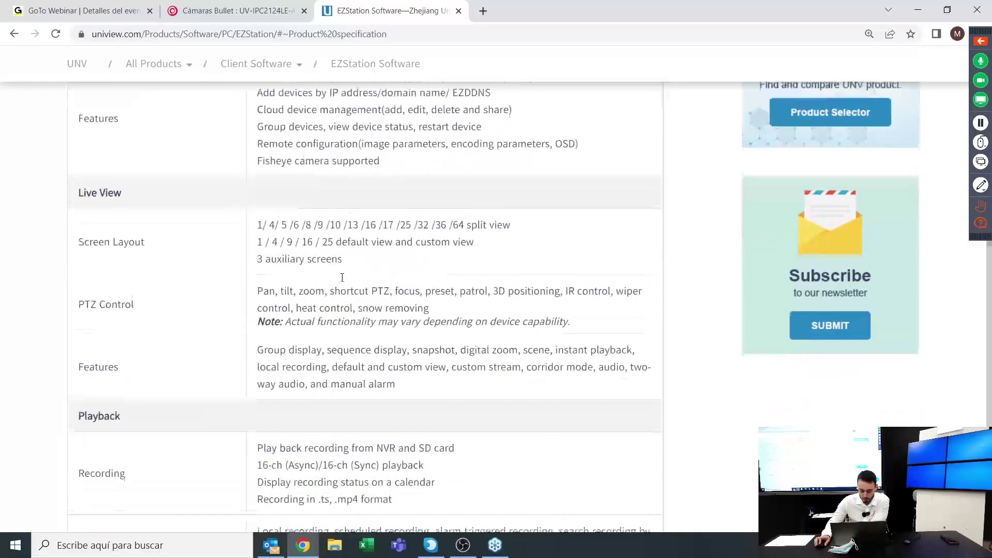
pyautogui.scroll(1, 342, 281)
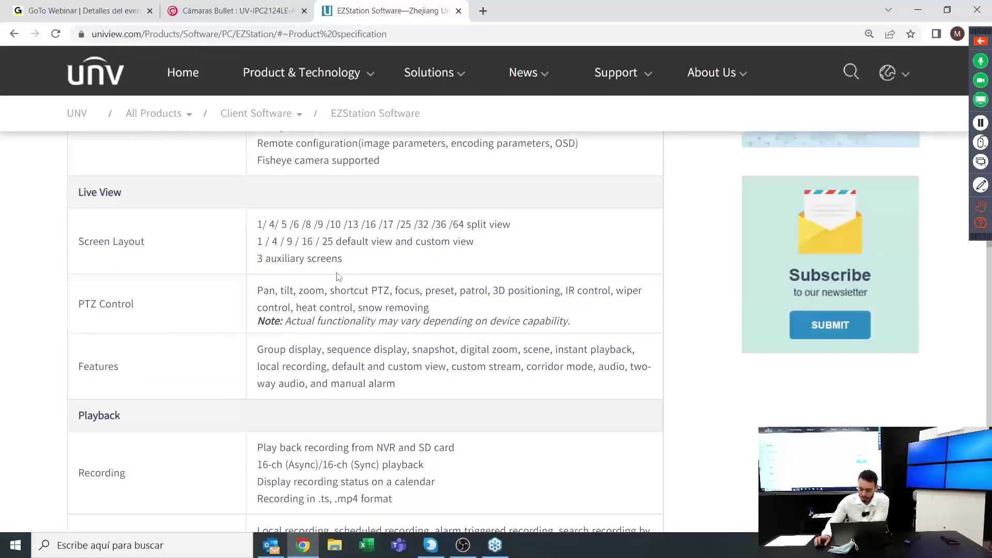
pyautogui.scroll(-3, 340, 275)
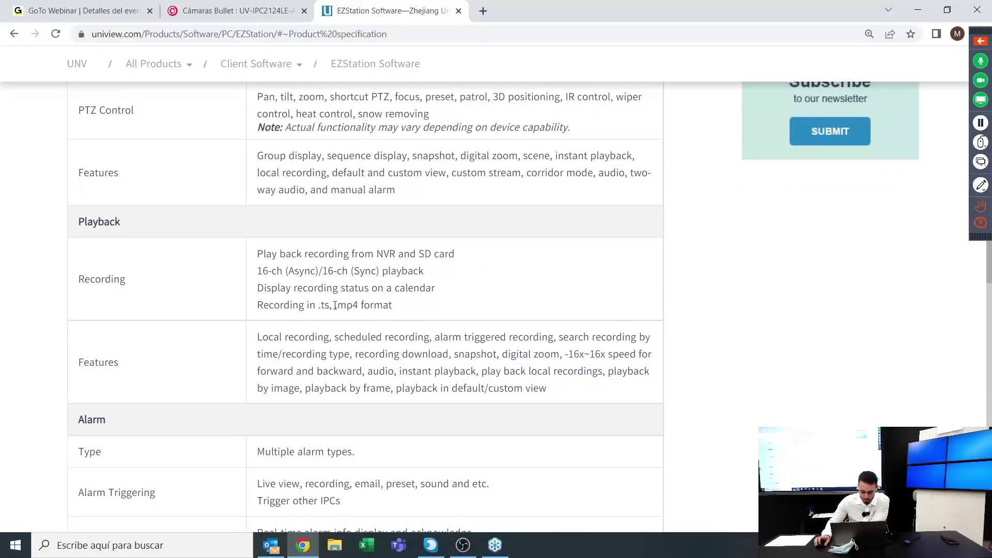
pyautogui.scroll(-2, 333, 428)
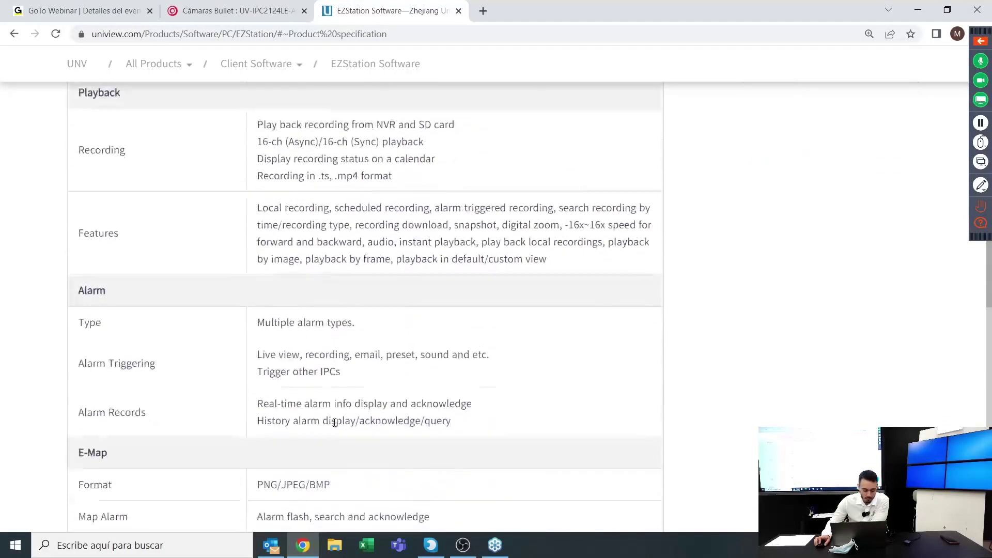
pyautogui.scroll(15, 335, 422)
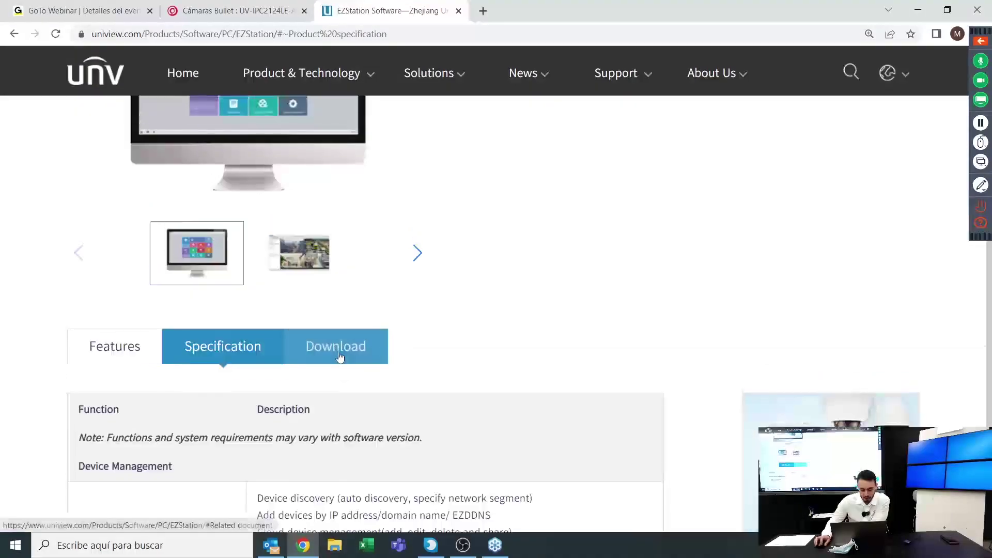
# Show the EZStation Download list with datasheet, manual and installers, then search Windows for 'ezt'
pyautogui.click(339, 356)
pyautogui.scroll(-1, 444, 342)
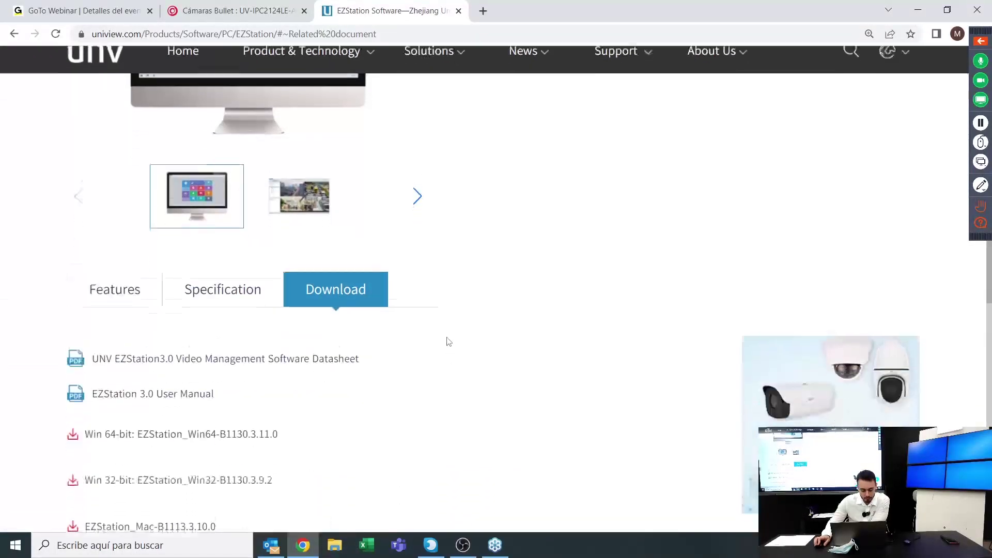
pyautogui.scroll(-3, 448, 342)
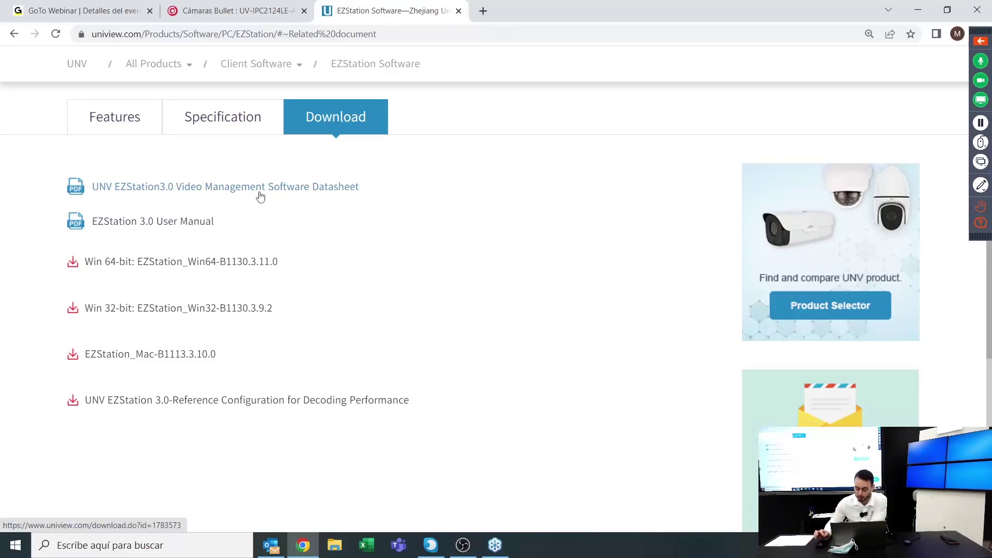
pyautogui.click(155, 545)
pyautogui.write('ezt')
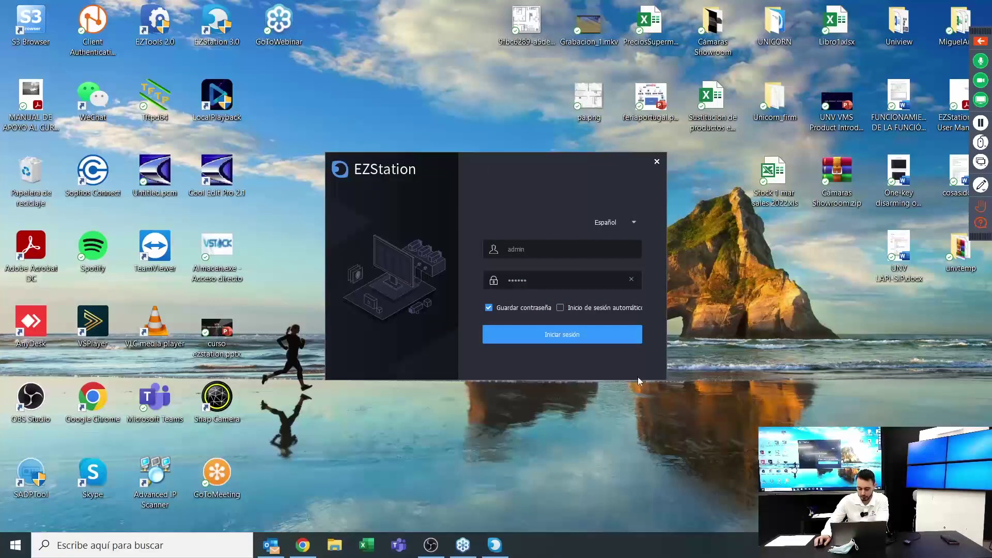
# At the EZStation login window, check the saved admin password and keep Español as the language
pyautogui.click(574, 253)
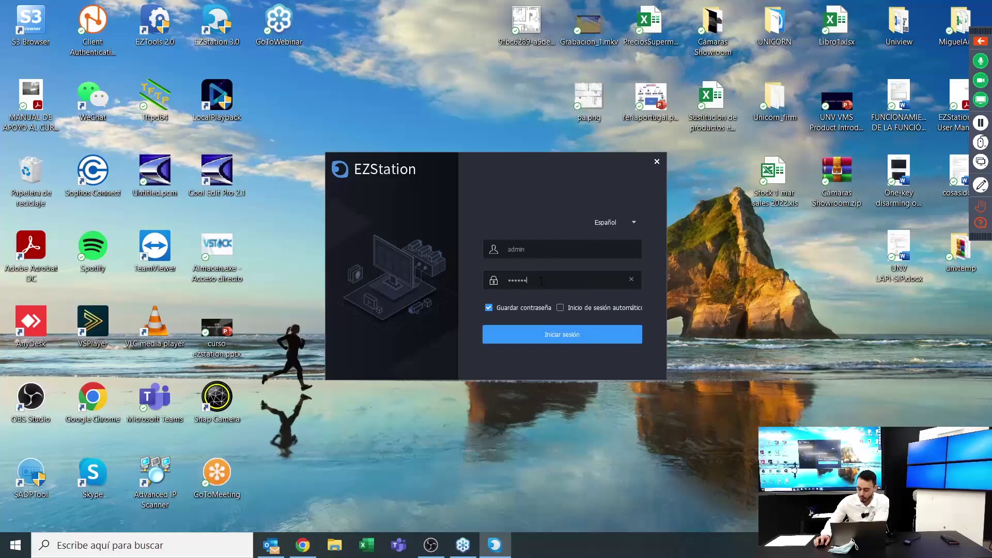
pyautogui.moveTo(541, 281); pyautogui.dragTo(504, 282)
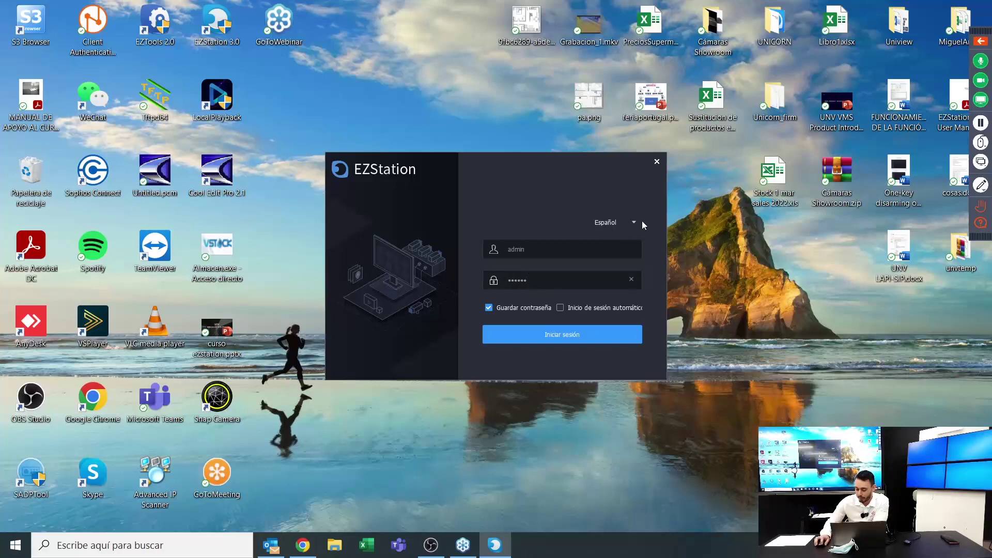
pyautogui.click(610, 225)
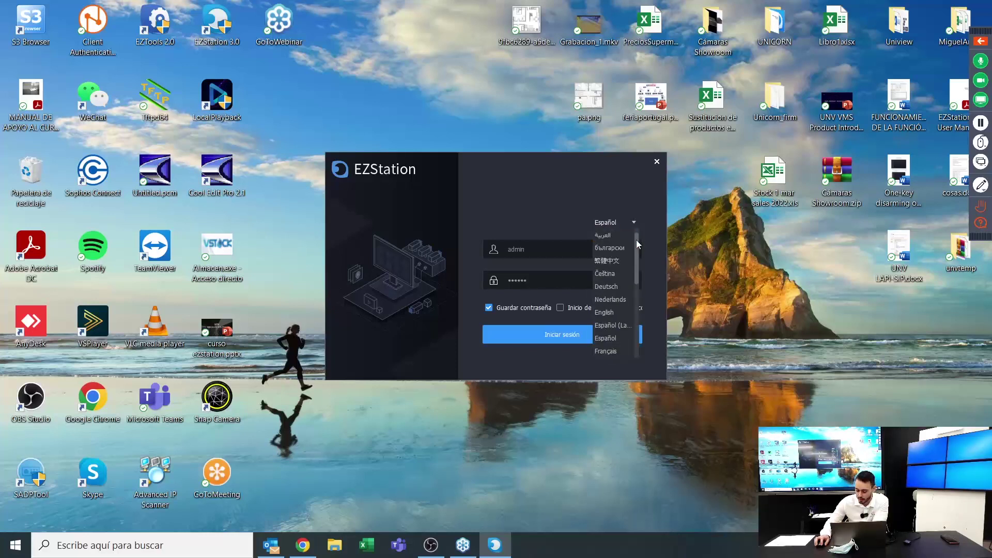
pyautogui.scroll(-1, 635, 244)
pyautogui.scroll(-4, 632, 250)
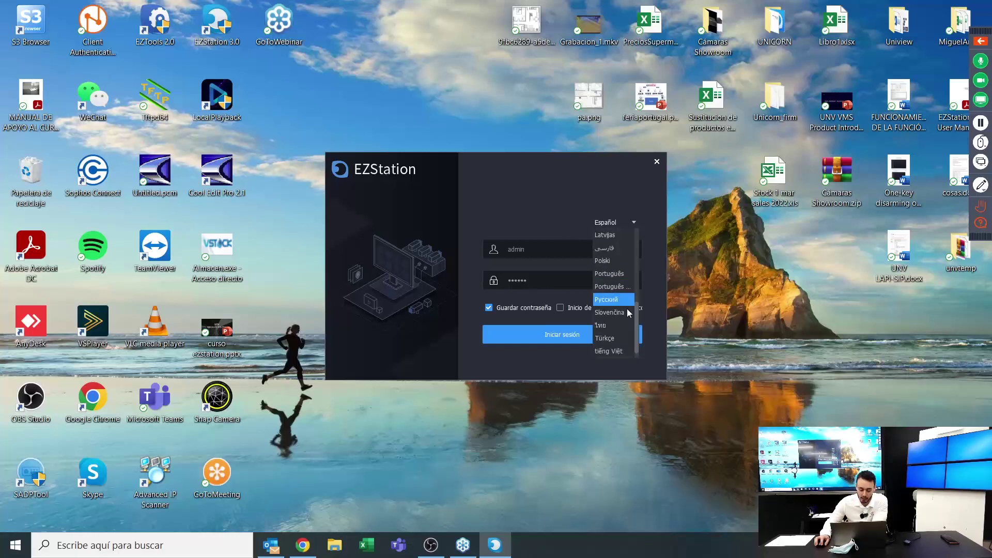
pyautogui.scroll(3, 626, 310)
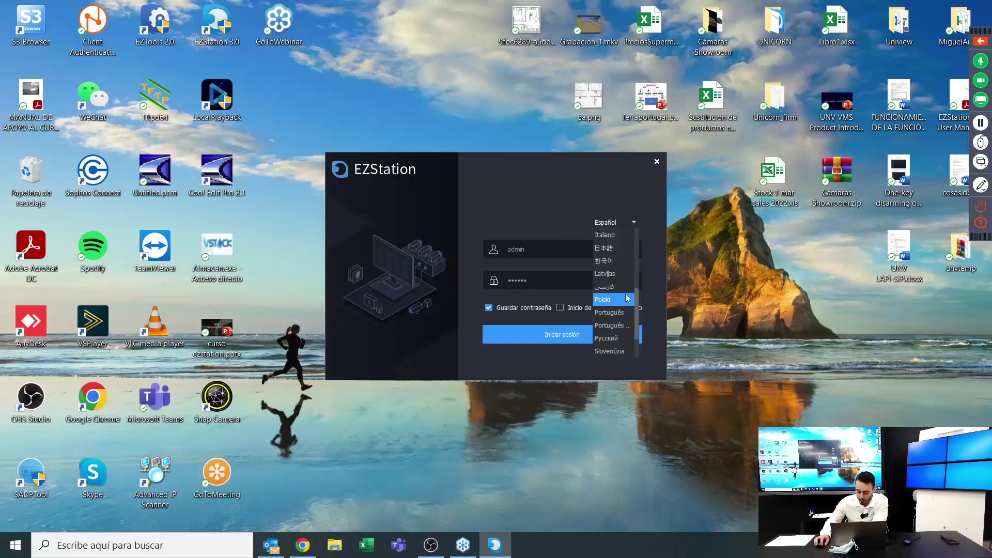
pyautogui.scroll(3, 625, 299)
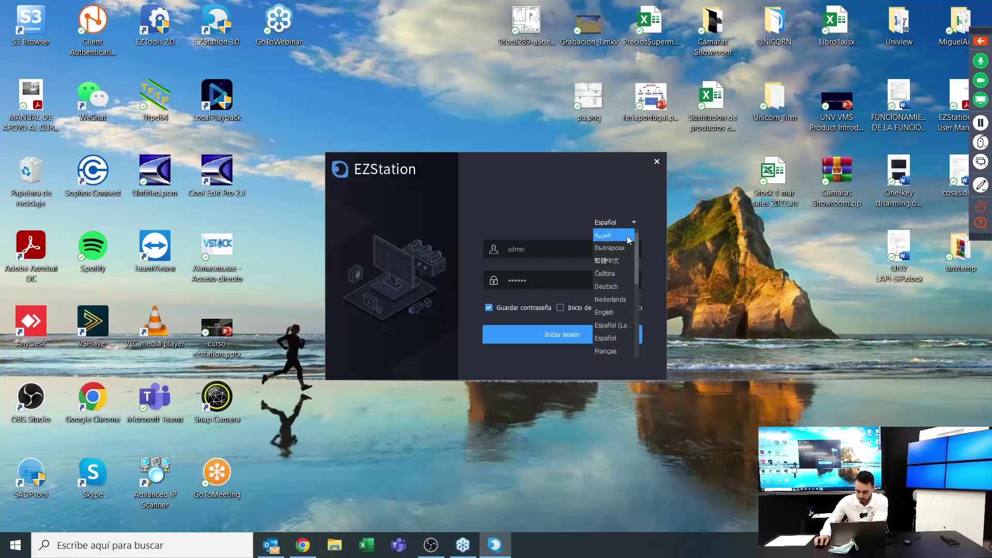
pyautogui.click(541, 214)
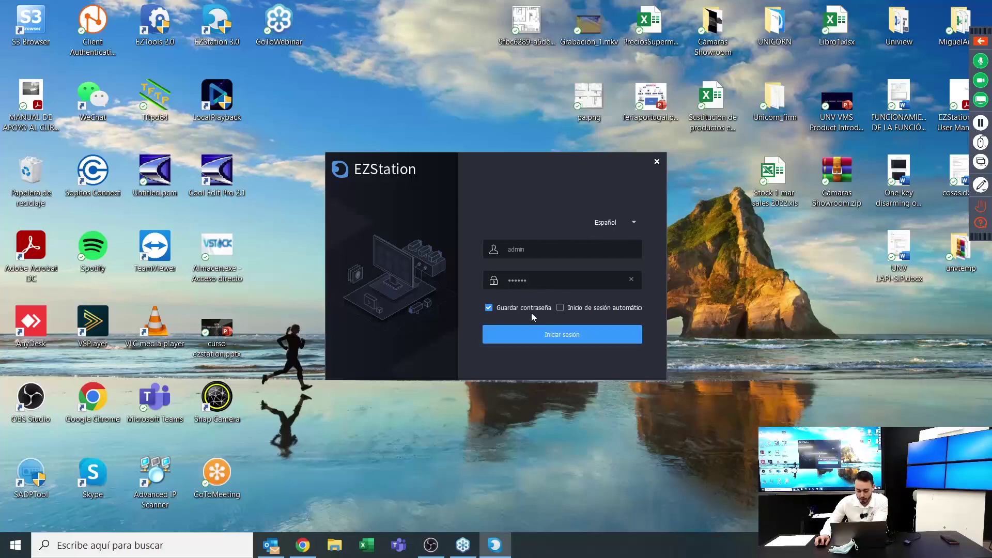
# Log in to EZStation as admin with Iniciar sesión
pyautogui.click(553, 333)
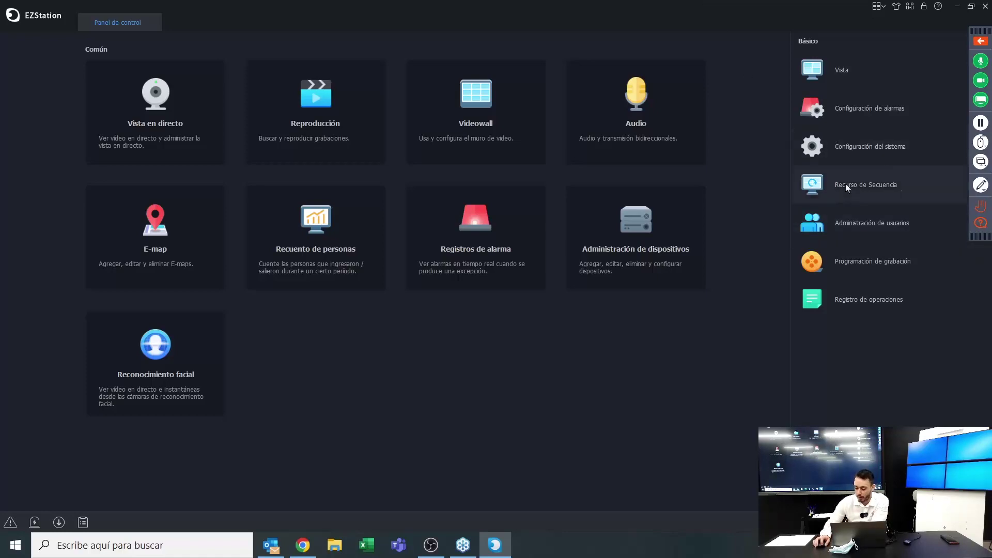
# Open Administración de usuarios and start a new user with Agregar
pyautogui.click(845, 223)
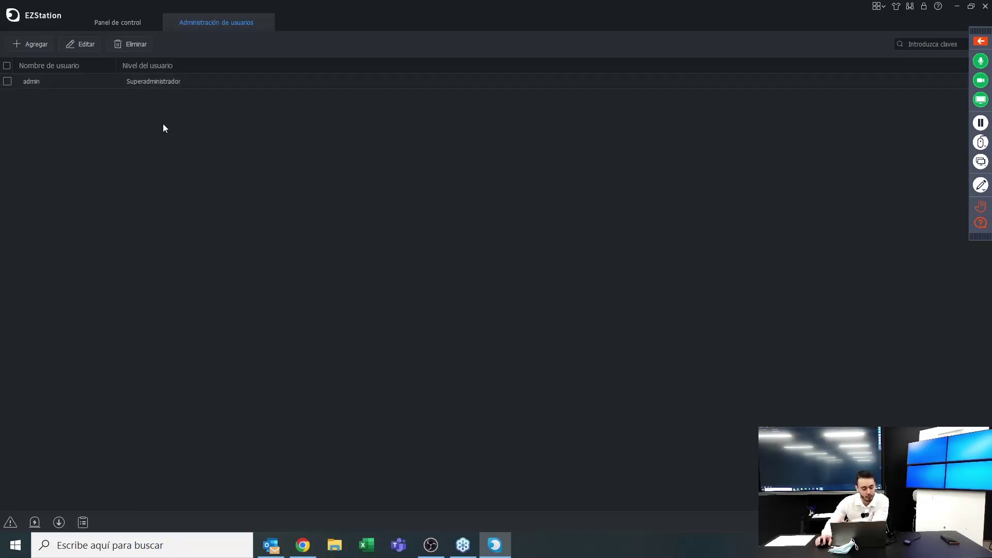
pyautogui.click(43, 47)
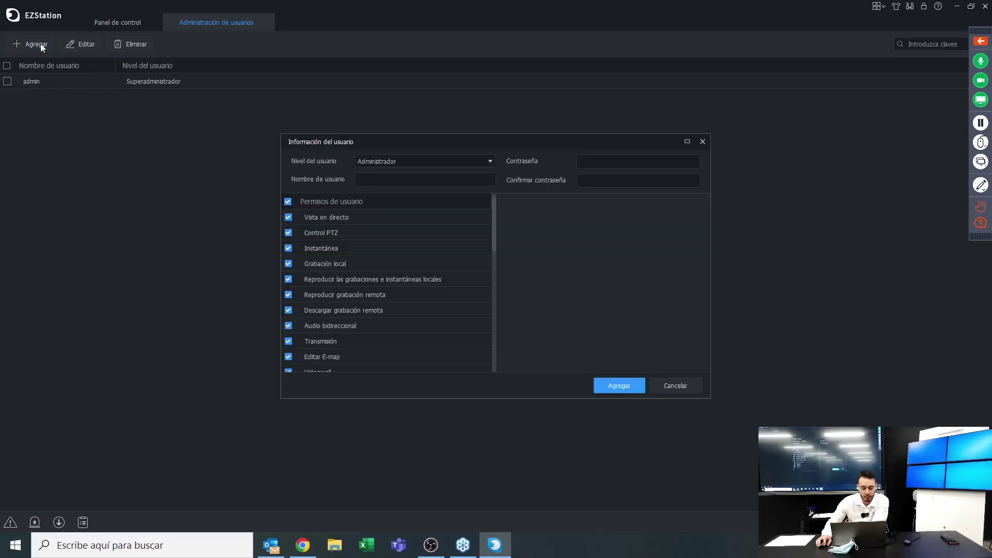
pyautogui.click(387, 163)
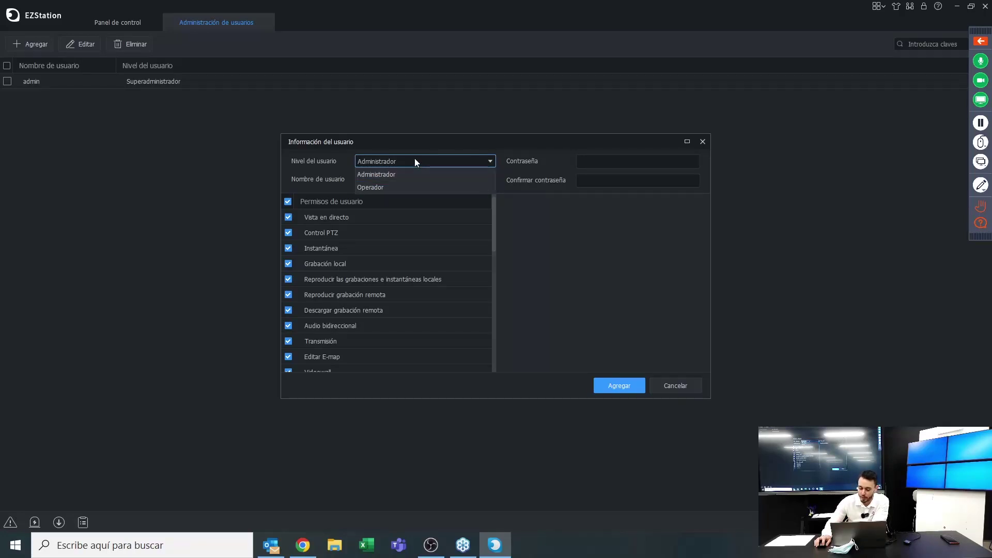
pyautogui.click(414, 161)
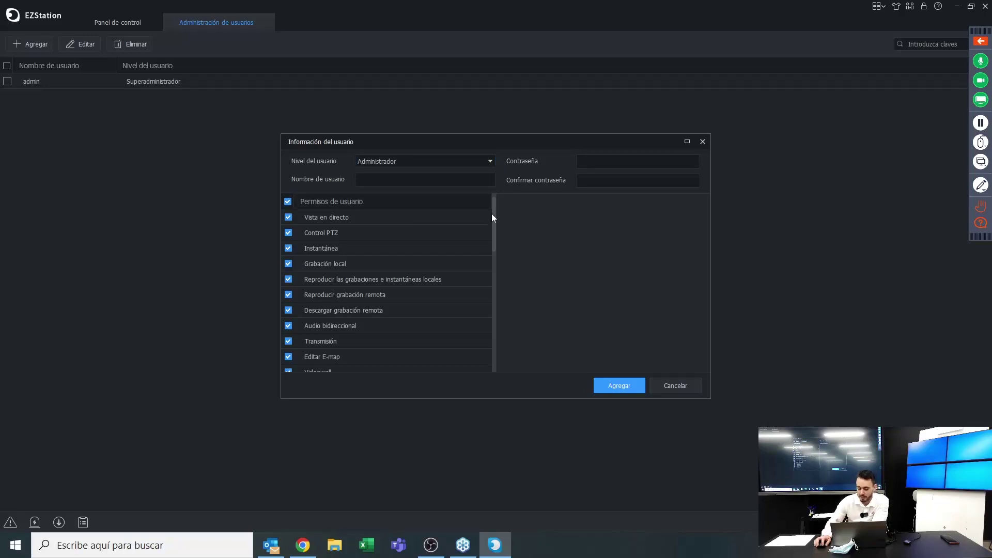
pyautogui.moveTo(494, 216); pyautogui.dragTo(484, 265)
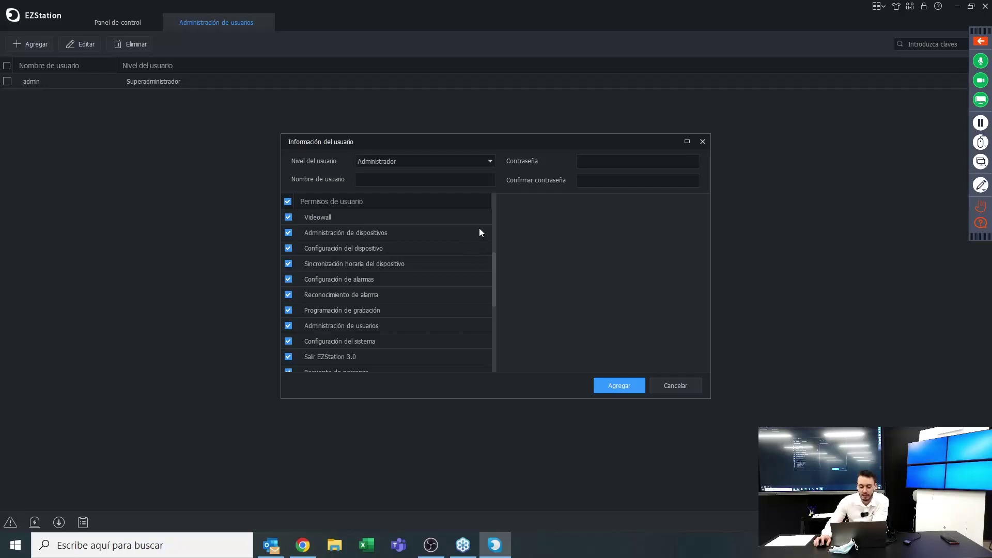
pyautogui.click(467, 161)
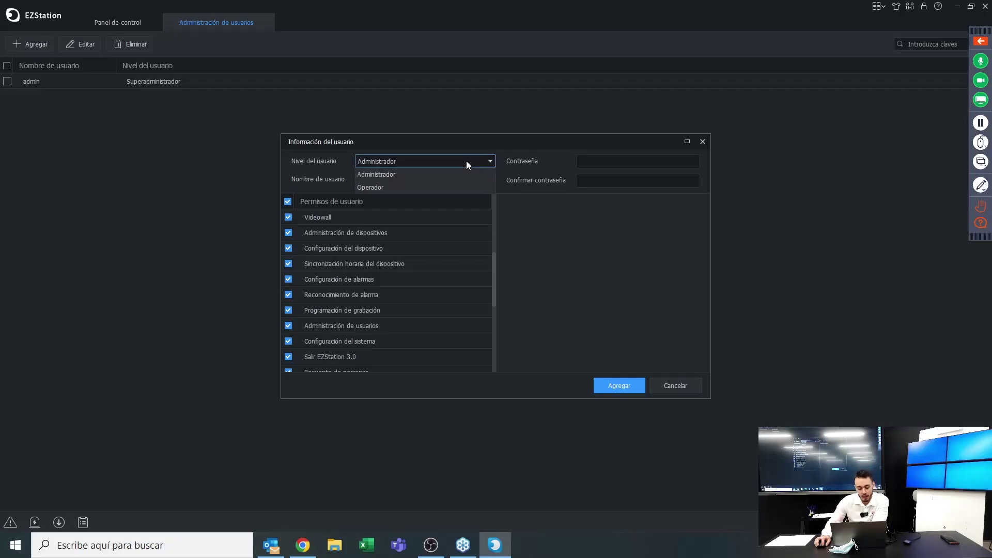
pyautogui.click(432, 188)
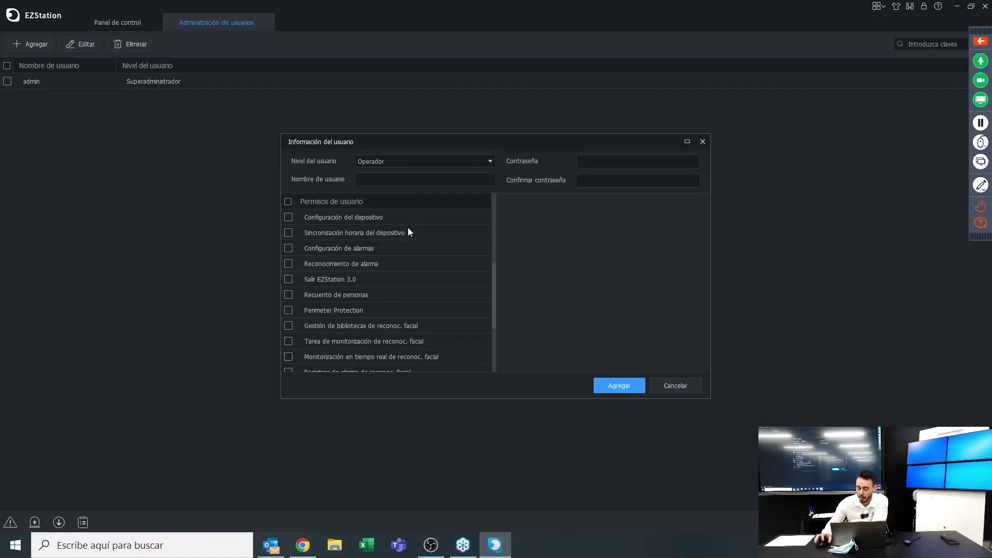
pyautogui.click(463, 161)
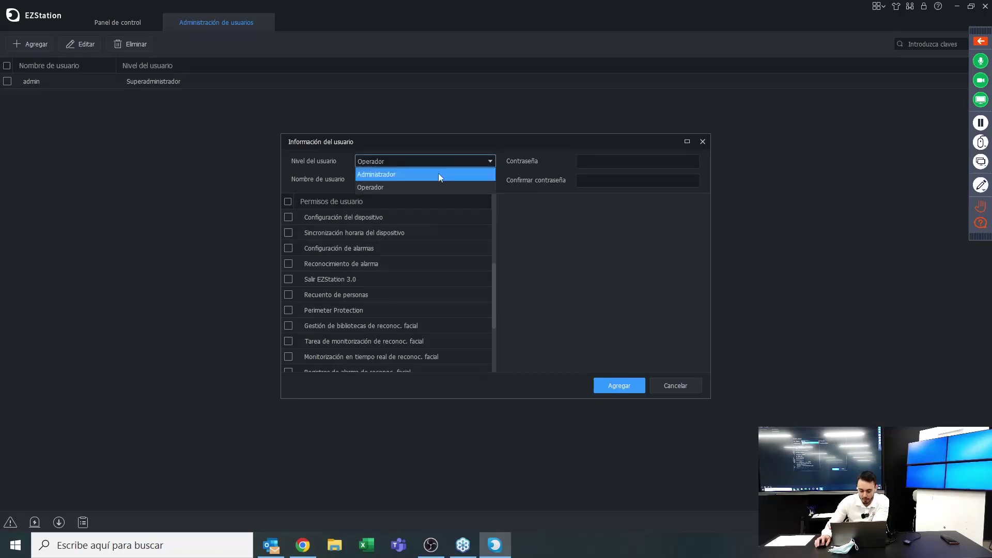
pyautogui.click(438, 173)
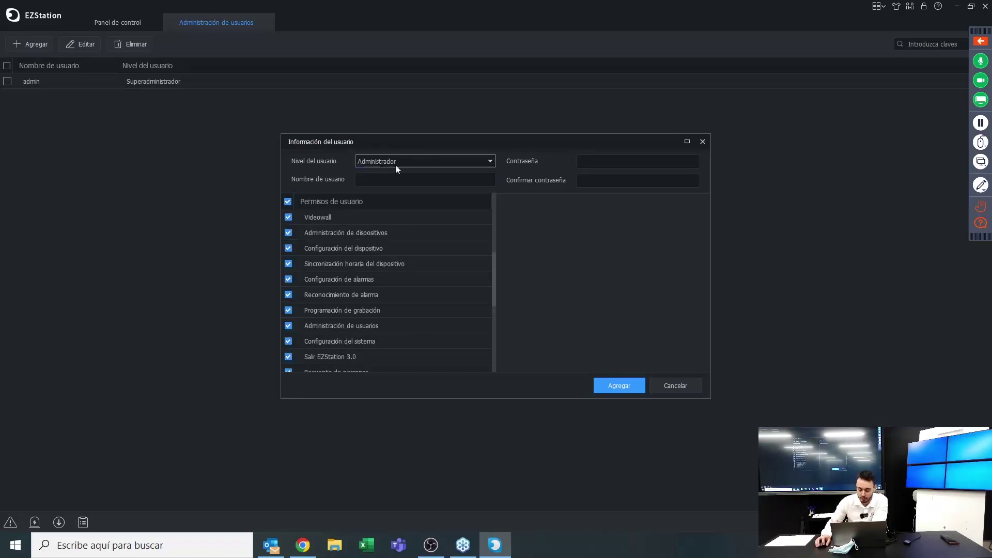
pyautogui.click(289, 201)
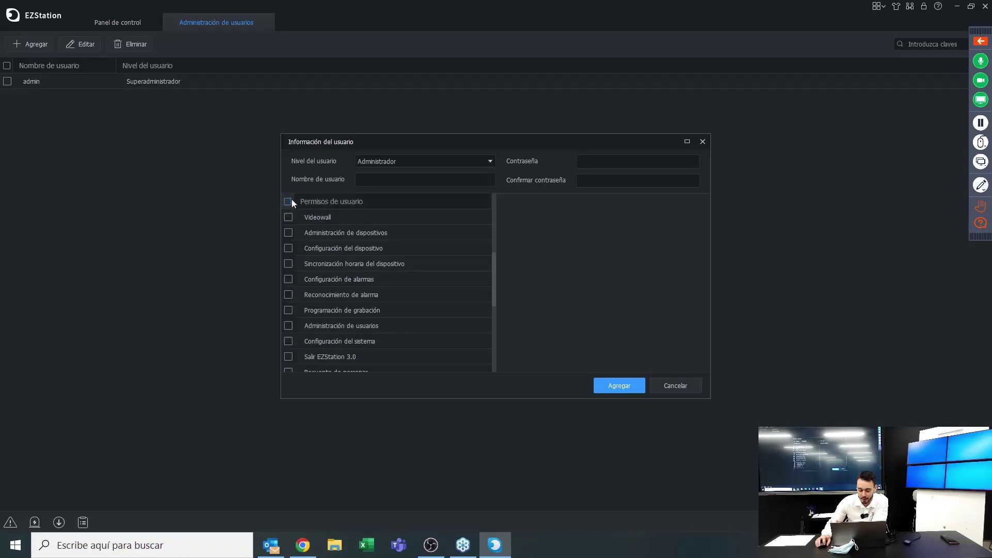
pyautogui.click(293, 253)
pyautogui.click(287, 265)
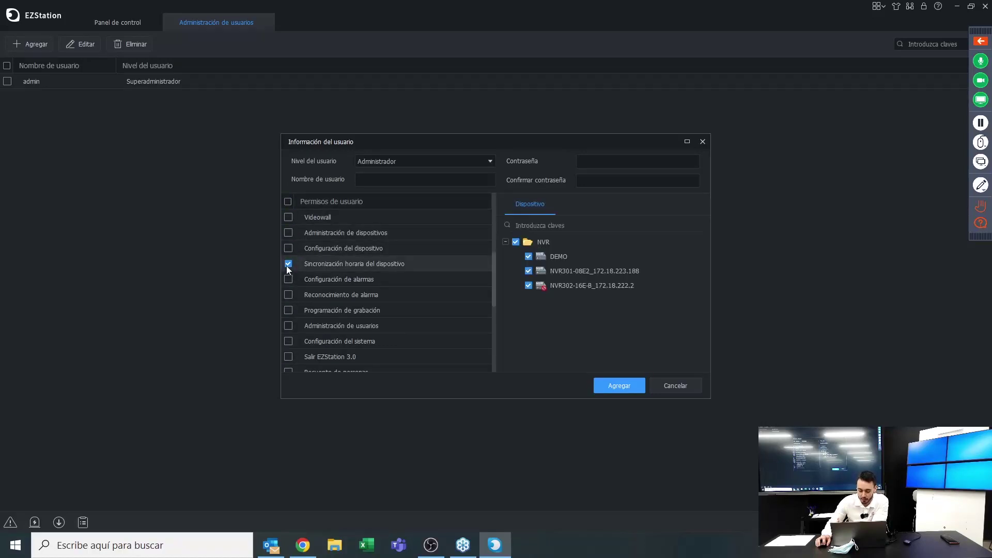
pyautogui.click(289, 296)
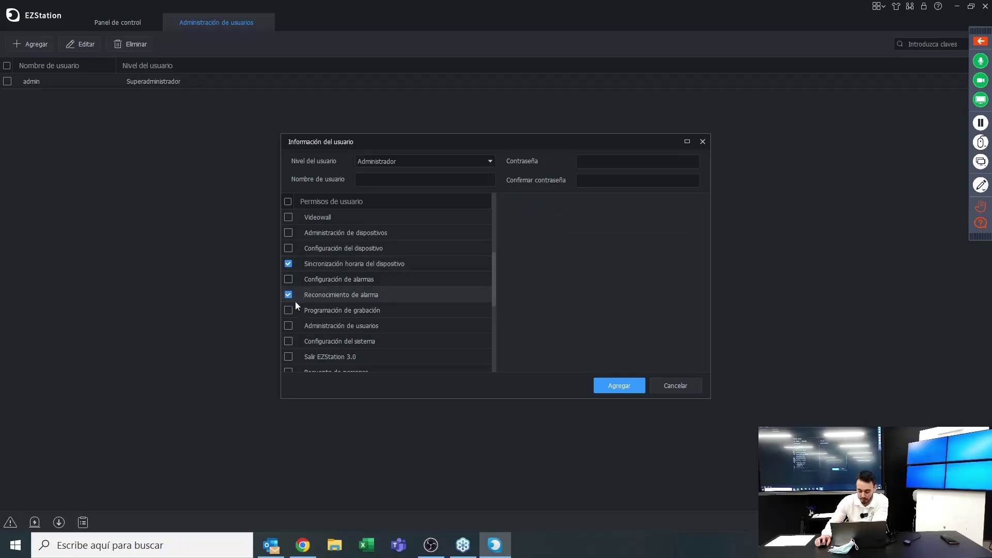
pyautogui.click(289, 265)
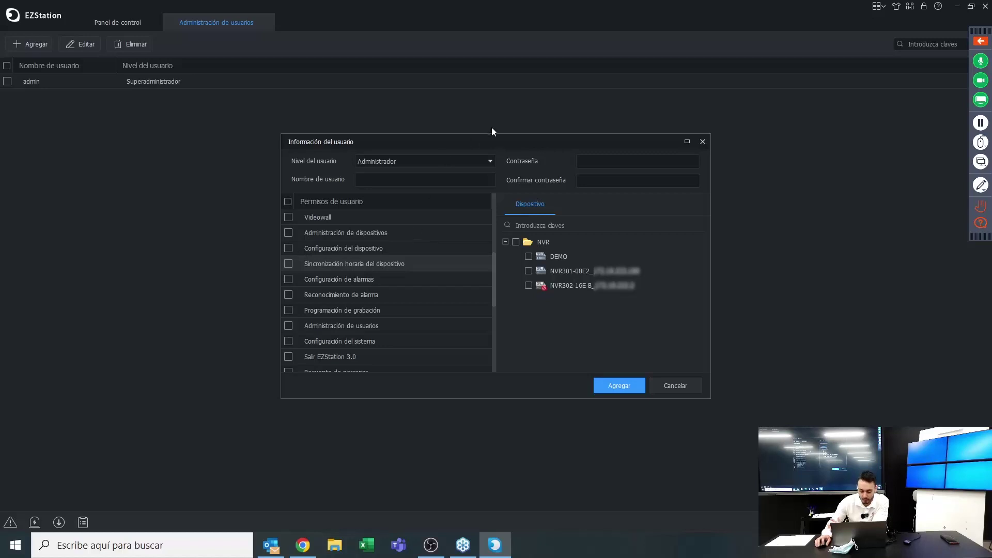
pyautogui.click(467, 162)
pyautogui.click(429, 191)
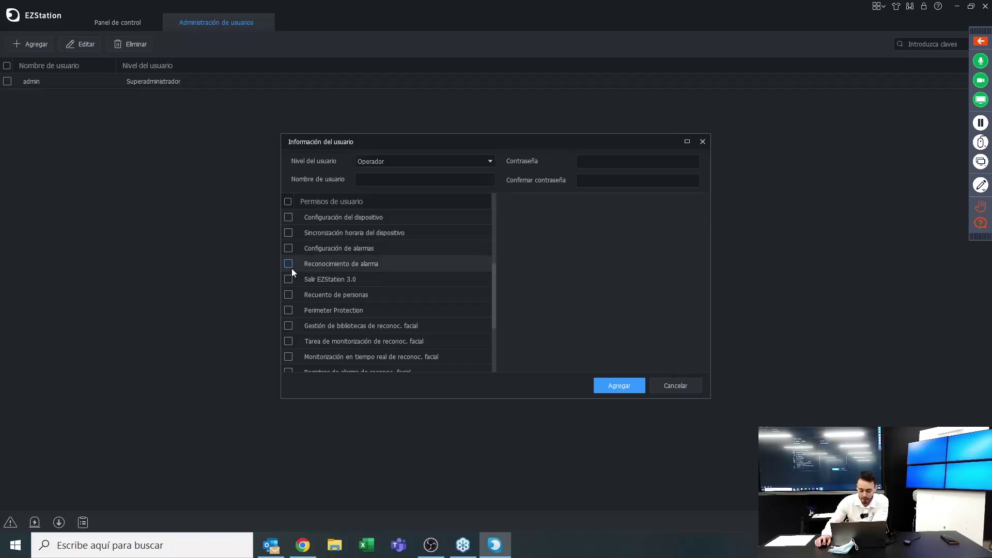
pyautogui.click(287, 341)
pyautogui.scroll(-3, 285, 330)
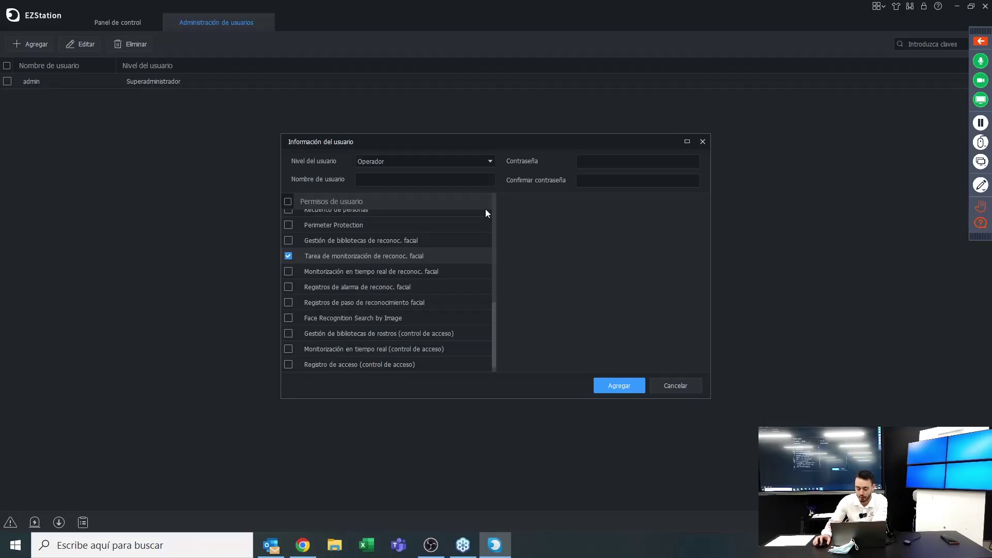
pyautogui.click(384, 161)
pyautogui.click(385, 161)
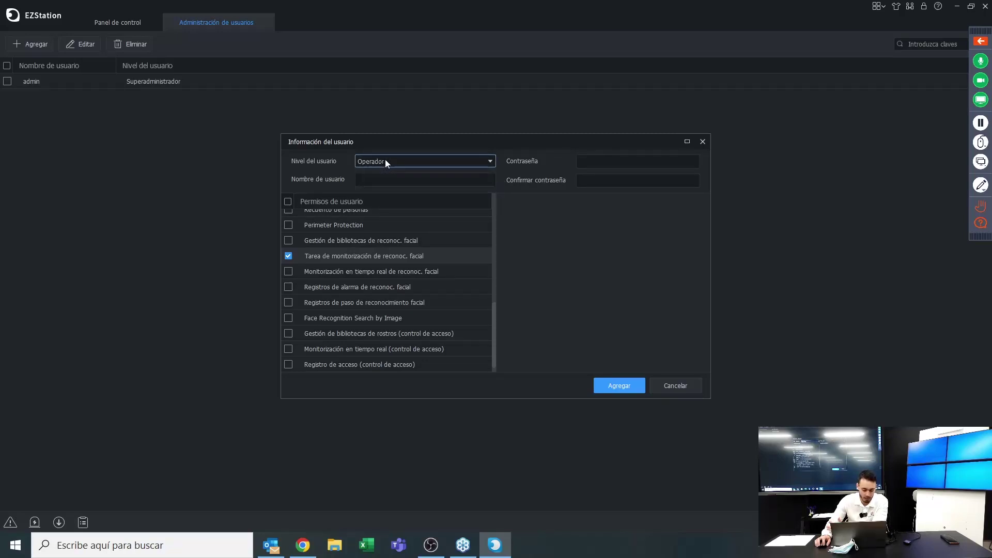
pyautogui.click(385, 161)
pyautogui.click(383, 174)
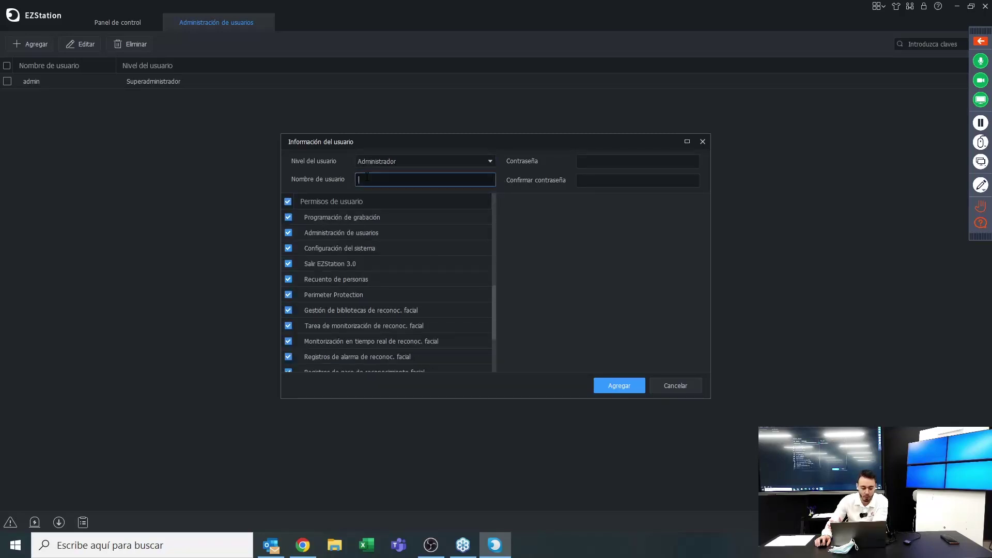
# Create user 'visiotech' with a password and confirmation, all permissions checked
pyautogui.click(384, 180)
pyautogui.write('v')
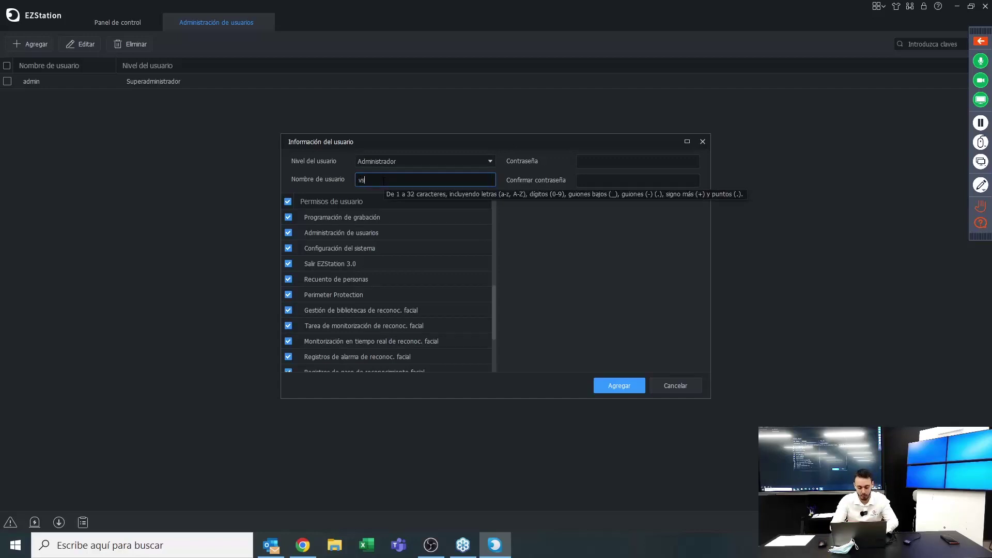
pyautogui.write('isi')
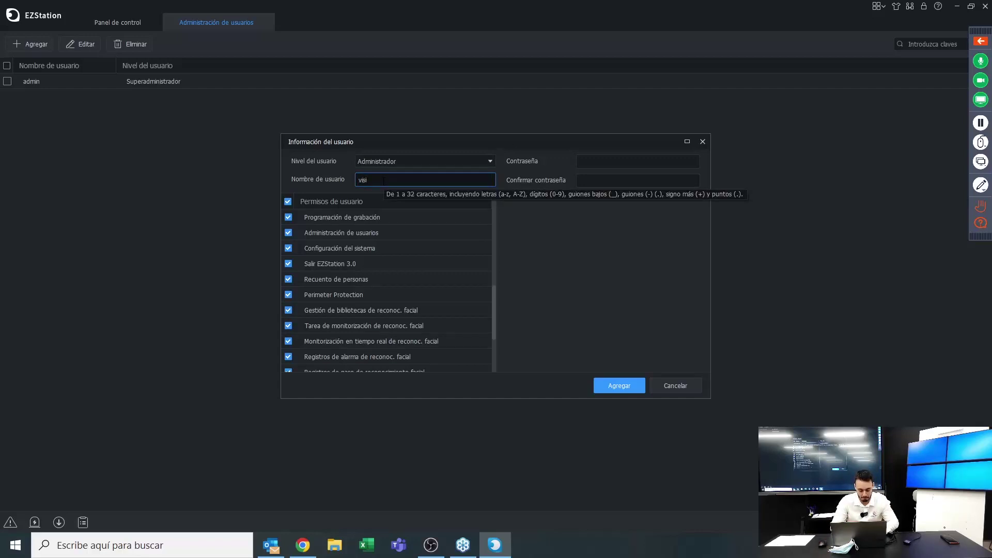
pyautogui.write('otech')
pyautogui.scroll(-3, 397, 228)
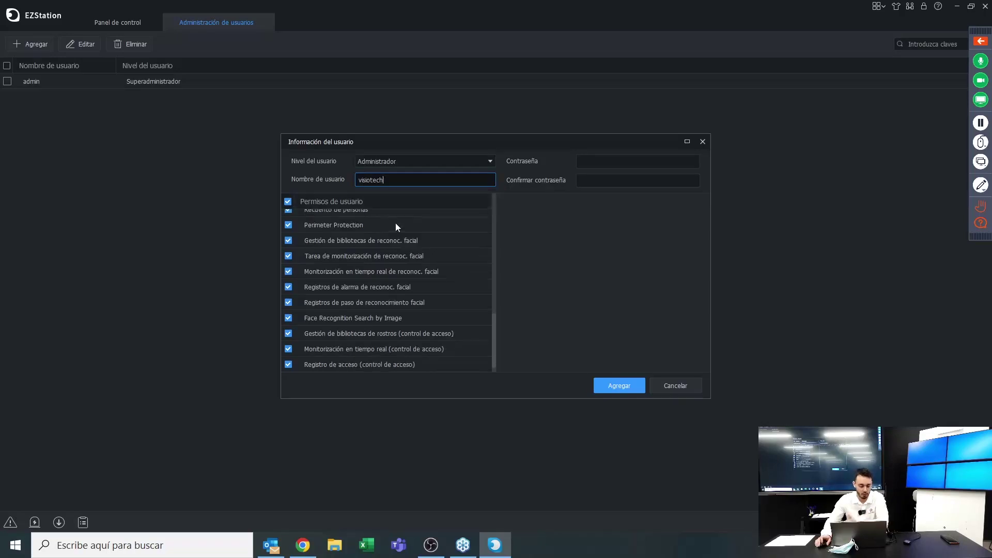
pyautogui.click(599, 161)
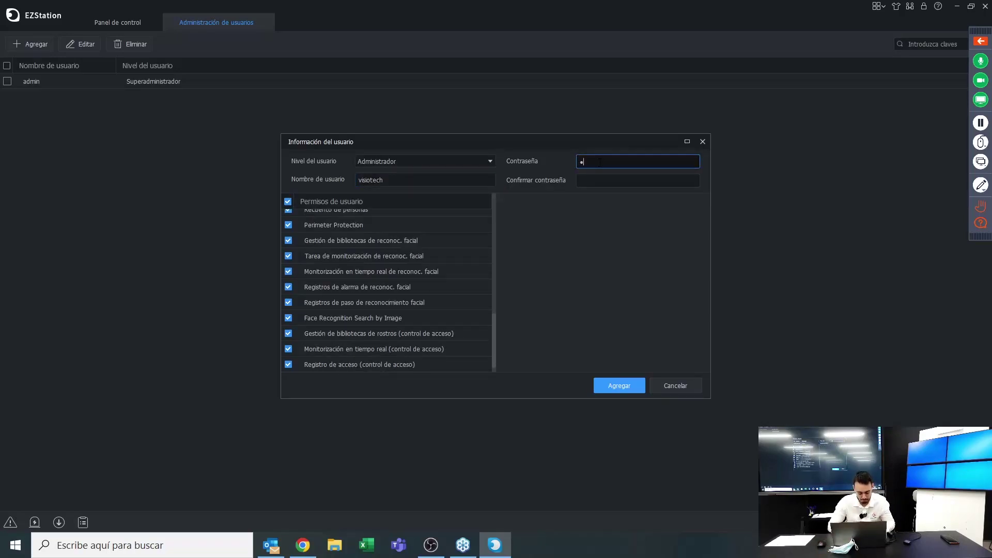
pyautogui.write('visiote')
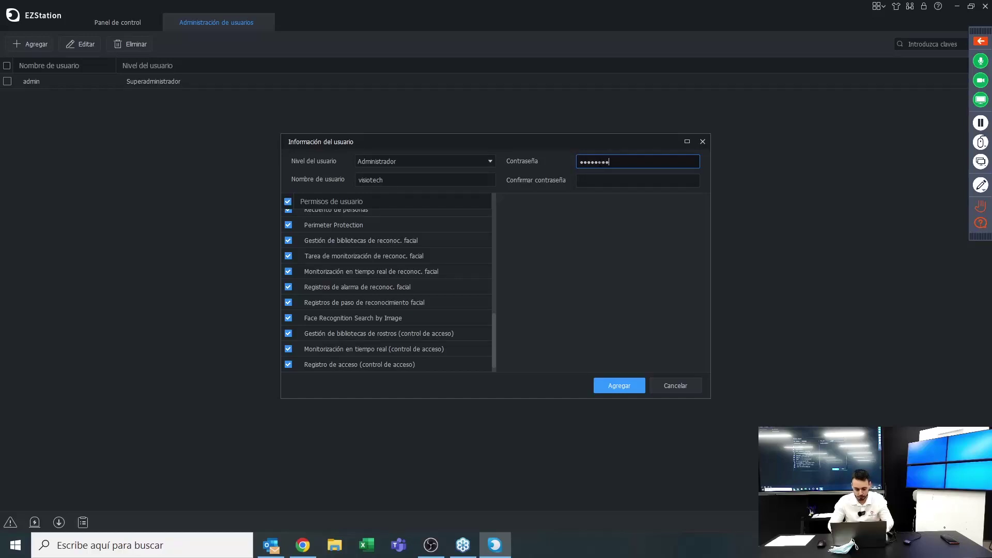
pyautogui.click(637, 180)
pyautogui.write('vi')
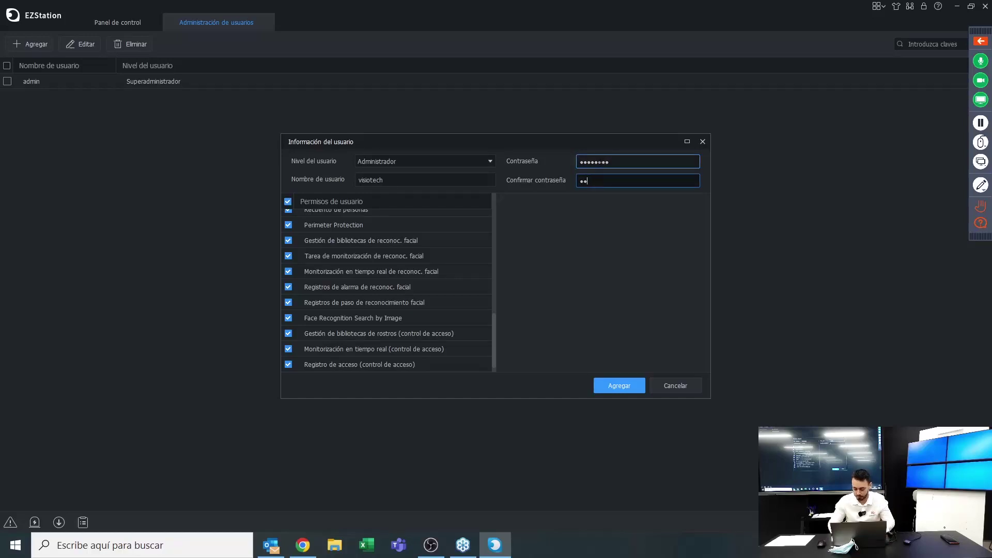
pyautogui.write('siotec')
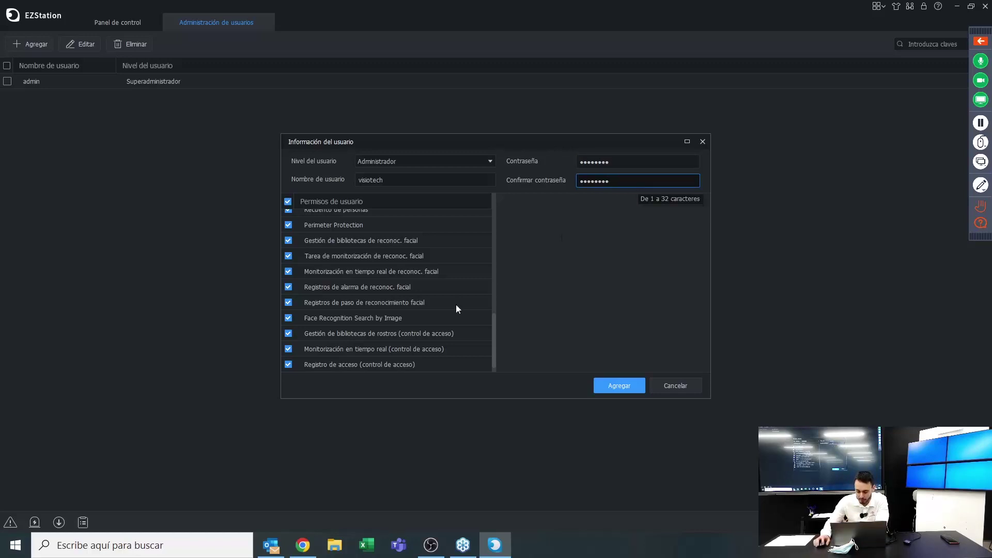
pyautogui.moveTo(583, 134); pyautogui.dragTo(581, 243)
pyautogui.click(631, 389)
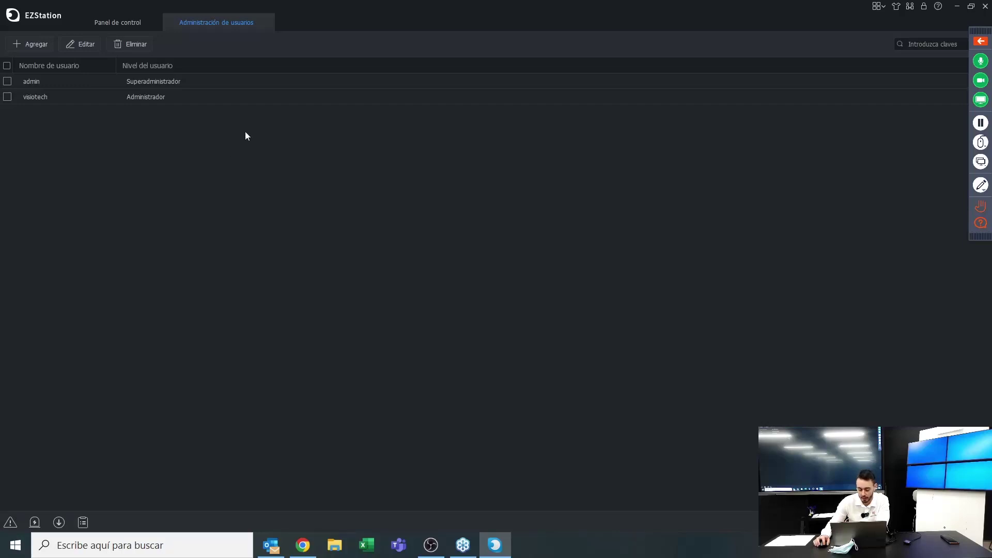
pyautogui.click(8, 97)
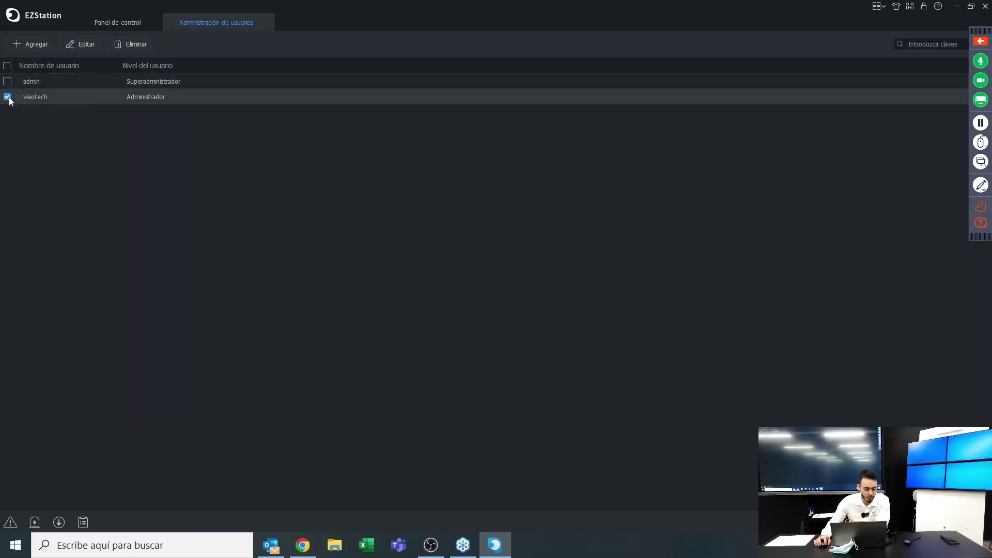
pyautogui.click(81, 44)
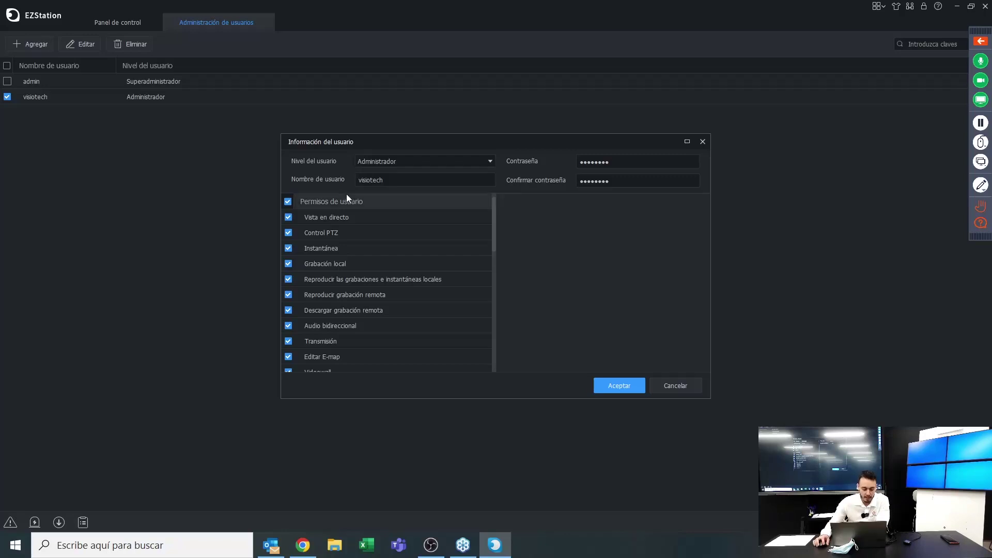
pyautogui.click(412, 181)
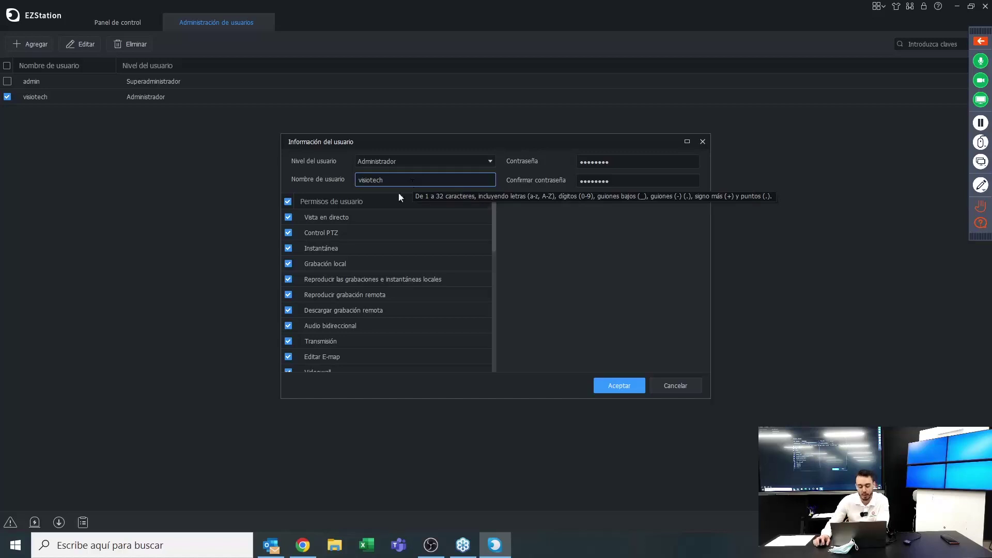
pyautogui.click(382, 216)
pyautogui.click(633, 392)
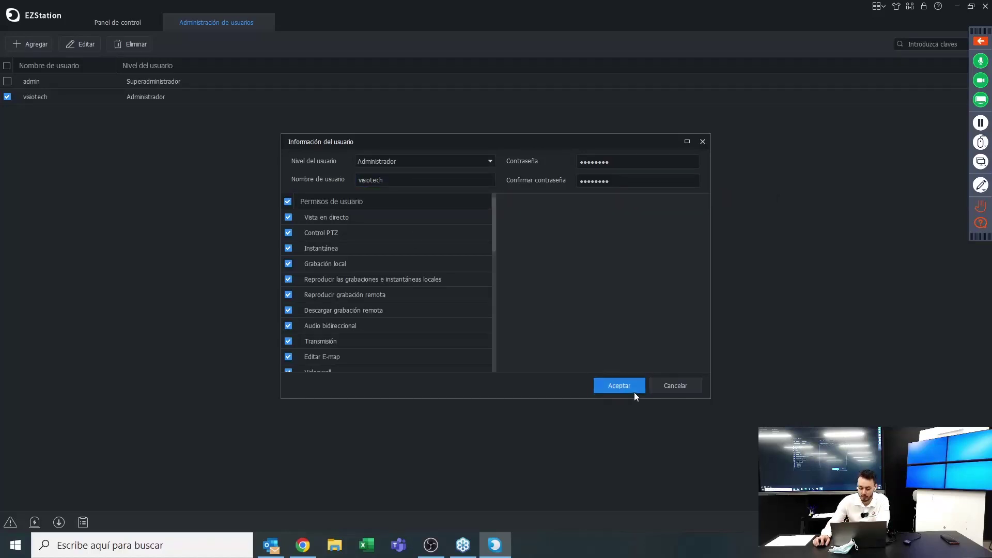
# Delete the new visiotech administrator user and close the Administración de usuarios tab
pyautogui.click(7, 97)
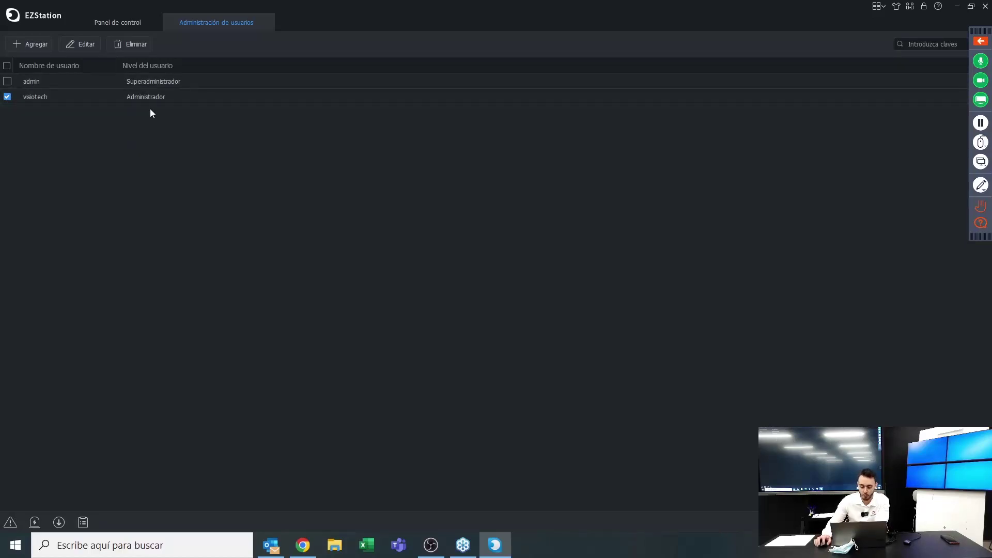
pyautogui.click(124, 44)
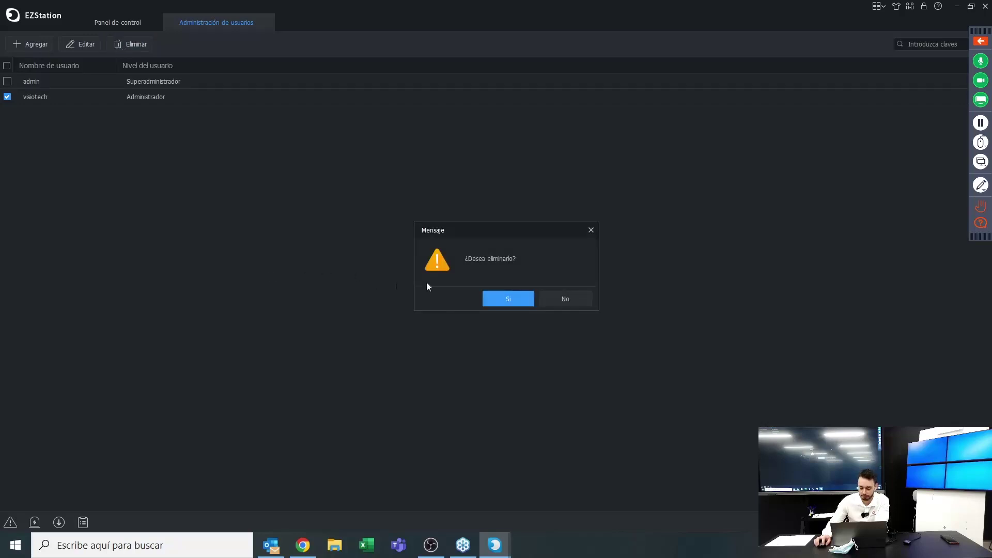
pyautogui.click(496, 300)
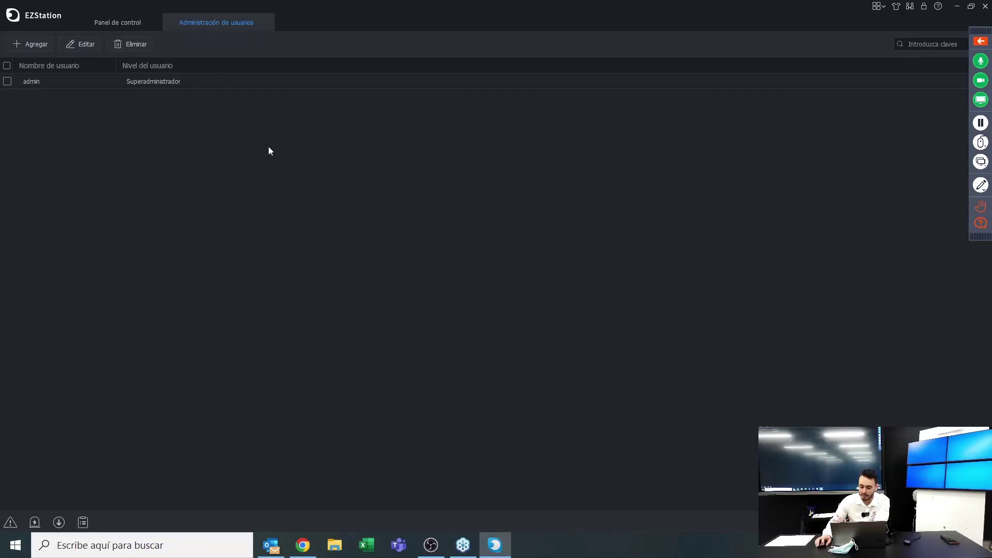
pyautogui.click(264, 22)
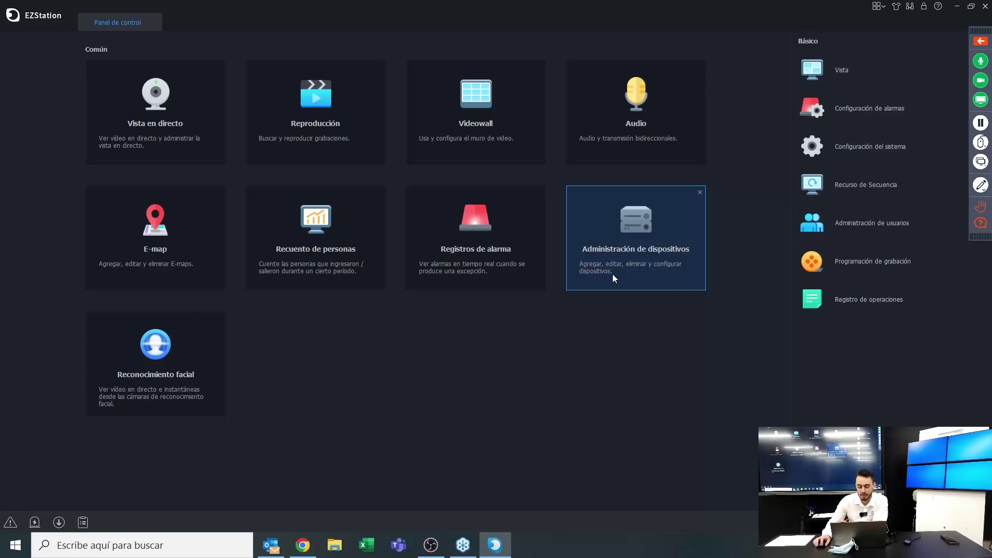
# Open Administración de dispositivos on the Dispositivo de decodificación list showing the ADU8706-E decoder
pyautogui.click(636, 237)
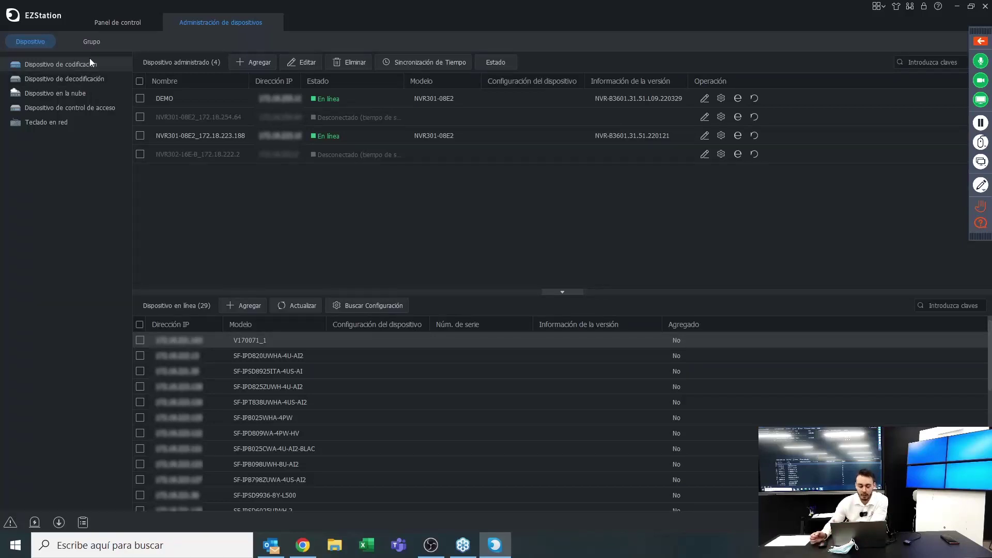
pyautogui.click(71, 78)
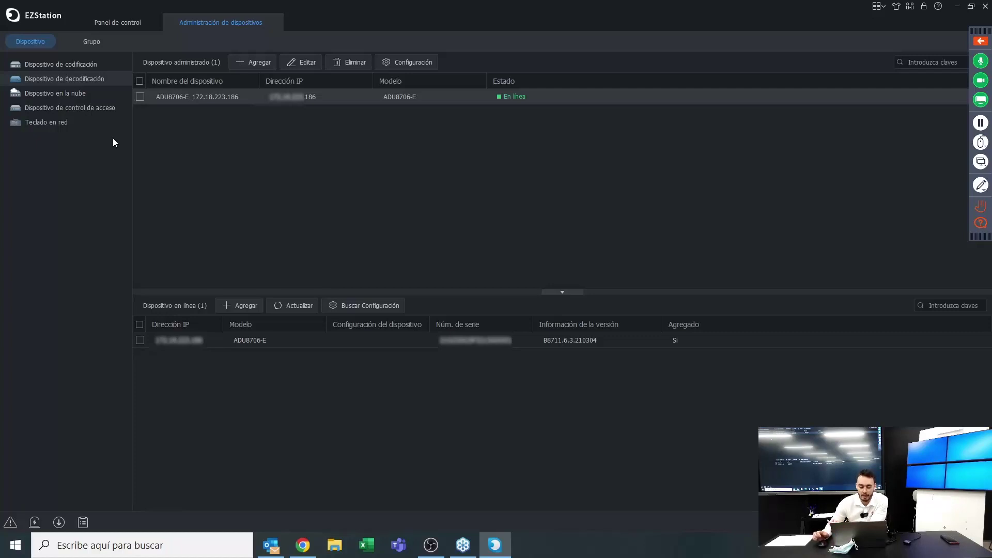
# Browse the cloud, access control and network keyboard sections, then return to encoding devices
pyautogui.click(85, 94)
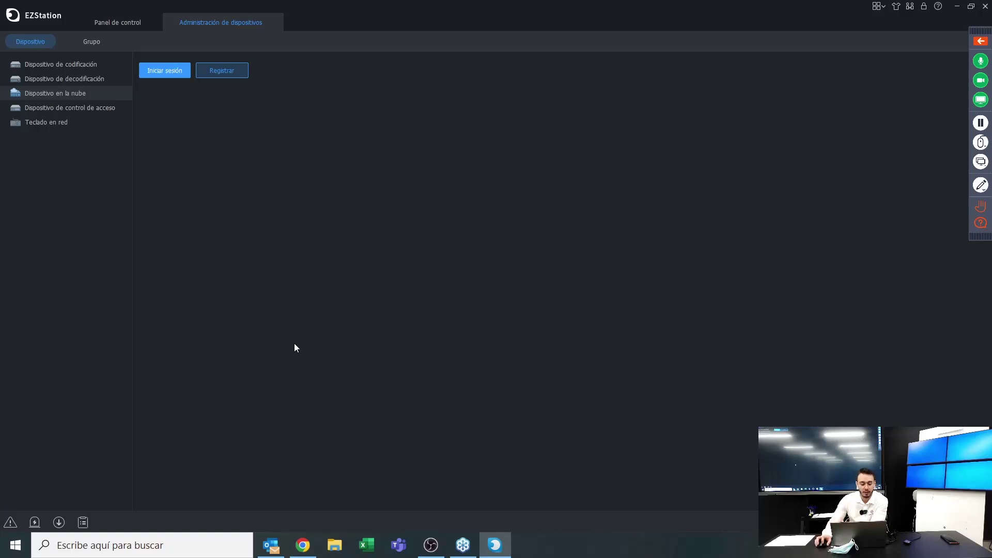
pyautogui.click(76, 110)
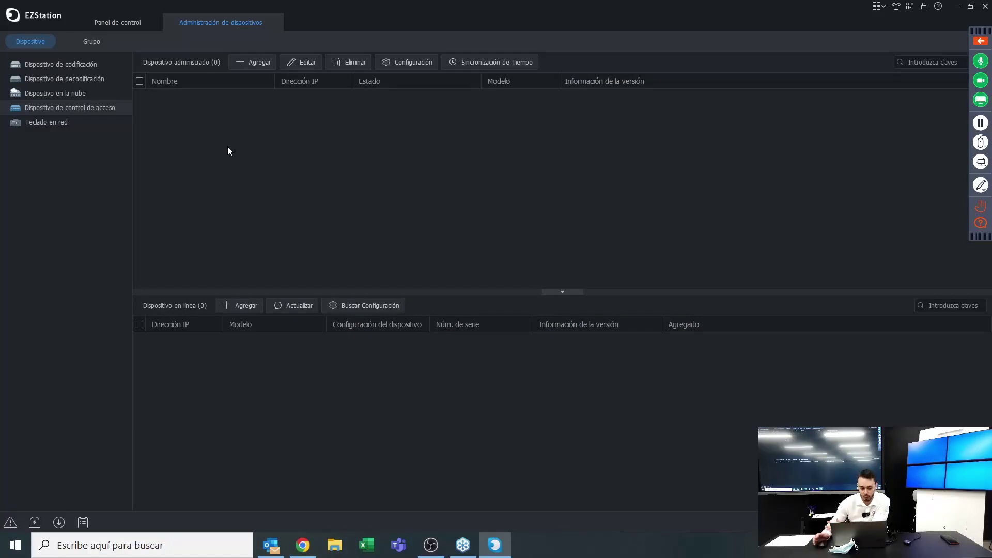
pyautogui.click(70, 128)
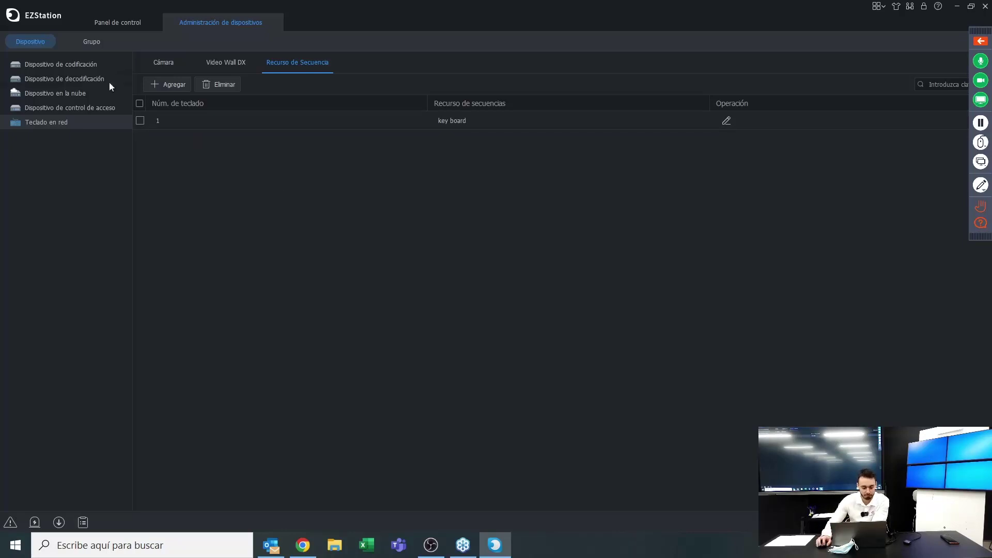
pyautogui.click(77, 69)
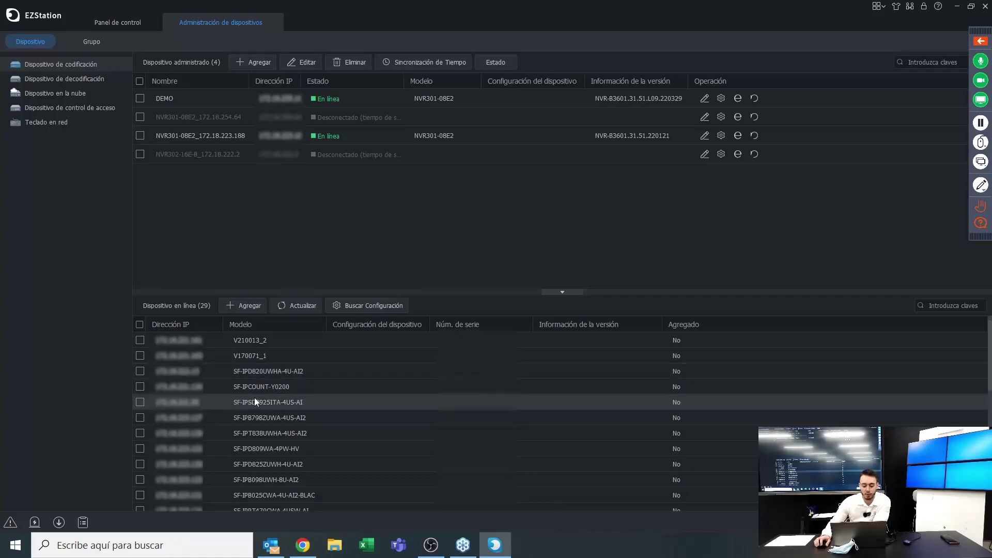
pyautogui.scroll(-5, 256, 402)
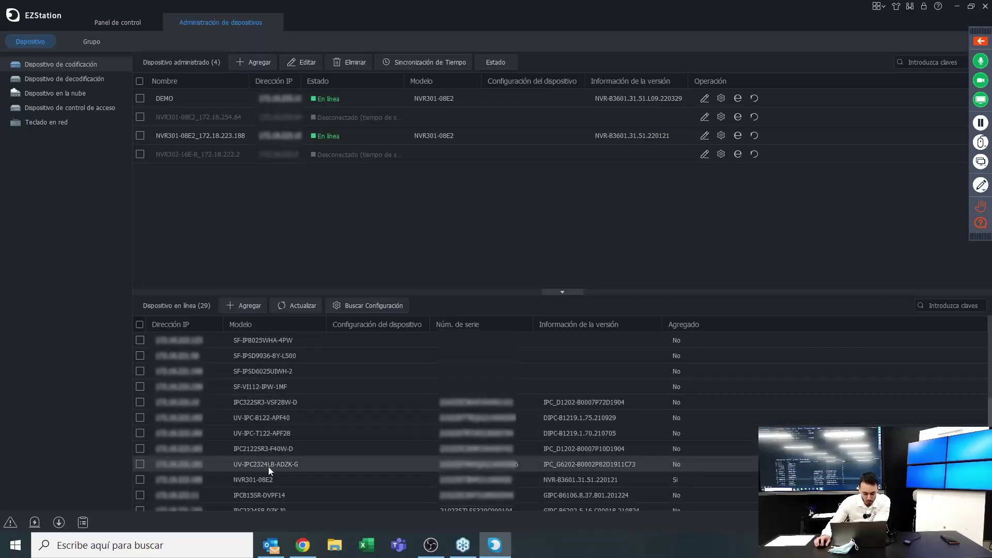
pyautogui.scroll(-5, 262, 476)
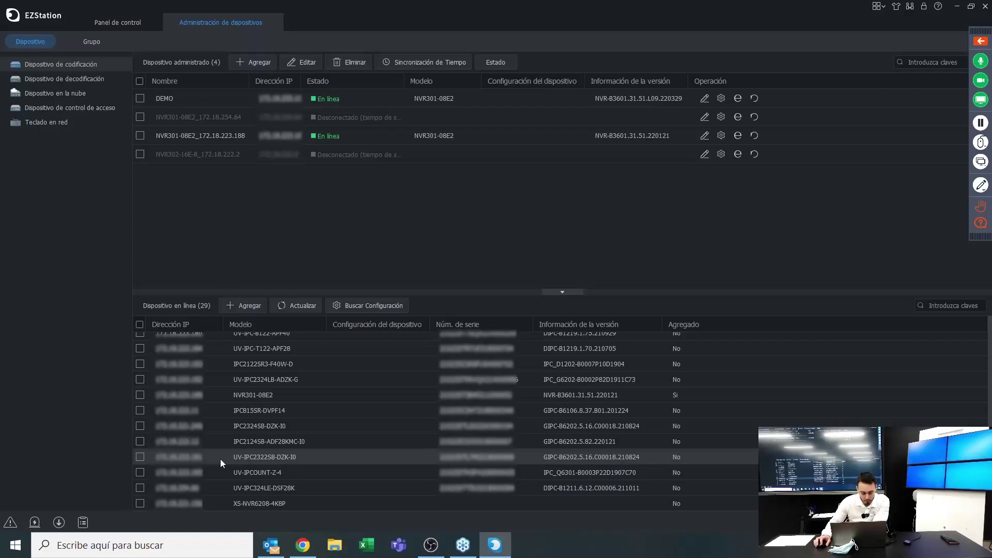
# Add the IPC2324SB-DZK-I0 camera from the online list to the managed devices
pyautogui.click(139, 427)
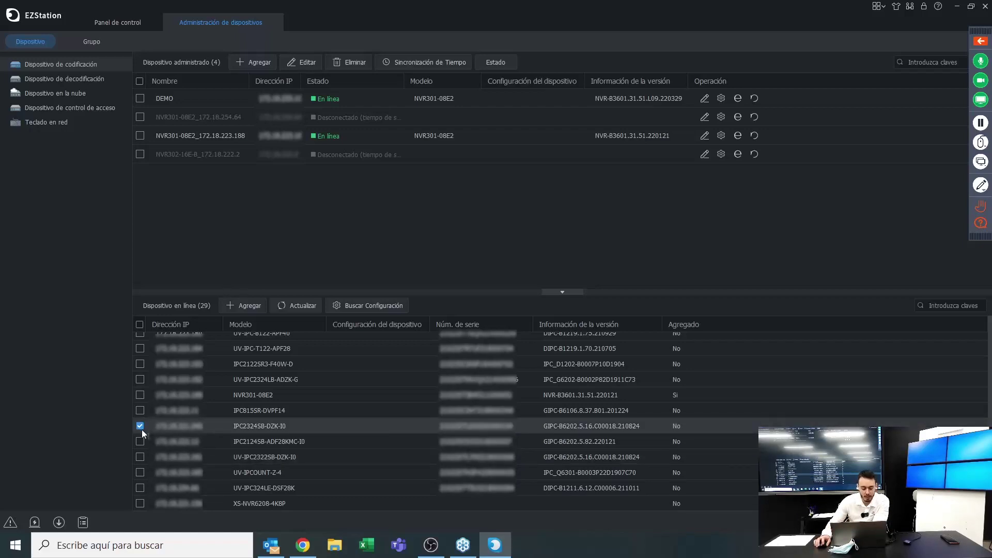
pyautogui.click(241, 308)
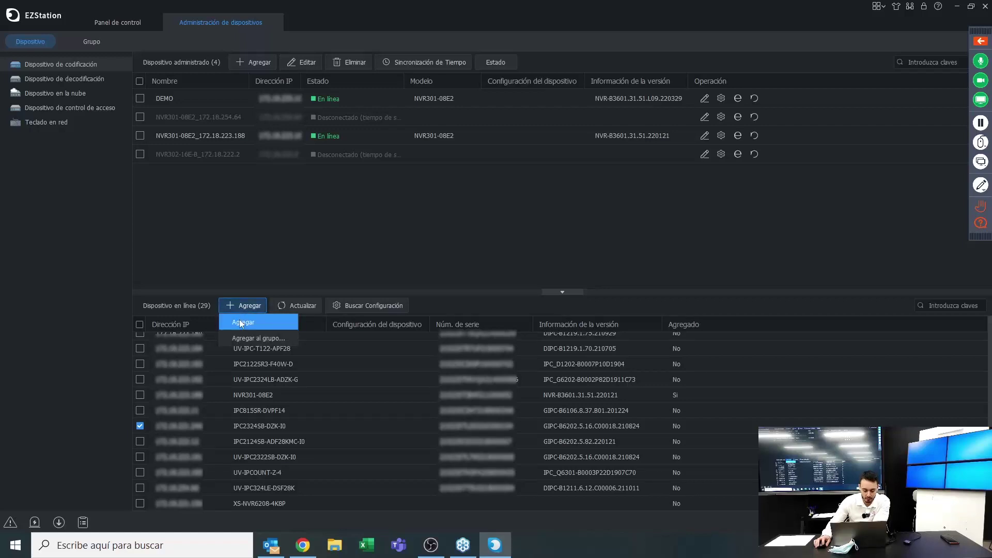
pyautogui.click(240, 319)
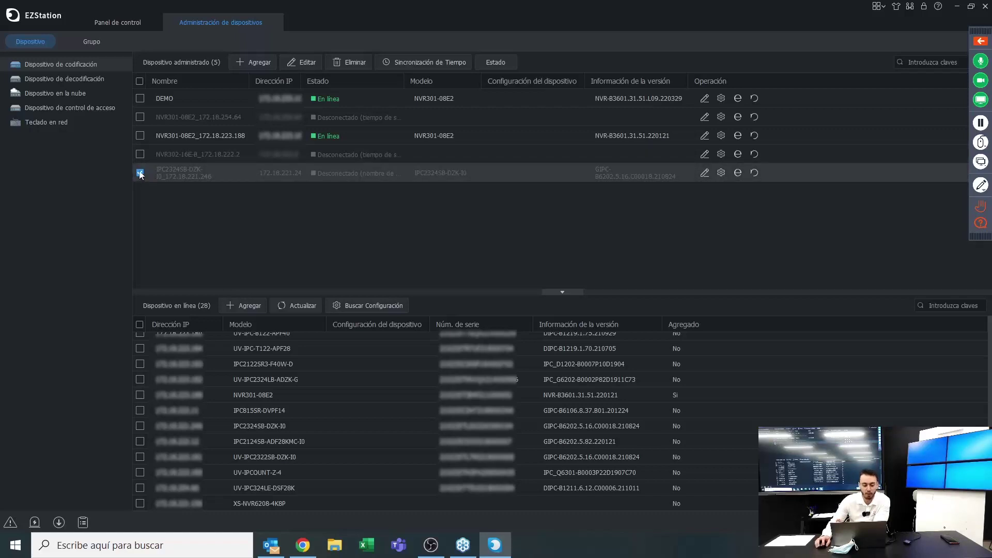
# Update the new camera's port, user name and password in its device details and save
pyautogui.click(293, 66)
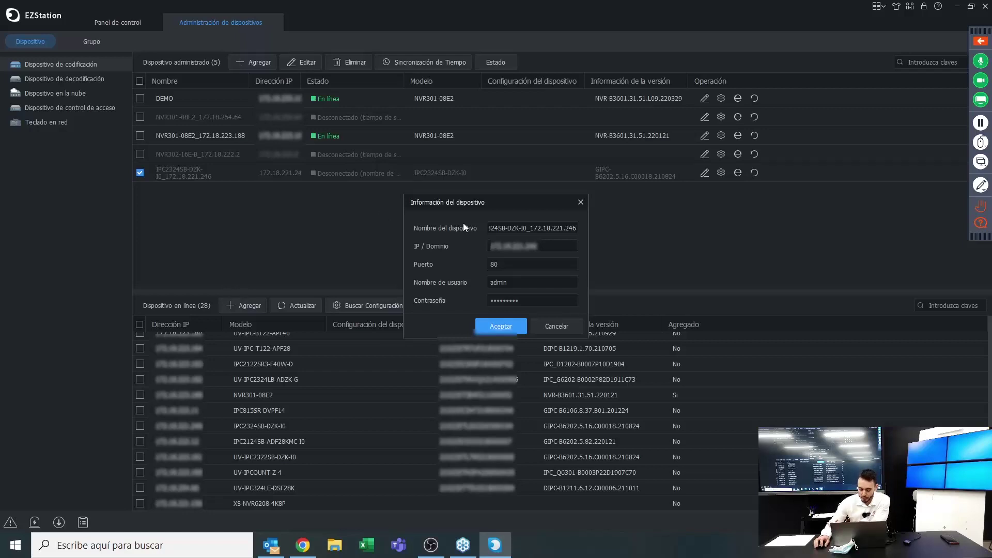
pyautogui.click(498, 228)
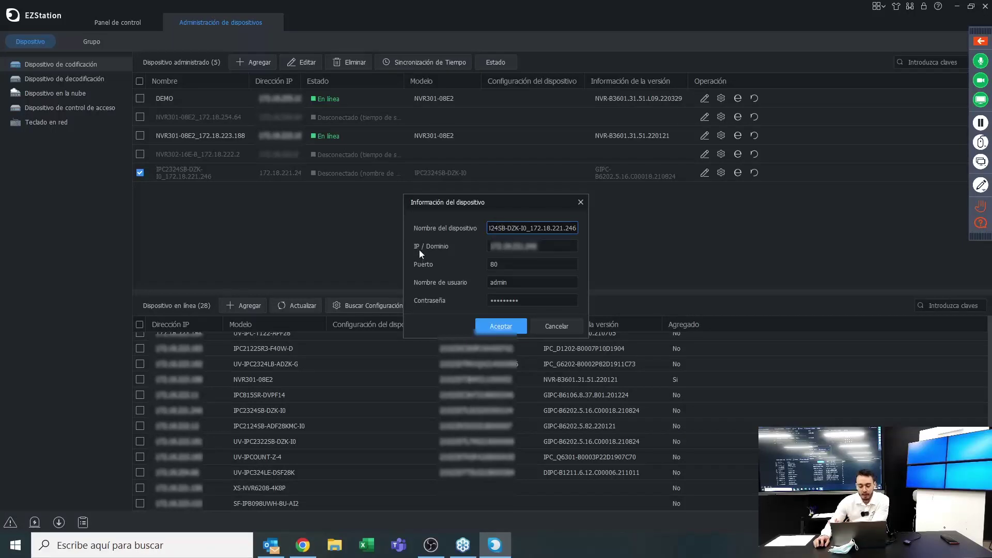
pyautogui.press('Tab')
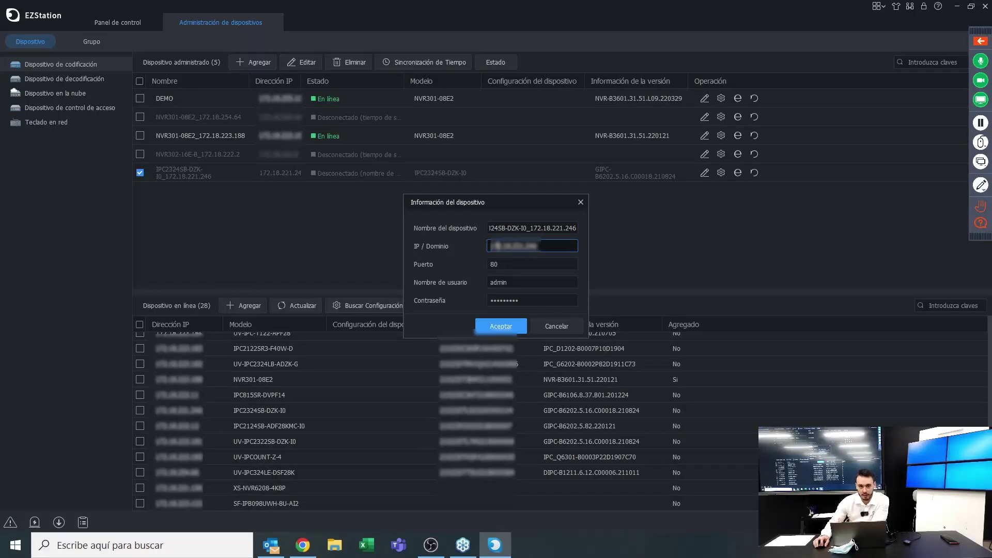
pyautogui.click(495, 265)
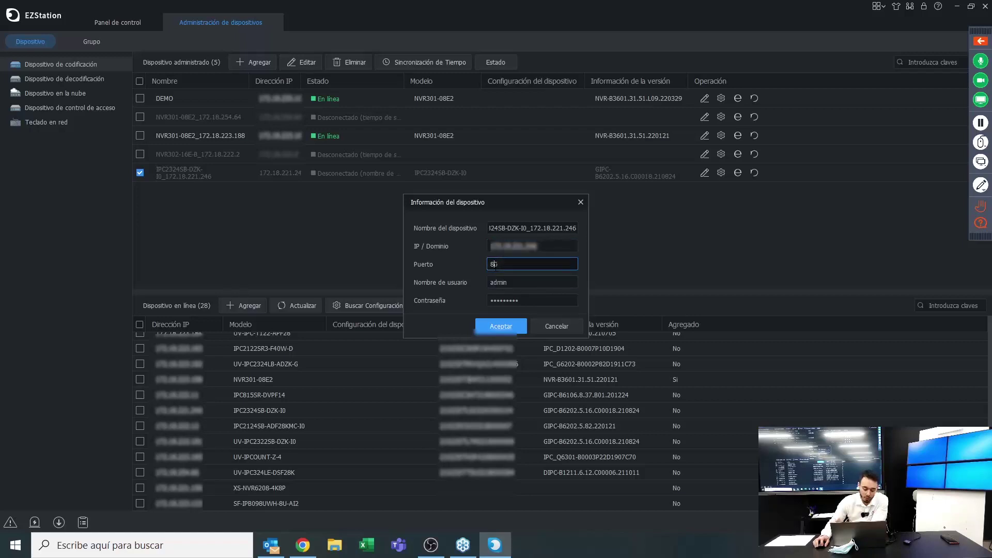
pyautogui.click(498, 282)
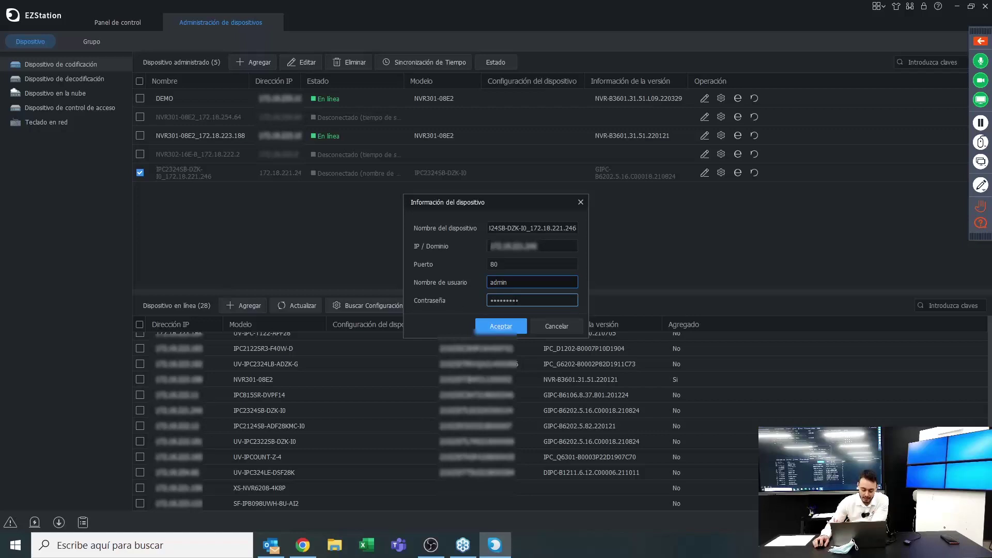
pyautogui.press('Tab')
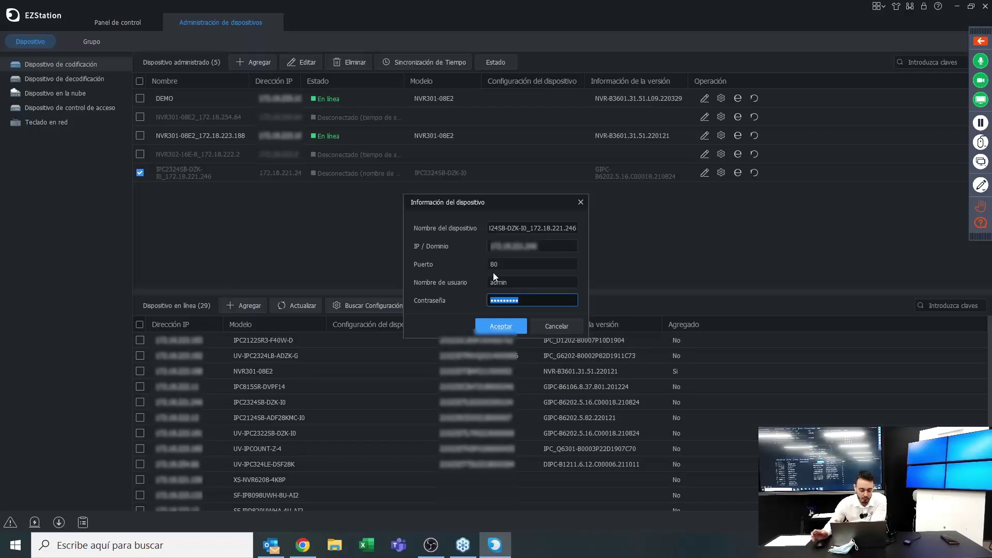
pyautogui.write('1234')
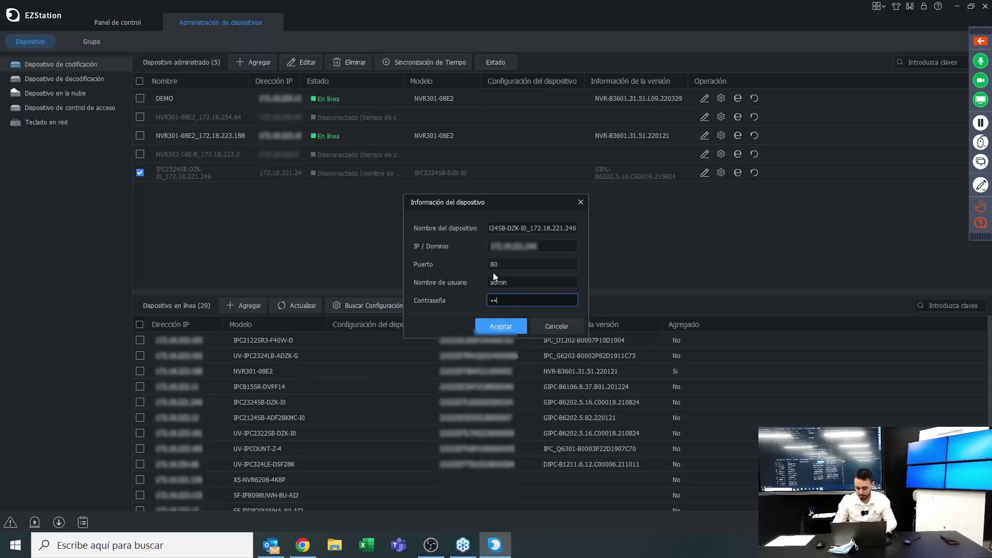
pyautogui.hotkey('ctrl', 'a')
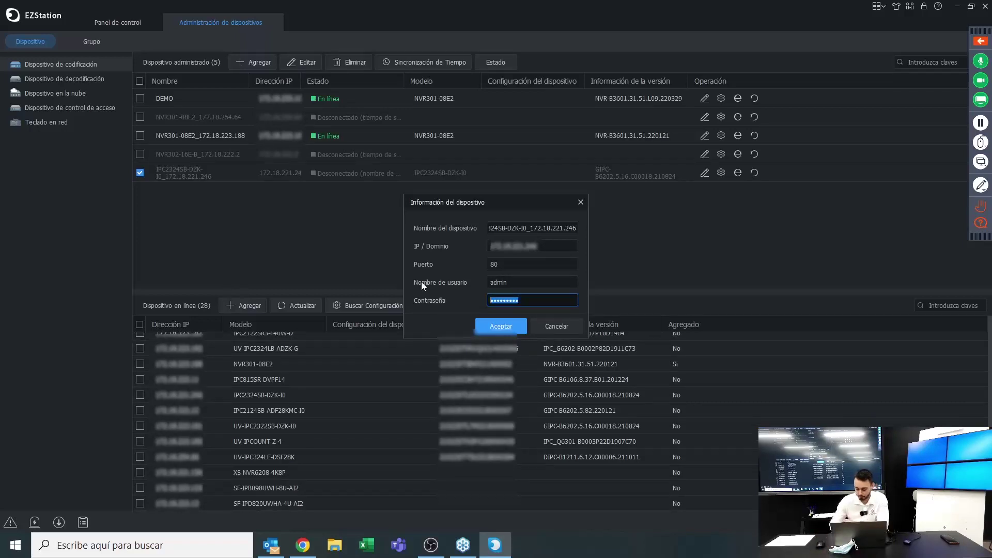
pyautogui.write('12345678')
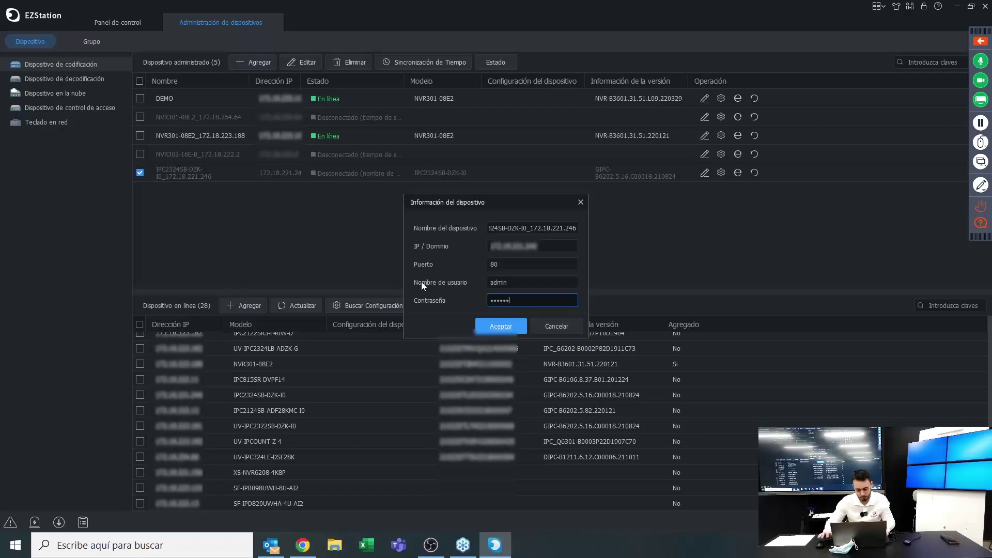
pyautogui.click(491, 326)
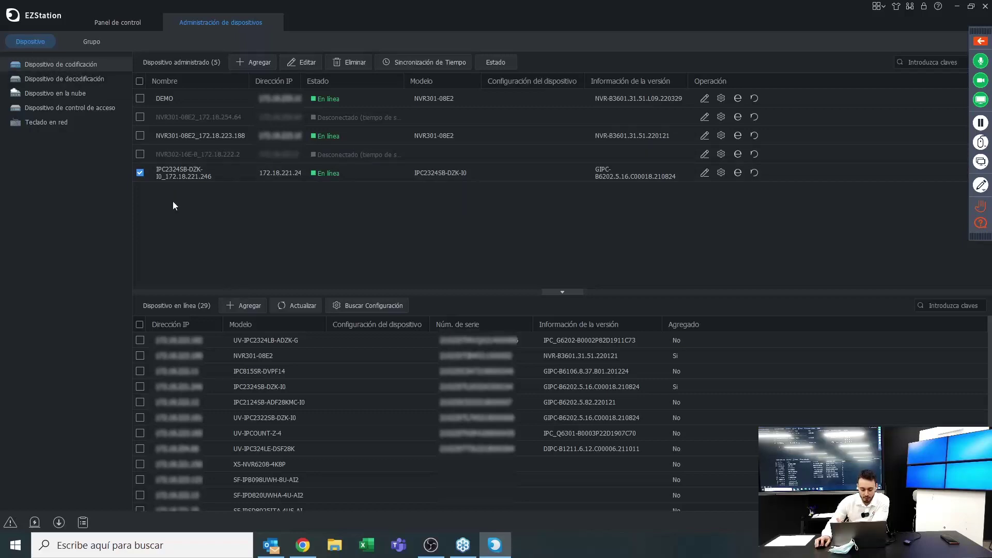
# Delete the IPC2324SB camera from the managed list and open the add-device form
pyautogui.click(140, 172)
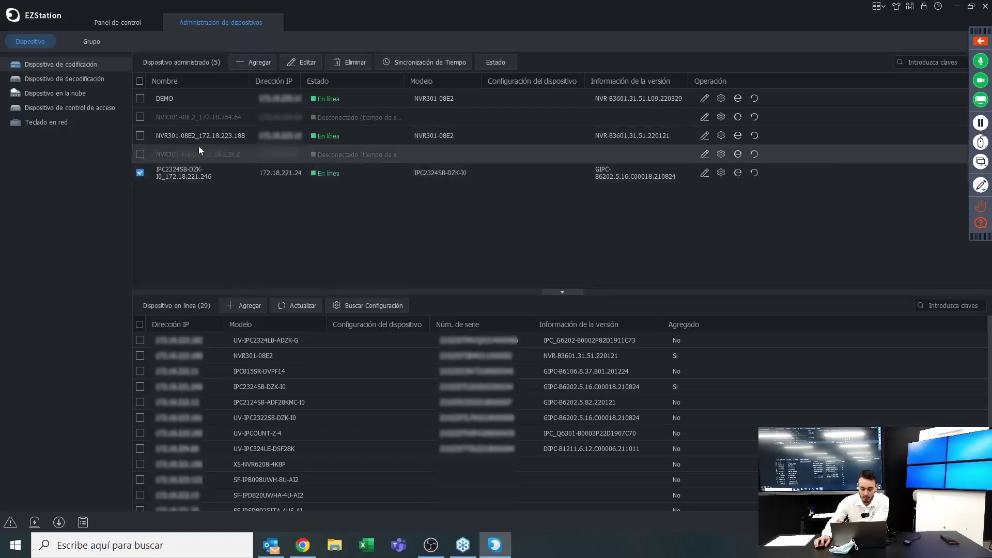
pyautogui.click(342, 66)
pyautogui.click(499, 311)
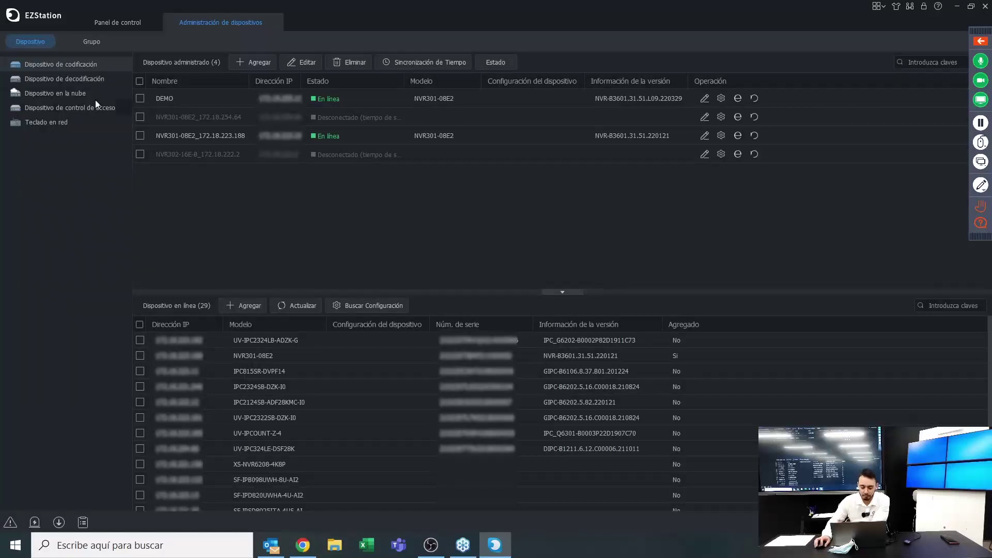
pyautogui.click(254, 62)
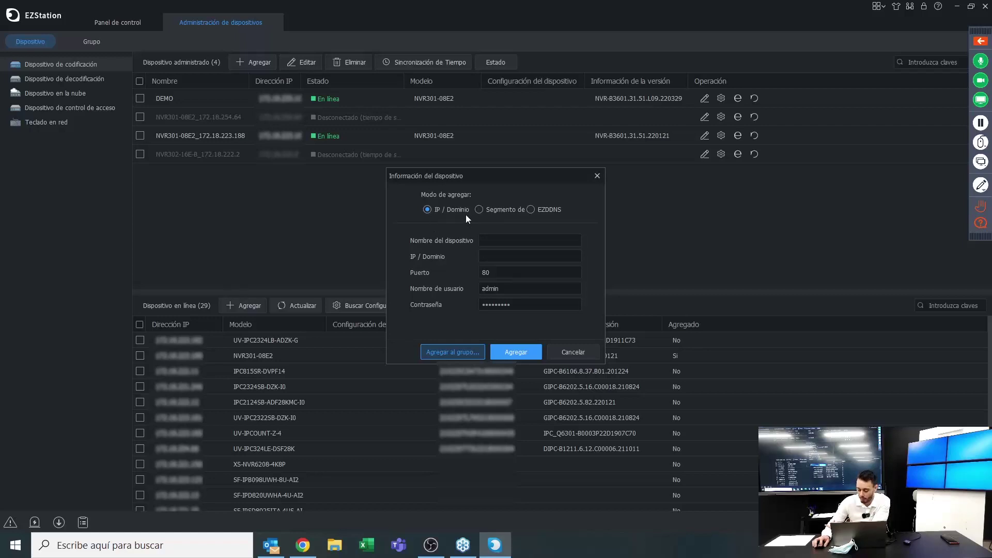
# Cancel the add-device form without entering anything, then select the NVR302 recorder row
pyautogui.click(494, 244)
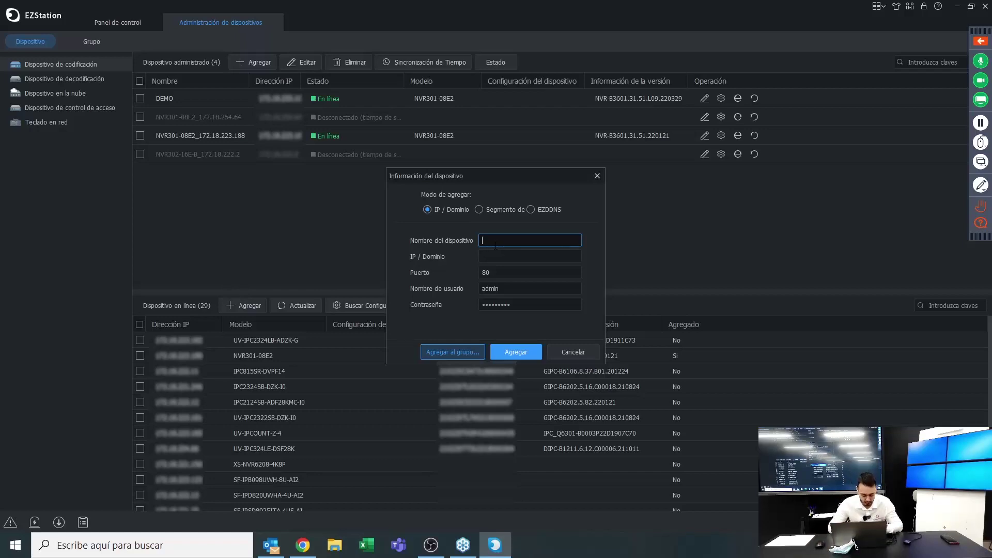
pyautogui.click(493, 261)
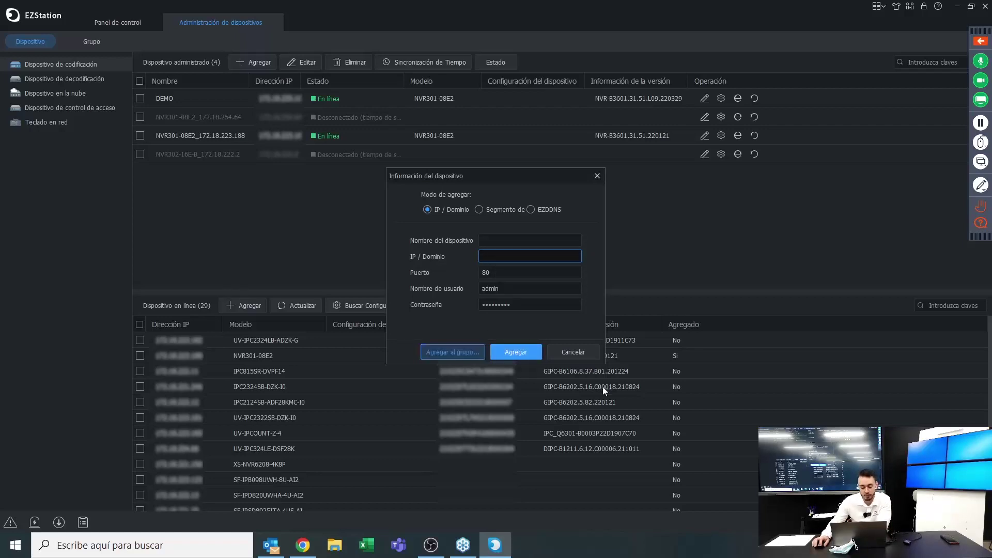
pyautogui.click(568, 353)
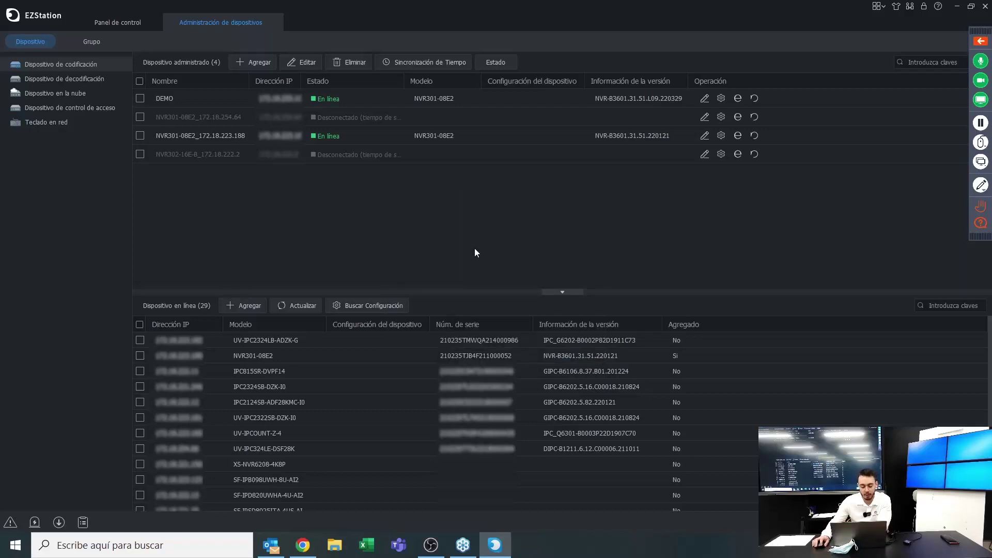
pyautogui.click(140, 154)
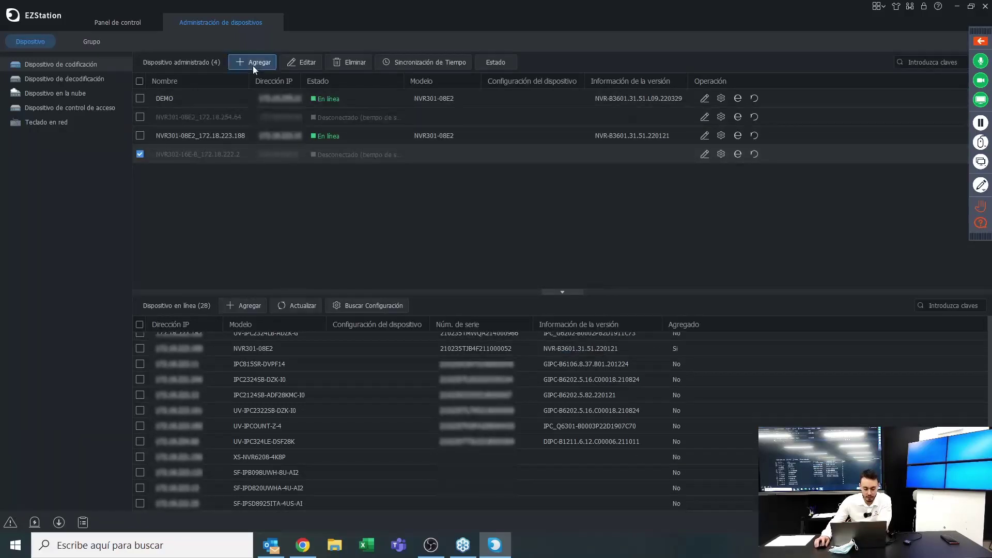
pyautogui.click(253, 64)
pyautogui.click(480, 210)
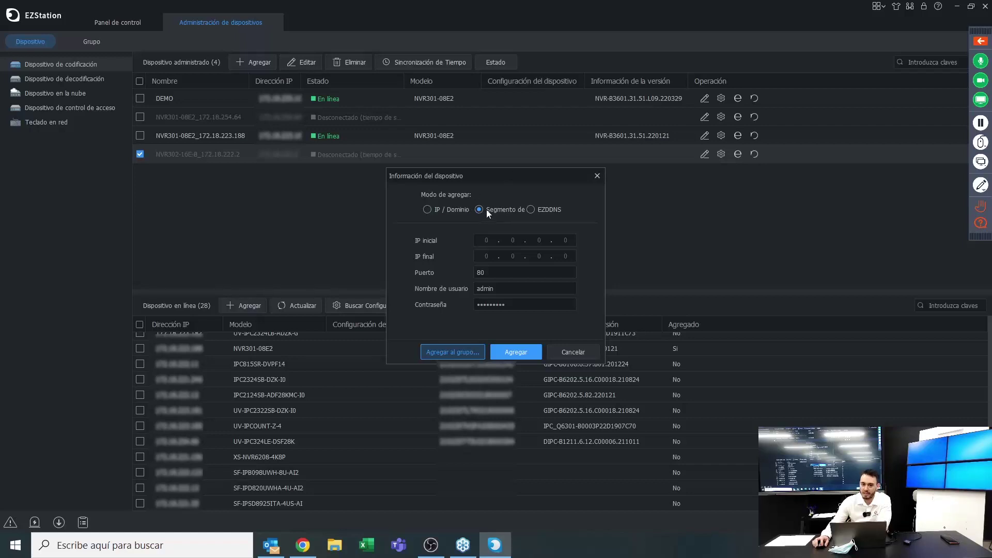
pyautogui.click(481, 240)
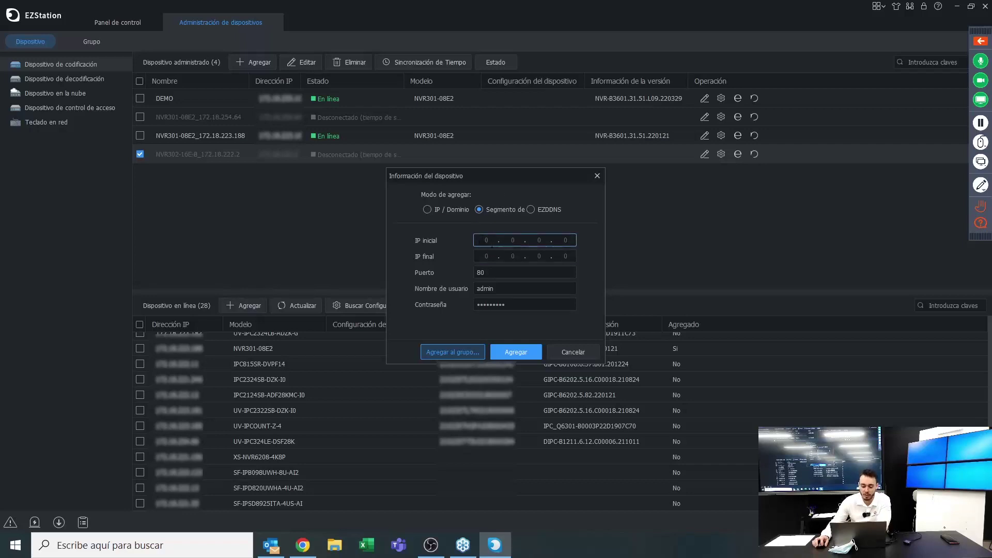
pyautogui.click(486, 255)
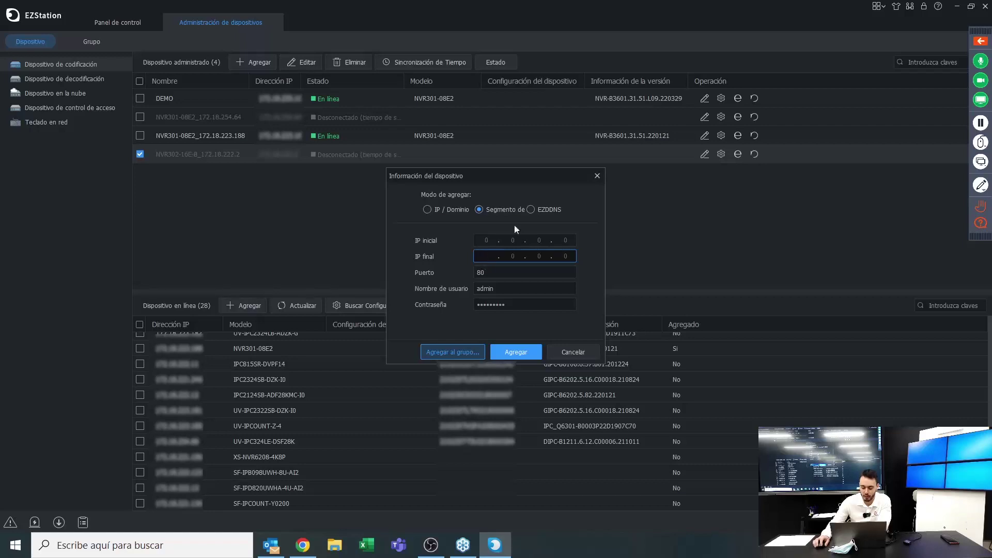
pyautogui.click(530, 209)
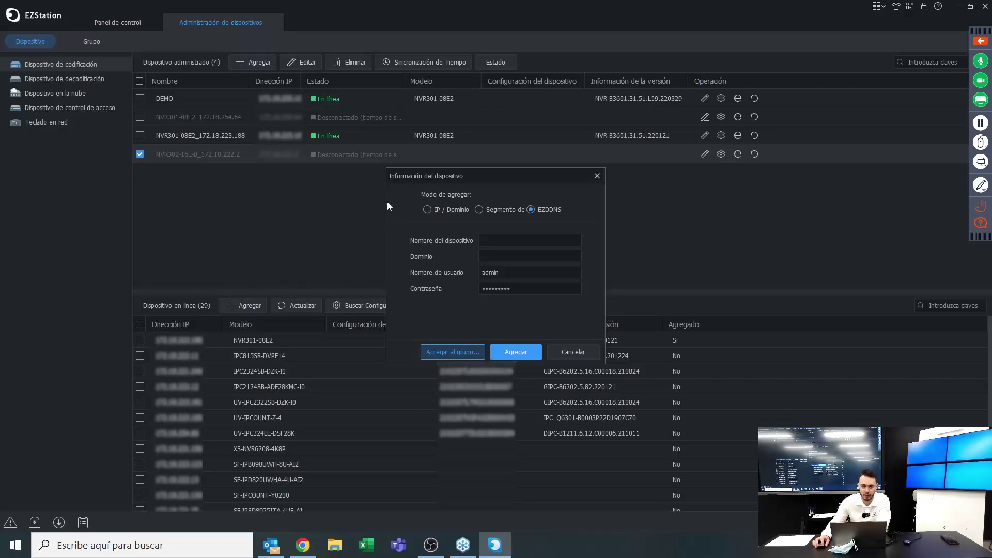
pyautogui.click(577, 355)
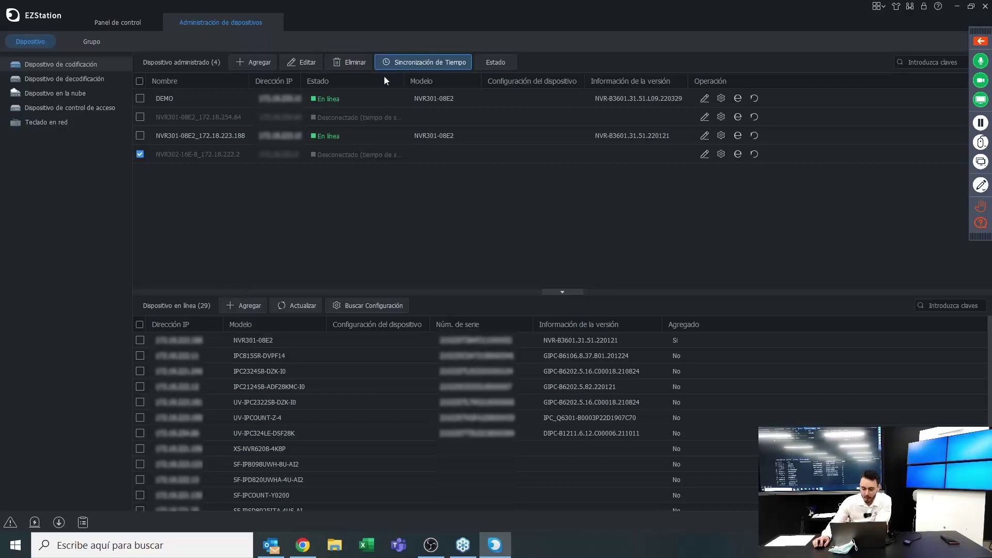
# Select the DEMO and both NVR301-08E2 recorders, dismiss time sync, and show decoding devices
pyautogui.click(140, 136)
pyautogui.click(140, 116)
pyautogui.click(140, 98)
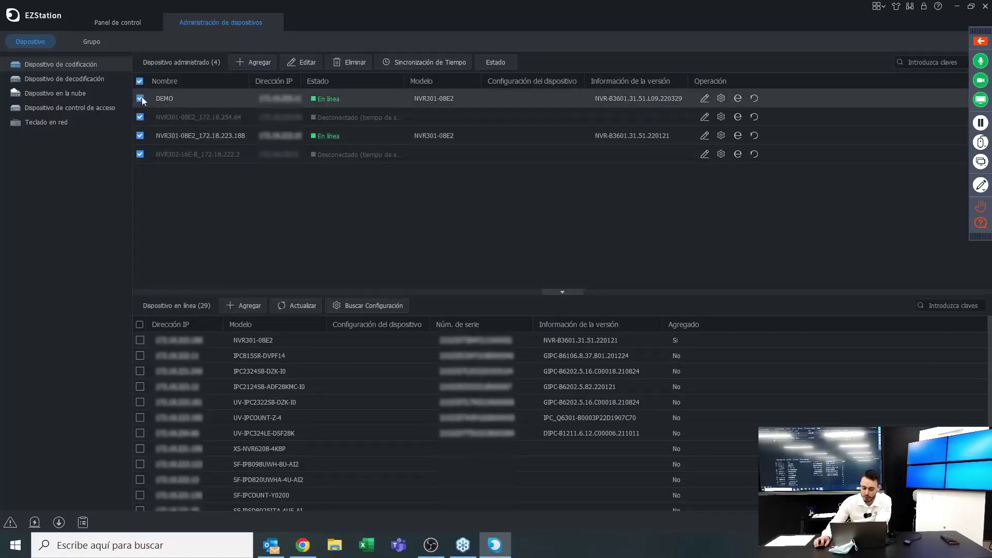
pyautogui.click(394, 64)
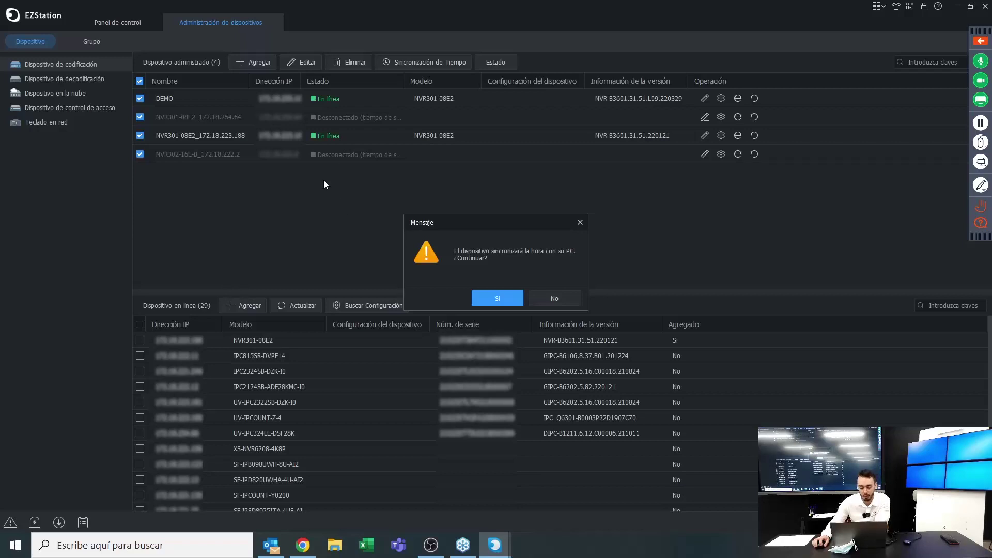
pyautogui.click(581, 221)
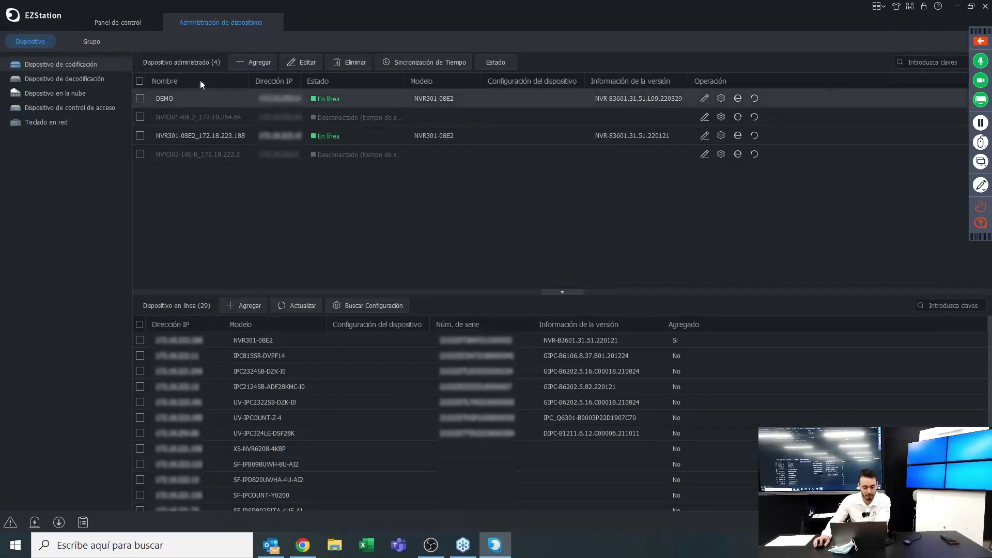
pyautogui.click(56, 78)
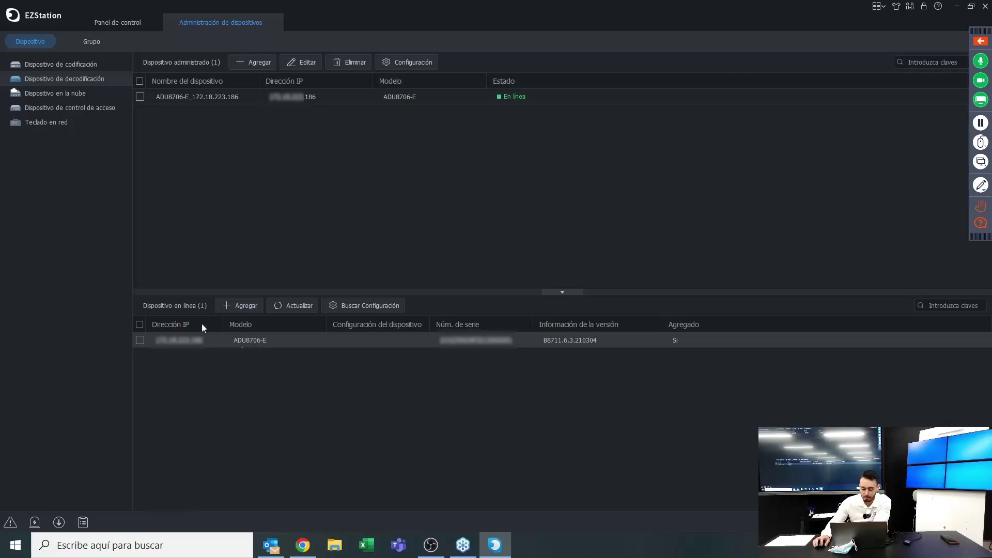
# Add the ADU8706-E decoder to managed devices, view the cloud section, then switch to Chrome
pyautogui.click(140, 340)
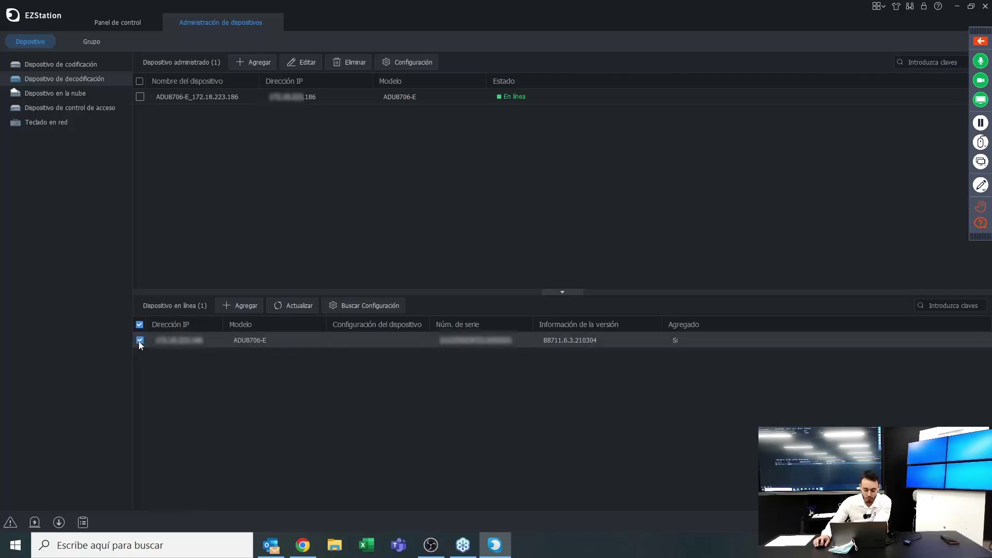
pyautogui.click(244, 310)
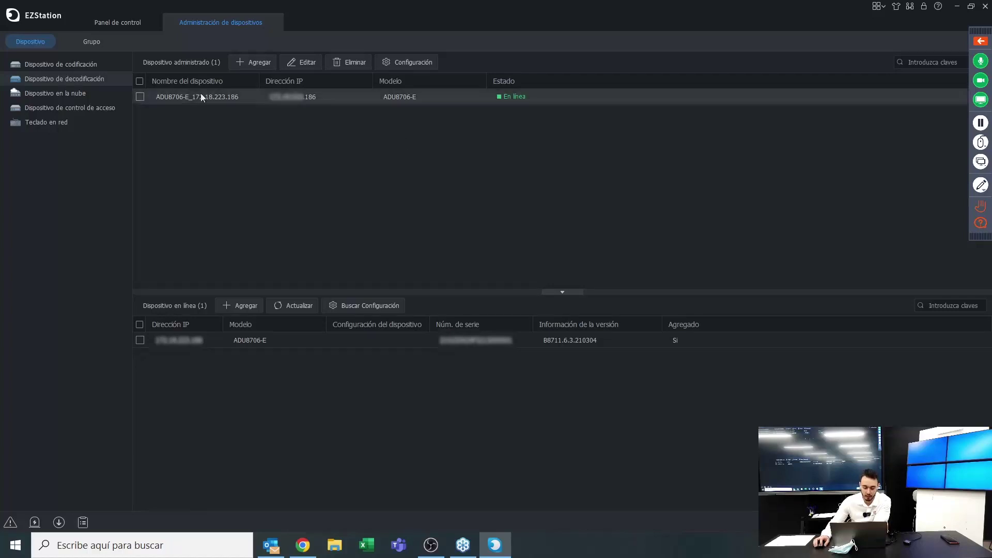
pyautogui.click(81, 97)
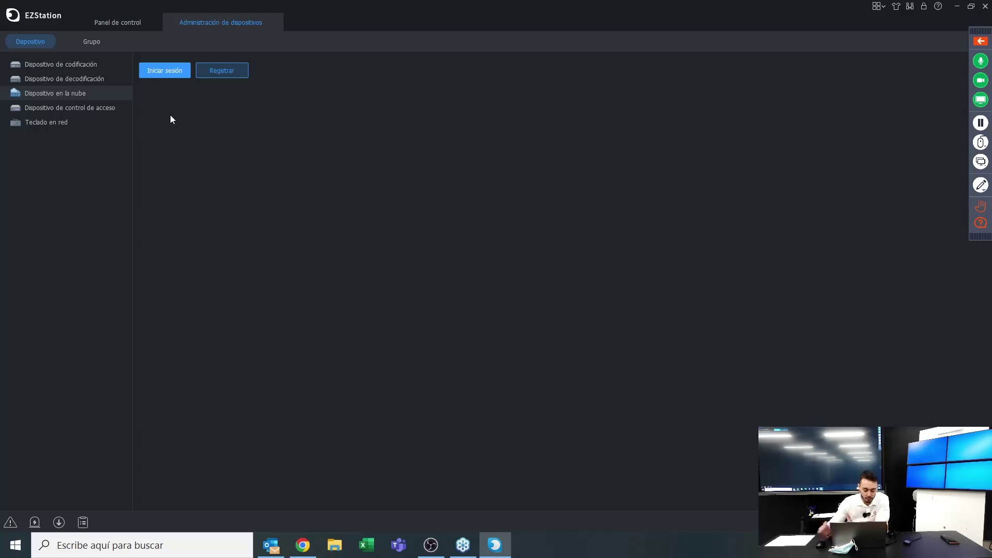
pyautogui.click(302, 545)
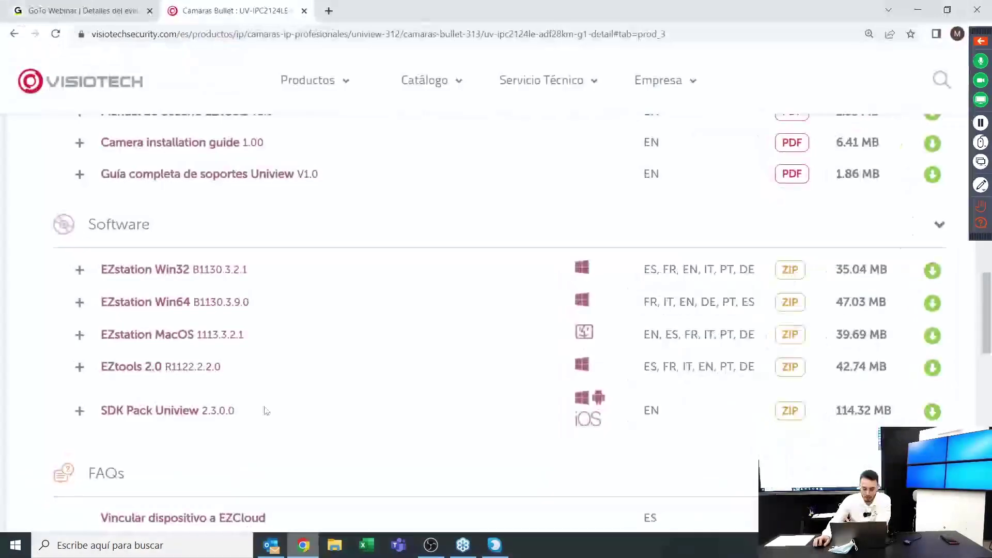
# Search Google for 'ezcloud uniview' in a new tab and open the Uniview EZCloud result
pyautogui.click(329, 12)
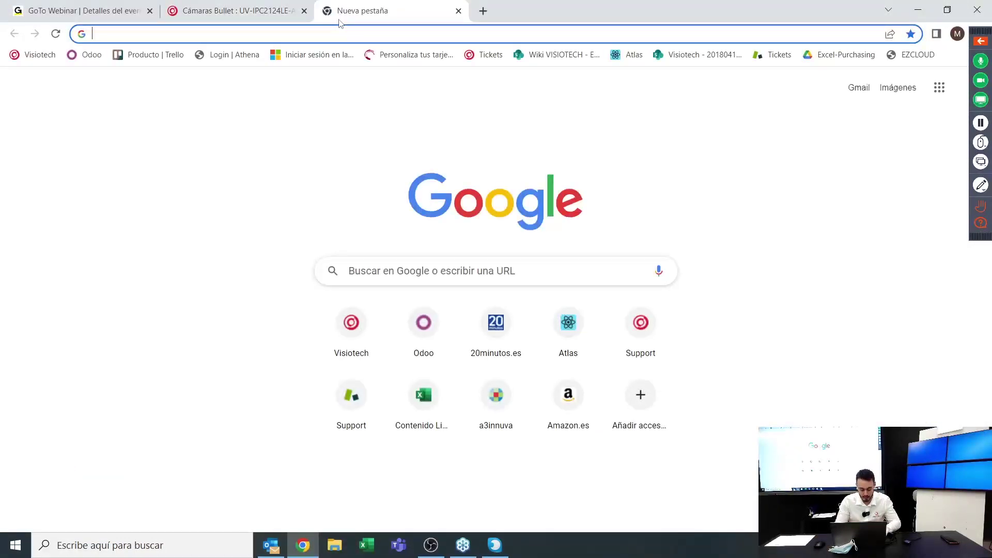
pyautogui.write('ezcloud')
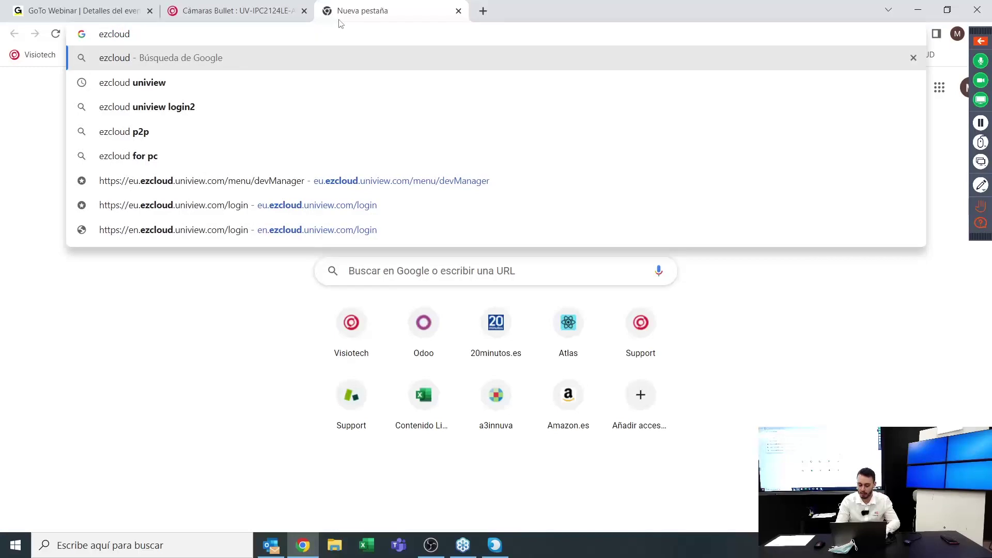
pyautogui.press('Down')
pyautogui.press('Return')
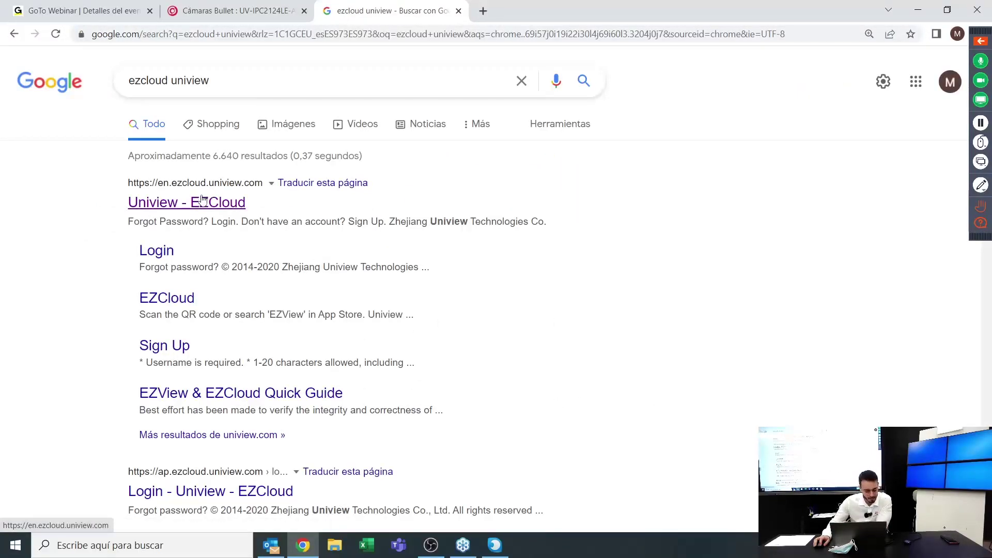
pyautogui.click(203, 201)
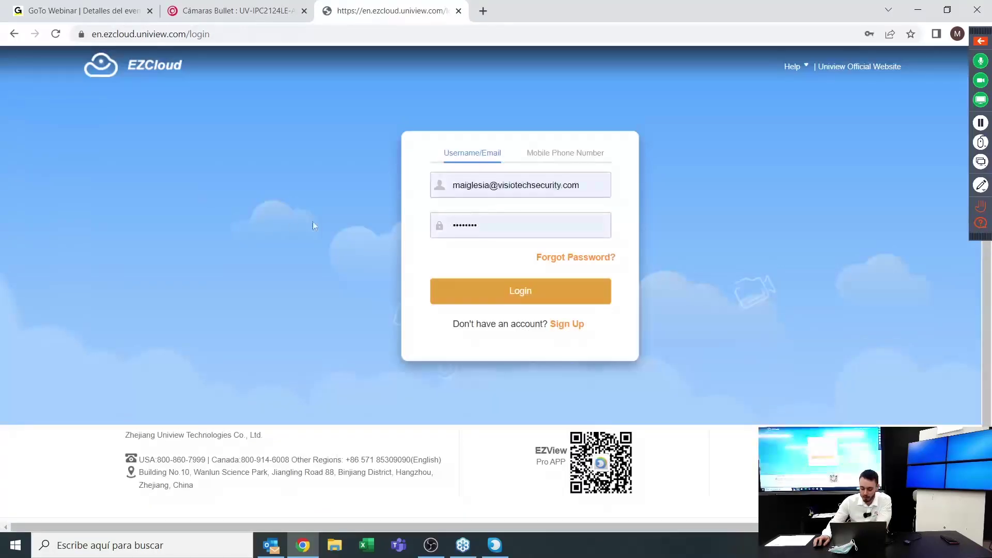
# Abandon the EZCloud sign-up form without a username or region, close the tab, return to EZStation
pyautogui.click(555, 327)
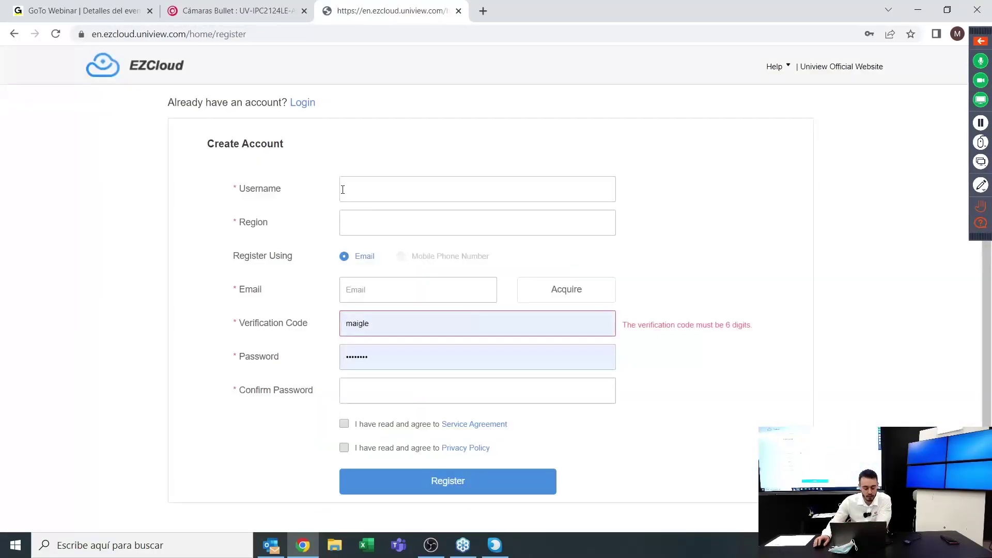
pyautogui.scroll(-1, 386, 175)
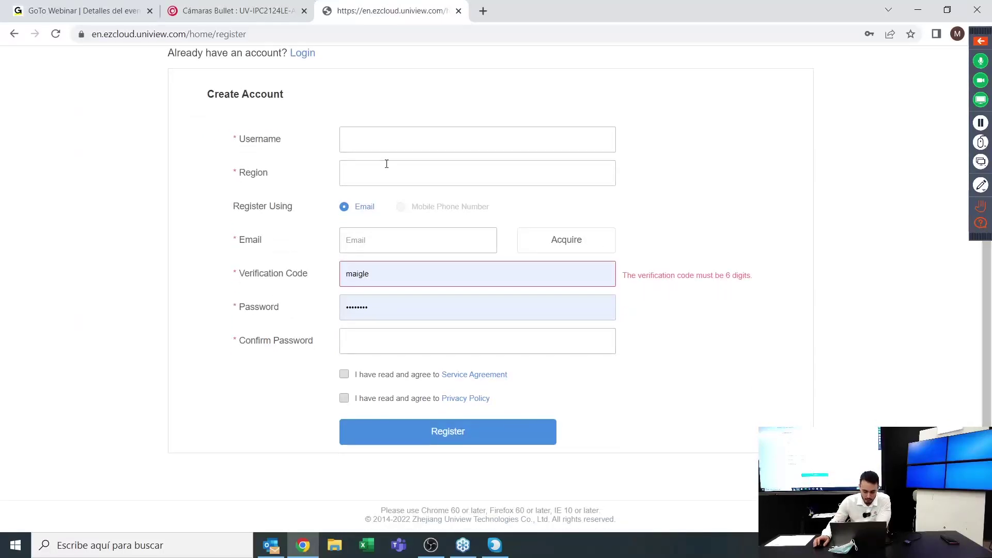
pyautogui.click(373, 146)
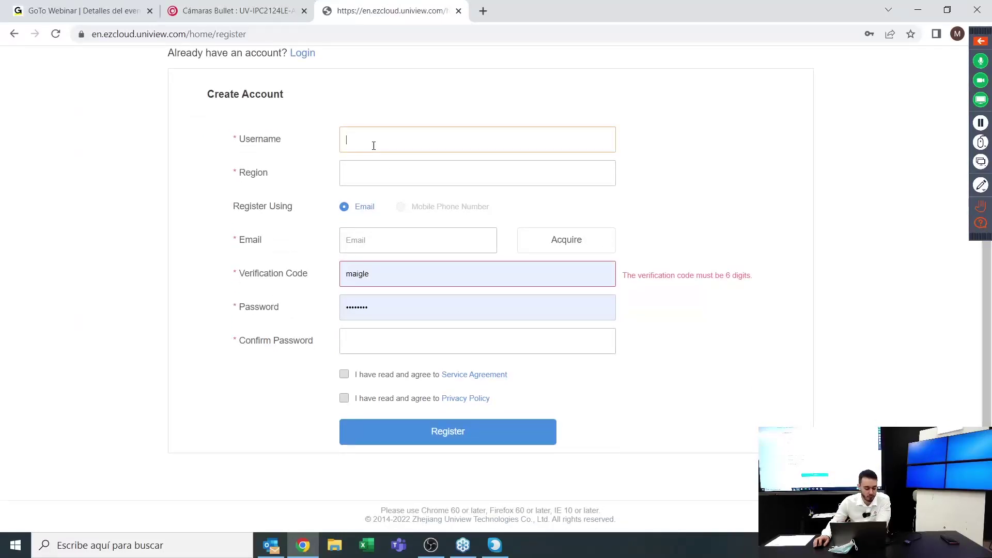
pyautogui.click(374, 179)
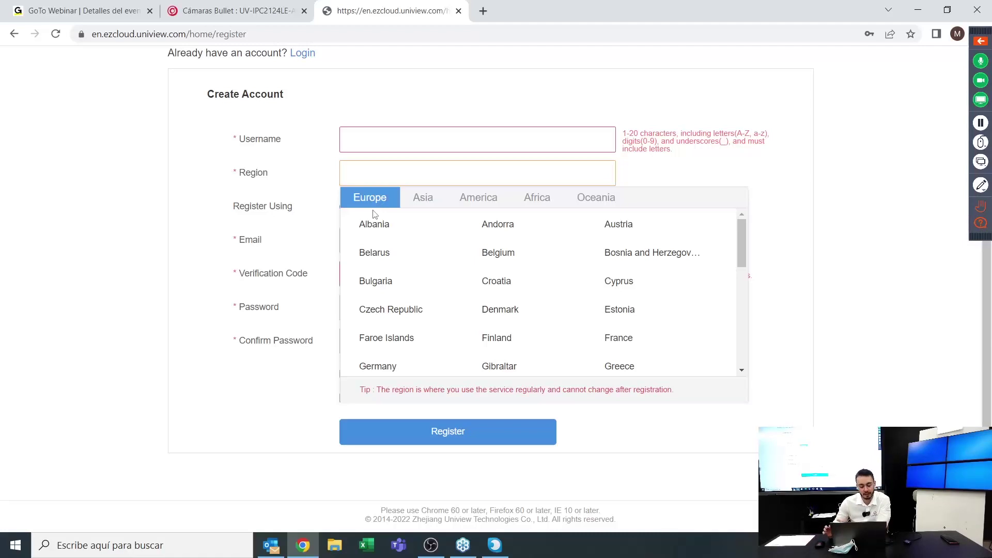
pyautogui.click(234, 249)
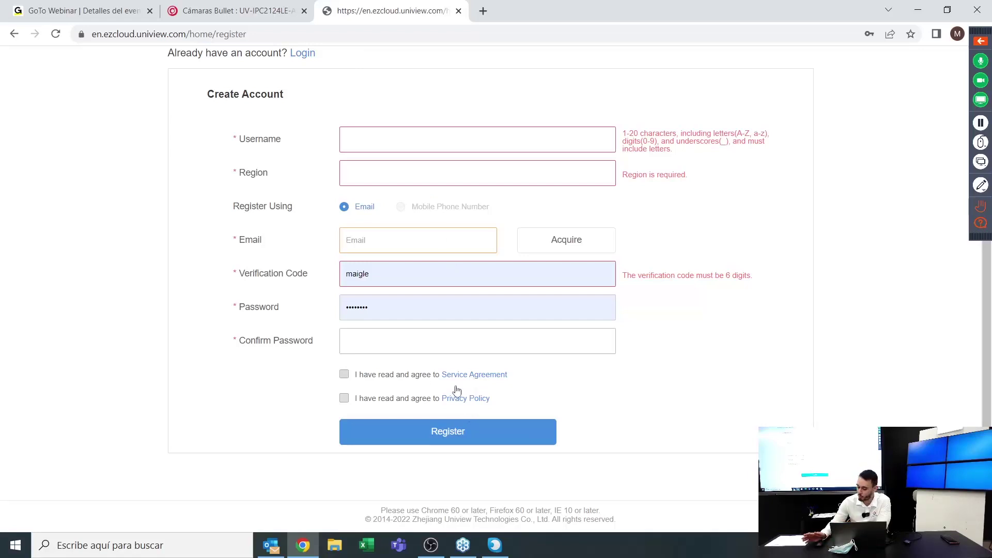
pyautogui.click(459, 11)
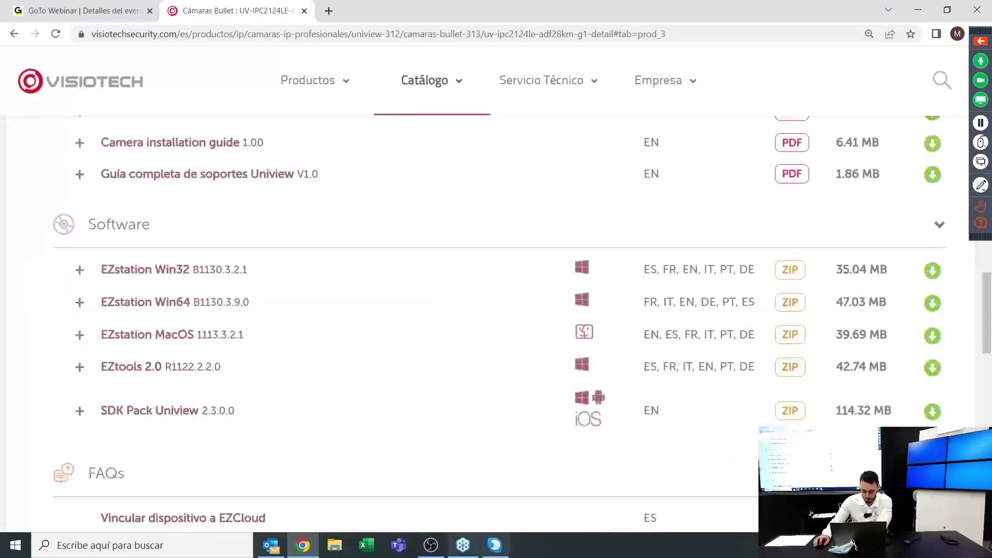
pyautogui.click(492, 546)
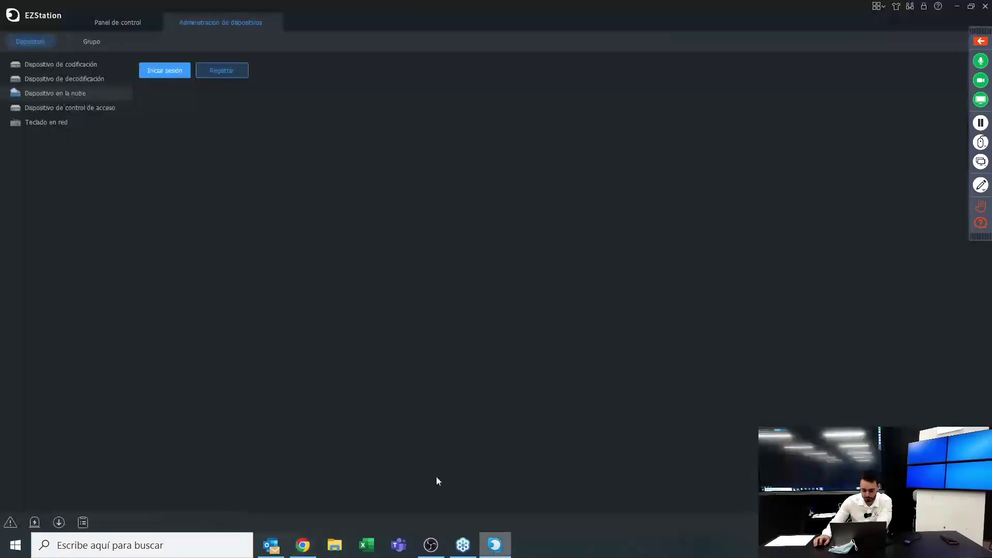
# Sign in to the cloud account with its username and password in the login dialog
pyautogui.click(162, 70)
pyautogui.hotkey('shift', 'Tab')
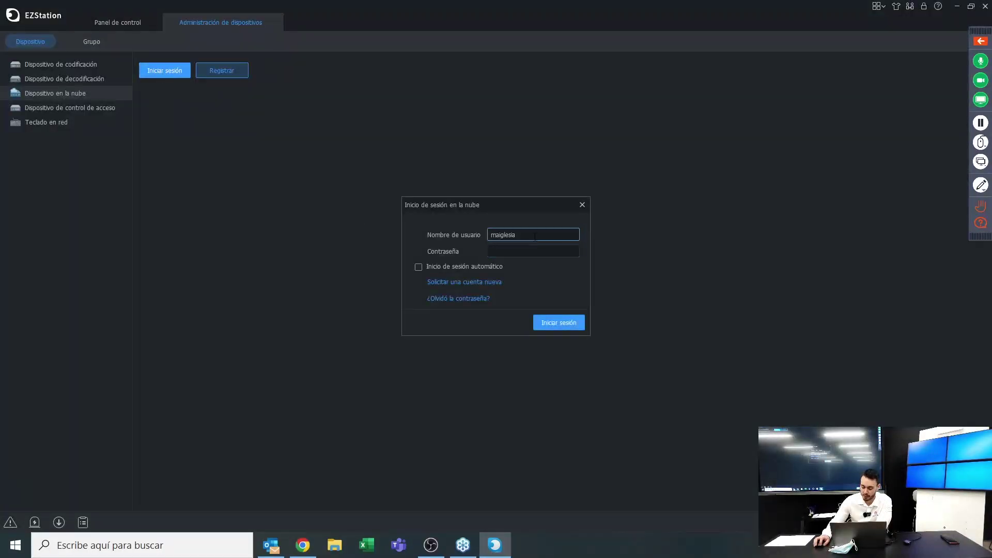
pyautogui.click(511, 251)
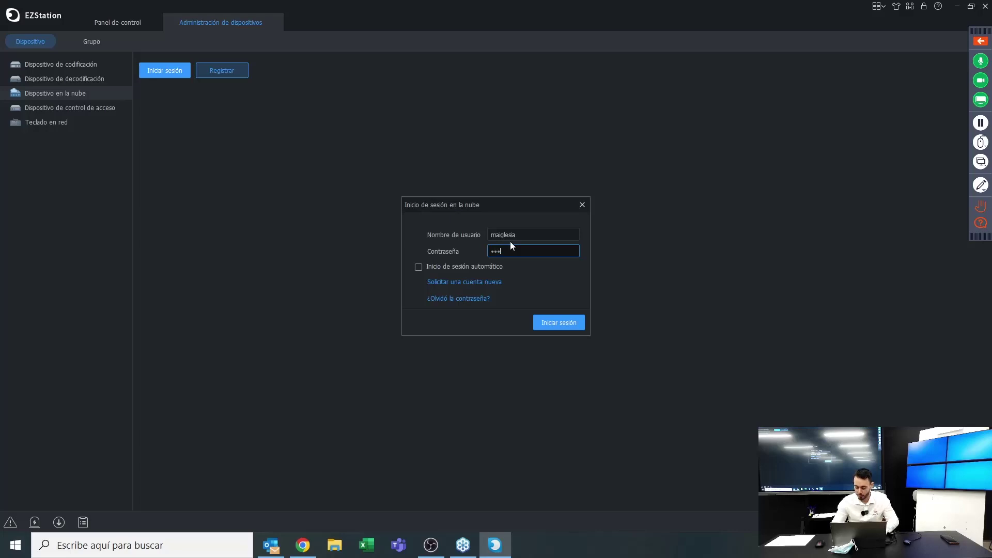
pyautogui.press('Return')
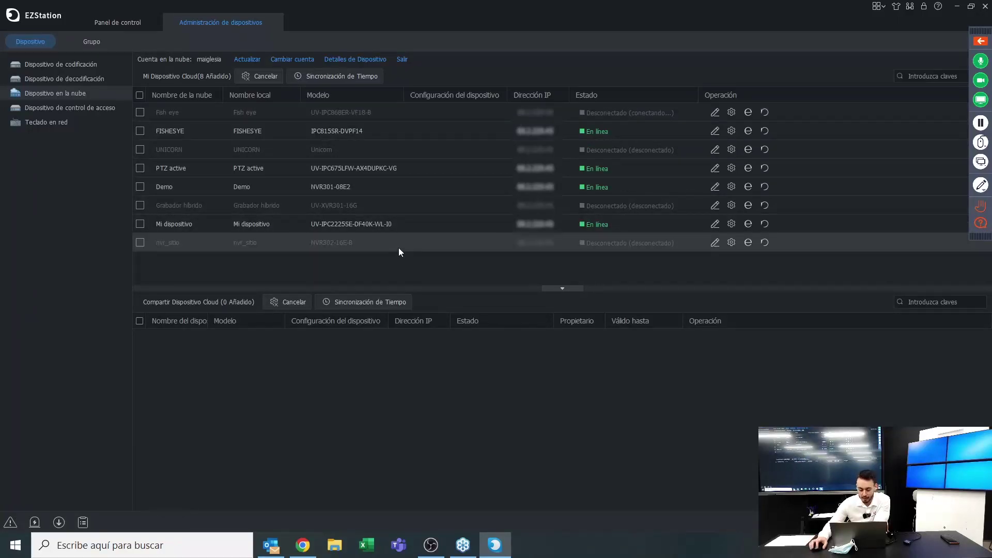
# Switch between the encoding-device and cloud-device lists, then open and cancel the Fish eye device information
pyautogui.click(62, 66)
pyautogui.click(58, 94)
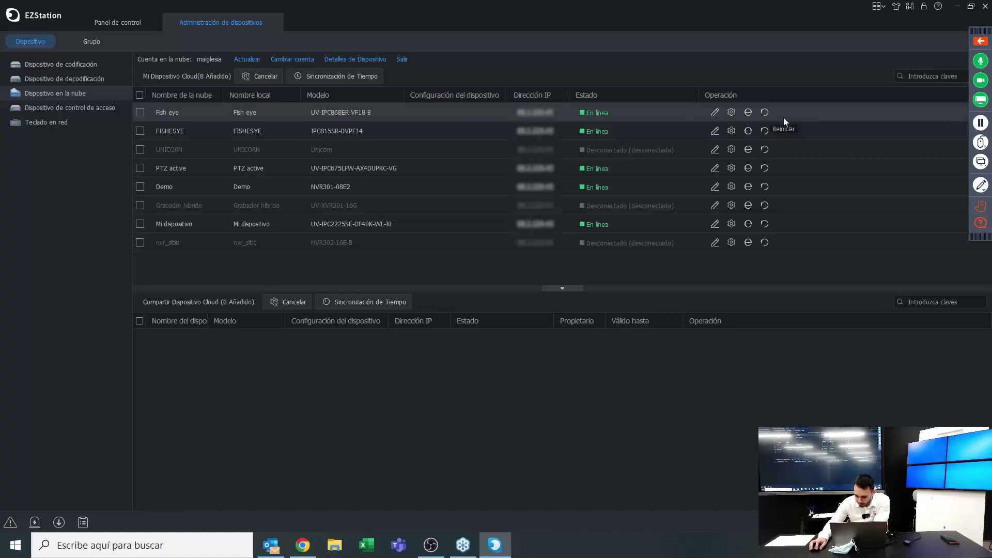
pyautogui.click(75, 63)
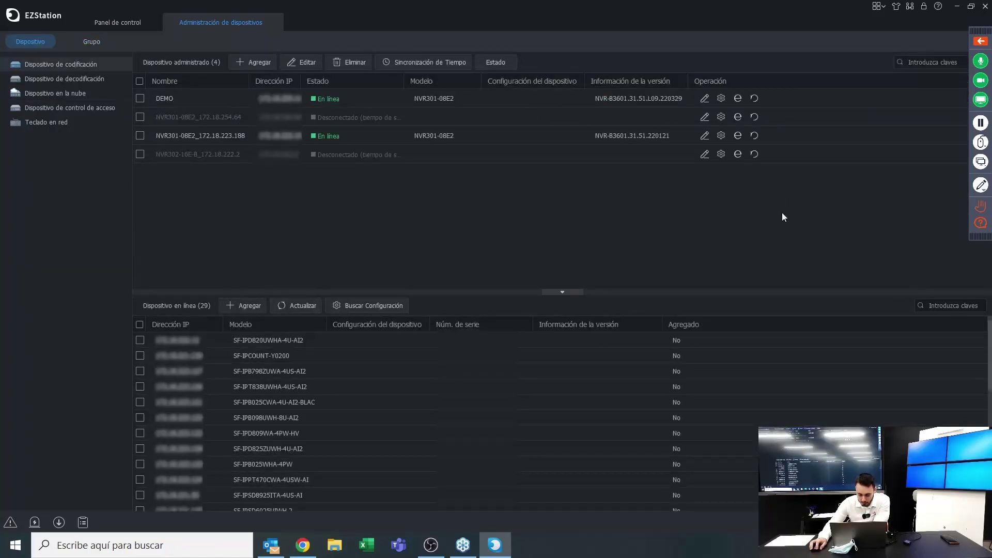
pyautogui.click(85, 96)
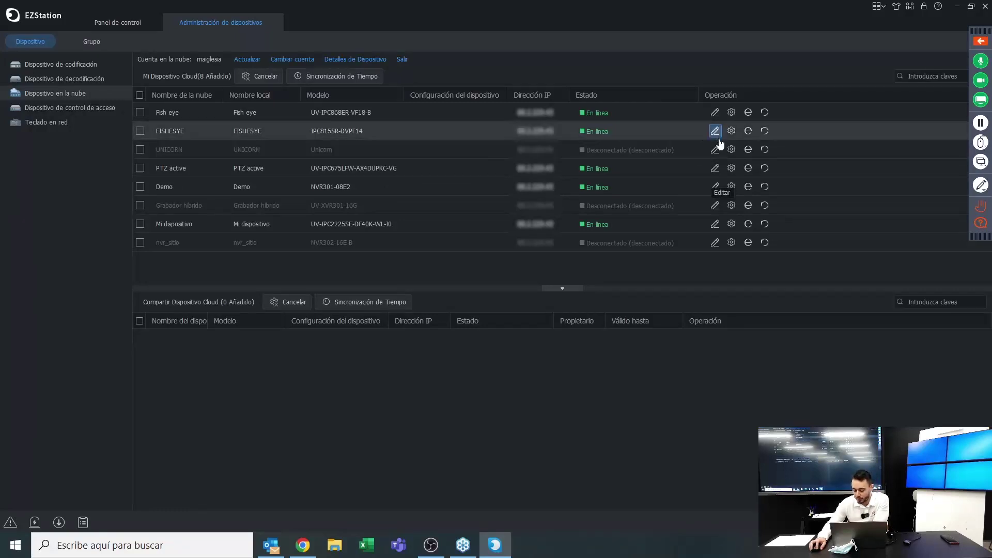
pyautogui.click(714, 113)
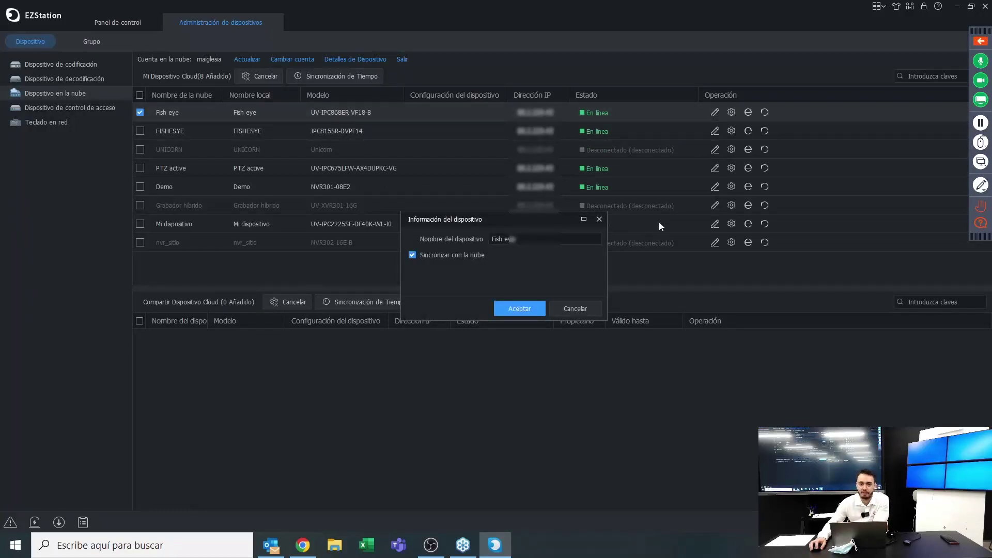
pyautogui.click(600, 219)
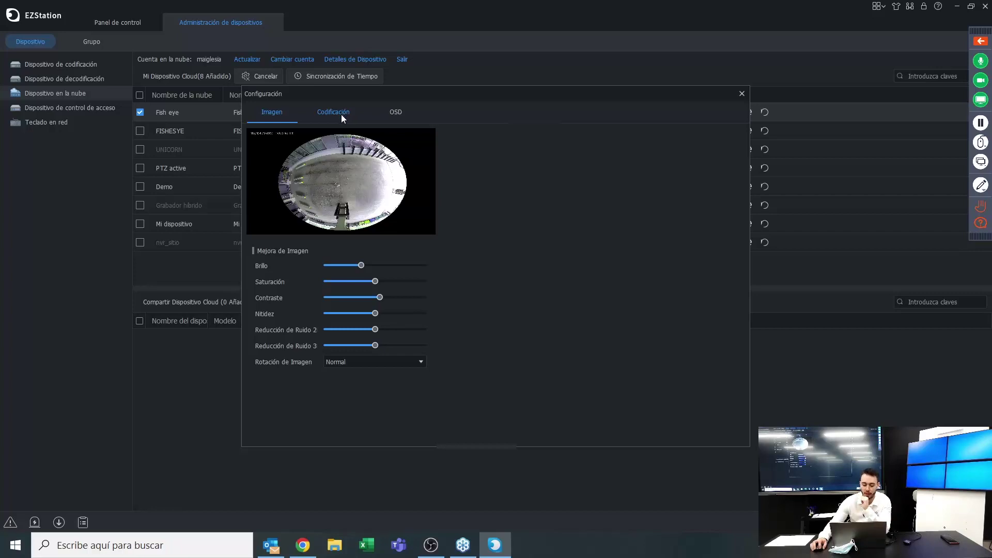
# Review Fish eye's Codificación tab keeping H.265 compression, view the OSD tab, then close Configuración
pyautogui.click(341, 115)
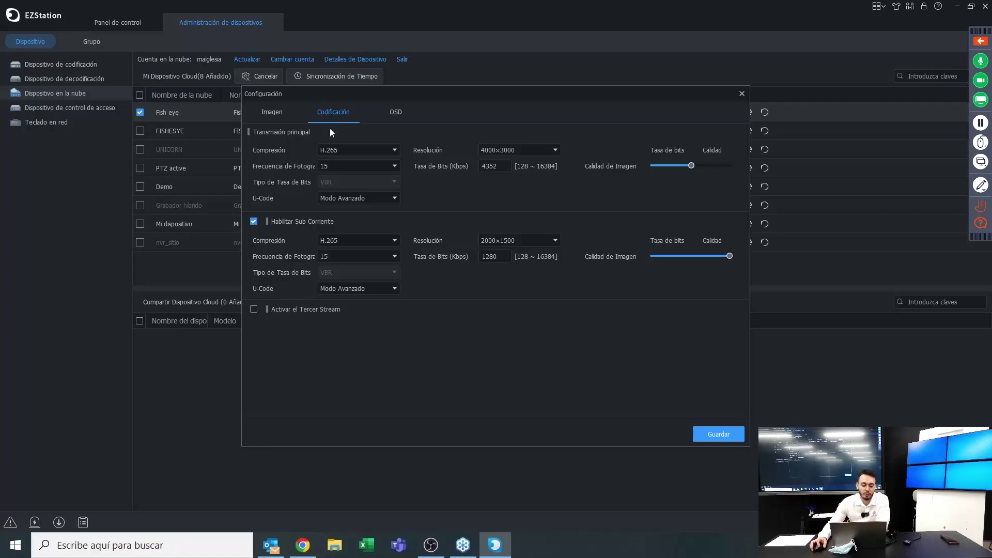
pyautogui.click(338, 148)
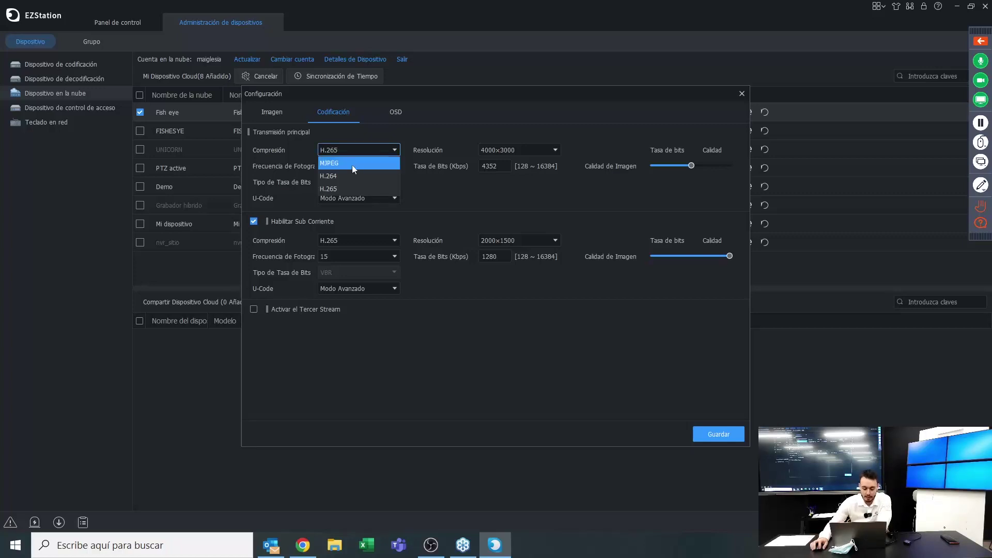
pyautogui.click(452, 192)
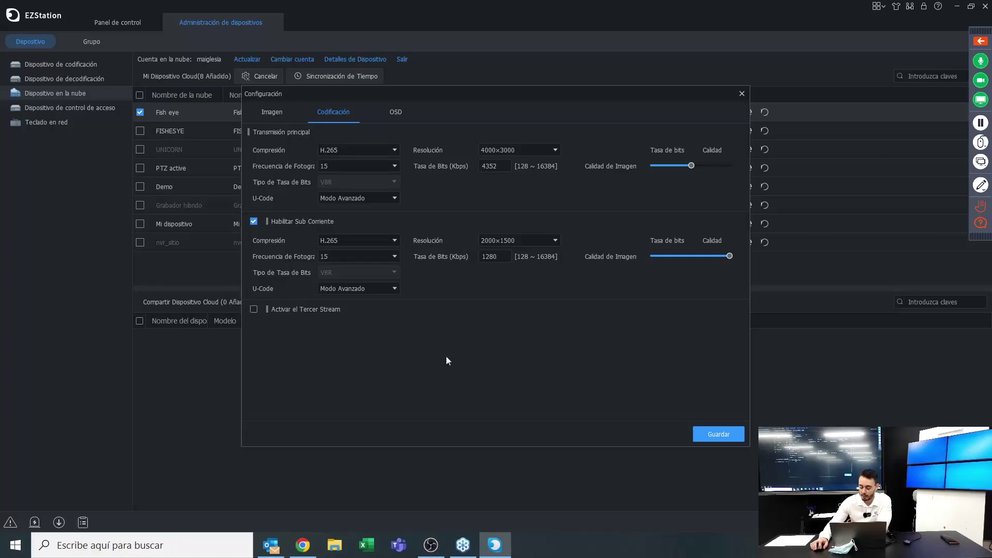
pyautogui.click(396, 113)
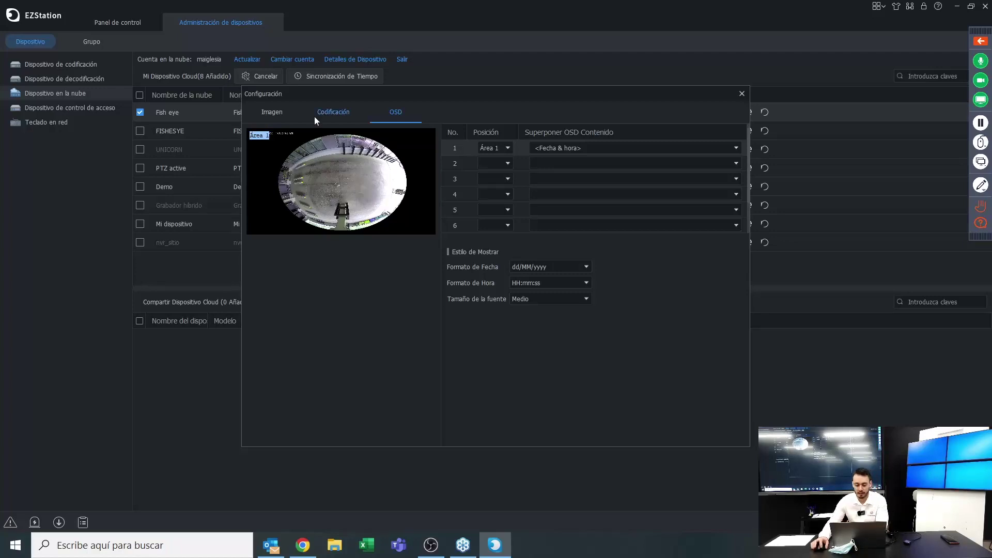
pyautogui.click(740, 94)
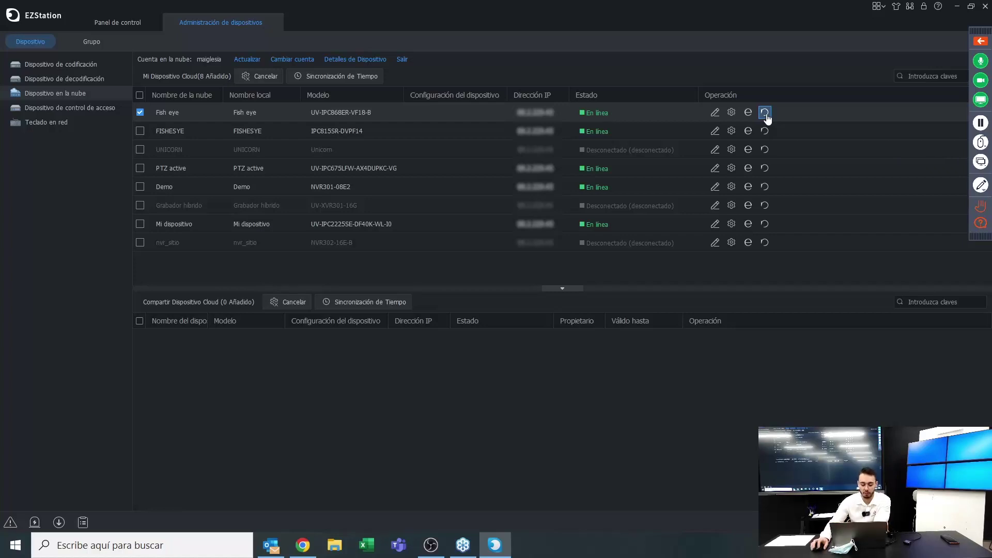
pyautogui.click(39, 105)
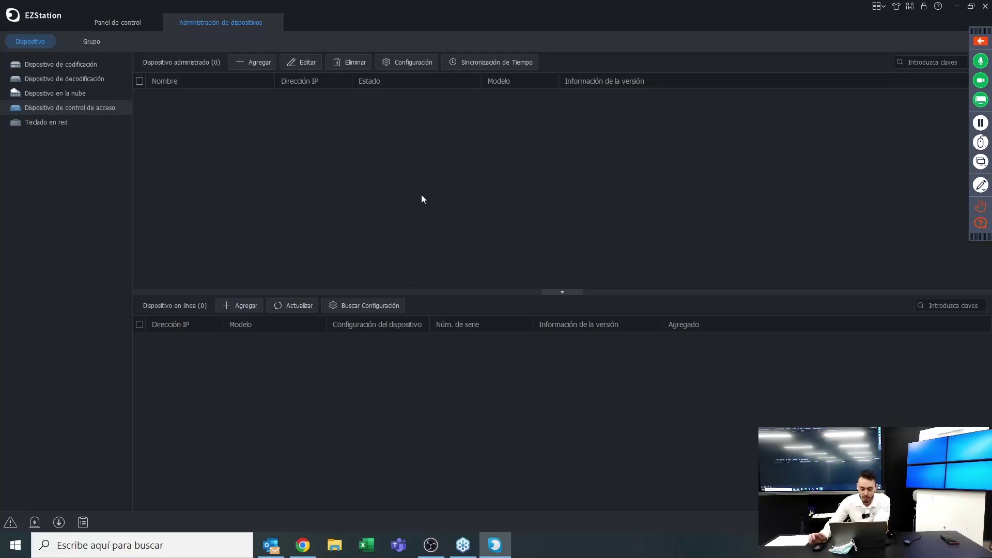
pyautogui.click(55, 123)
pyautogui.click(66, 96)
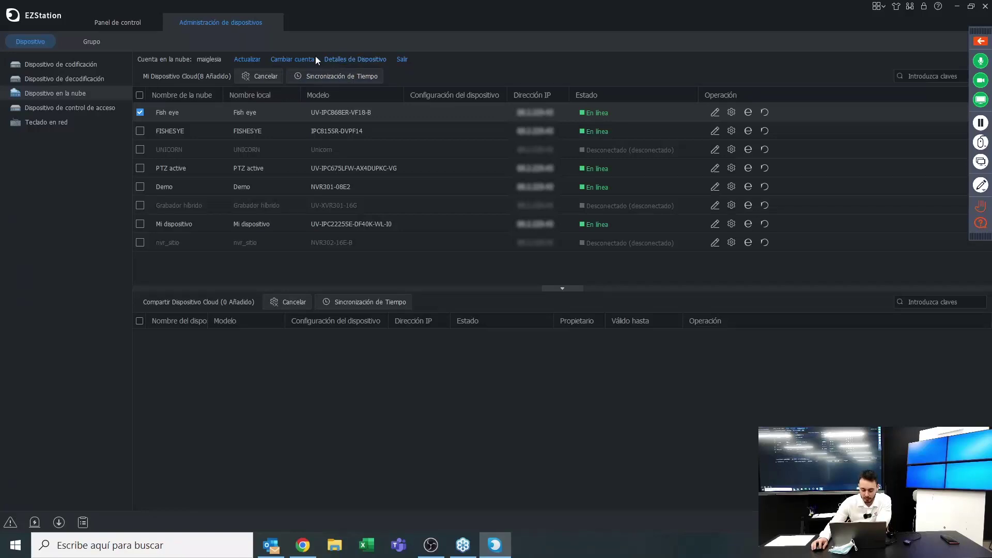
pyautogui.click(348, 58)
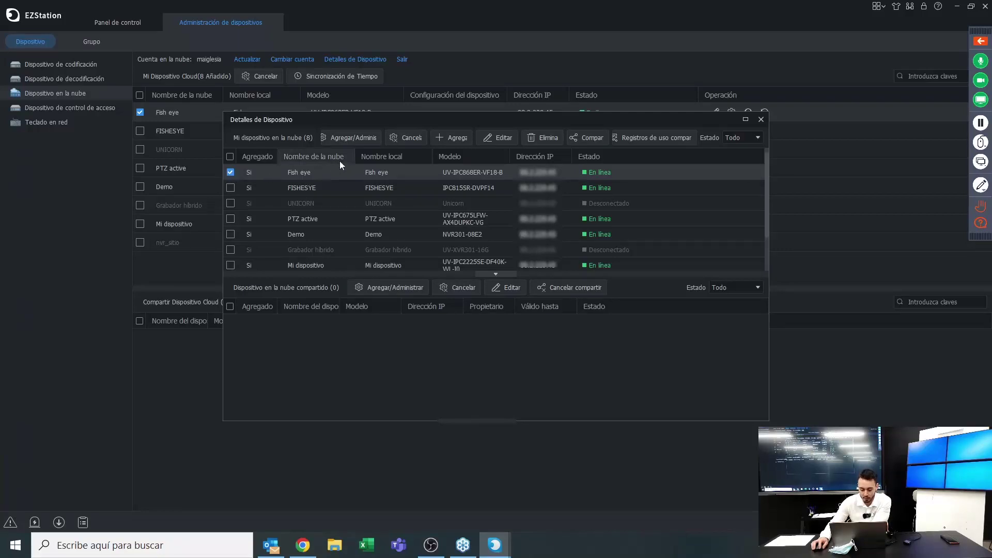
pyautogui.click(340, 138)
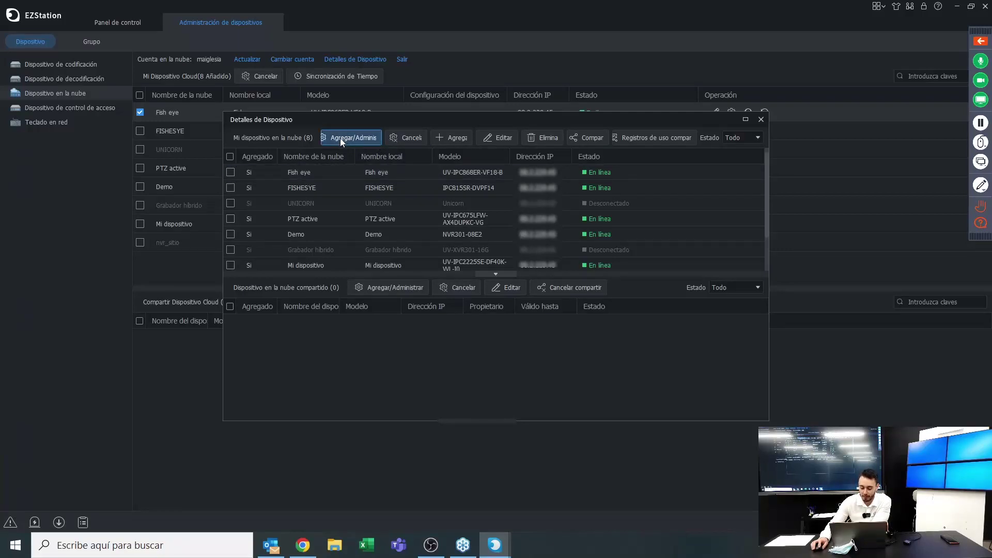
pyautogui.click(230, 172)
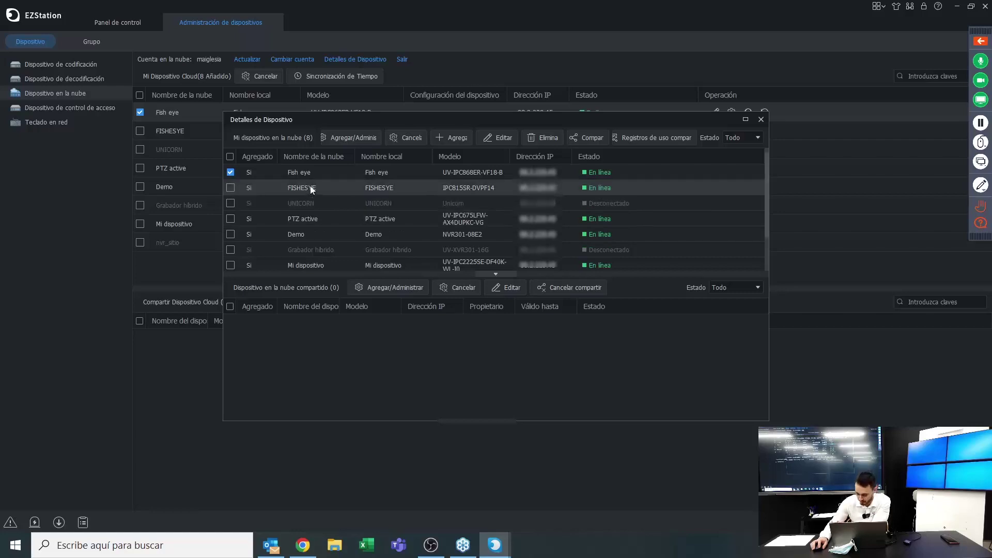
pyautogui.click(761, 120)
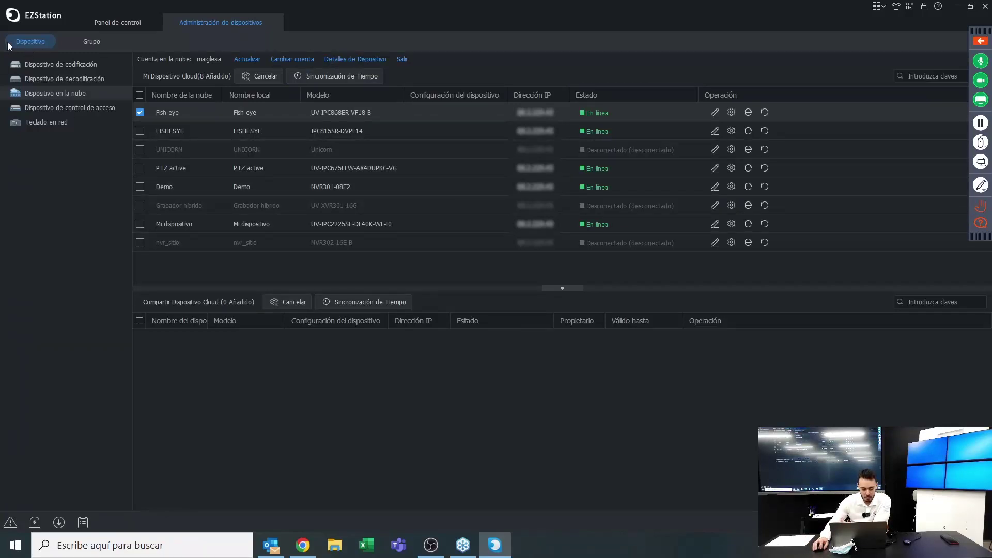
# In the device groups view, delete the existing group Grupo1
pyautogui.click(89, 43)
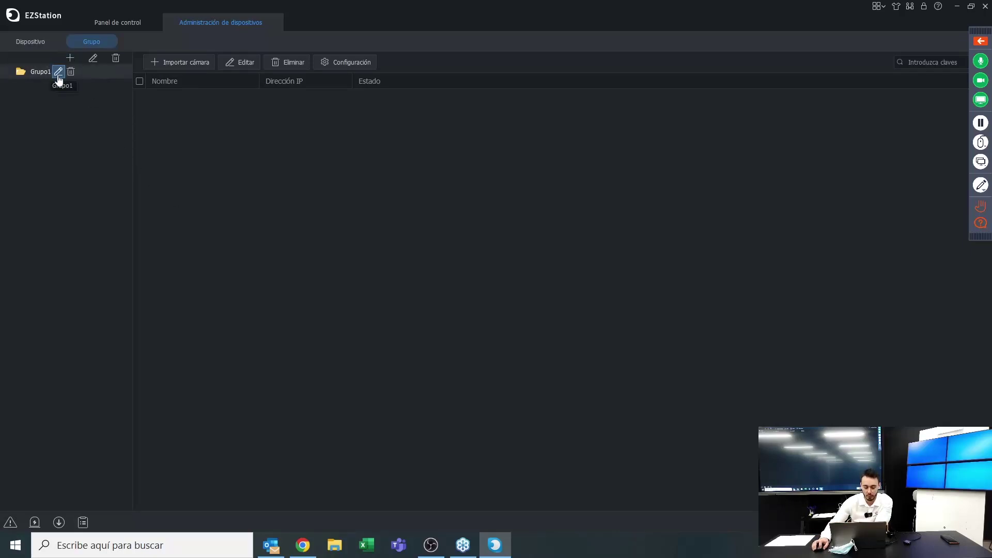
pyautogui.click(71, 72)
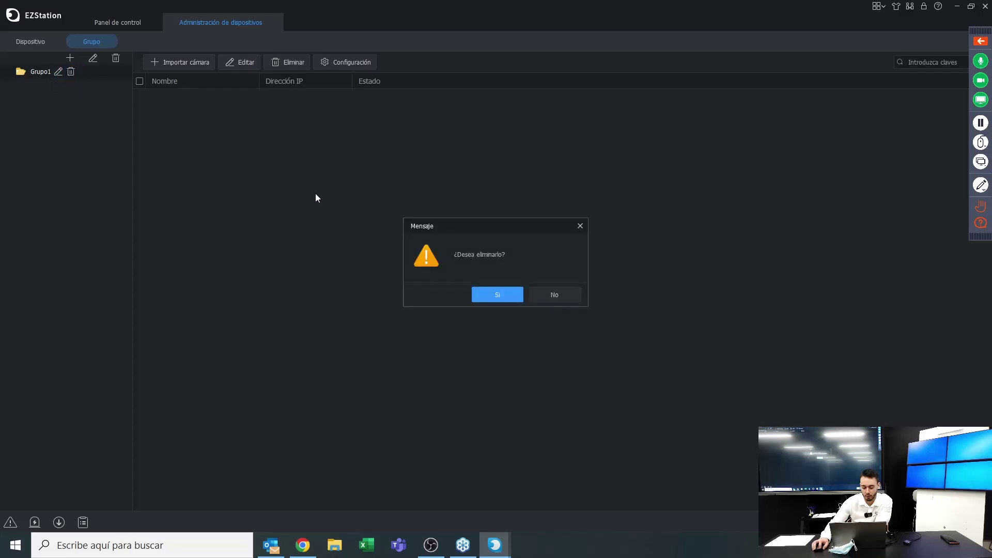
pyautogui.click(496, 289)
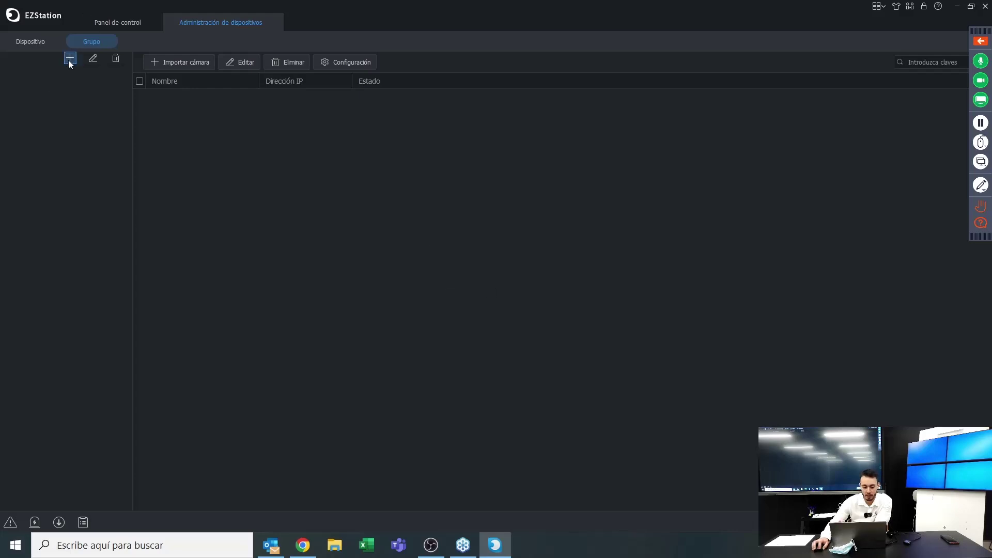
# Create a new group named Grupo1, then open its edit dialog and cancel it
pyautogui.click(70, 58)
pyautogui.click(529, 260)
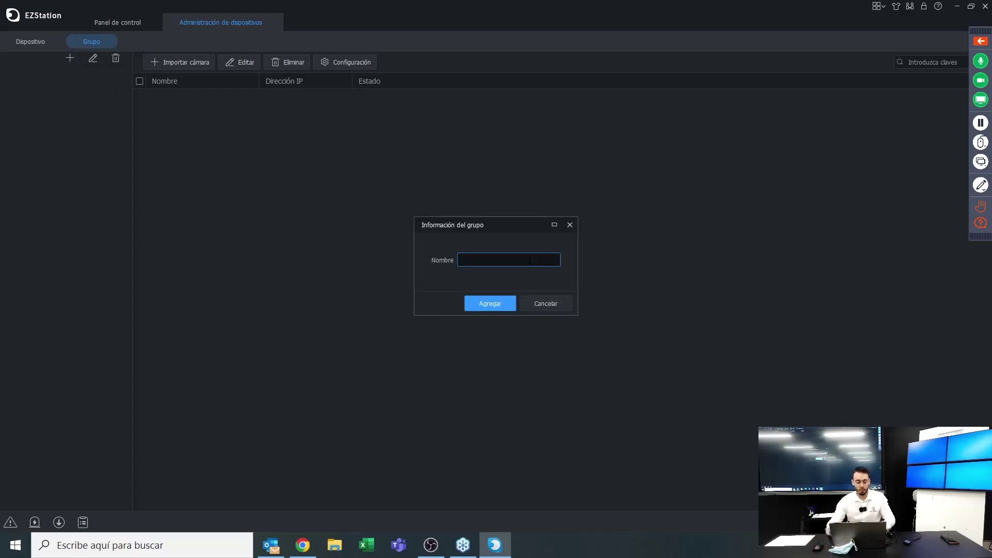
pyautogui.write('gRU')
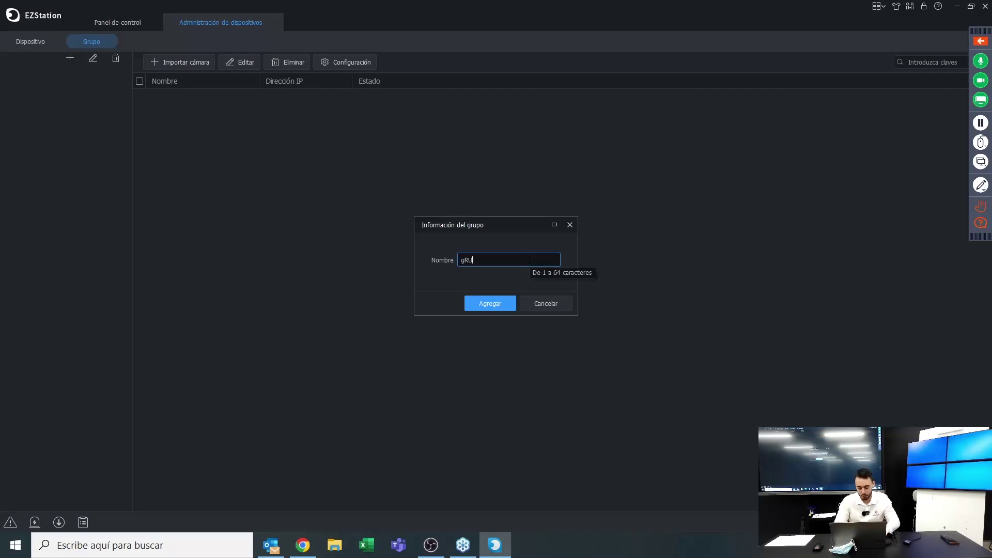
pyautogui.write('PO')
pyautogui.press('BackSpace')
pyautogui.press('BackSpace')
pyautogui.press('BackSpace')
pyautogui.press('BackSpace')
pyautogui.press('BackSpace')
pyautogui.write('Grupo1')
pyautogui.click(504, 299)
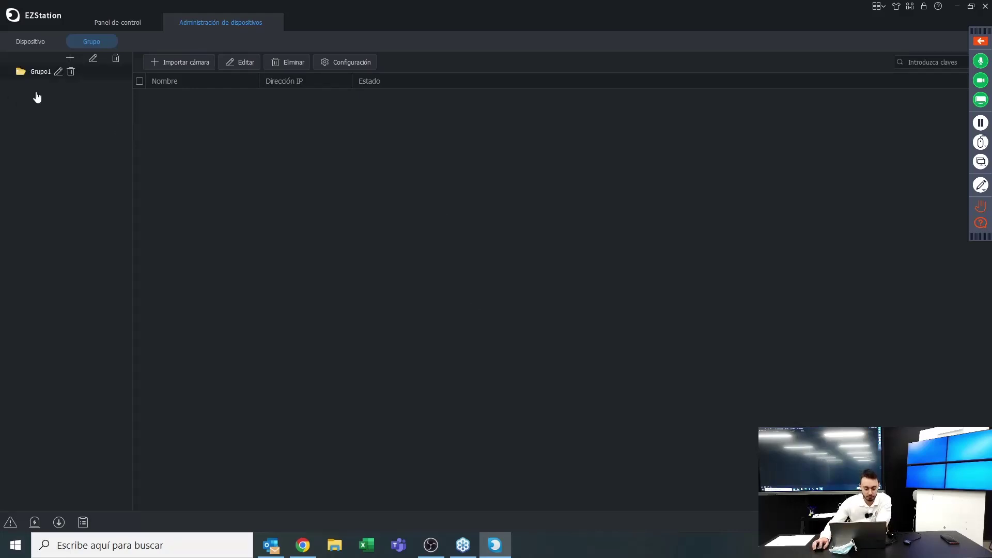
pyautogui.click(59, 73)
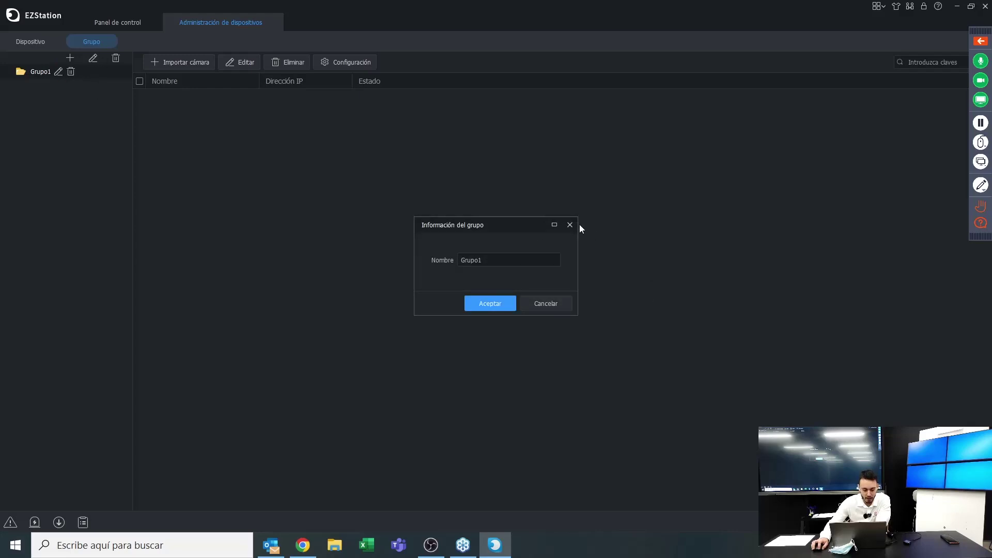
pyautogui.click(549, 304)
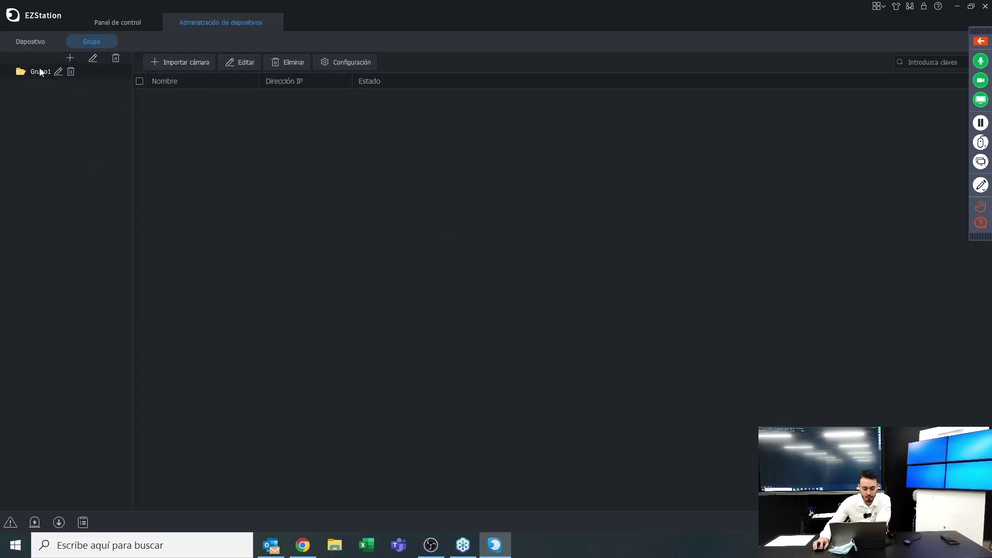
# Import all Fish eye cameras into Grupo1 via Importar cámara
pyautogui.click(164, 64)
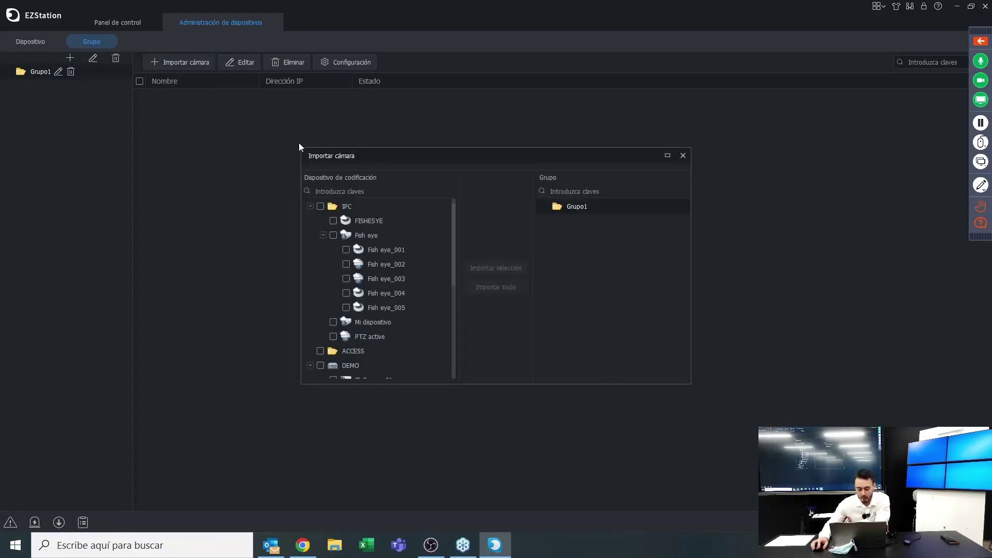
pyautogui.scroll(-1, 453, 250)
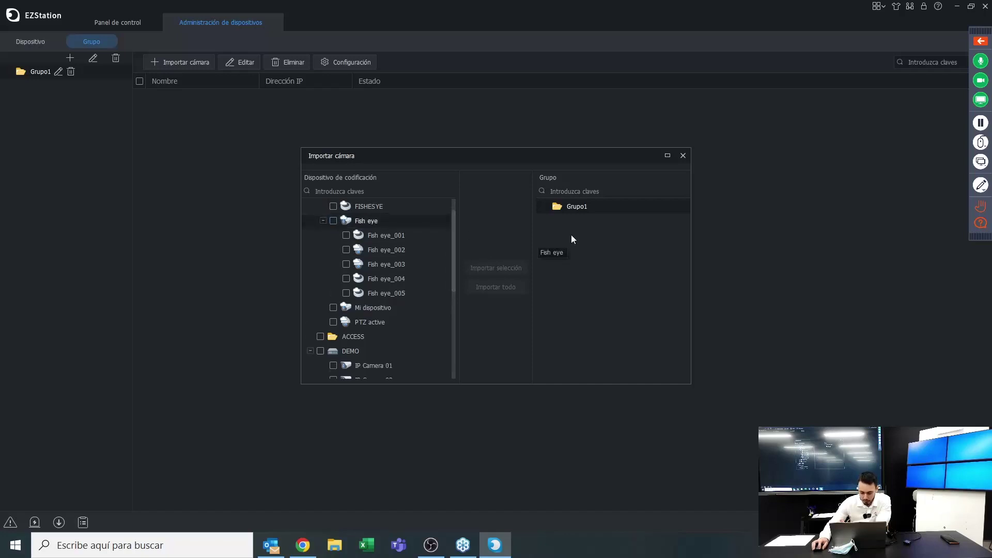
pyautogui.click(333, 221)
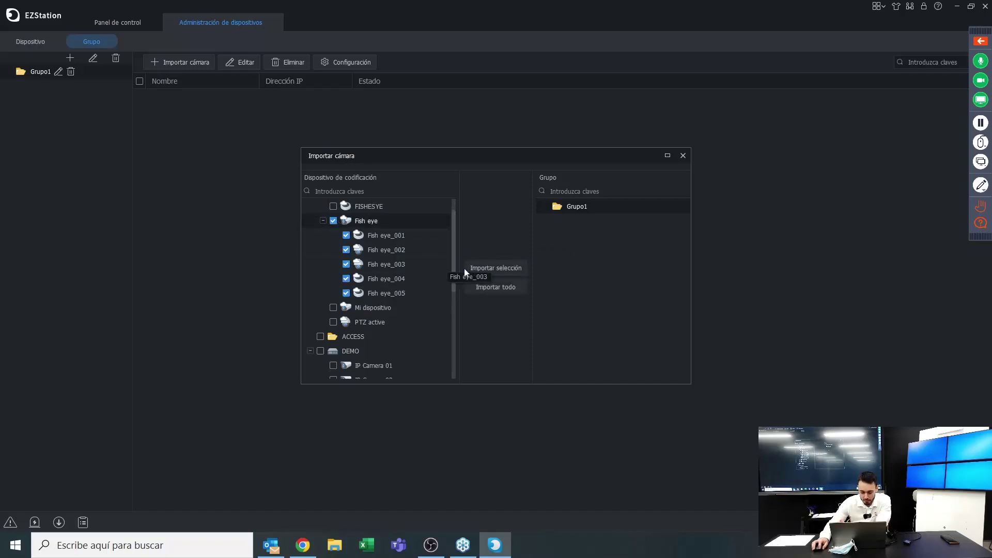
pyautogui.click(473, 269)
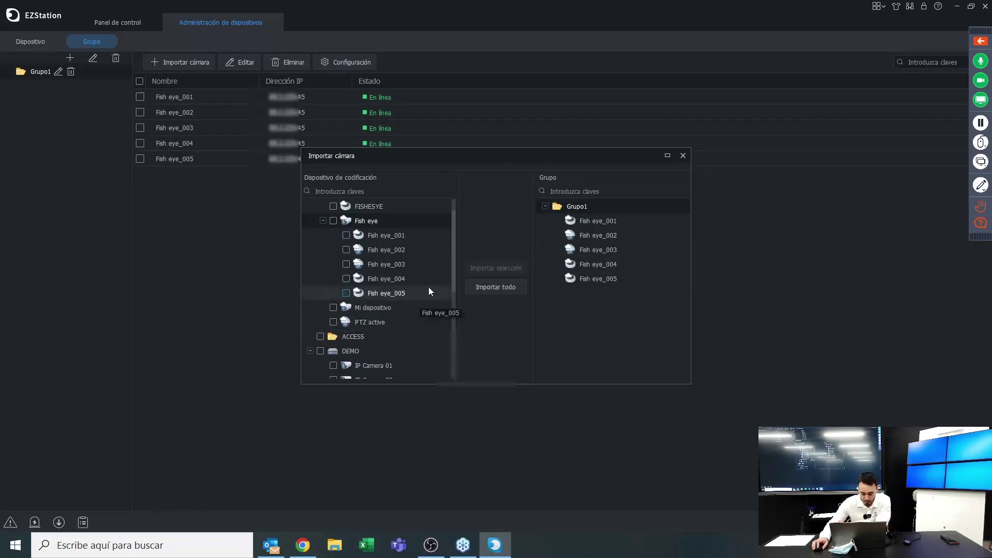
# Import DEMO's IP Camera 02 into Grupo1, then close the import dialog and device management
pyautogui.scroll(-1, 424, 286)
pyautogui.click(333, 336)
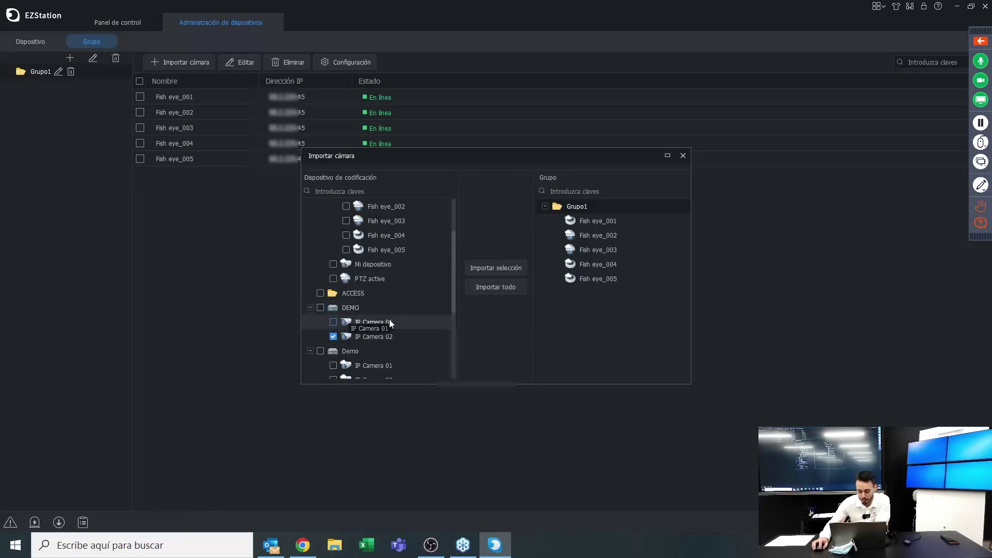
pyautogui.moveTo(389, 319); pyautogui.dragTo(480, 321)
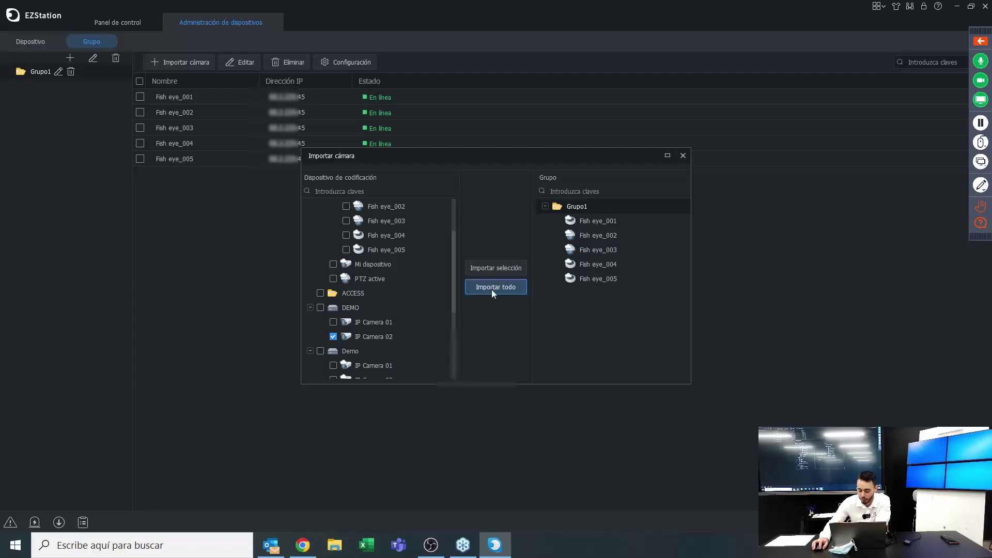
pyautogui.click(492, 268)
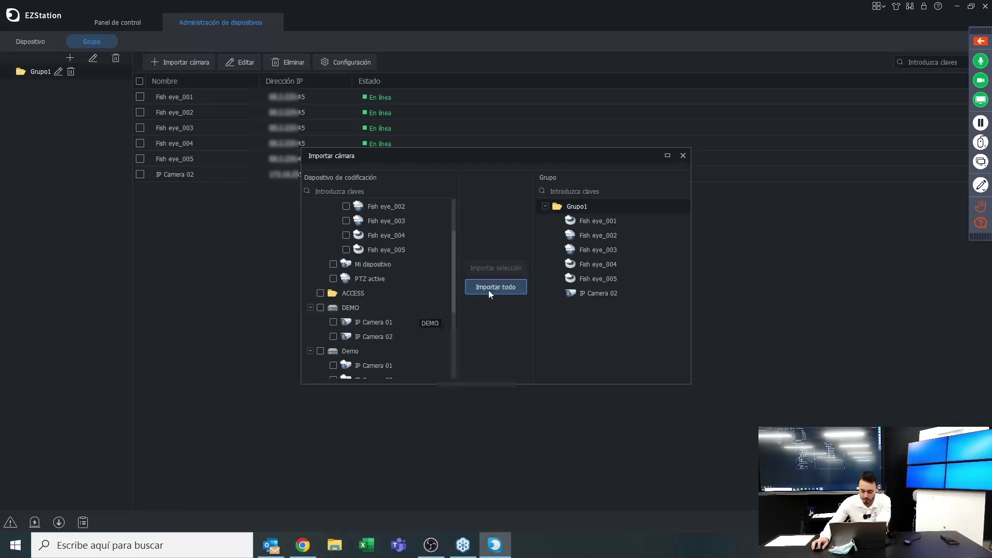
pyautogui.scroll(2, 341, 213)
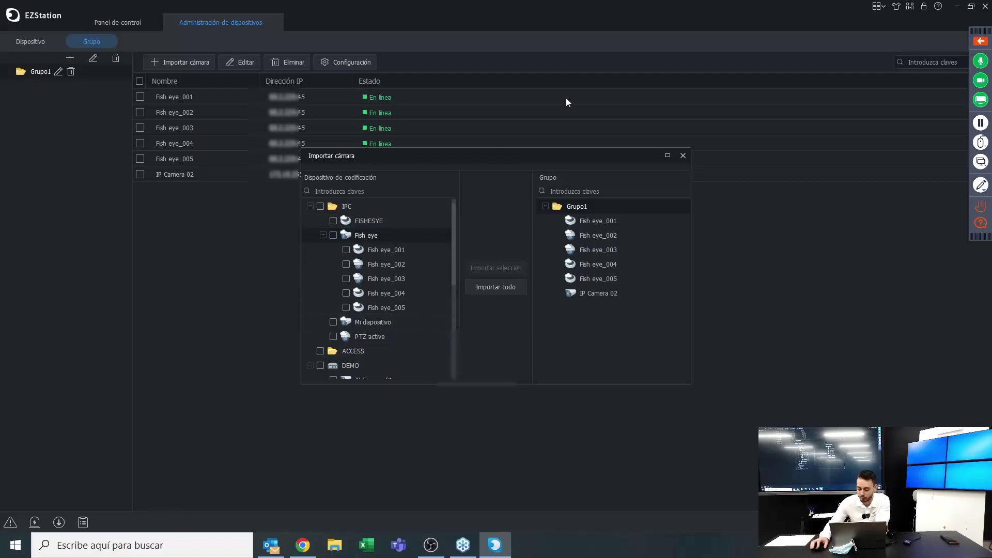
pyautogui.click(682, 155)
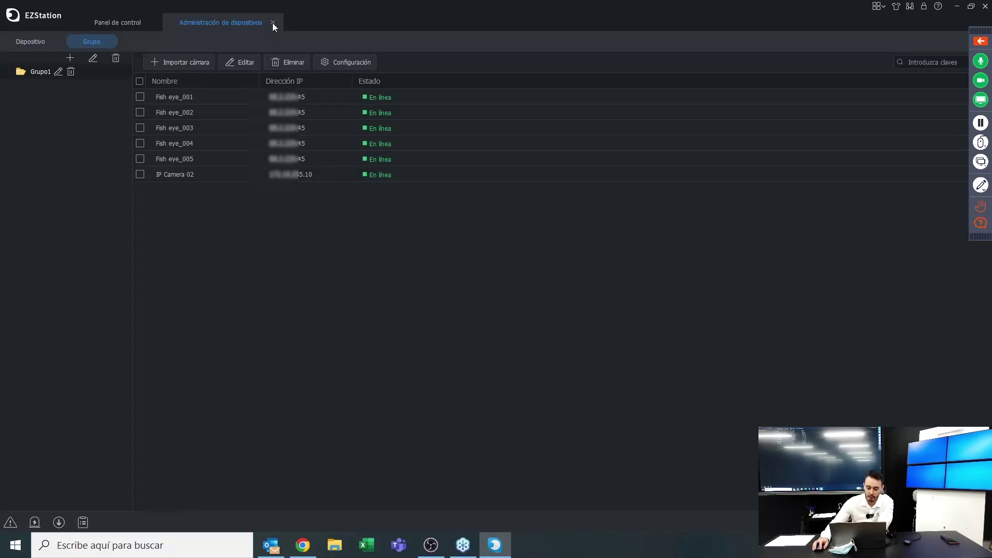
pyautogui.click(272, 23)
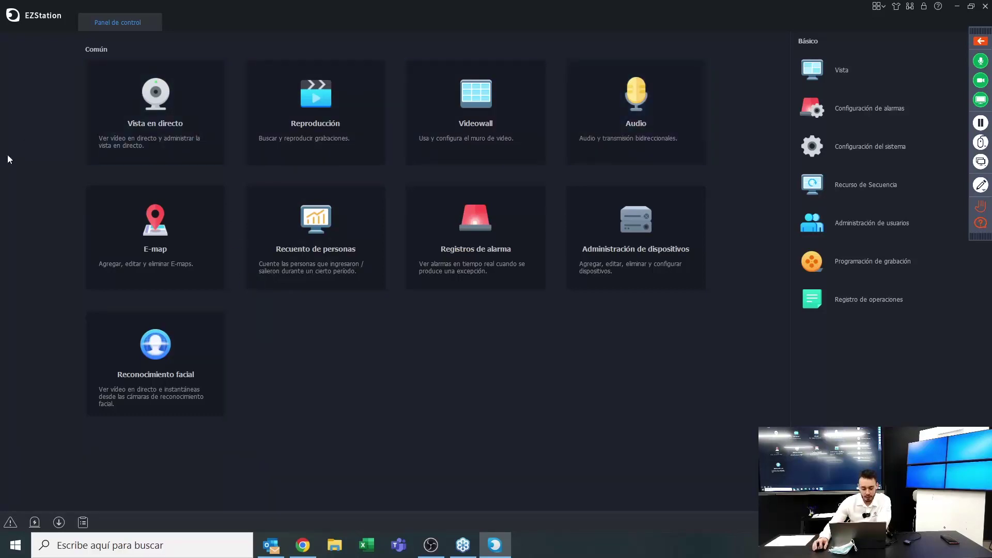
# Open four Vista en directo tabs from the control panel, then switch to Vista en directo (1)
pyautogui.click(184, 114)
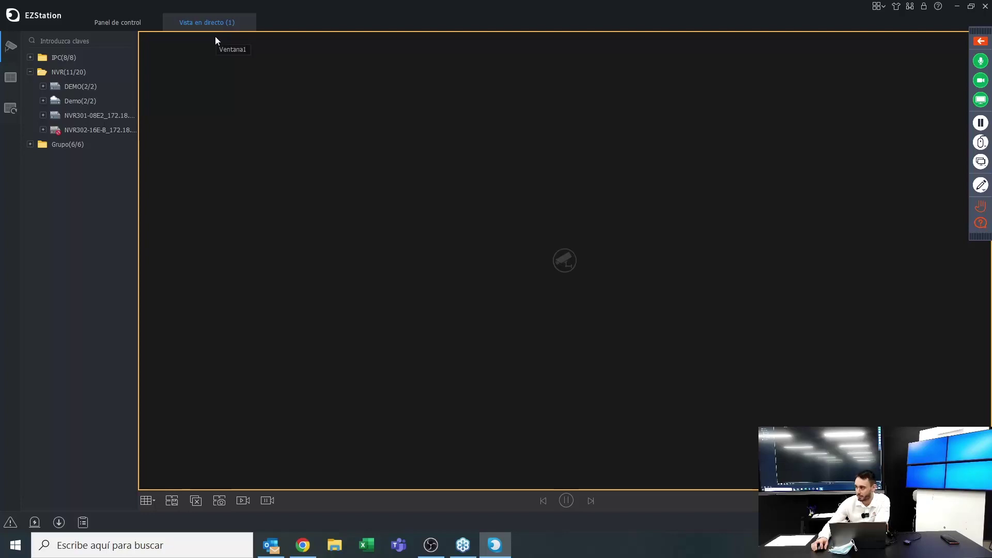
pyautogui.click(130, 22)
pyautogui.click(139, 83)
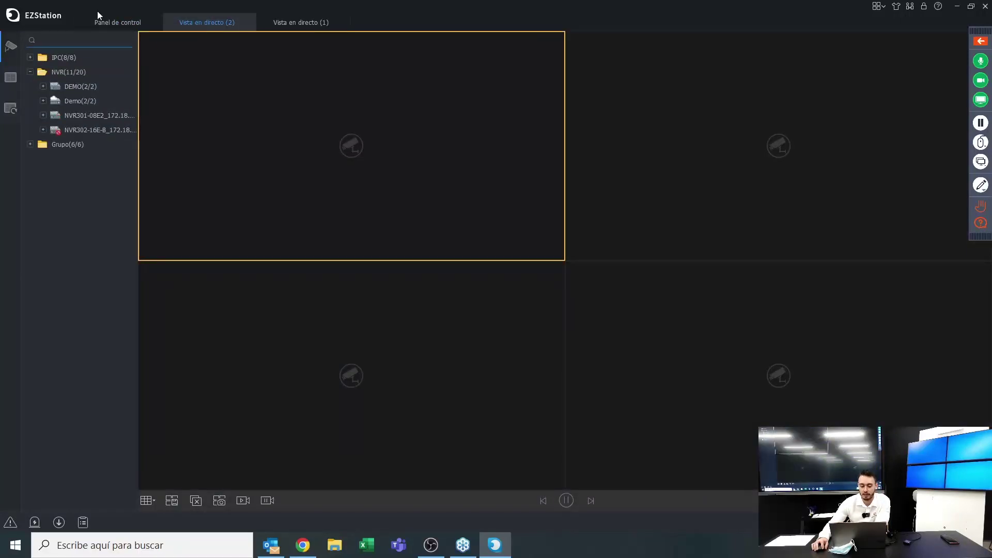
pyautogui.click(115, 22)
pyautogui.click(155, 95)
pyautogui.click(124, 22)
pyautogui.click(157, 87)
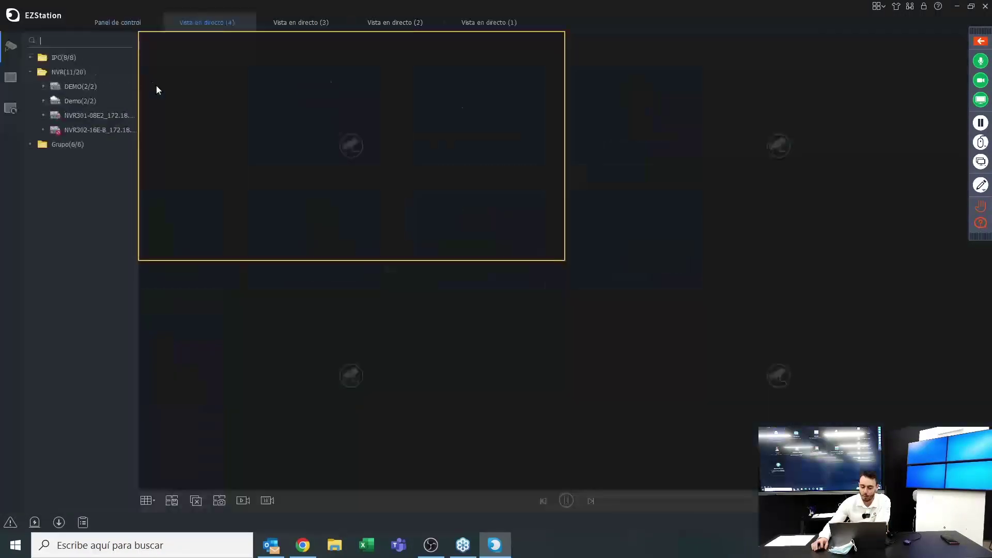
pyautogui.click(124, 21)
pyautogui.click(128, 65)
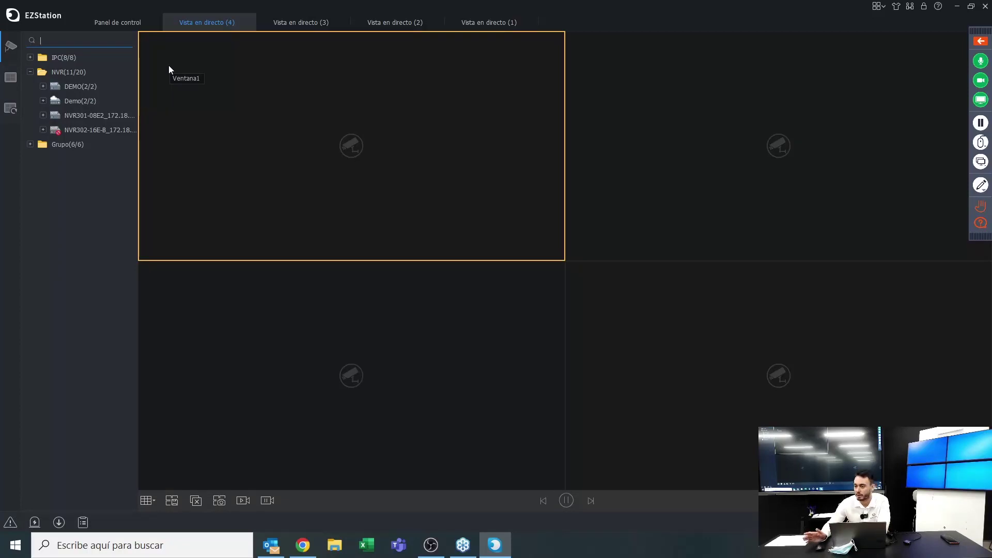
pyautogui.click(462, 23)
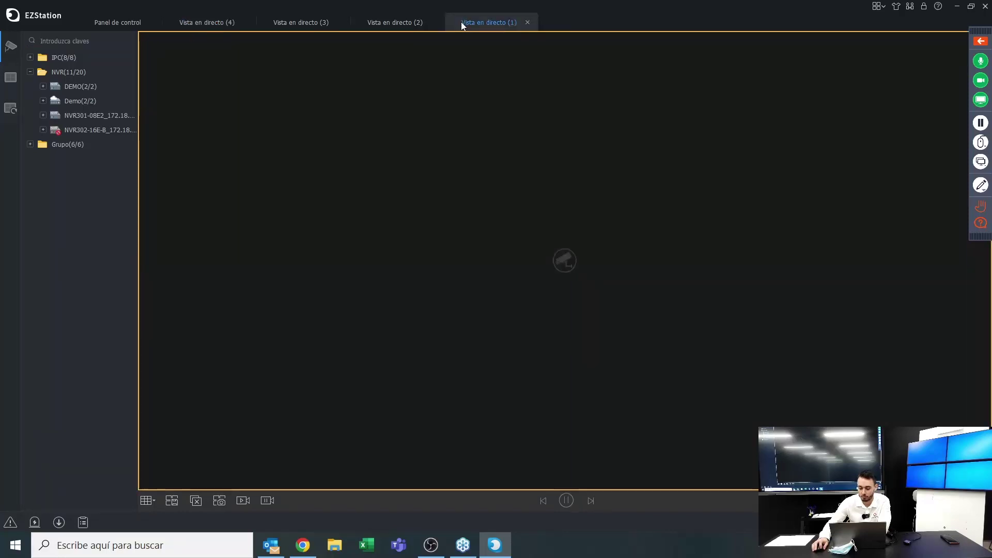
# Detach Vista en directo (1) into a floating window, maximize and restore it, then close it
pyautogui.moveTo(462, 23); pyautogui.dragTo(457, 60)
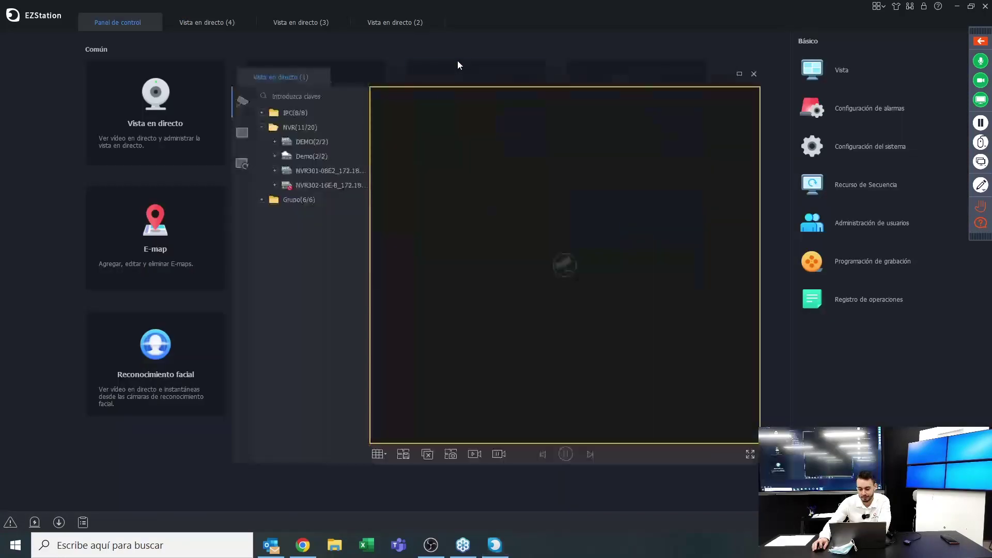
pyautogui.moveTo(640, 89); pyautogui.dragTo(653, 152)
pyautogui.click(670, 145)
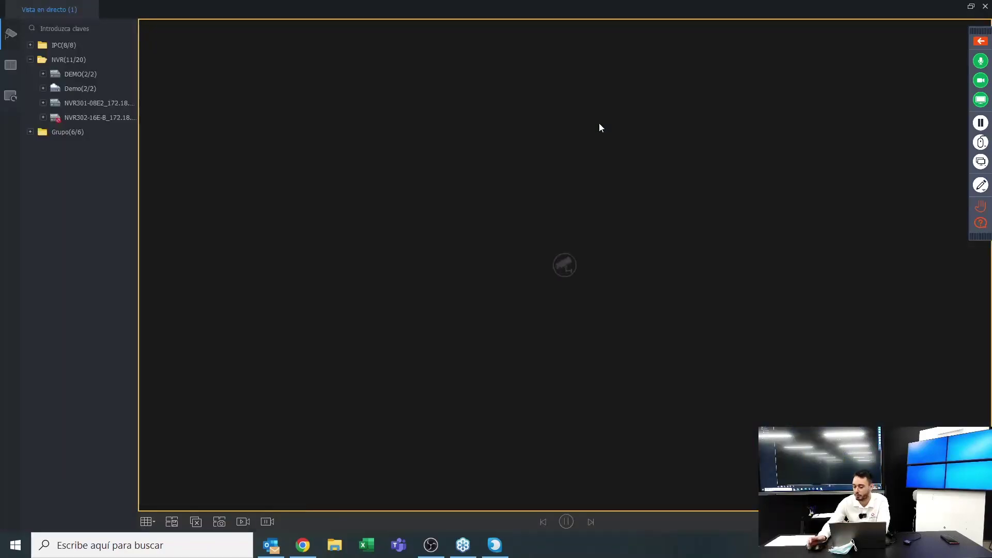
pyautogui.moveTo(449, 2); pyautogui.dragTo(649, 29)
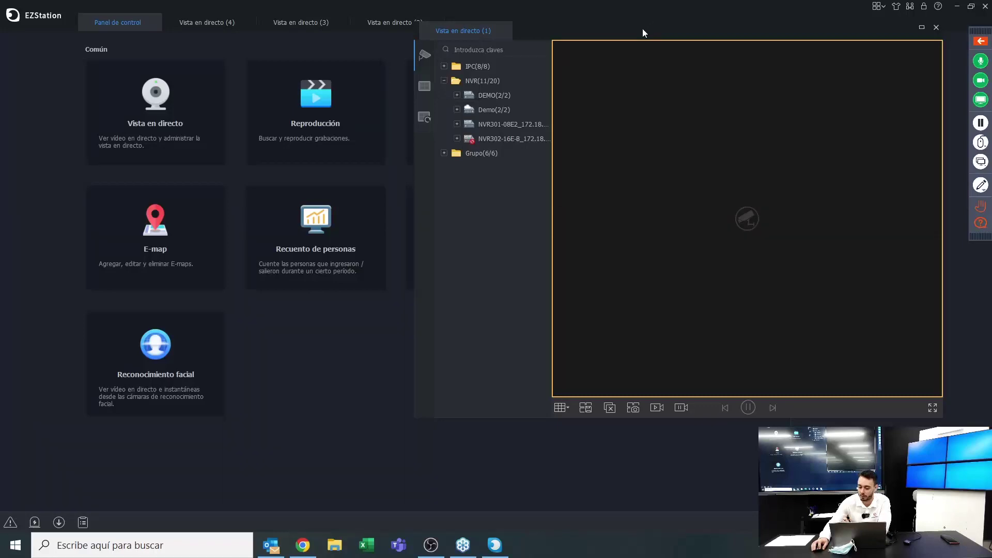
pyautogui.doubleClick(643, 29)
pyautogui.click(985, 6)
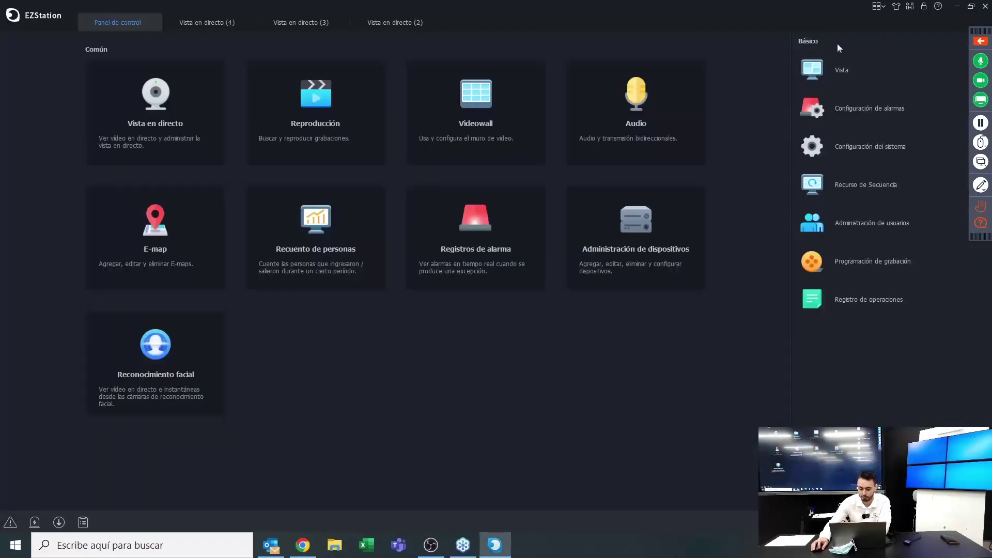
# Close live view tabs (2), (3) and (4), then open a fresh Vista en directo
pyautogui.click(438, 24)
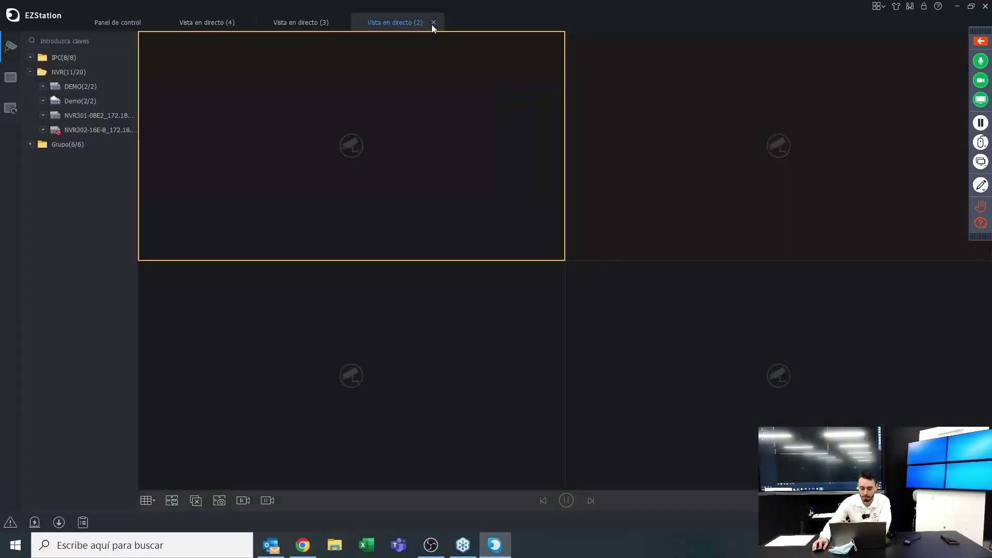
pyautogui.click(433, 23)
pyautogui.click(338, 22)
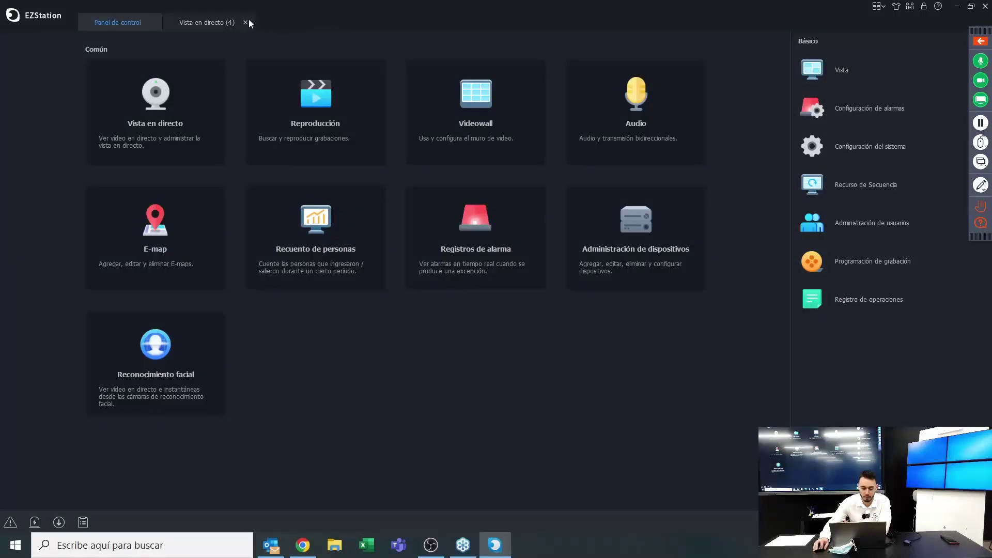
pyautogui.click(239, 29)
pyautogui.click(246, 22)
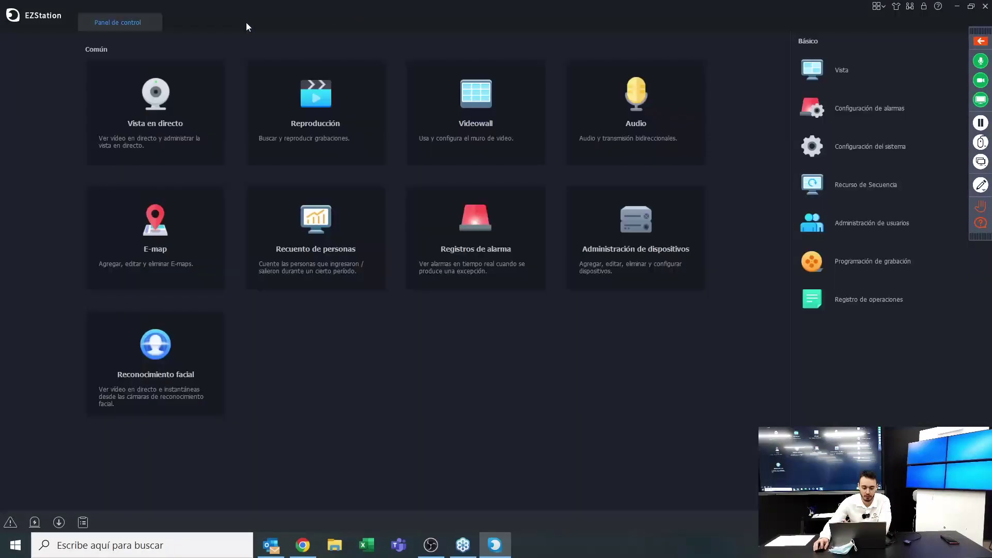
pyautogui.click(208, 84)
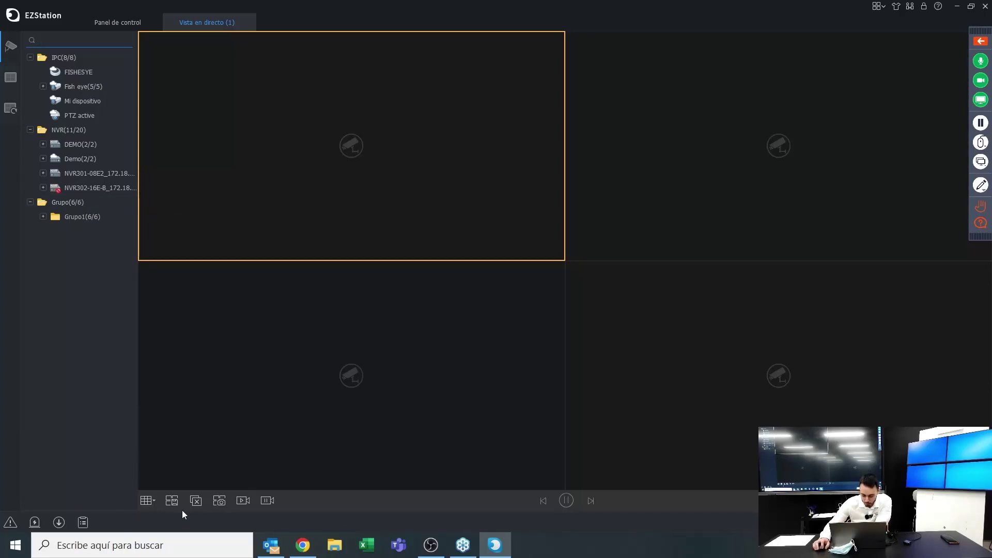
# Cycle the Disposición presets through 1, 5, 25 and 64 panes, settling on the 4-pane grid
pyautogui.click(153, 509)
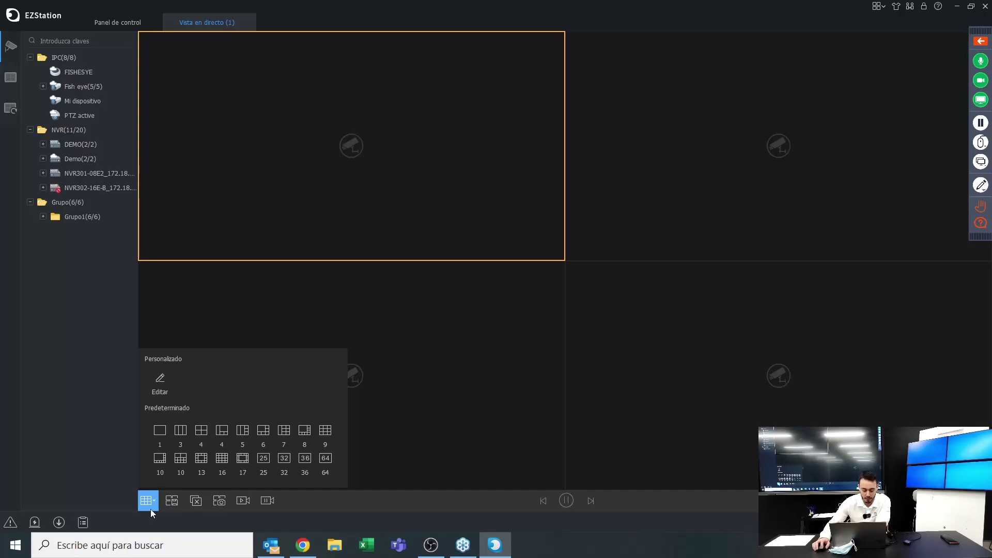
pyautogui.click(161, 434)
pyautogui.click(145, 501)
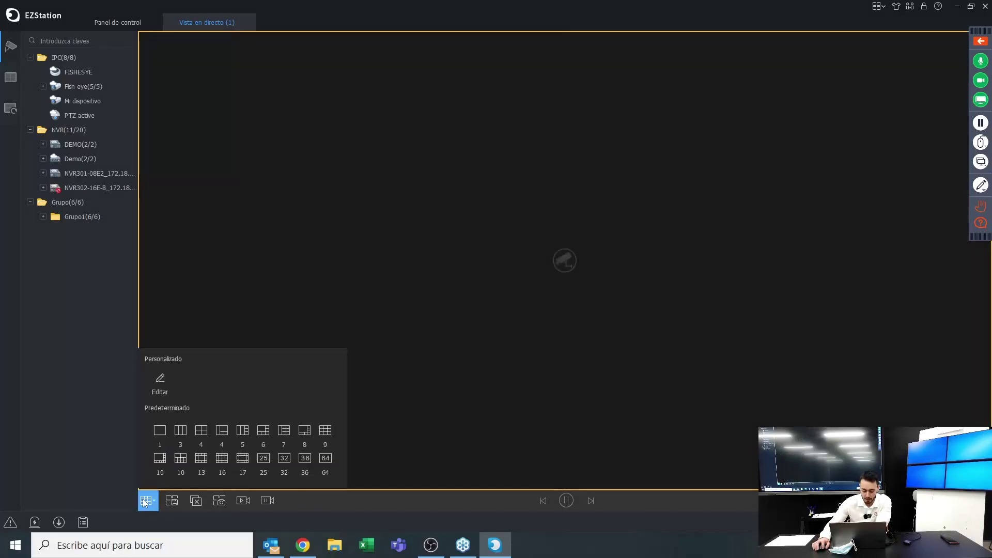
pyautogui.click(239, 440)
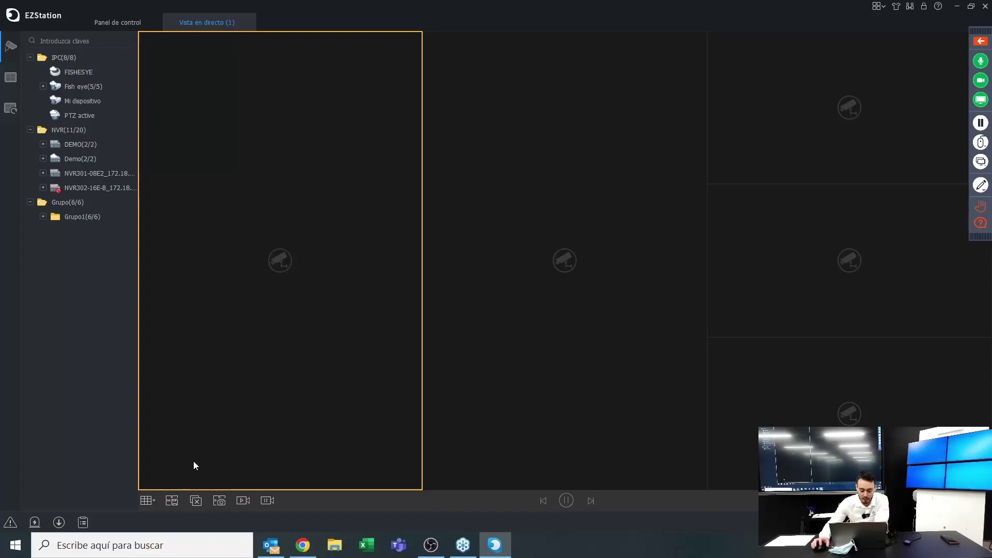
pyautogui.click(156, 502)
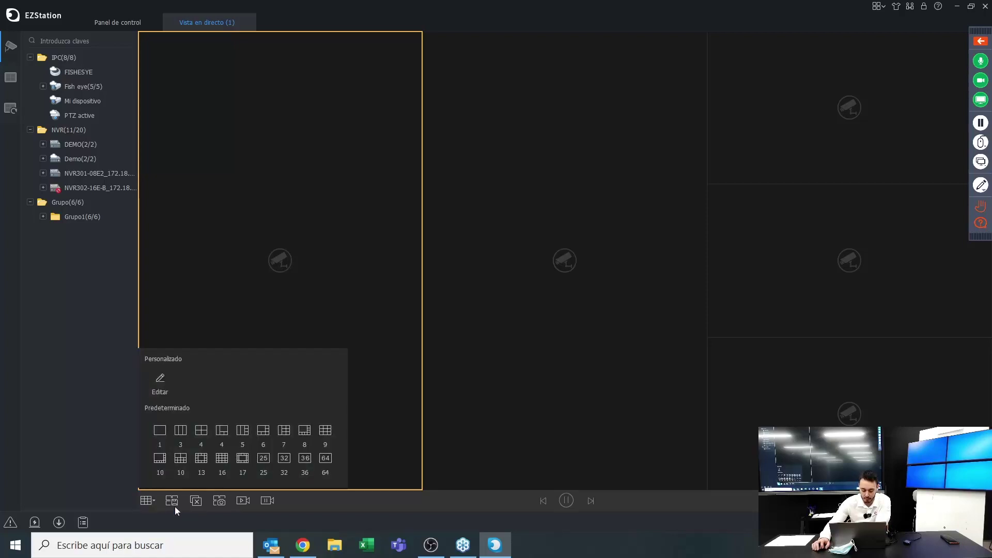
pyautogui.click(263, 458)
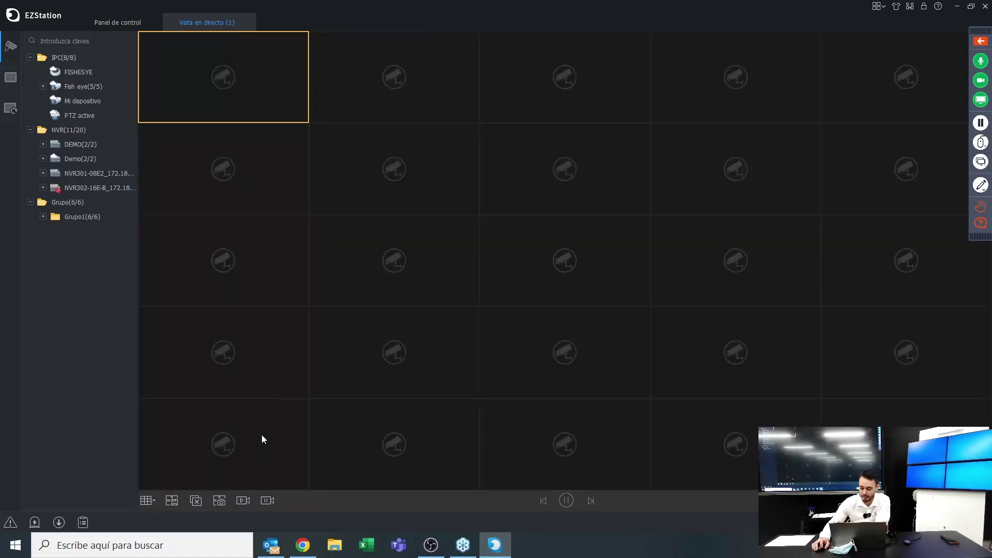
pyautogui.click(142, 504)
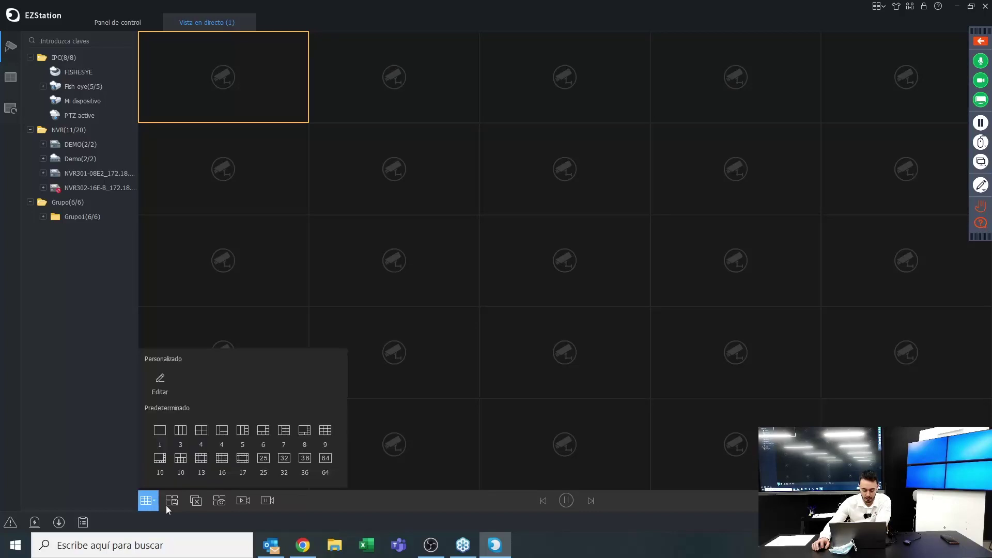
pyautogui.click(326, 461)
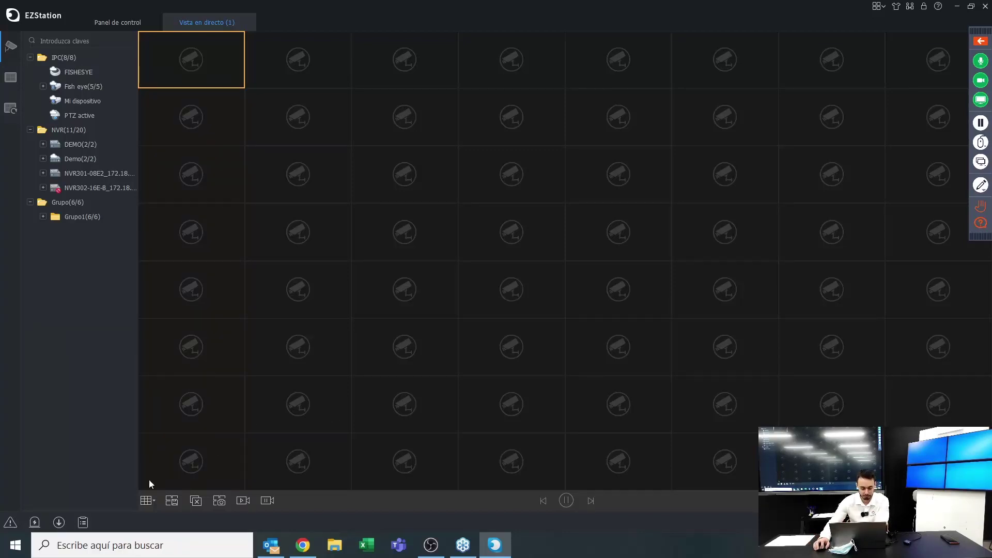
pyautogui.click(147, 500)
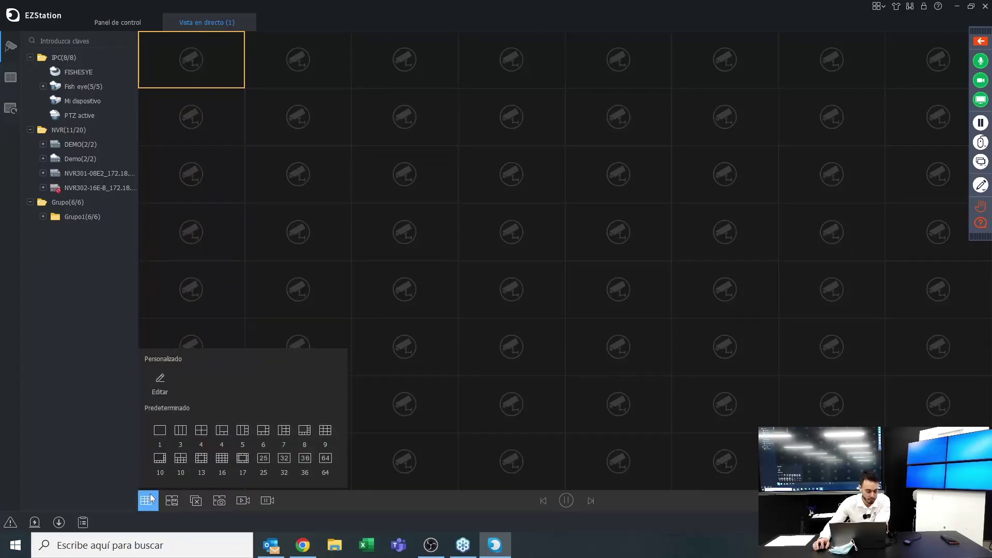
pyautogui.click(201, 430)
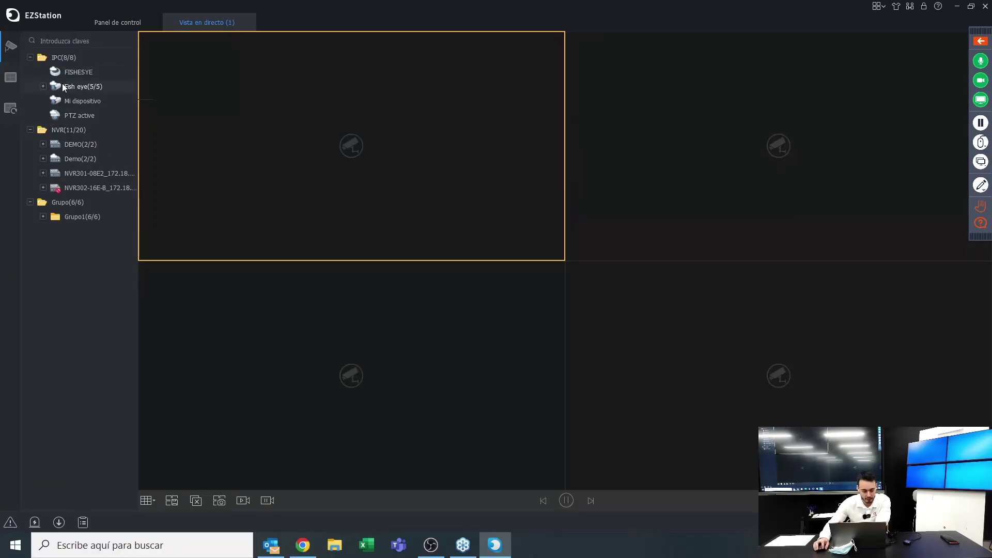
# Place FISHESYE in the top-left pane and the expanded Fish eye group across the grid, then close the live view
pyautogui.moveTo(63, 73); pyautogui.dragTo(230, 129)
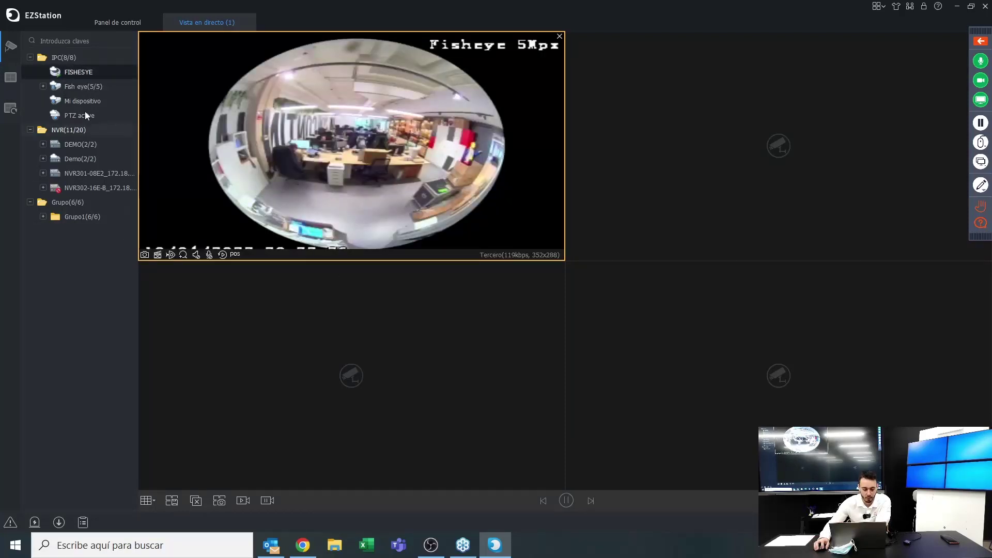
pyautogui.click(44, 86)
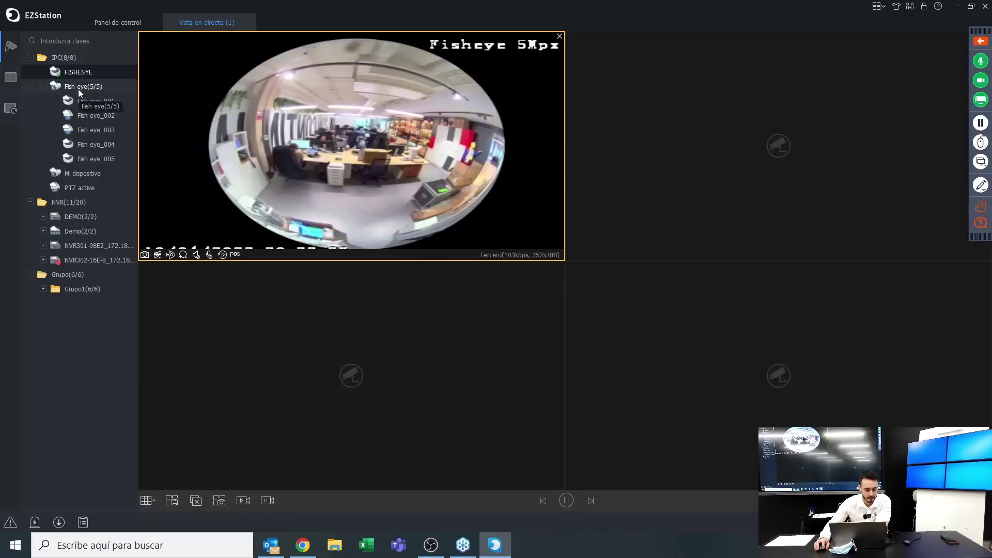
pyautogui.moveTo(79, 89); pyautogui.dragTo(602, 179)
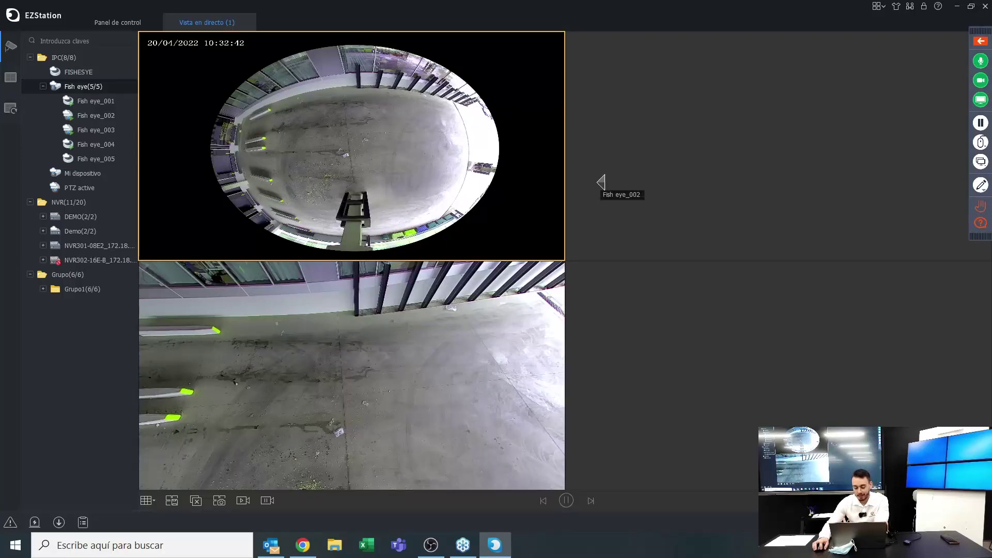
pyautogui.moveTo(599, 194)
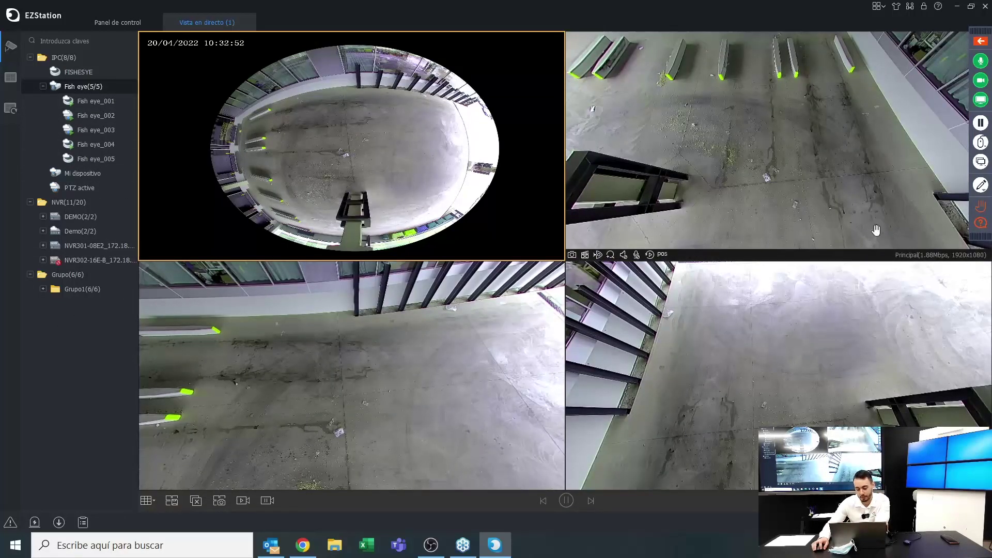
pyautogui.moveTo(725, 352)
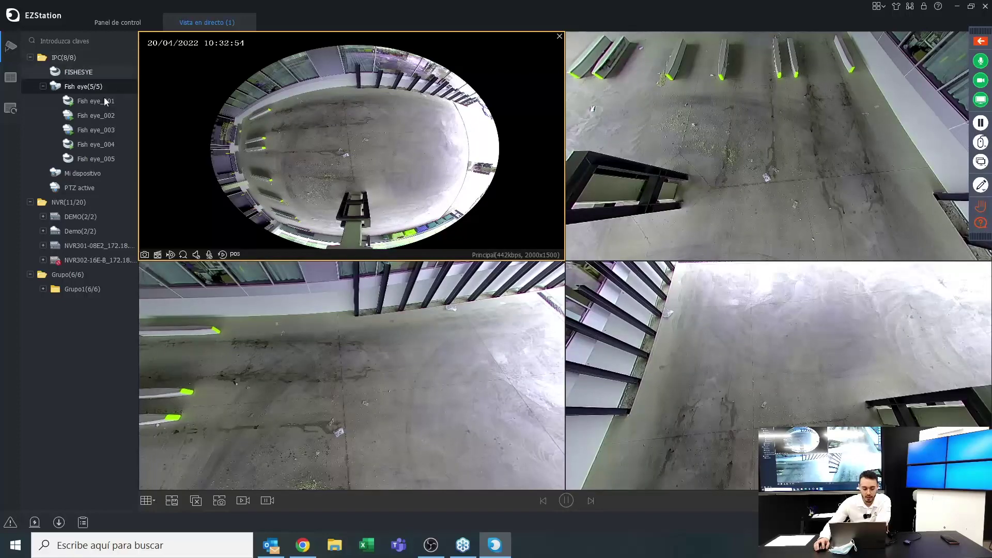
pyautogui.click(246, 23)
# In a fresh four-pane live view, show FISHESYE top-left and Fish eye_001 top-right
pyautogui.click(160, 132)
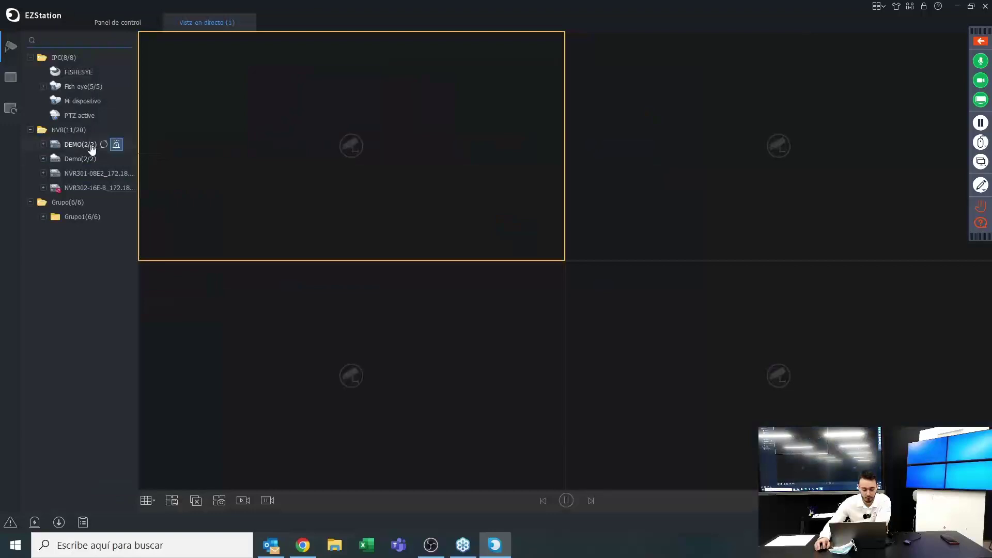
pyautogui.moveTo(78, 71); pyautogui.dragTo(176, 151)
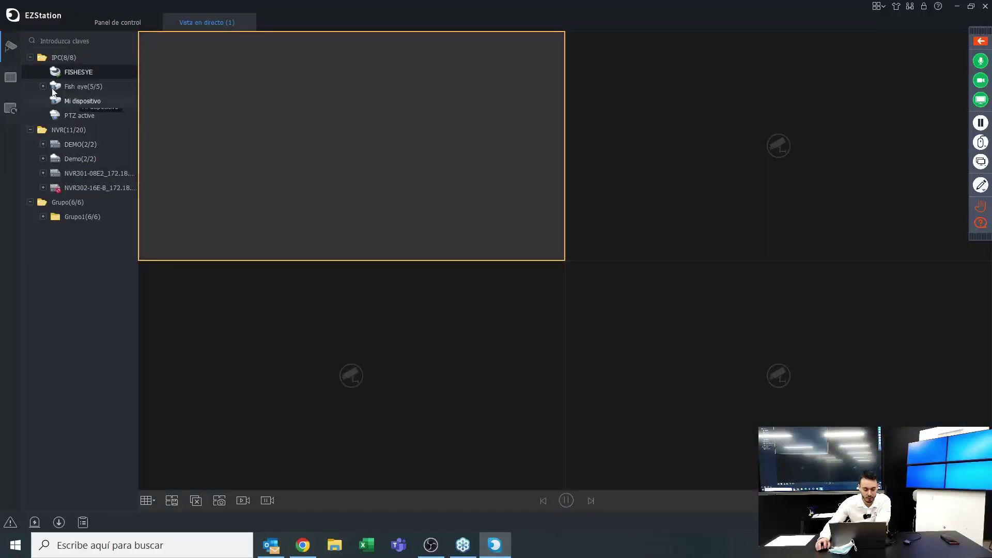
pyautogui.click(43, 86)
pyautogui.click(76, 102)
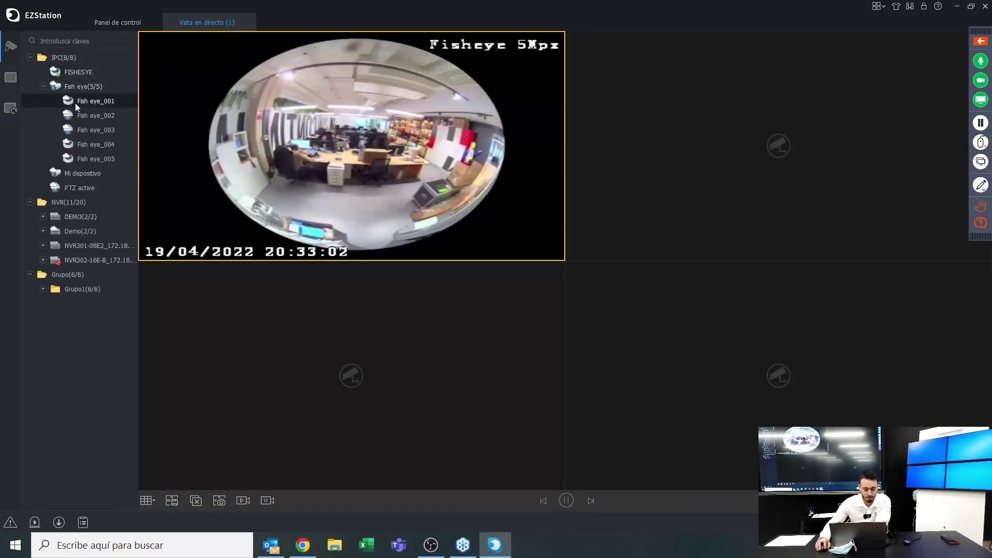
pyautogui.moveTo(76, 103); pyautogui.dragTo(615, 160)
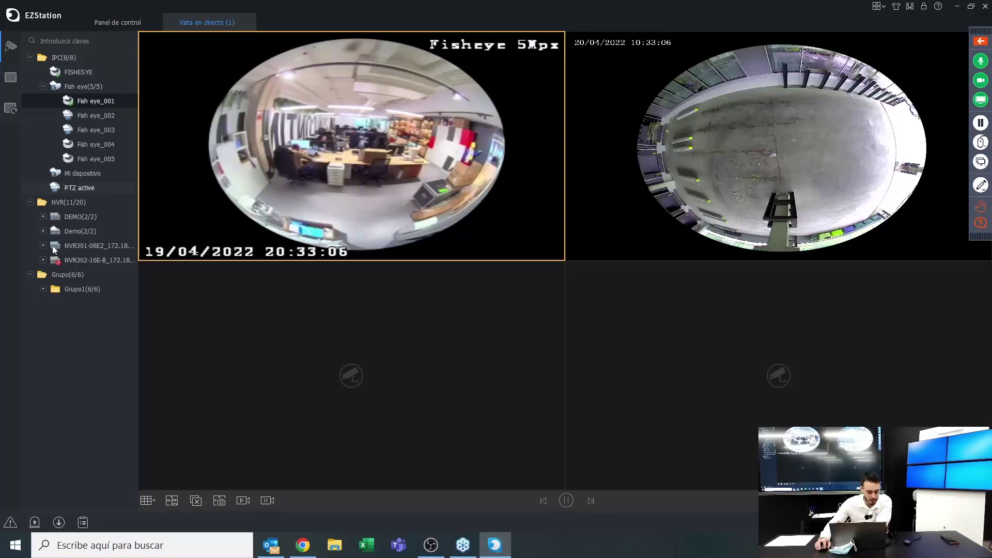
# Expand the Demo and DEMO recorders, placing DEMO's IP Camera 02 and PTZ active in the bottom panes
pyautogui.click(43, 231)
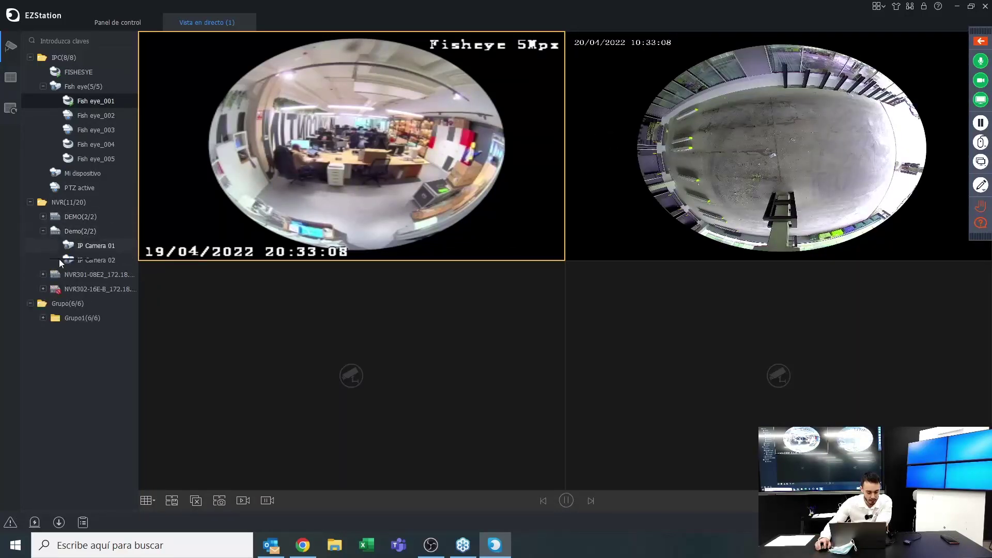
pyautogui.moveTo(59, 259); pyautogui.dragTo(343, 382)
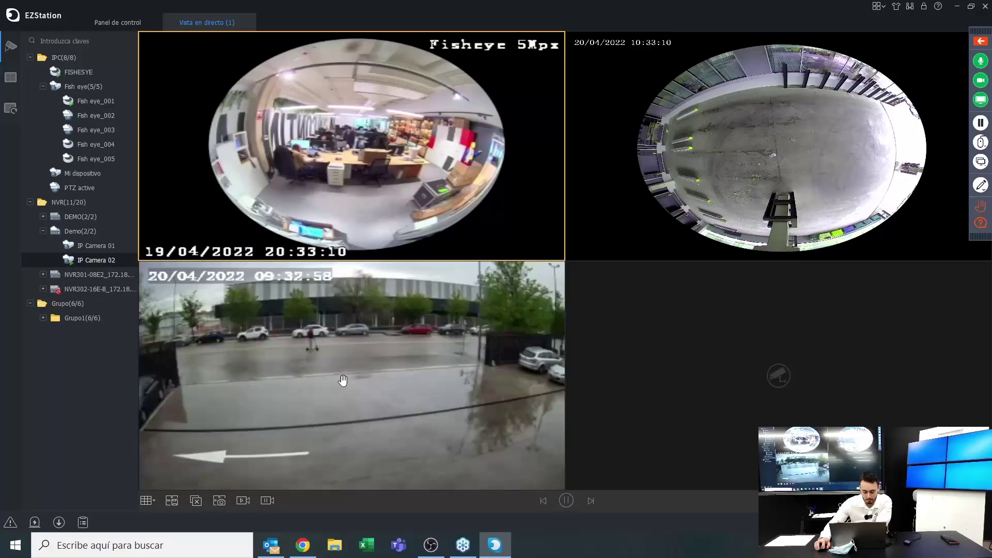
pyautogui.click(43, 216)
pyautogui.moveTo(77, 251); pyautogui.dragTo(611, 389)
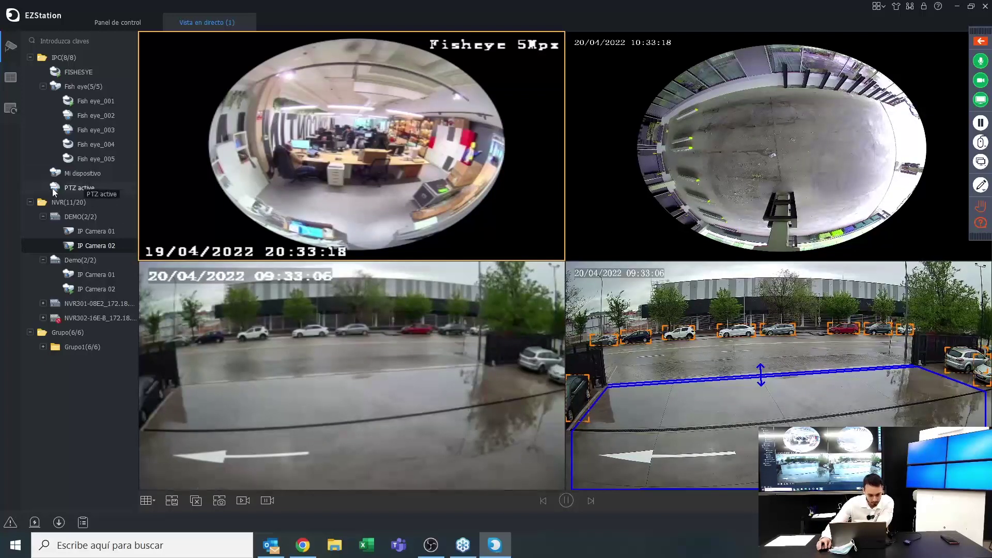
pyautogui.moveTo(54, 192); pyautogui.dragTo(303, 339)
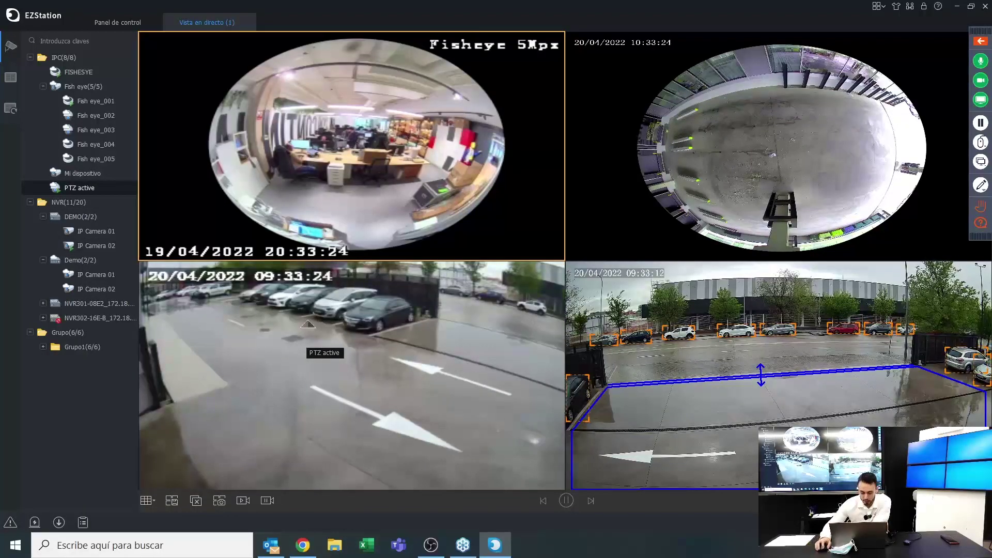
pyautogui.moveTo(2, 106)
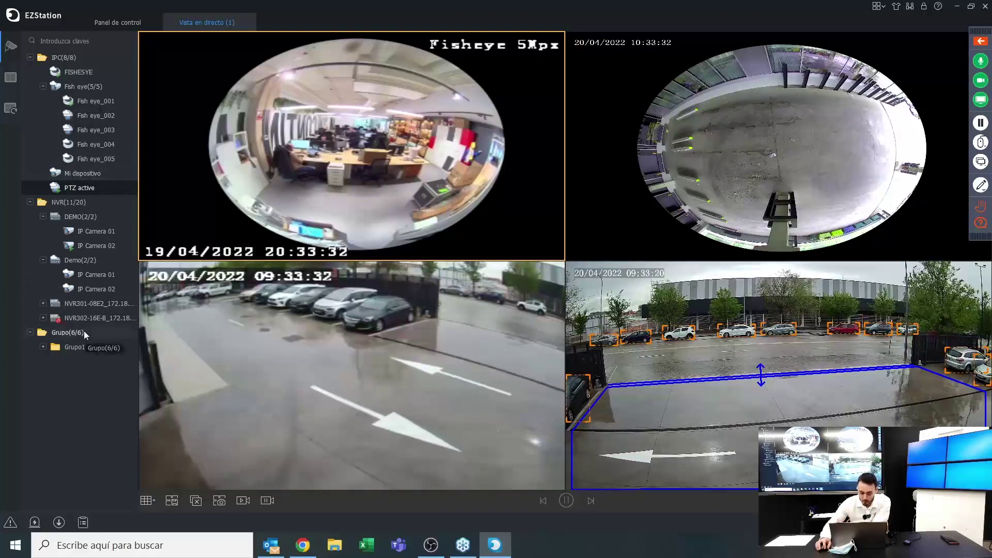
# Expand Grupo1(6/6) in the device tree to list Fish eye_001–005 and IP Camera 02
pyautogui.click(44, 345)
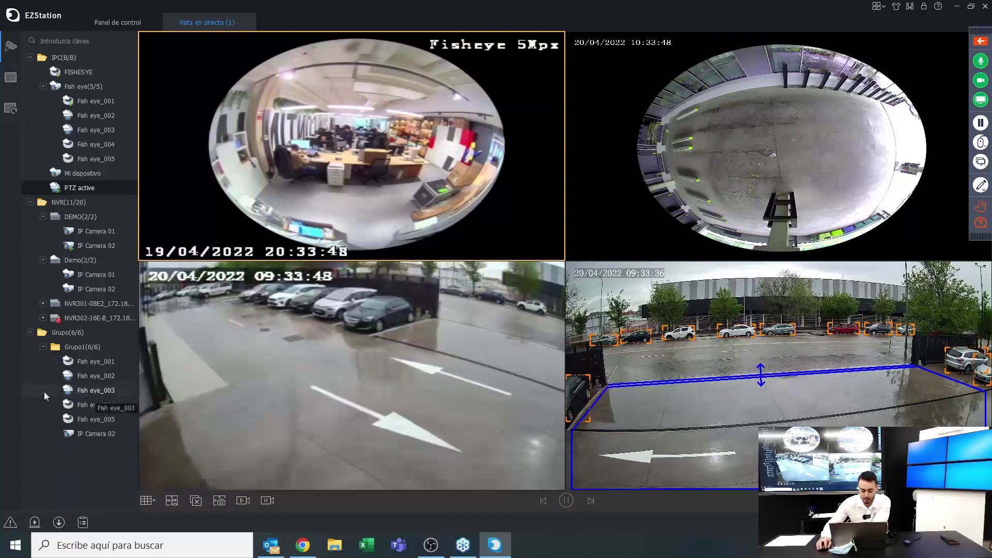
pyautogui.moveTo(556, 340)
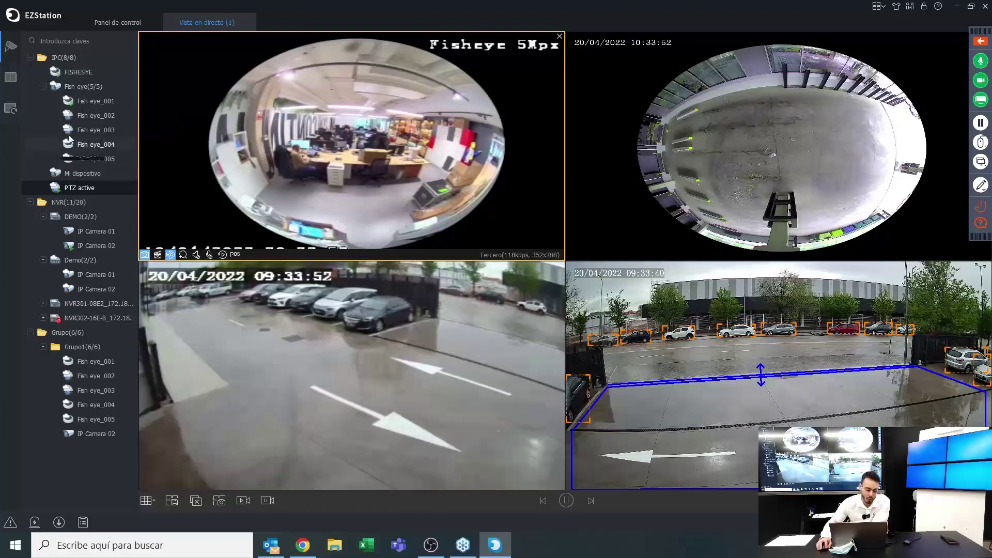
pyautogui.moveTo(191, 459)
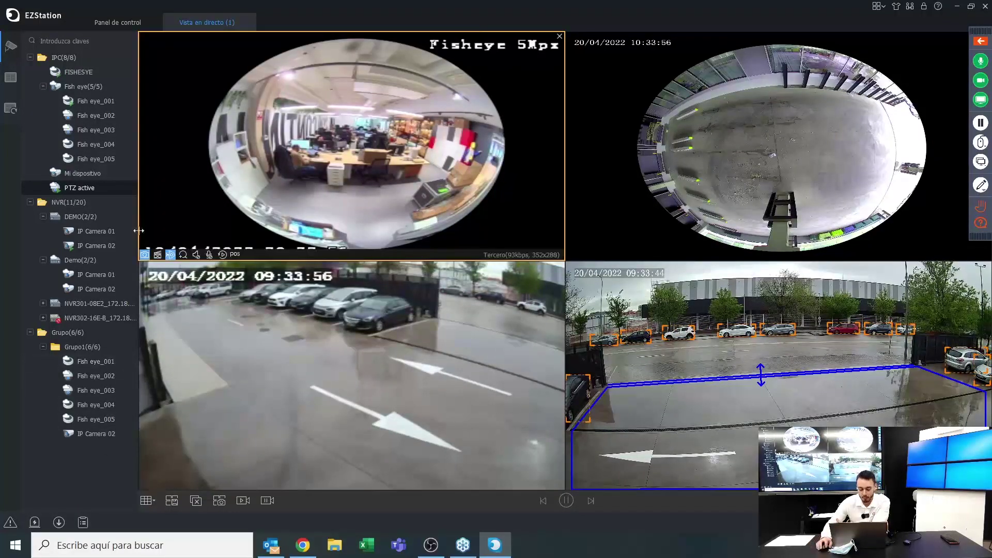
pyautogui.moveTo(580, 58)
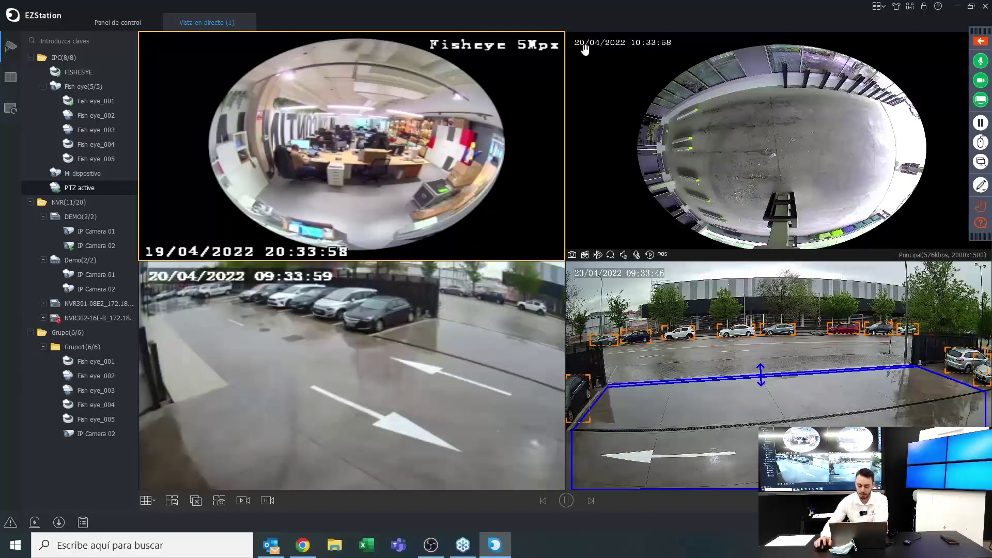
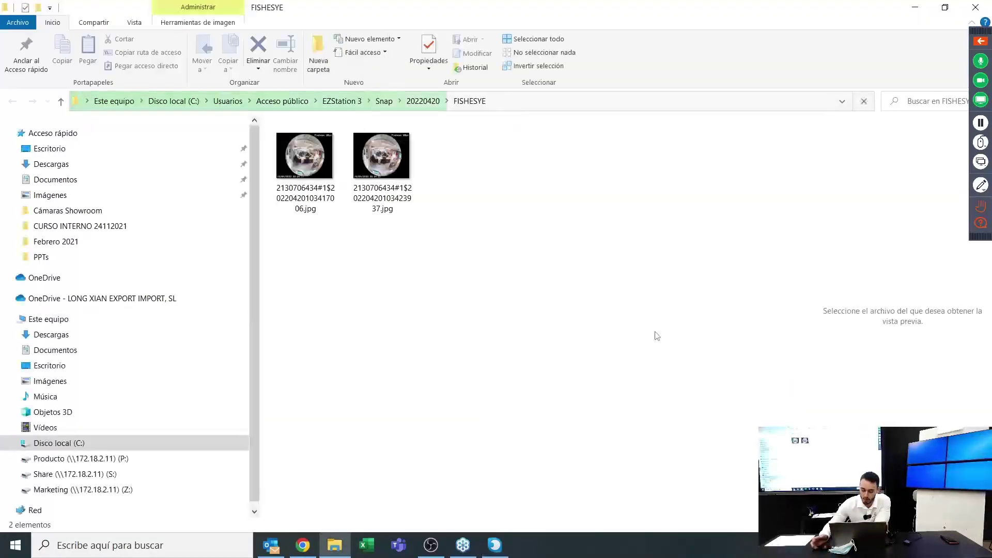
# View the second FISHESYE snapshot zoomed in Photos, then close it and minimize File Explorer
pyautogui.click(393, 175)
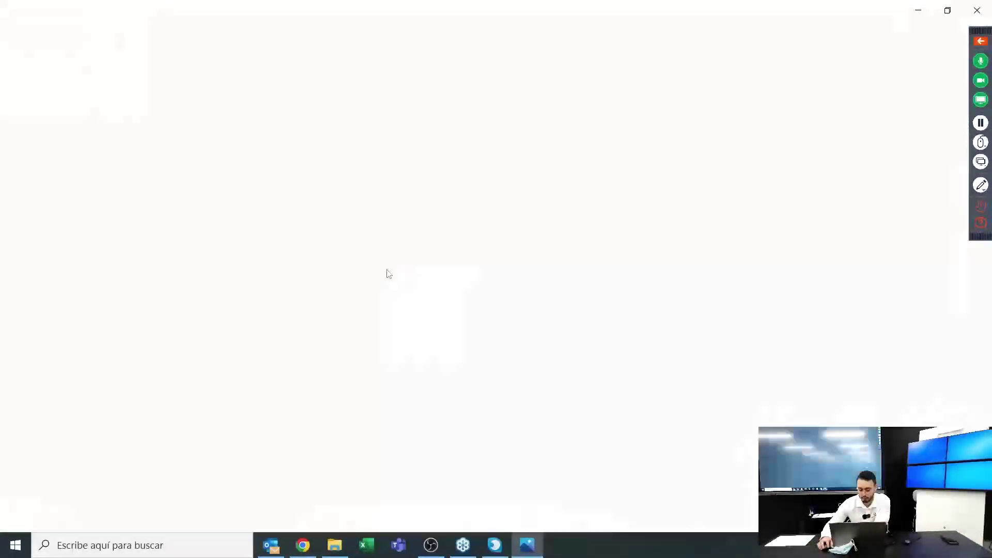
pyautogui.scroll(10, 397, 264)
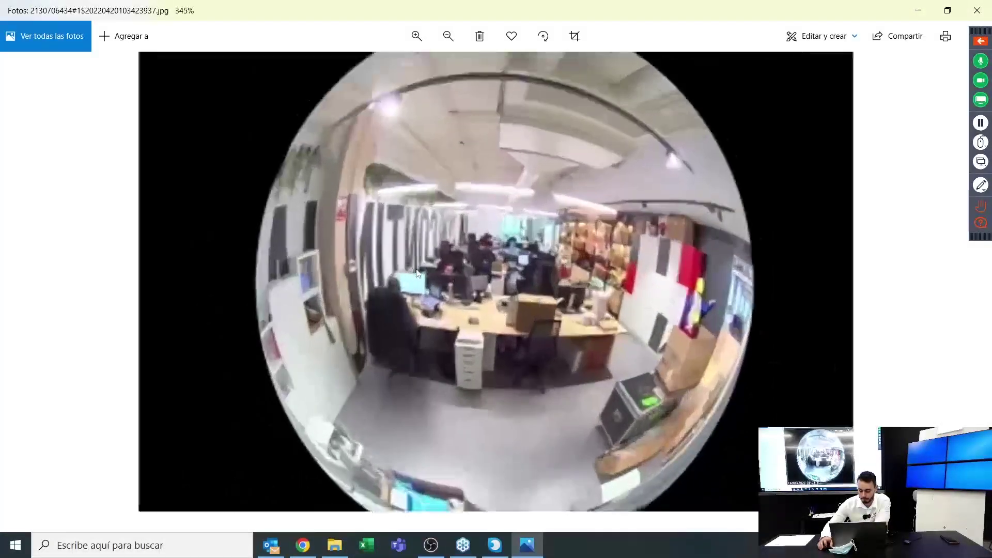
pyautogui.scroll(-5, 612, 292)
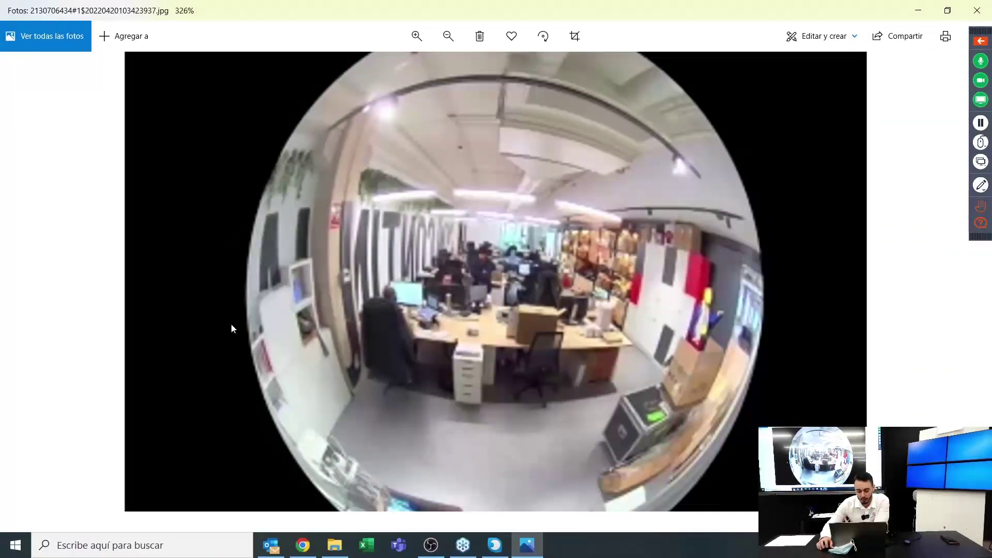
pyautogui.click(976, 11)
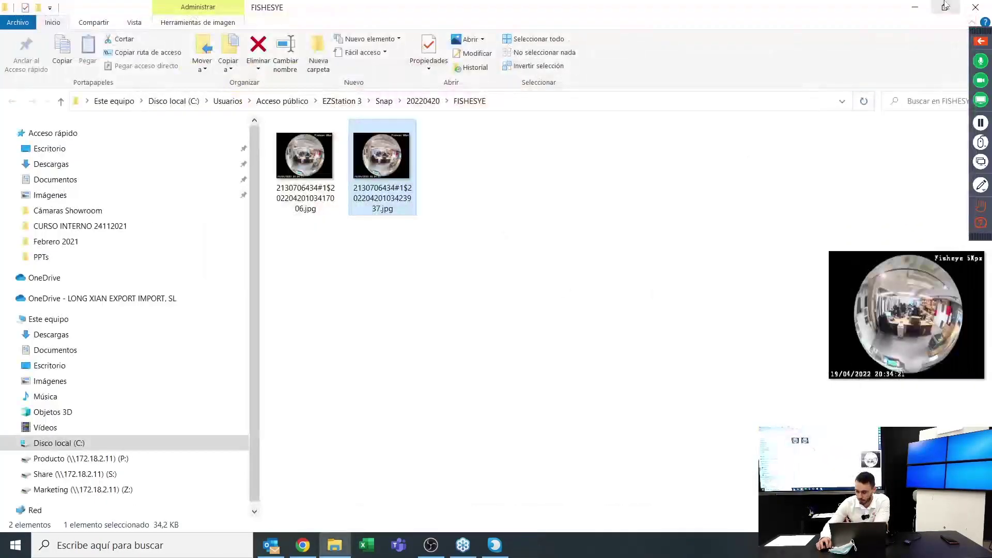
pyautogui.click(915, 7)
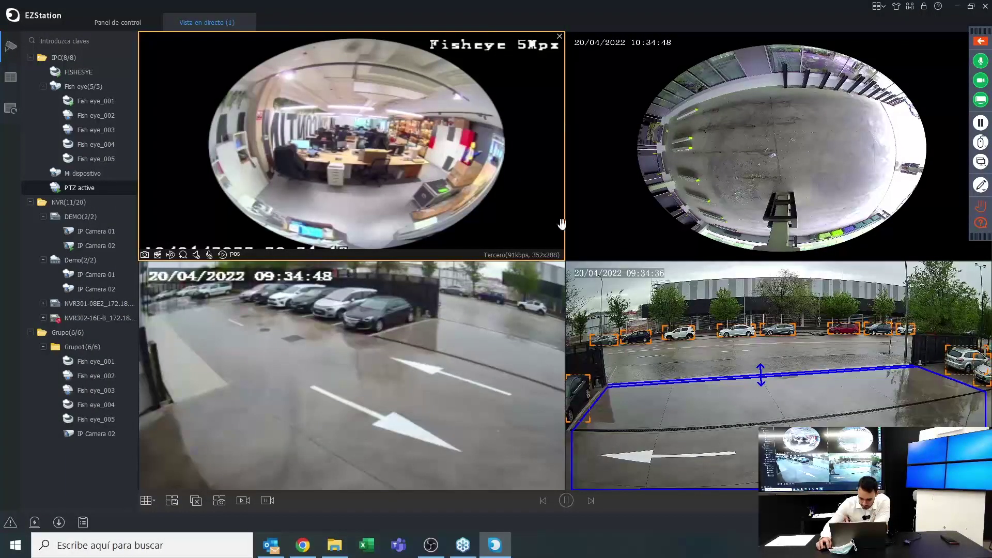
# Select the top-right Fish eye_001 camera feed in Live View
pyautogui.click(627, 105)
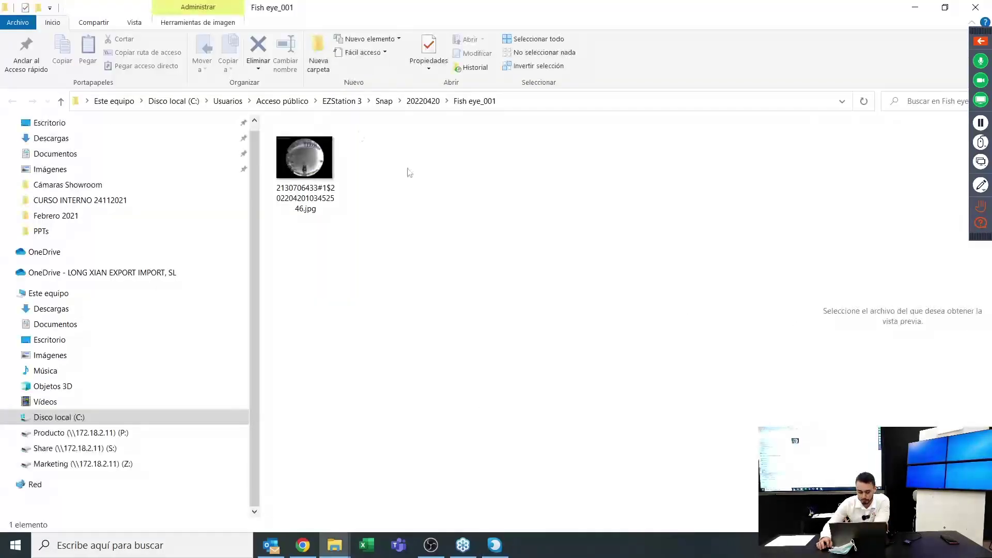
# View the Fish eye_001 snapshot JPG in Photos, then close Photos and File Explorer
pyautogui.doubleClick(304, 157)
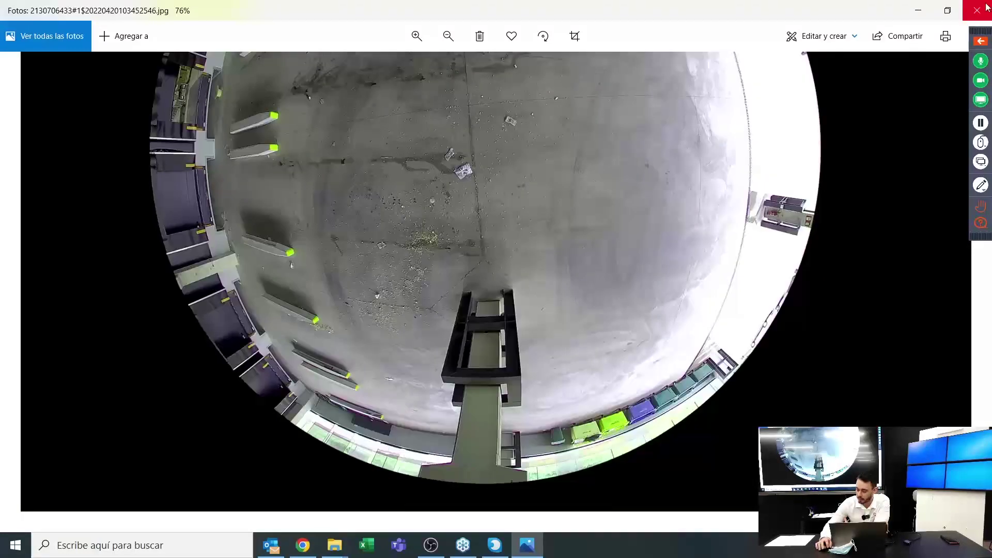
pyautogui.click(987, 7)
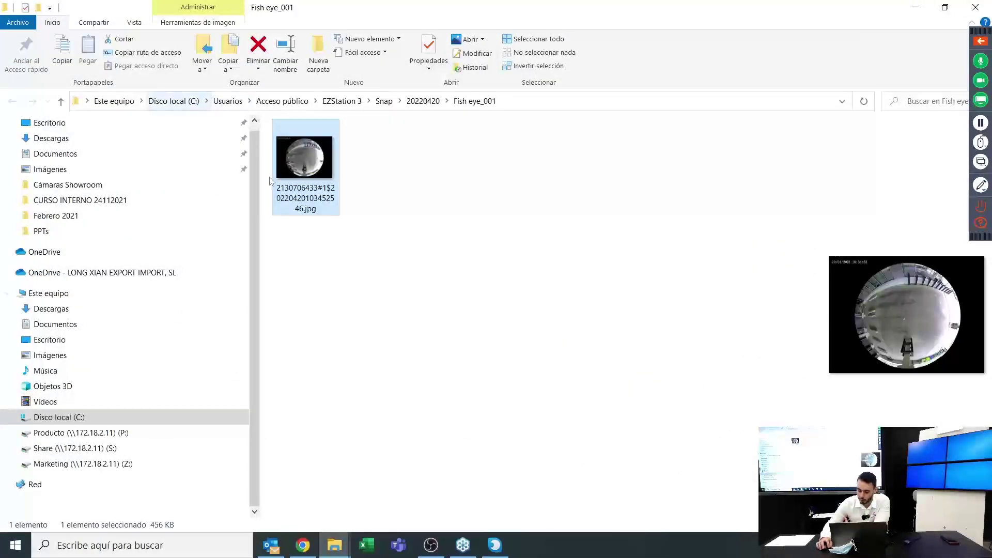
pyautogui.click(976, 7)
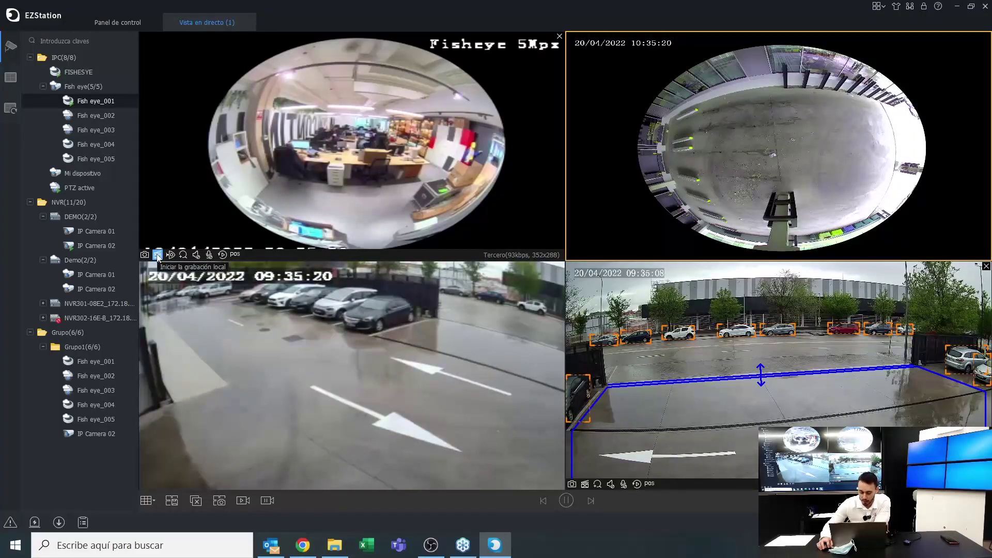
# Briefly record the Fisheye 5Mpx feed locally, toggling the POS overlay before stopping
pyautogui.click(158, 255)
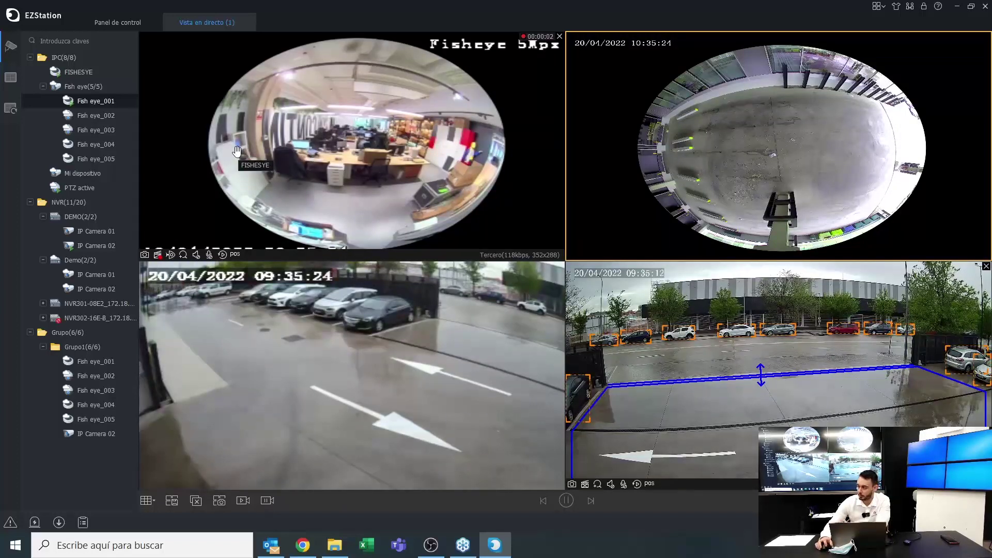
pyautogui.click(235, 255)
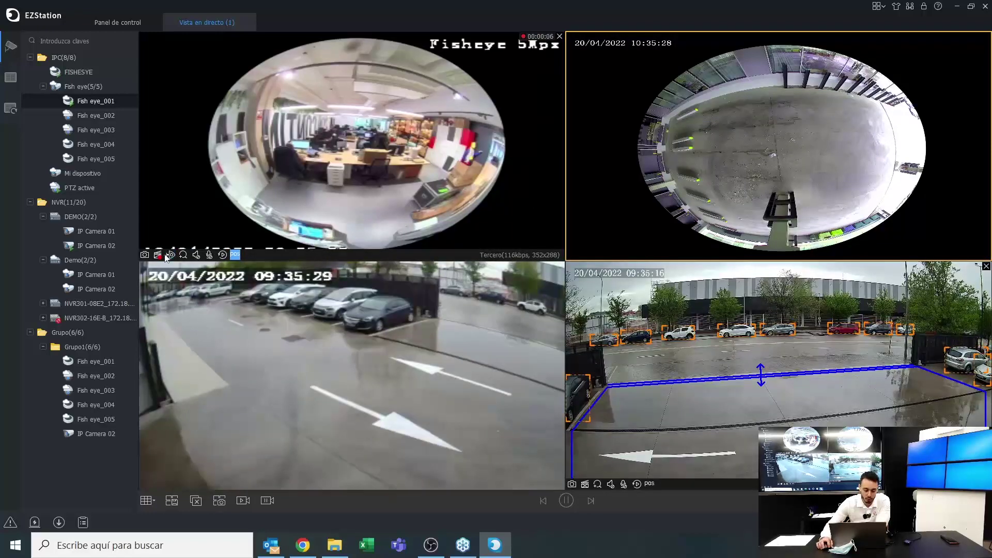
pyautogui.click(158, 256)
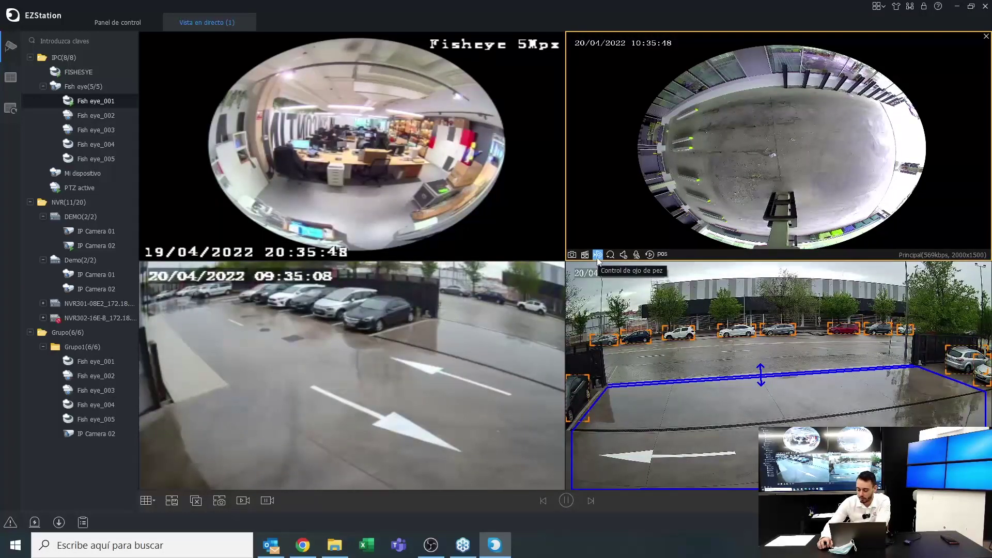
# Switch Fish eye_001 to the 1 fisheye + 3 PTZ layout and maximize it
pyautogui.click(597, 254)
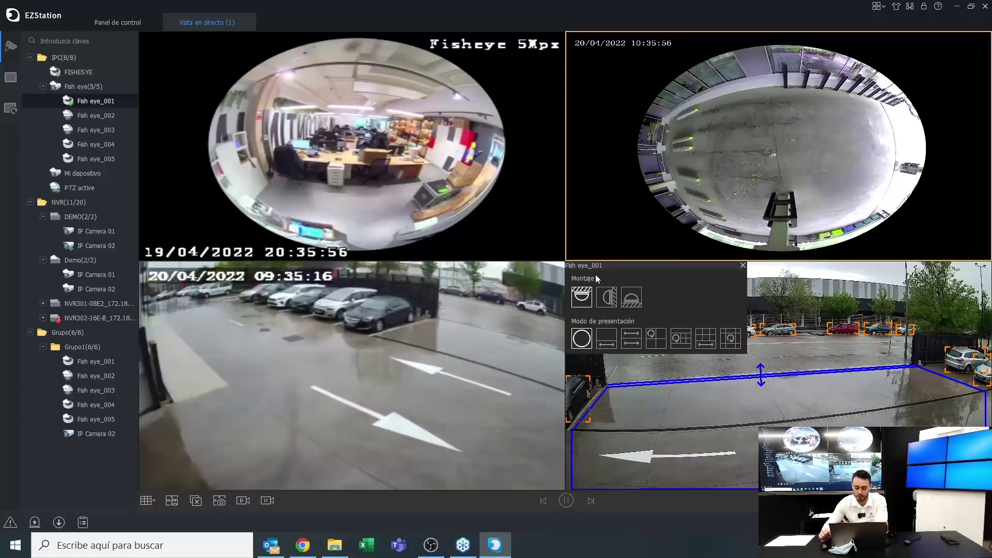
pyautogui.click(655, 338)
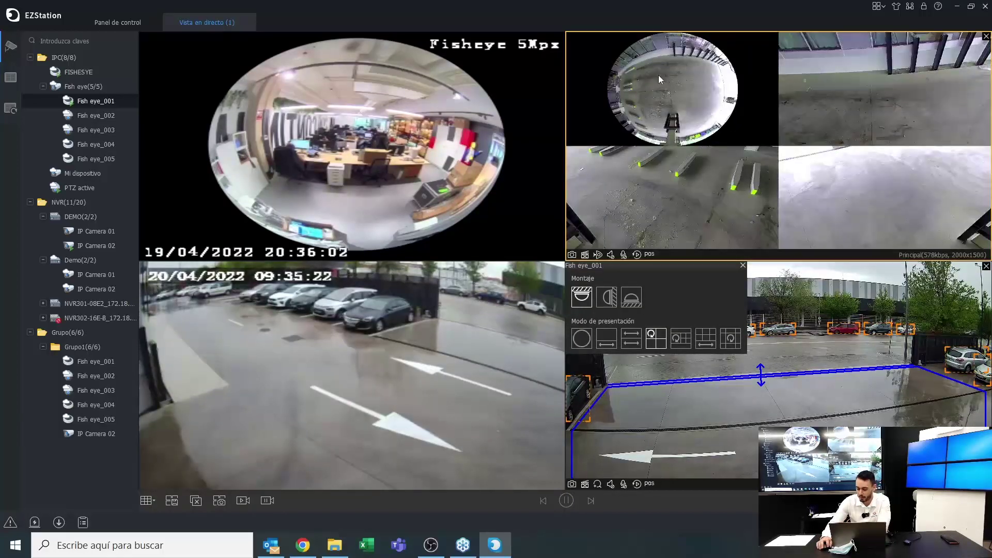
pyautogui.doubleClick(659, 75)
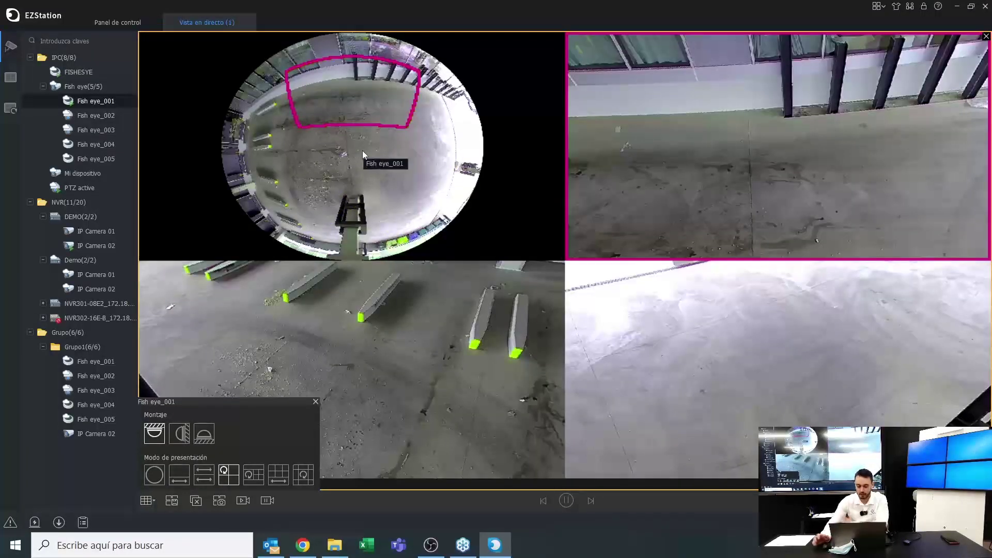
# Reposition the magenta and yellow PTZ zones, restore the grid, and revert to single fisheye
pyautogui.click(328, 99)
pyautogui.moveTo(321, 105); pyautogui.dragTo(345, 53)
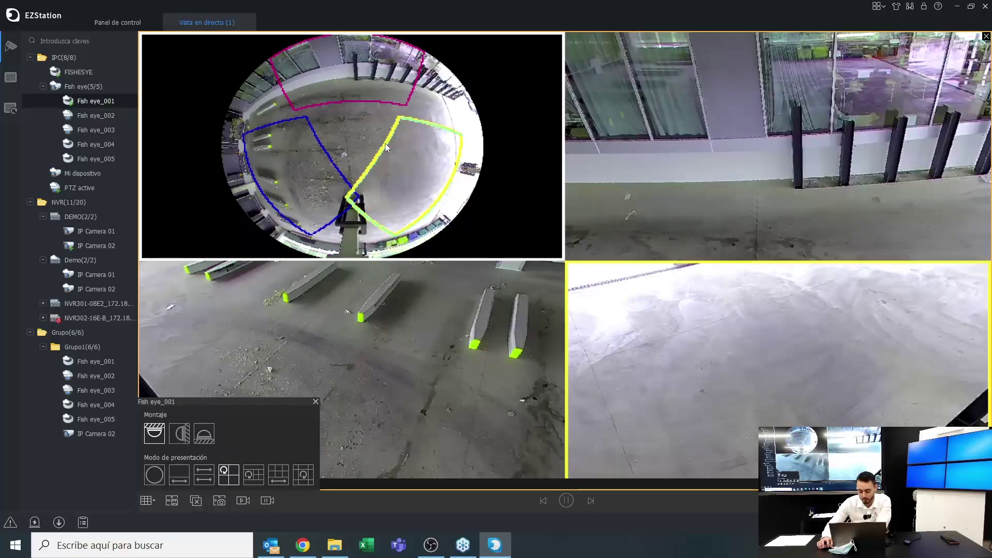
pyautogui.moveTo(385, 144); pyautogui.dragTo(338, 34)
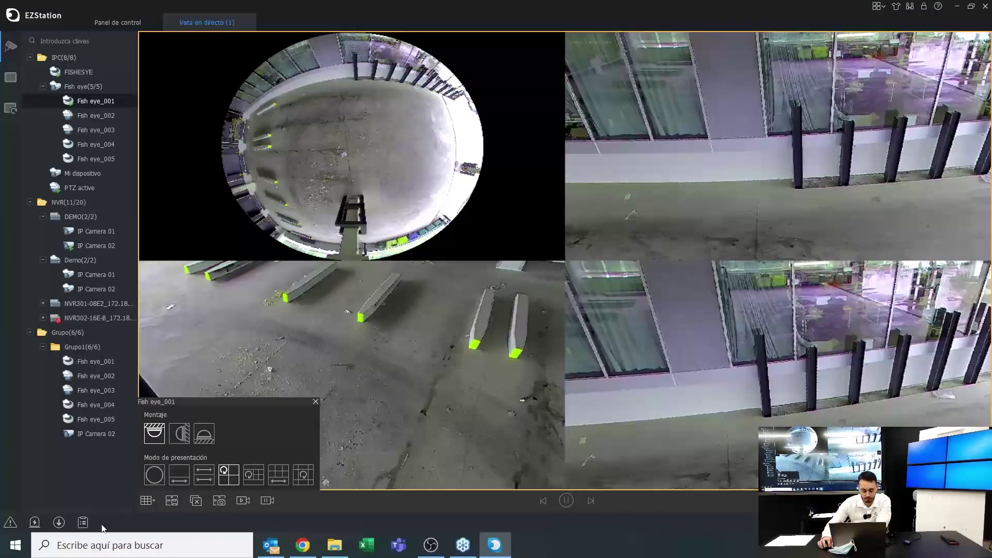
pyautogui.doubleClick(332, 362)
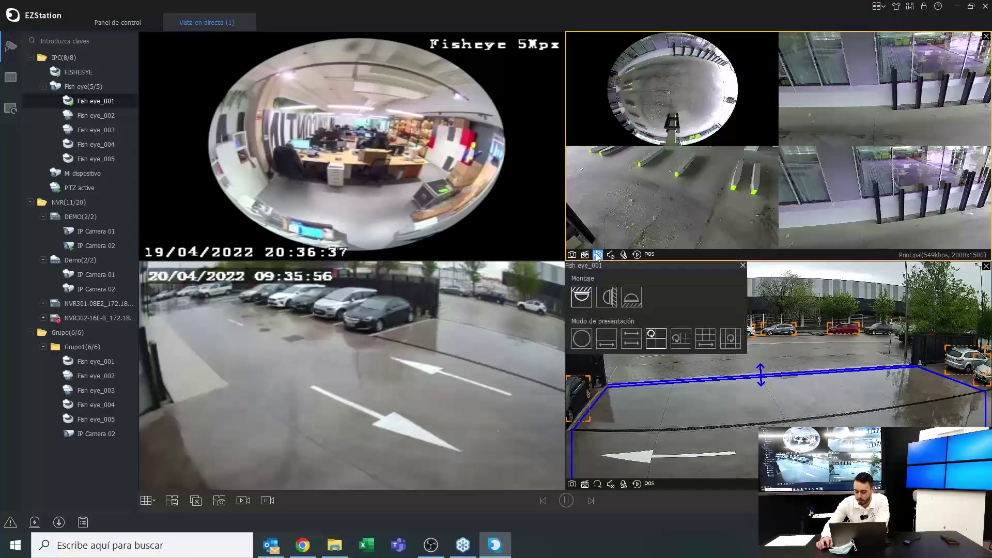
pyautogui.click(581, 338)
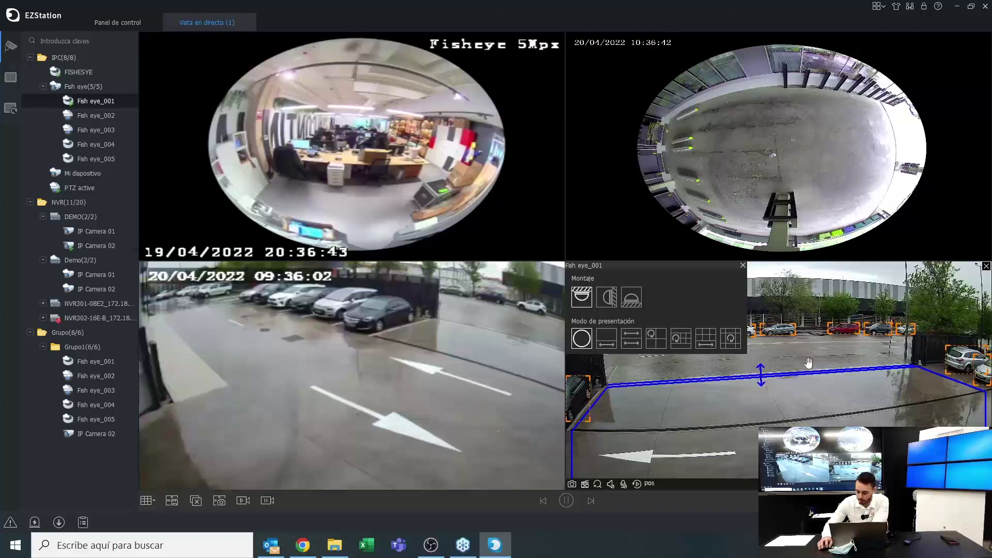
# Digitally zoom IP Camera 02 onto the parked cars, maximize it, then restore the grid
pyautogui.click(619, 475)
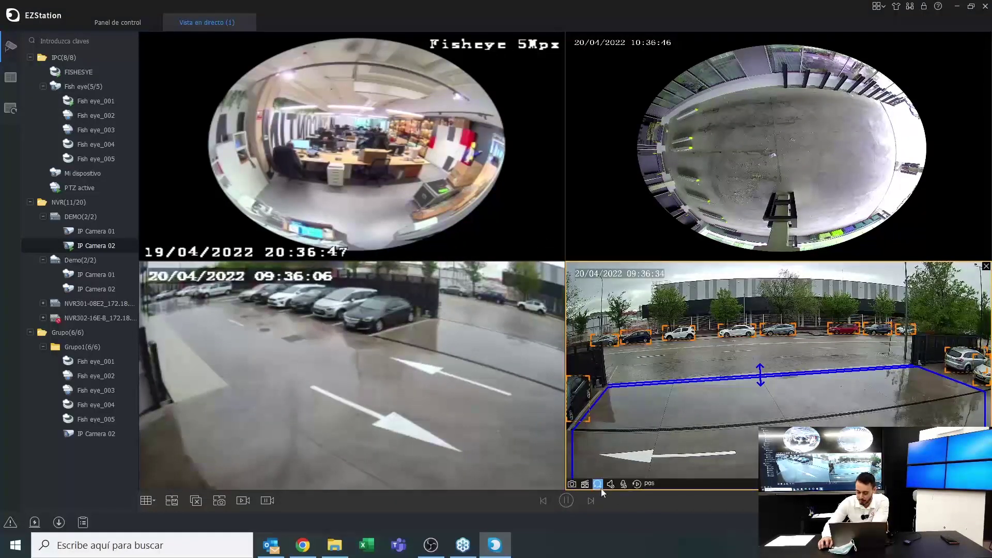
pyautogui.click(597, 487)
pyautogui.moveTo(623, 294); pyautogui.dragTo(768, 377)
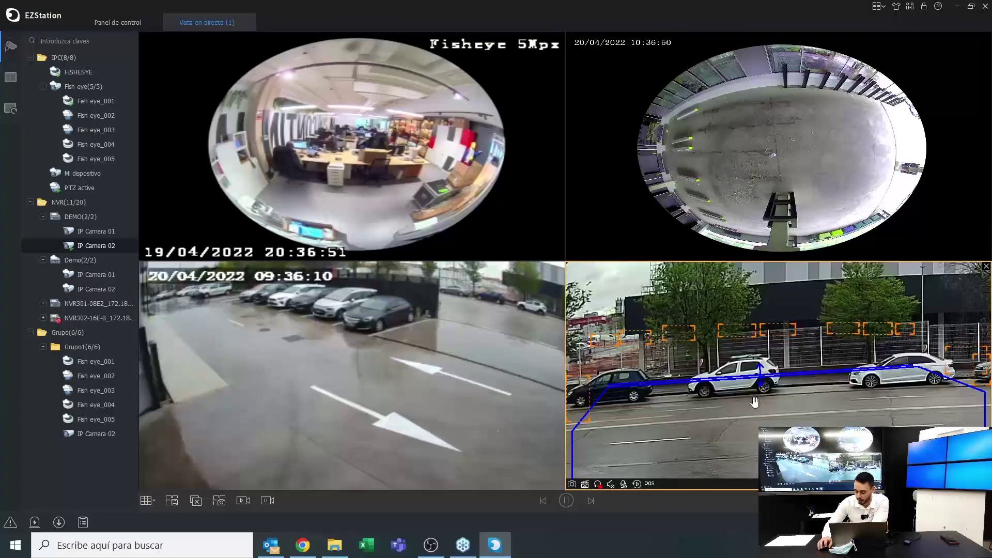
pyautogui.doubleClick(727, 431)
pyautogui.rightClick(523, 318)
pyautogui.click(584, 294)
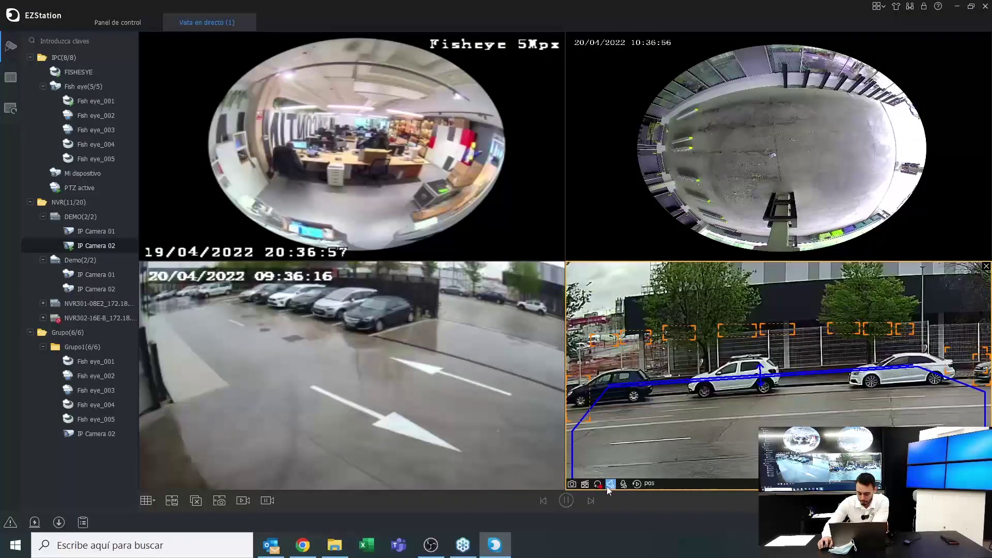
# Reload IP Camera 02, enable its audio, adjust the volume, and start two-way talk
pyautogui.moveTo(610, 484)
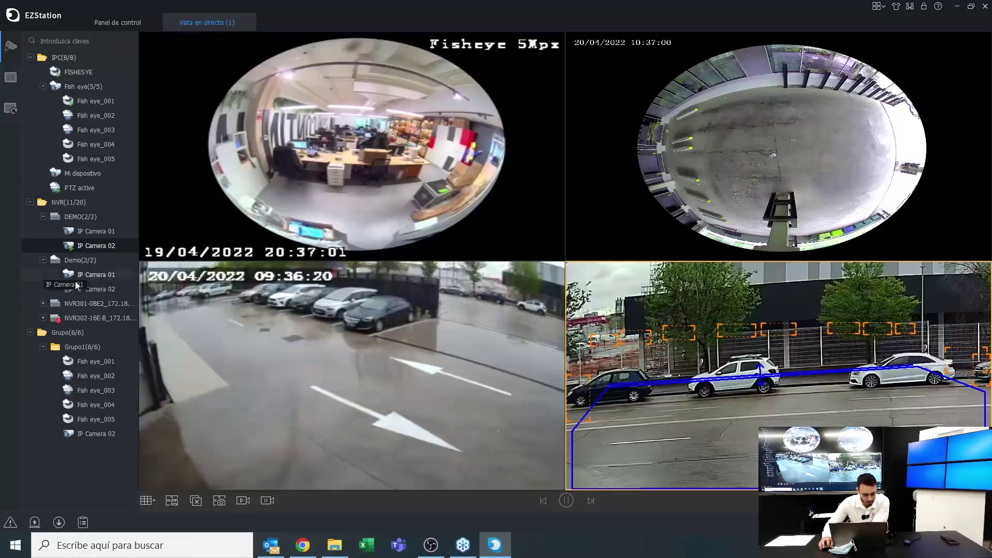
pyautogui.doubleClick(89, 246)
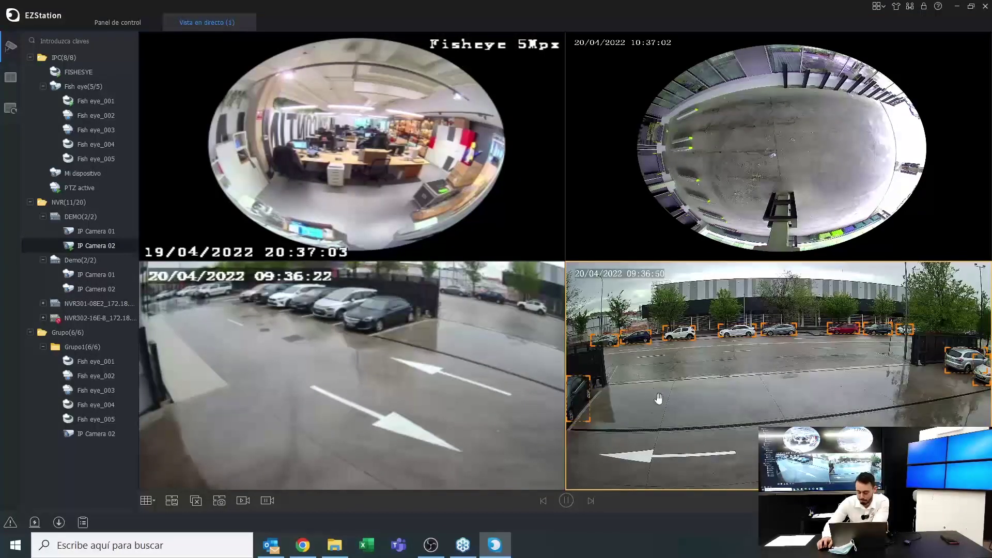
pyautogui.moveTo(611, 490)
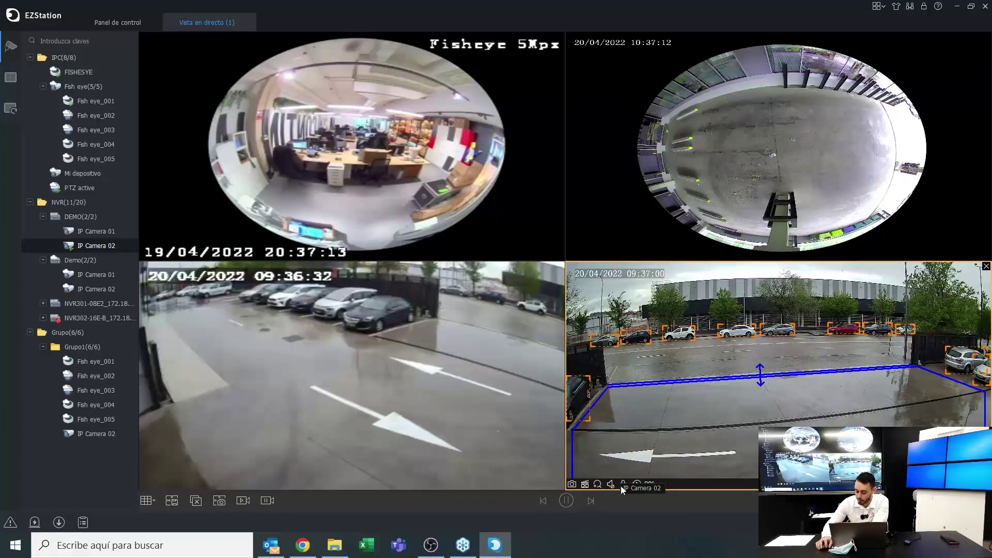
pyautogui.click(610, 484)
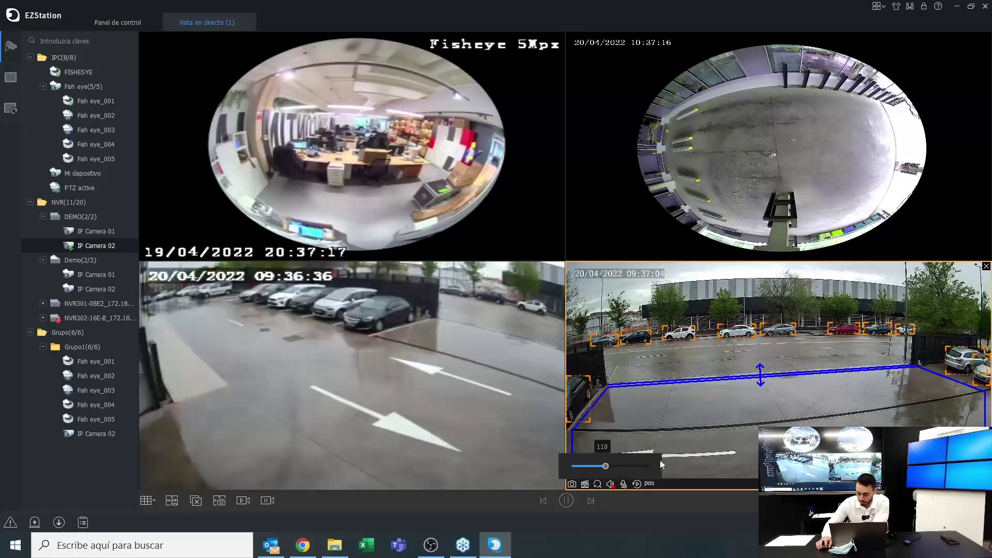
pyautogui.moveTo(607, 465); pyautogui.dragTo(658, 466)
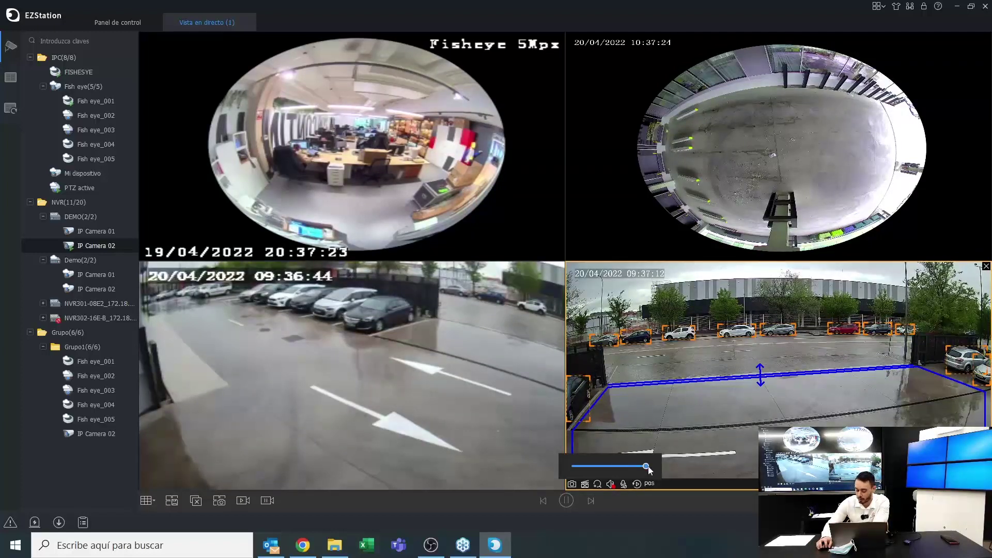
pyautogui.moveTo(646, 466); pyautogui.dragTo(590, 457)
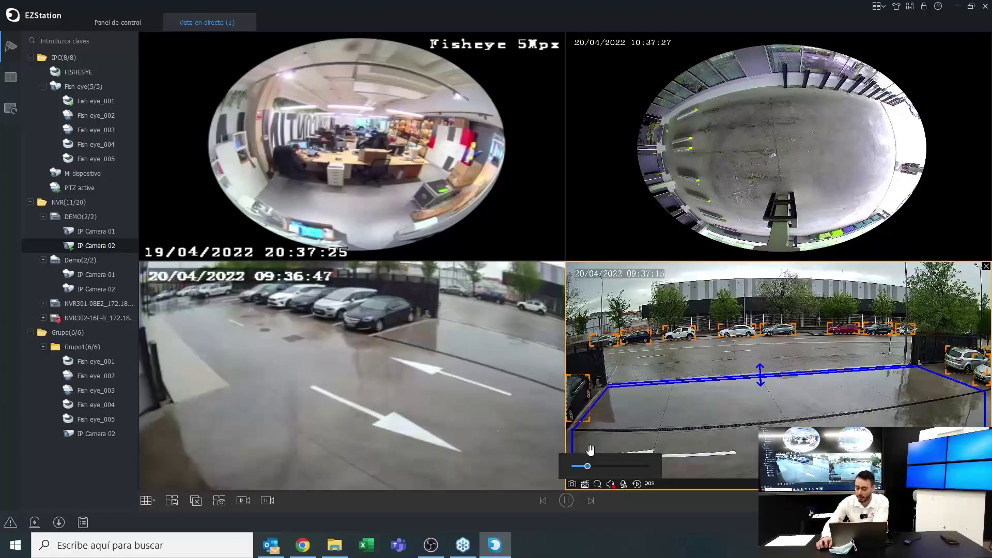
pyautogui.click(622, 487)
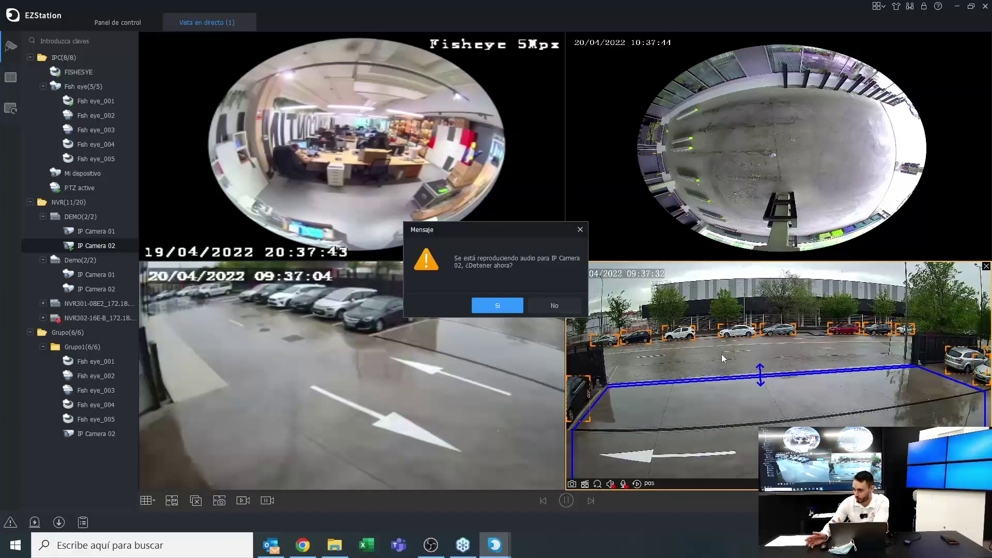
pyautogui.click(577, 233)
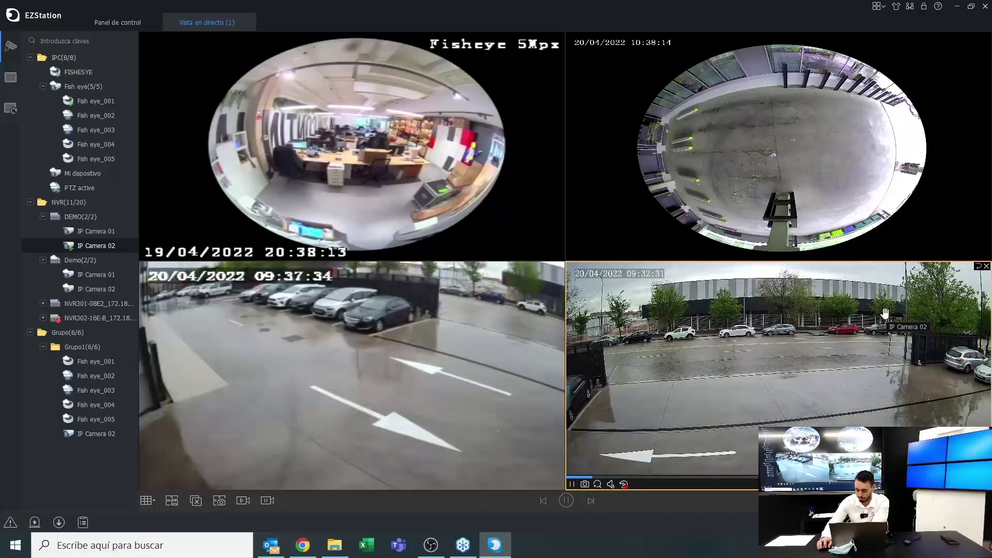
pyautogui.click(624, 484)
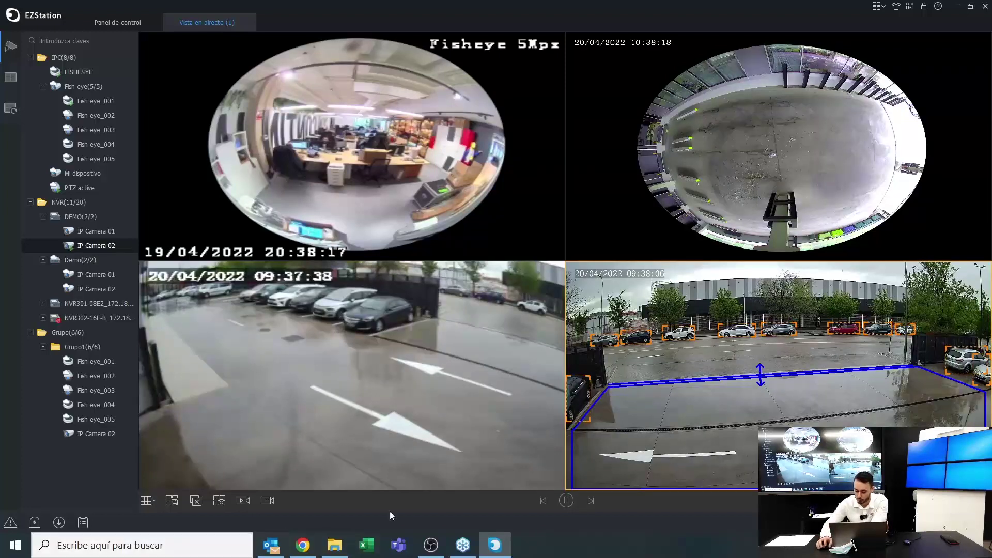
pyautogui.moveTo(887, 276)
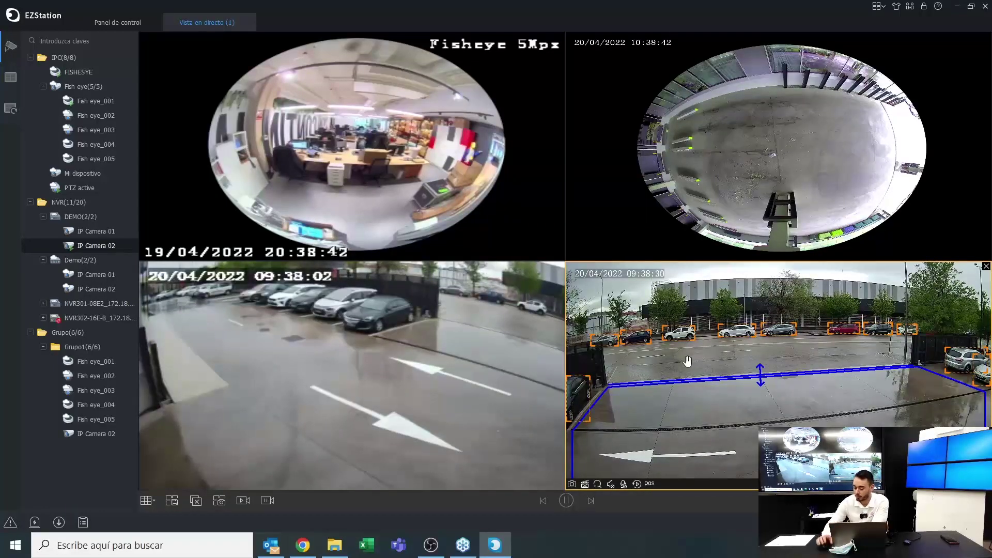
# Maximize and restore the bottom-right parking camera tile, then show the window-split presets
pyautogui.doubleClick(619, 295)
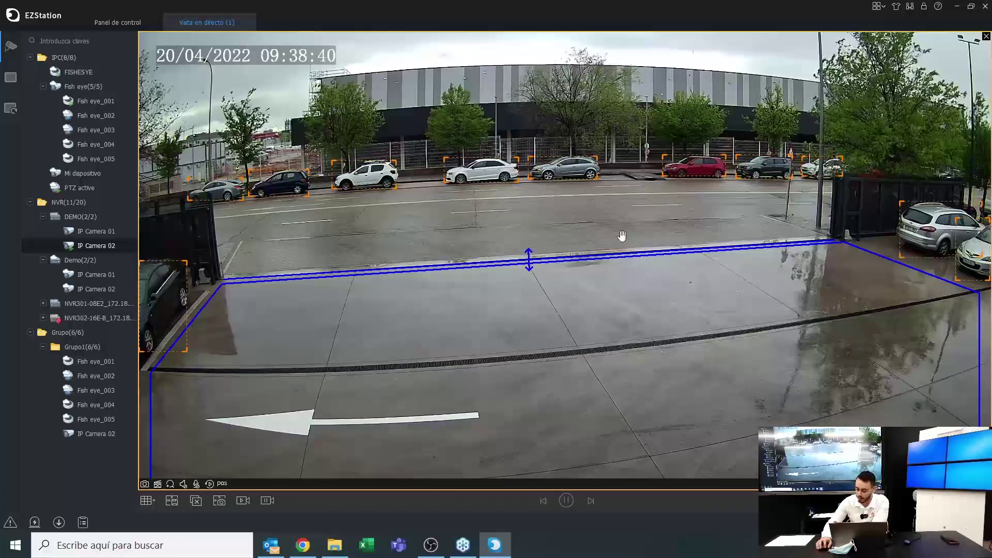
pyautogui.doubleClick(621, 235)
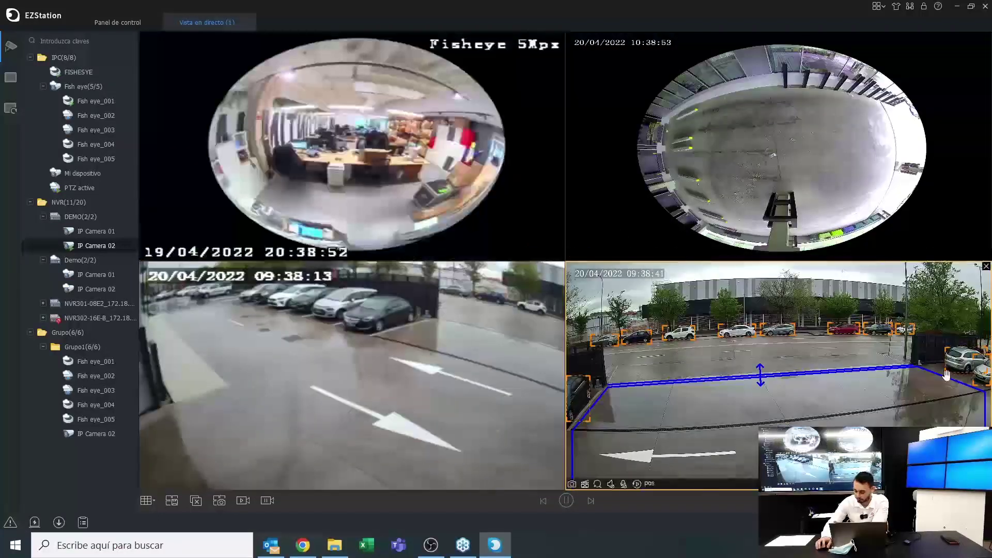
pyautogui.click(649, 484)
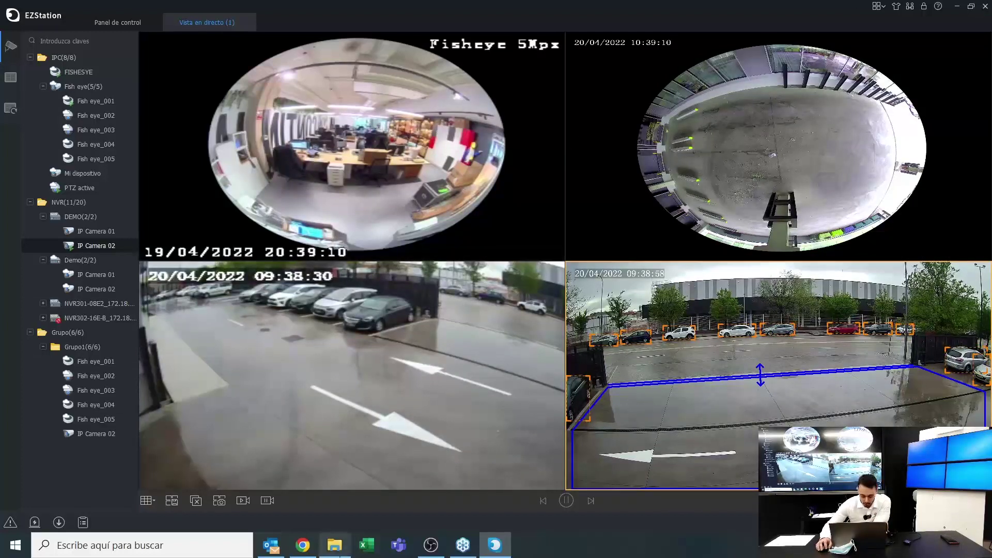
pyautogui.click(146, 506)
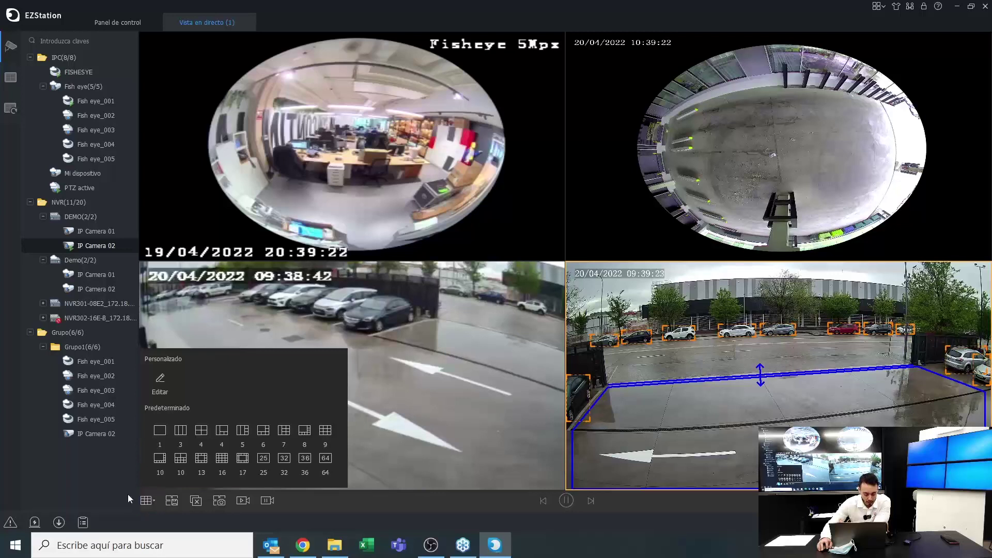
# Dismiss the window-split choices, keeping the four feeds in the 2x2 grid
pyautogui.click(129, 494)
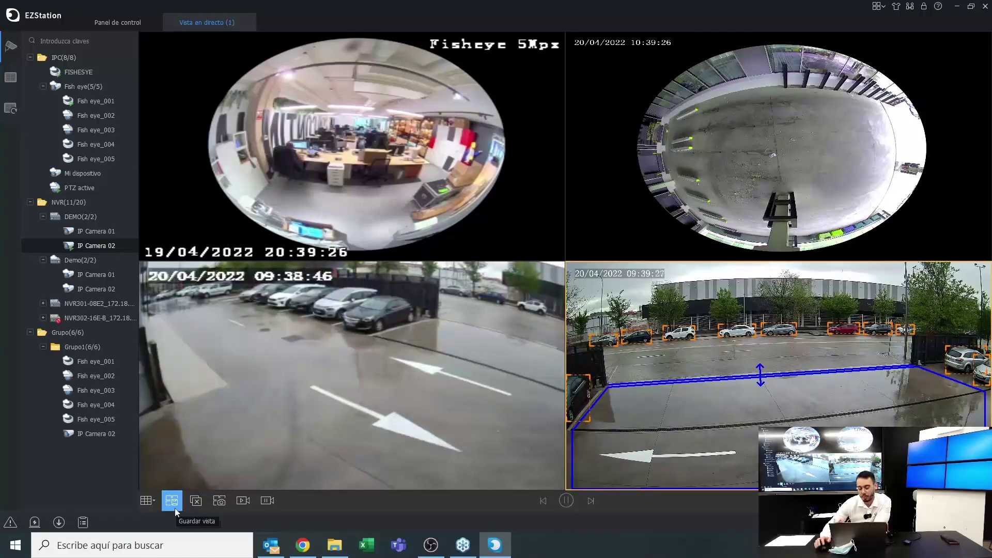
pyautogui.moveTo(170, 257)
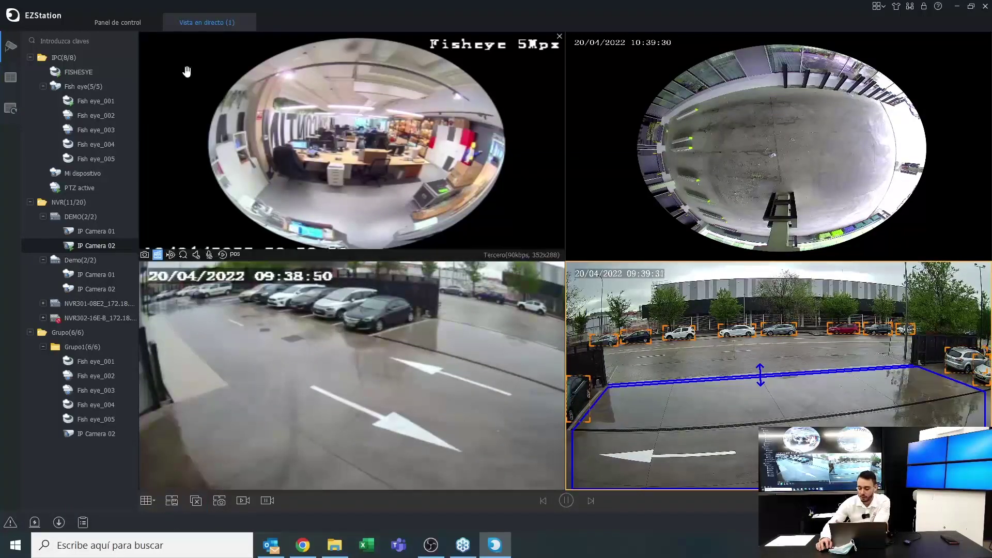
pyautogui.moveTo(388, 125)
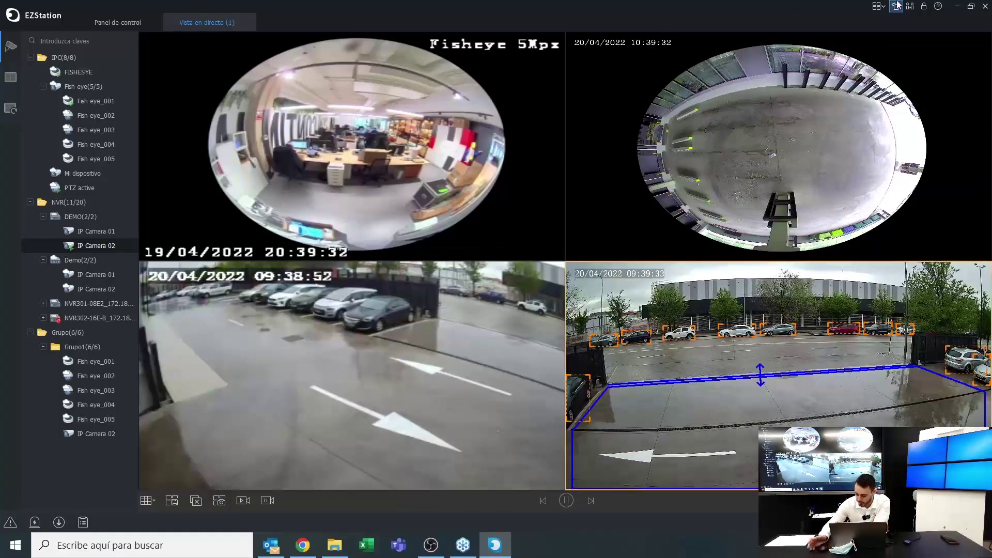
pyautogui.moveTo(440, 397)
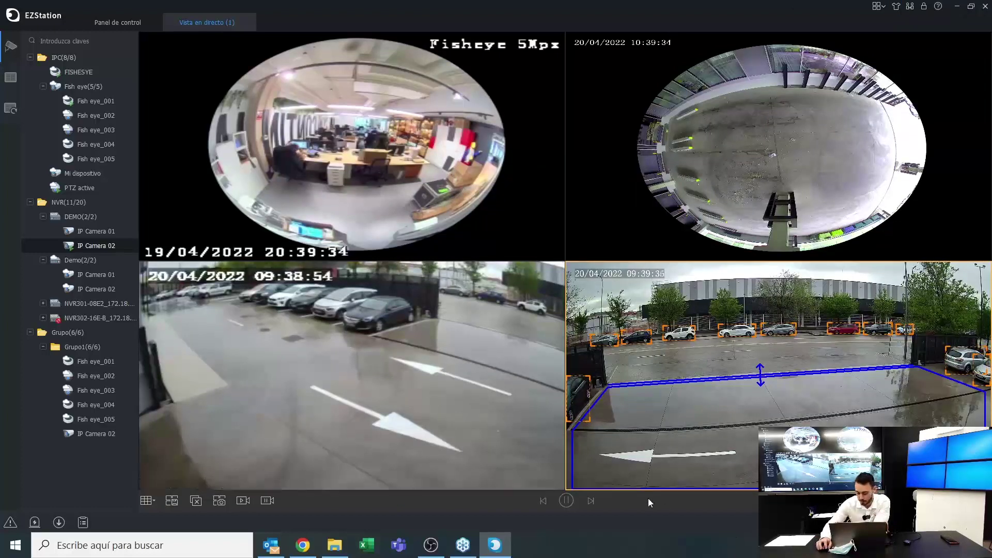
pyautogui.moveTo(602, 488)
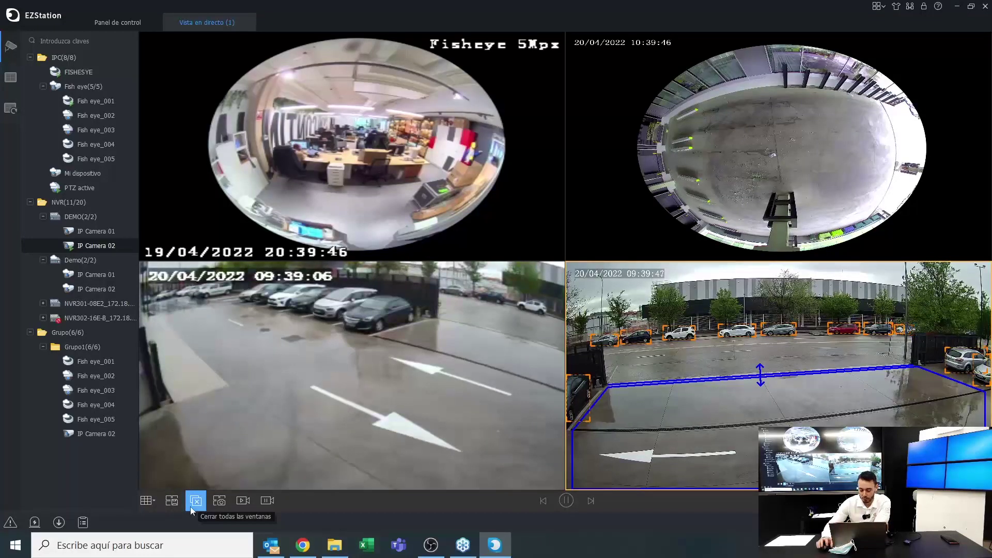
# Close all panes, then load Fish eye_001, IP Camera 02, Demo IP Camera 02 and another camera
pyautogui.click(190, 506)
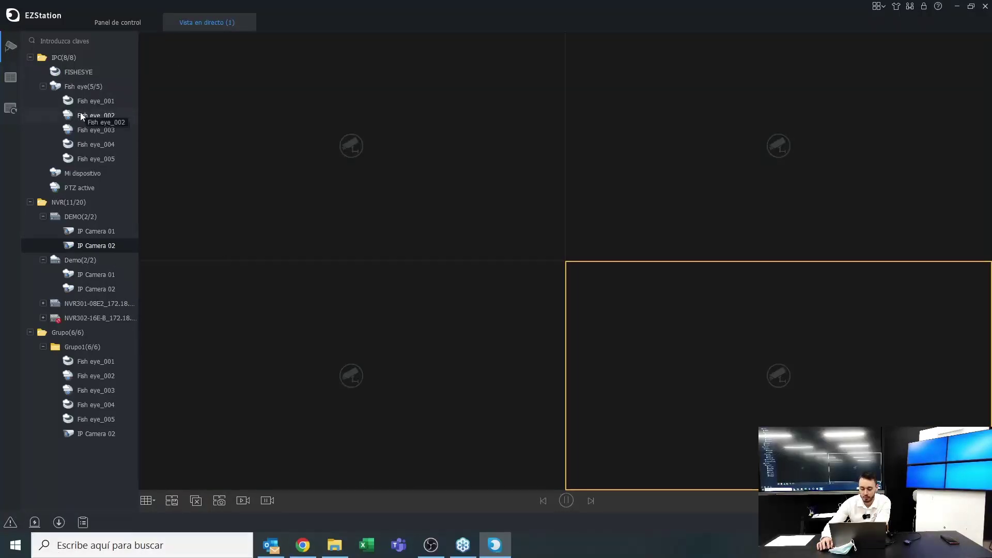
pyautogui.moveTo(90, 98); pyautogui.dragTo(283, 177)
pyautogui.moveTo(67, 246); pyautogui.dragTo(597, 199)
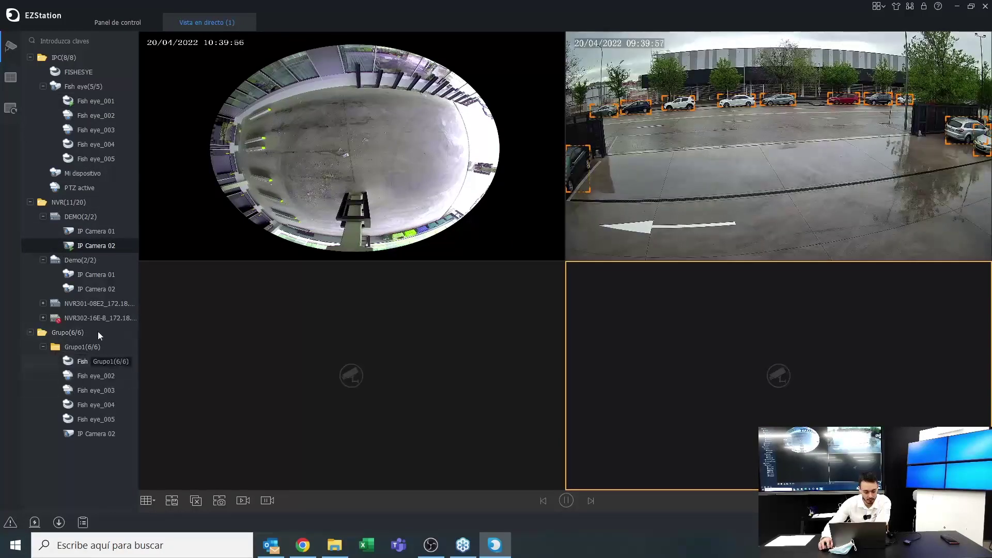
pyautogui.moveTo(86, 289); pyautogui.dragTo(491, 324)
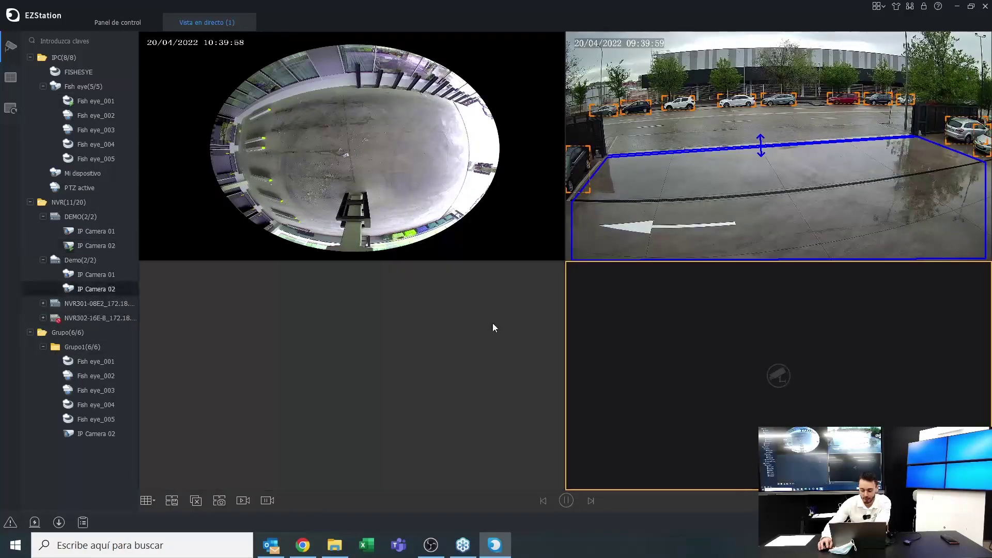
pyautogui.moveTo(96, 159); pyautogui.dragTo(659, 324)
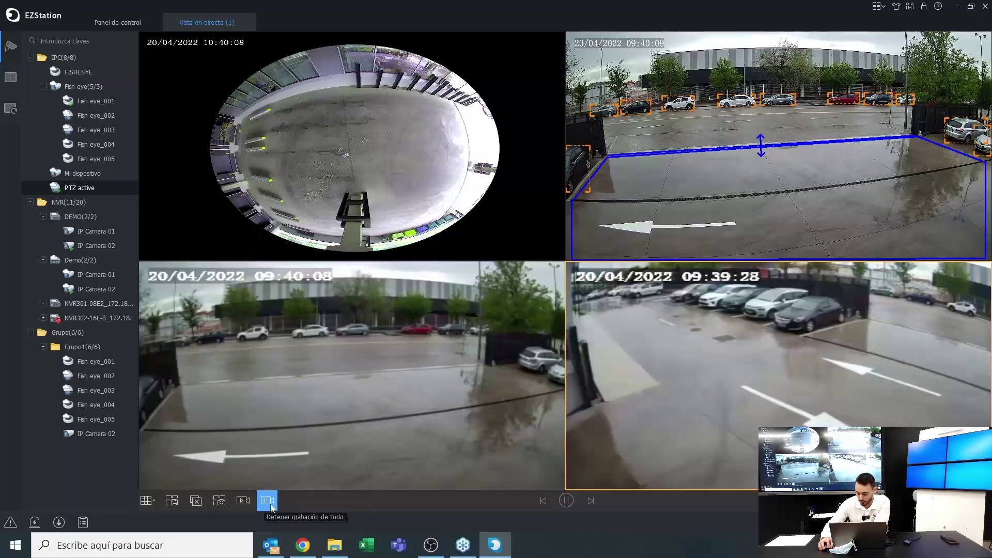
# Pan the bottom-right PTZ active camera to the right, then back to the left
pyautogui.moveTo(277, 216)
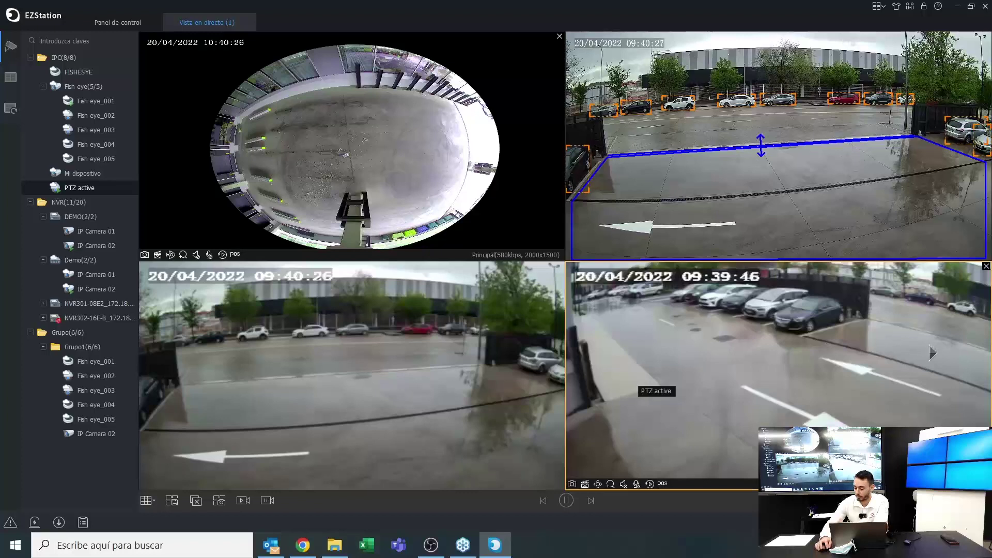
pyautogui.click(970, 351)
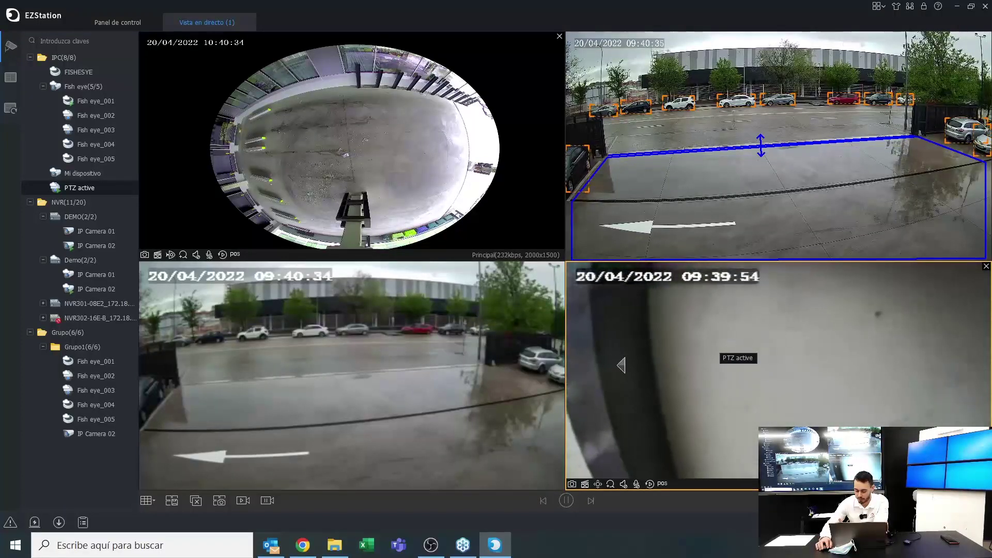
pyautogui.click(579, 376)
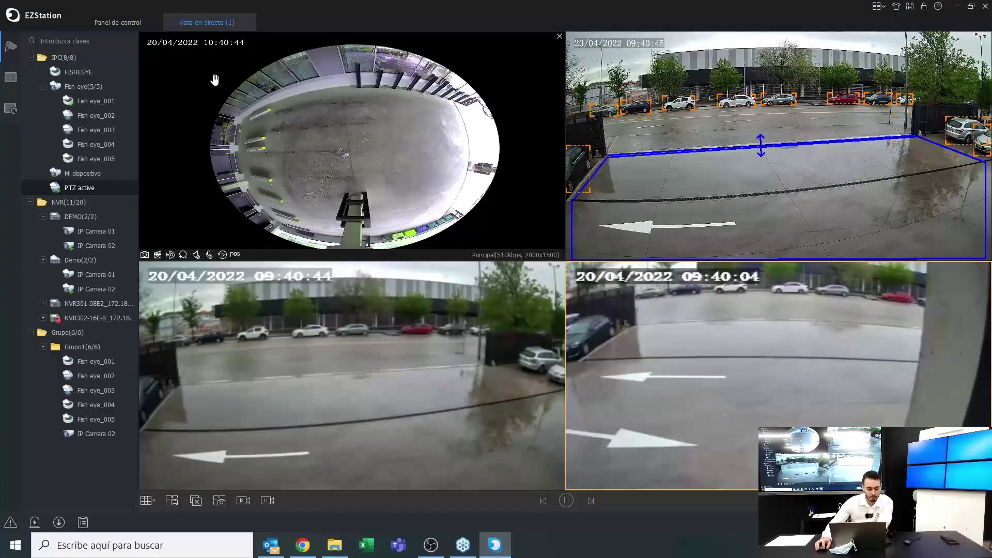
pyautogui.moveTo(2, 53)
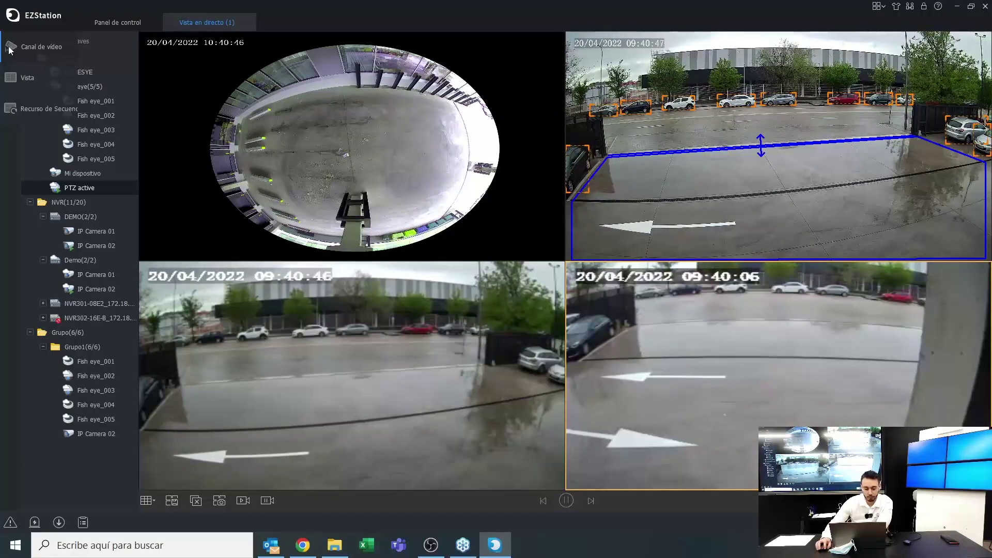
# Look through the saved views list, then return to the Panel de control page
pyautogui.click(11, 75)
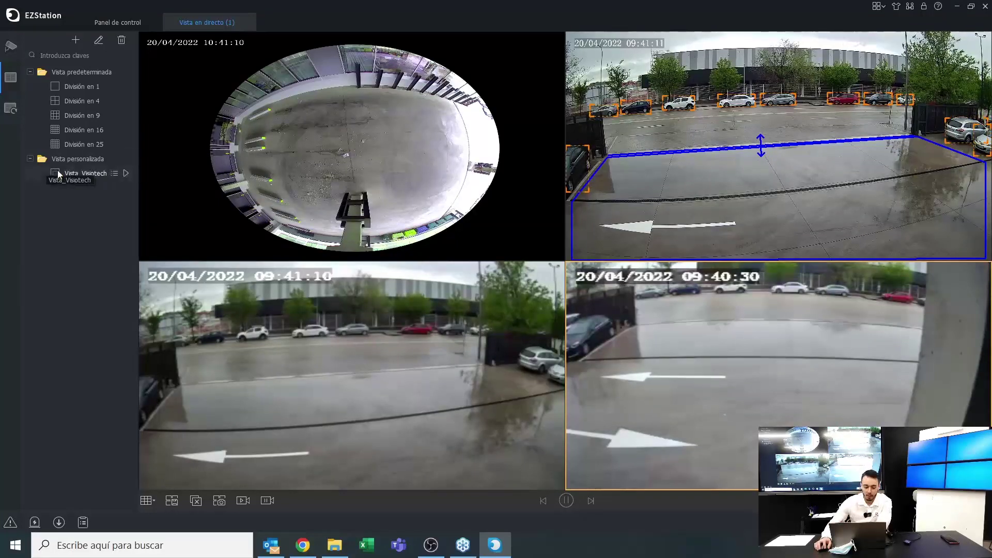
pyautogui.click(116, 21)
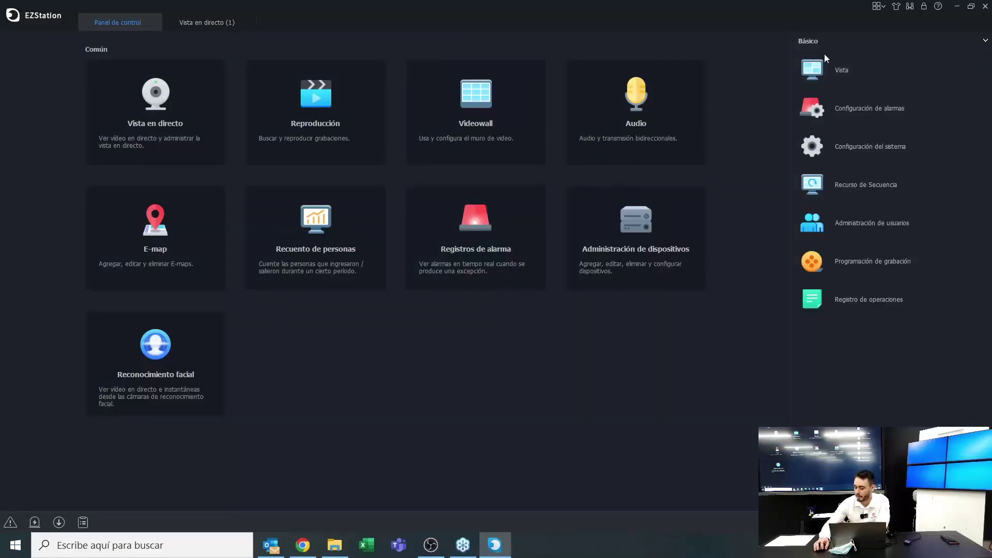
# Open Vista management under Básico and start adding a new view, vista_martes
pyautogui.click(822, 71)
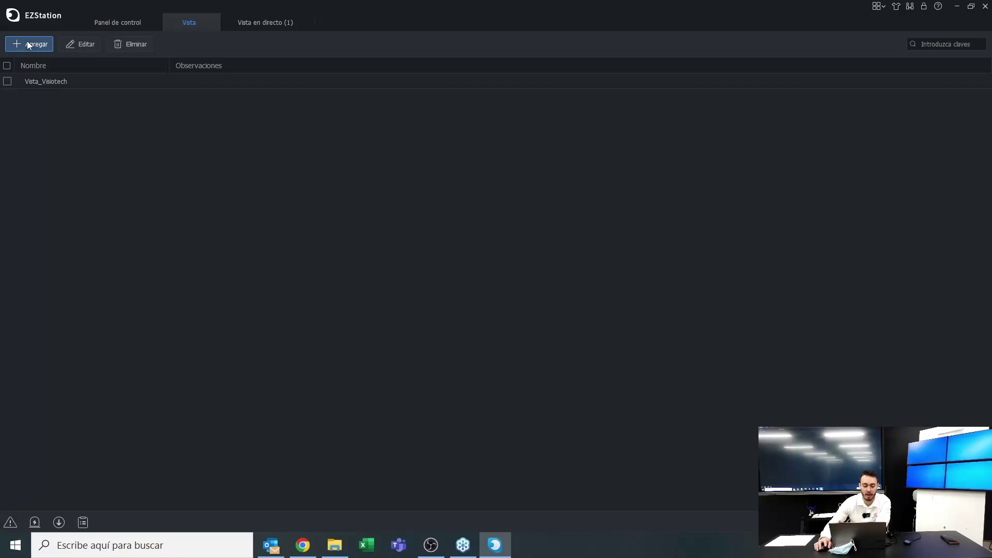
pyautogui.click(28, 45)
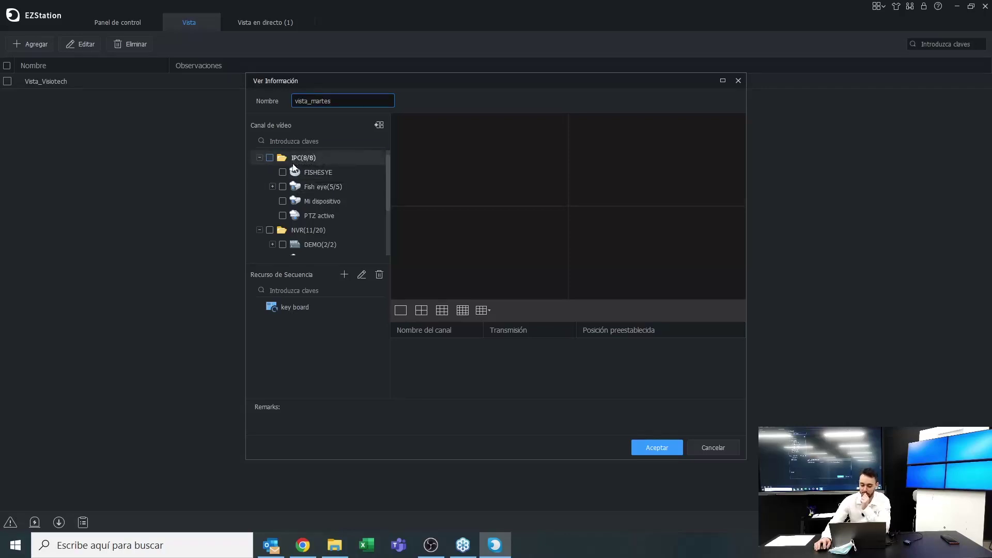
# Place FISHESYE, PTZ active and IP Camera 01 into the vista_martes panes
pyautogui.moveTo(300, 174); pyautogui.dragTo(543, 164)
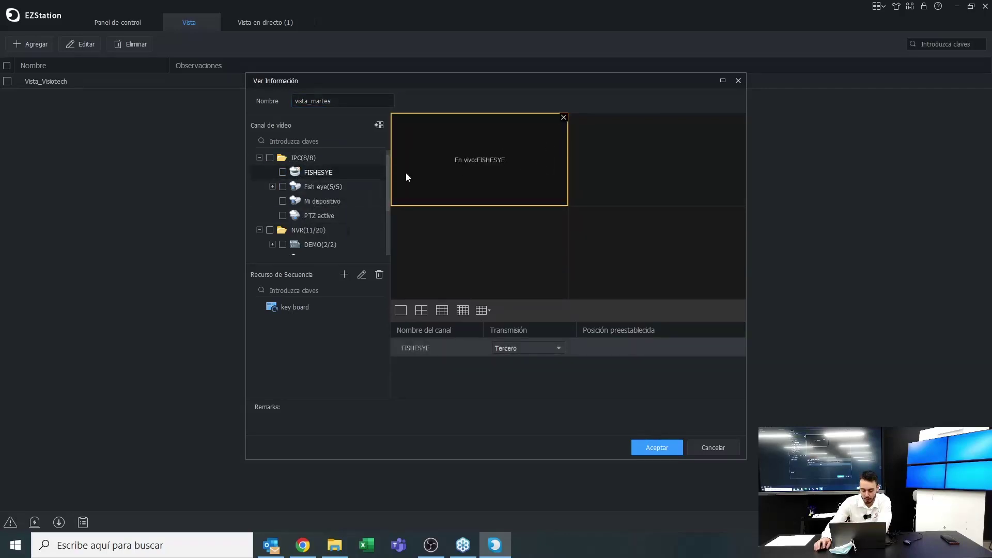
pyautogui.moveTo(312, 219); pyautogui.dragTo(624, 182)
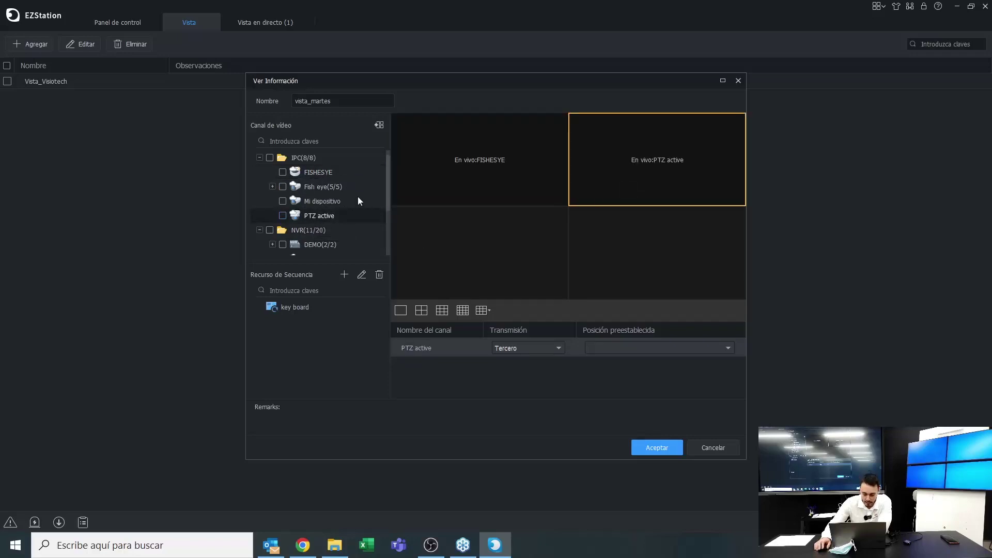
pyautogui.scroll(-2, 331, 202)
pyautogui.click(272, 172)
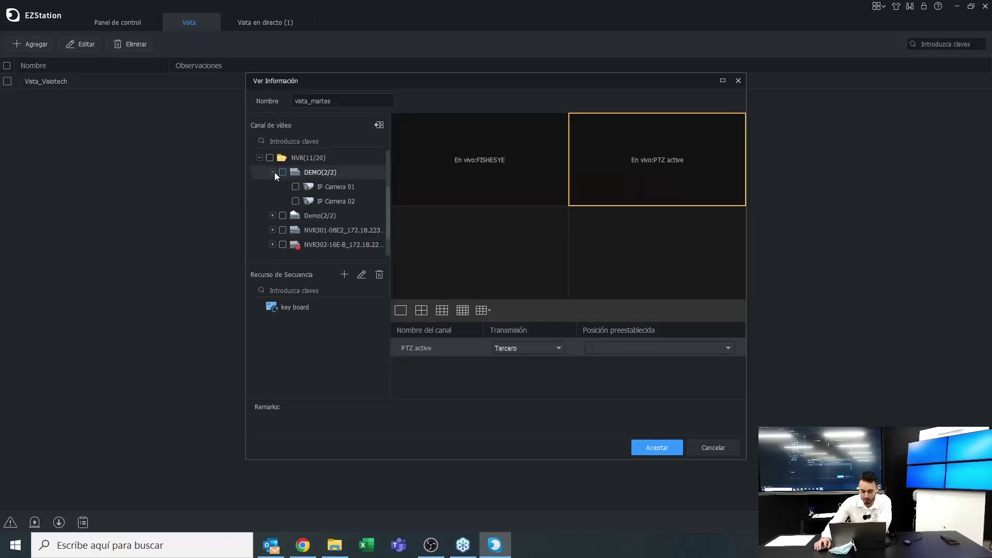
pyautogui.moveTo(311, 188); pyautogui.dragTo(471, 234)
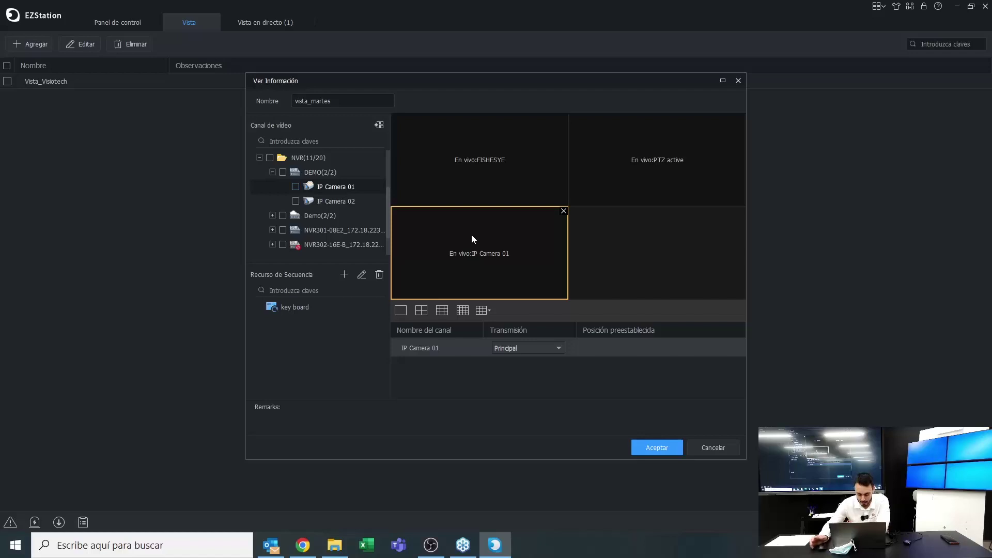
# Set PTZ active's stream to Principal, review the other panes, and save vista_martes
pyautogui.click(514, 180)
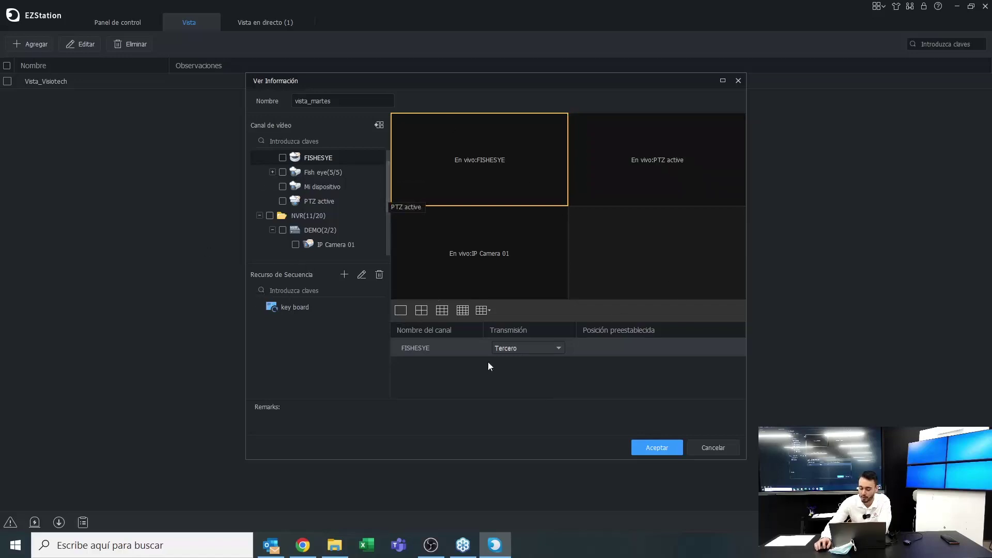
pyautogui.click(528, 350)
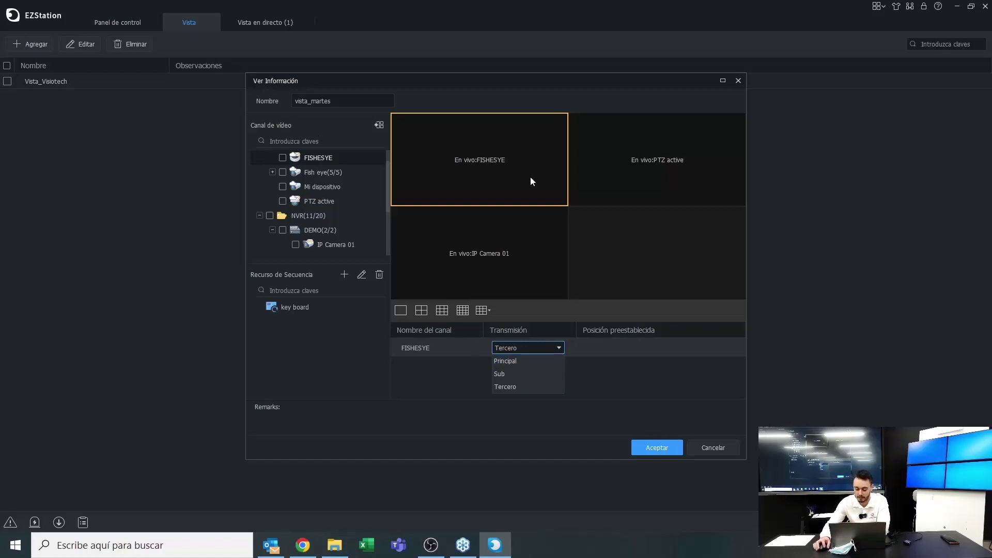
pyautogui.click(523, 392)
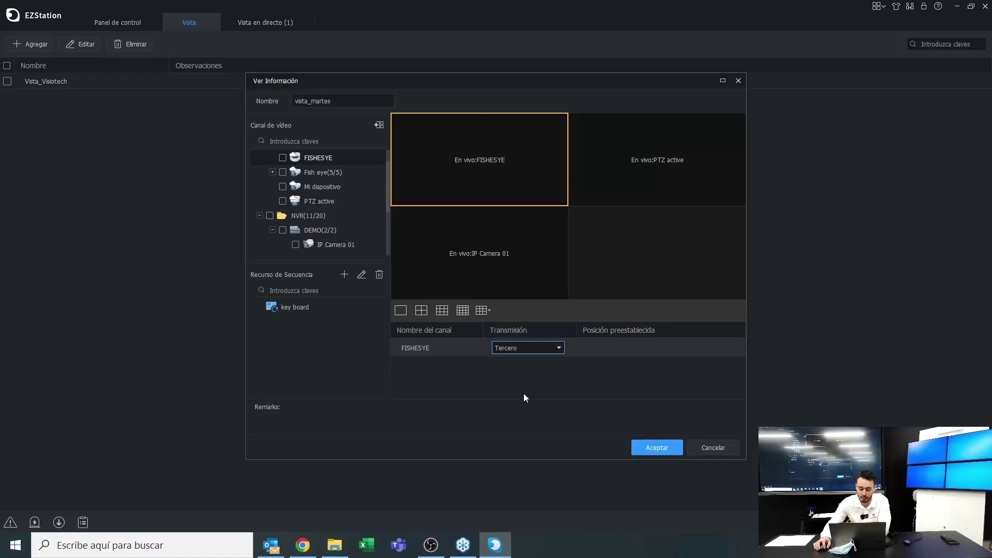
pyautogui.click(658, 203)
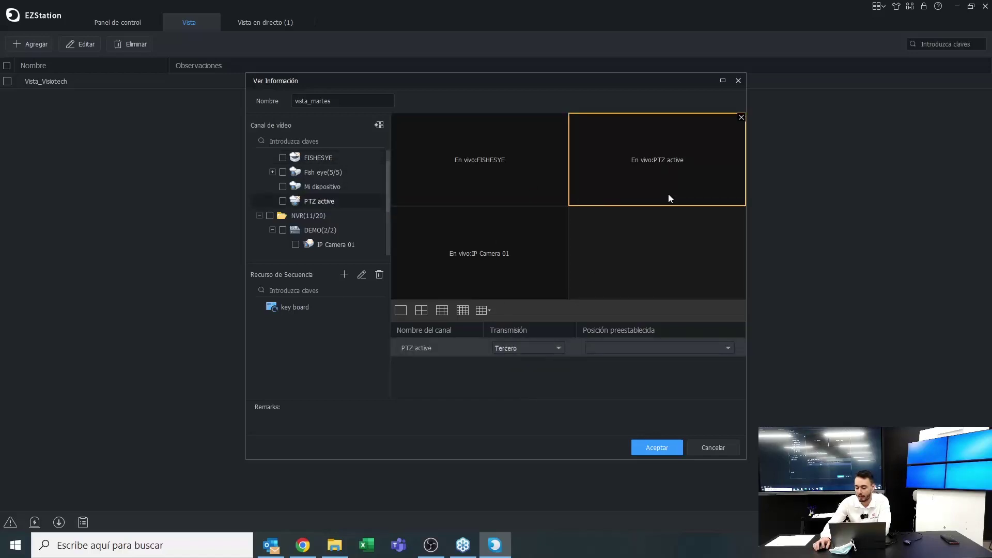
pyautogui.click(546, 352)
pyautogui.click(535, 360)
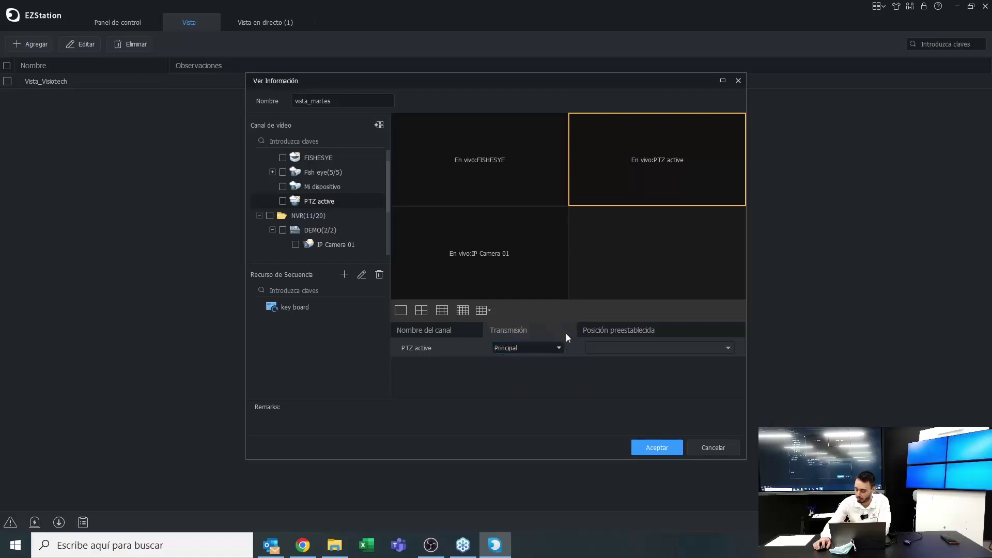
pyautogui.click(399, 209)
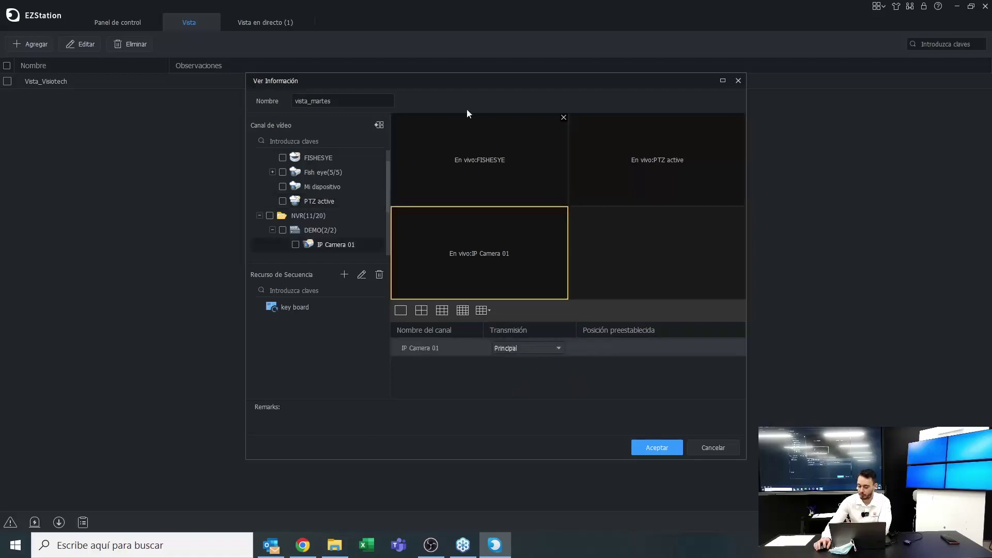
pyautogui.click(625, 256)
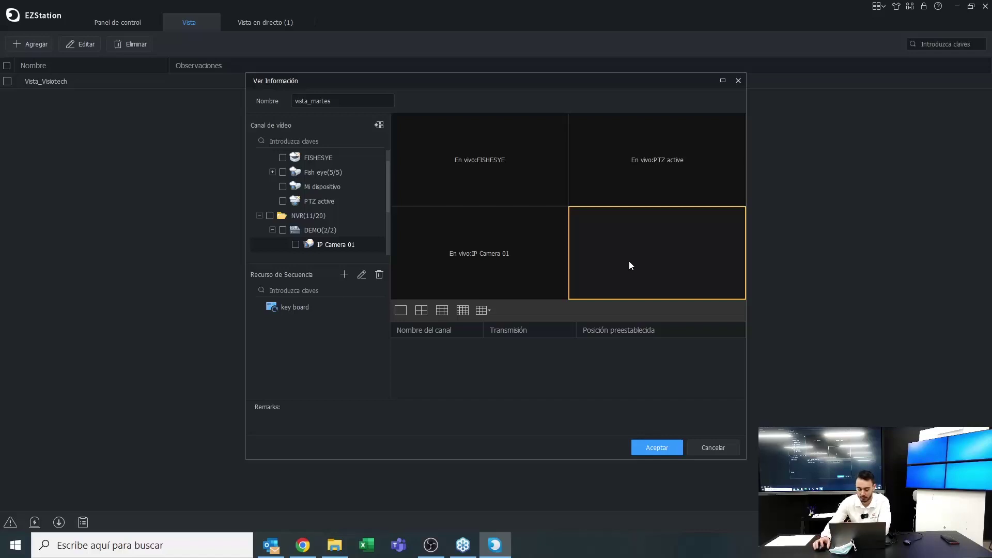
pyautogui.click(647, 451)
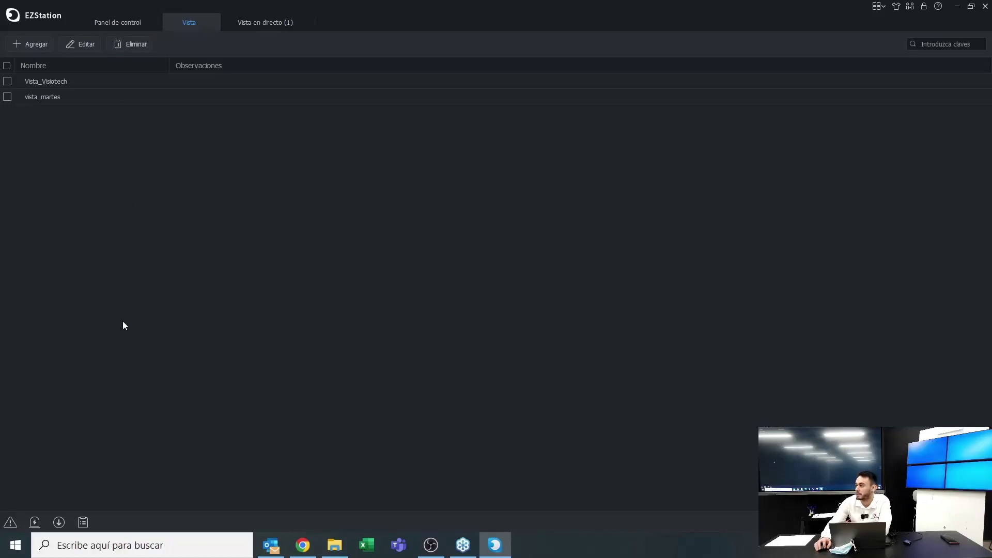
pyautogui.click(256, 26)
# Play Vista_Visiotech in live view, then load vista_martes into the live grid
pyautogui.moveTo(17, 52)
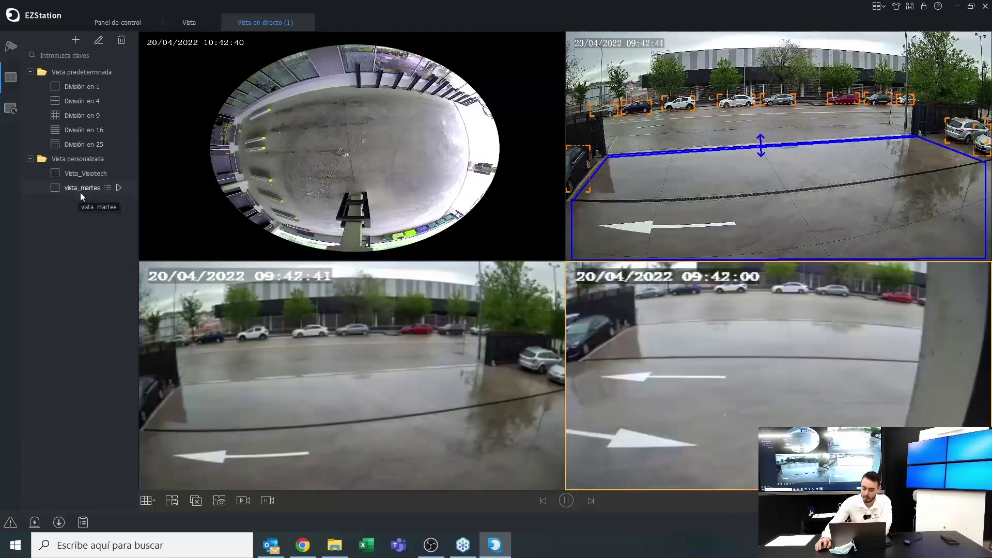
pyautogui.click(86, 176)
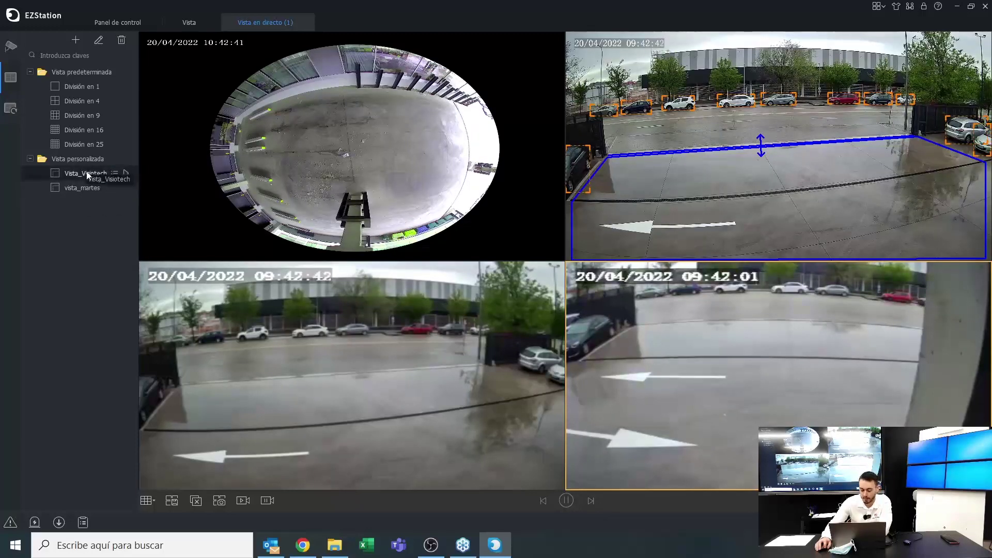
pyautogui.click(126, 174)
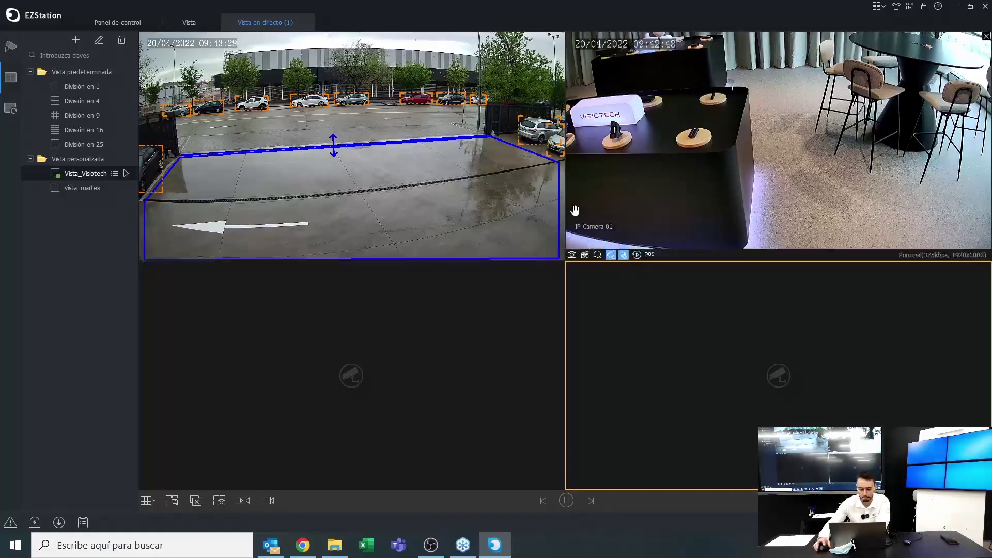
pyautogui.doubleClick(85, 188)
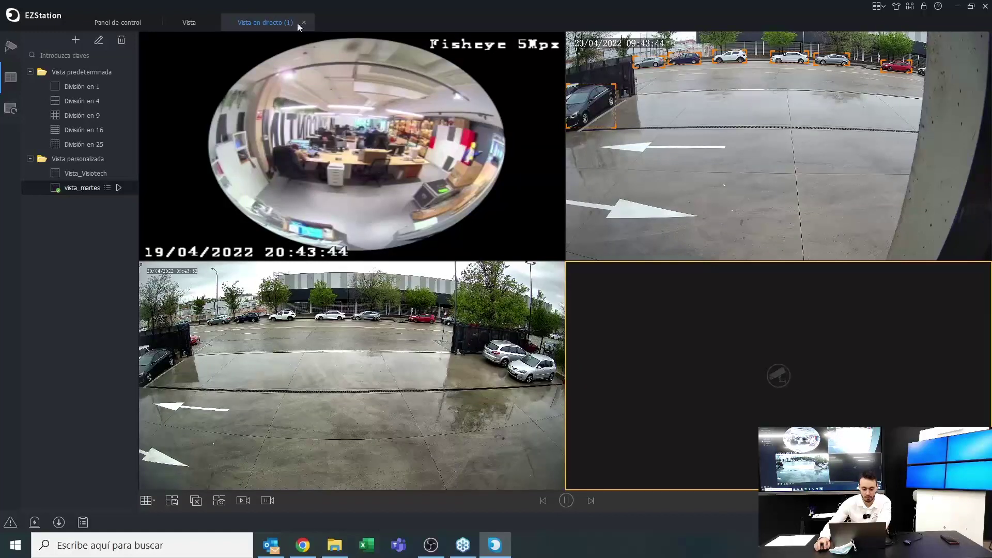
# Close the live and Vista tabs, then load IP Camera 02's recordings in Reproducción
pyautogui.click(214, 23)
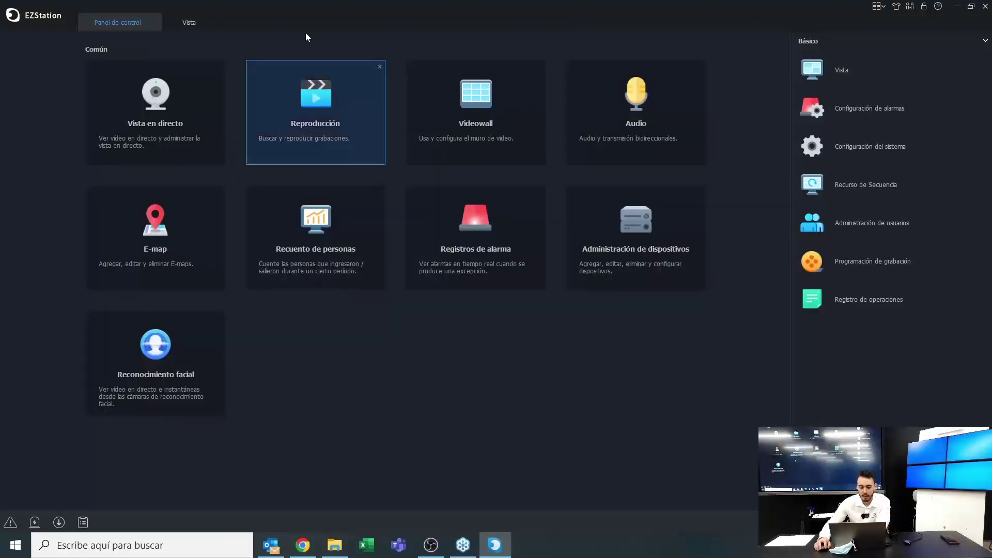
pyautogui.click(209, 21)
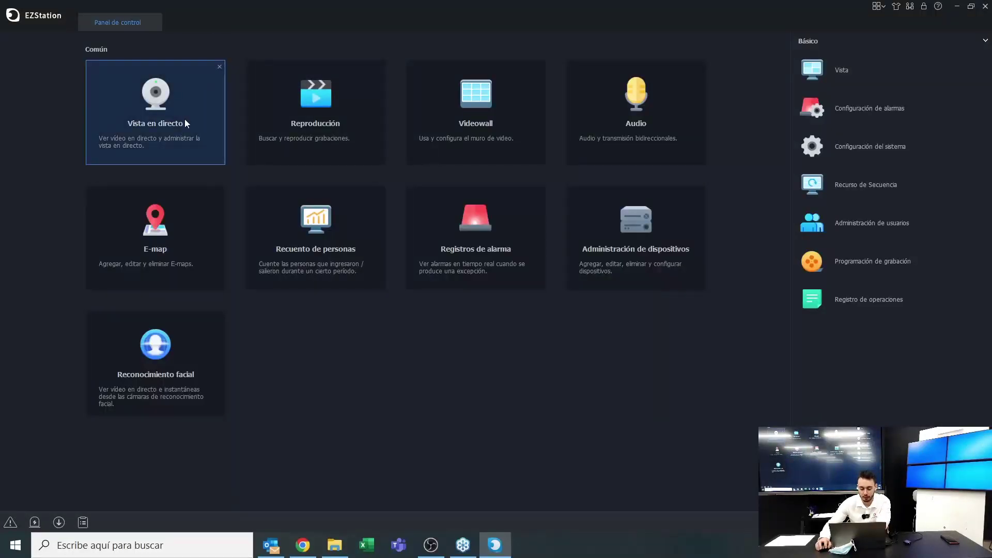
pyautogui.click(330, 116)
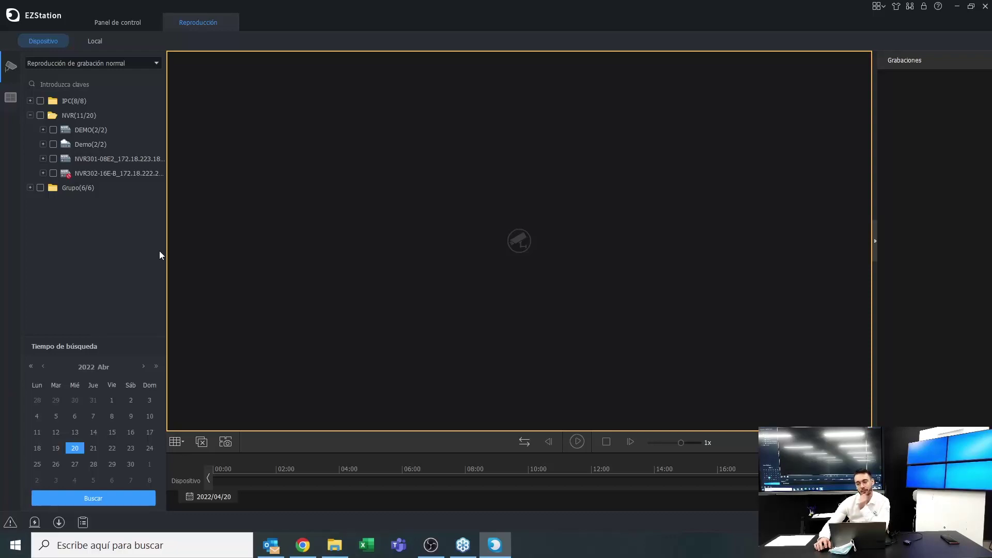
pyautogui.click(42, 144)
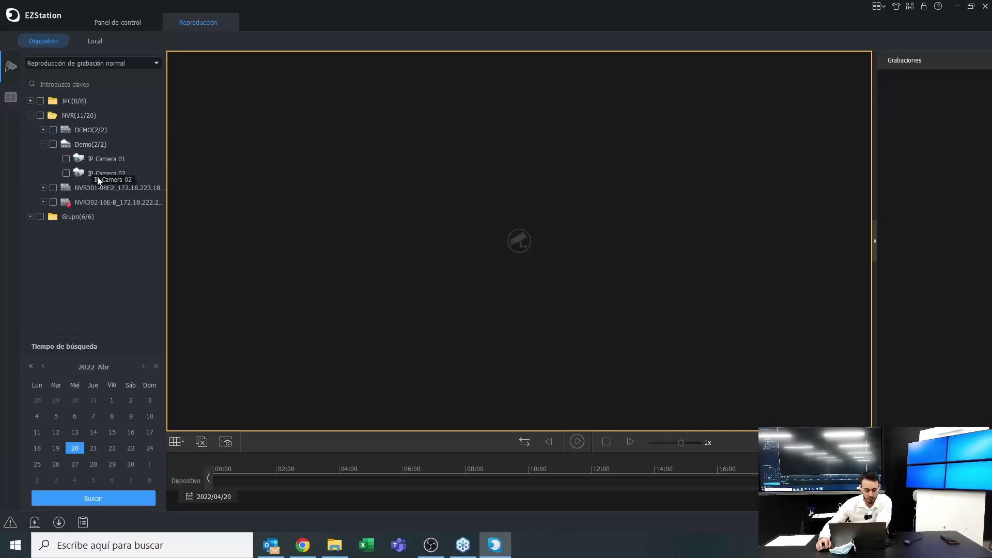
pyautogui.click(66, 173)
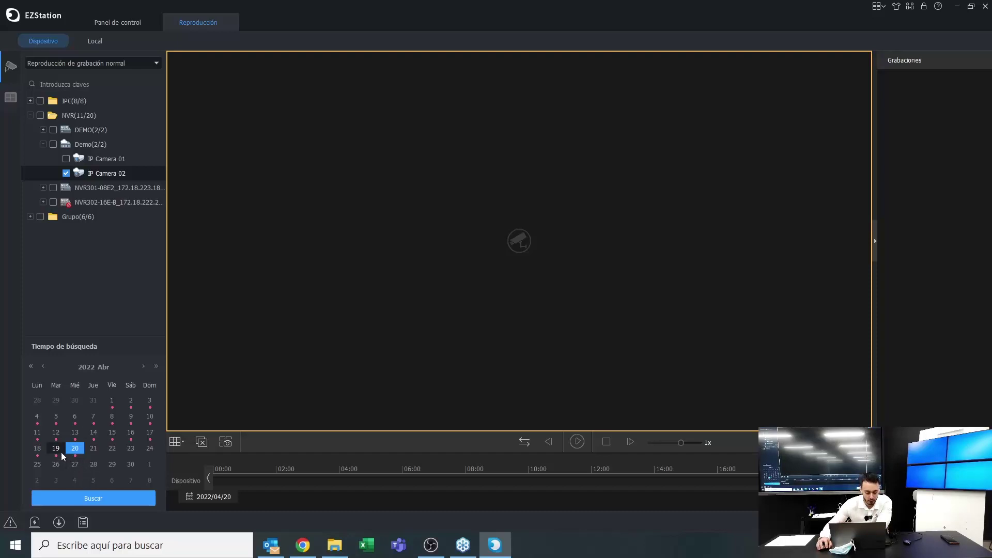
pyautogui.click(66, 173)
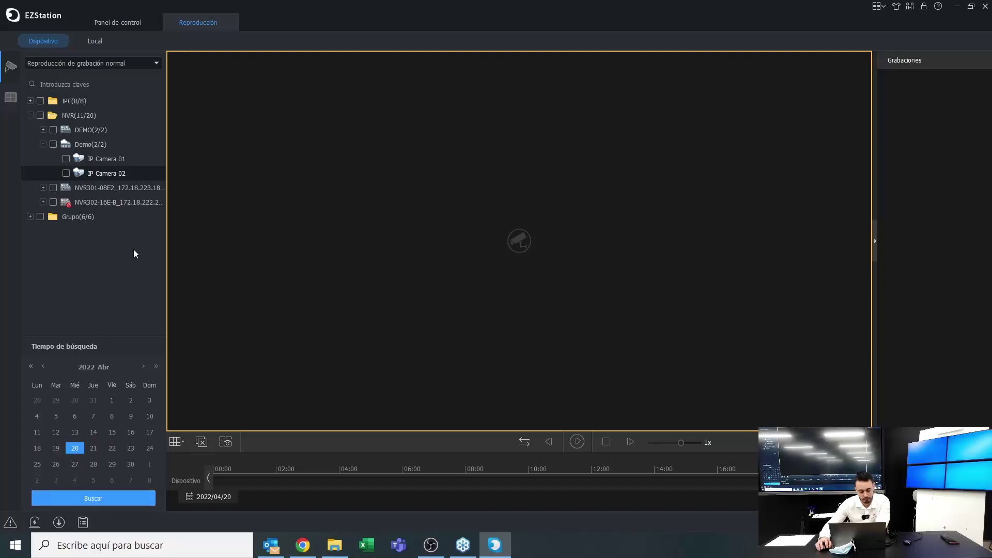
pyautogui.doubleClick(77, 173)
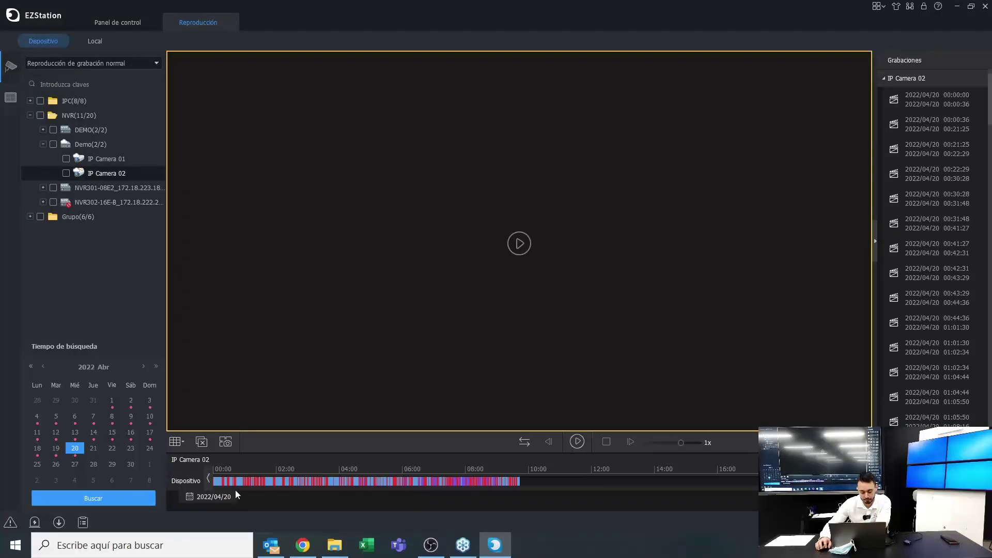
# Play IP Camera 02's 2022/04/20 recording, zoom the timeline, and seek to about 06:28
pyautogui.click(218, 475)
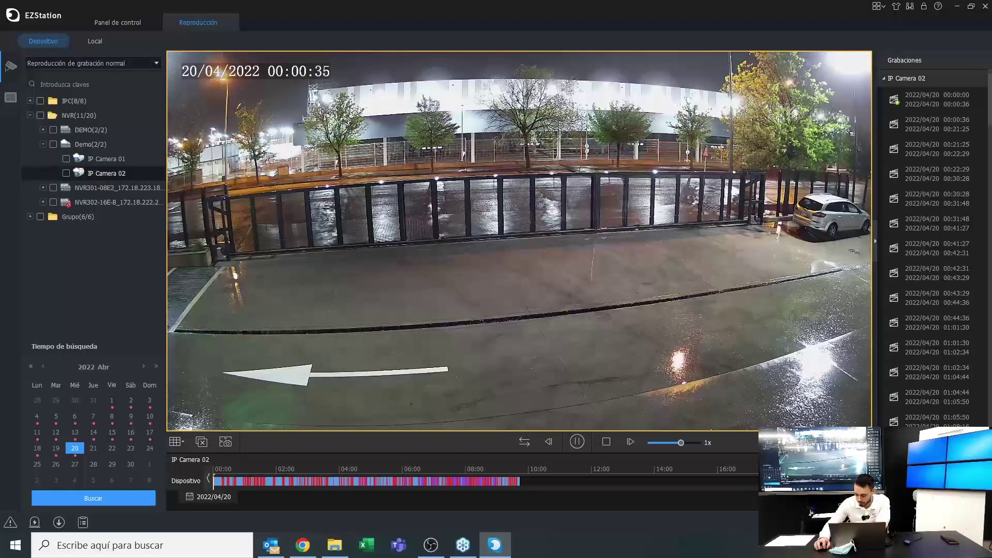
pyautogui.scroll(1, 591, 475)
pyautogui.scroll(4, 486, 475)
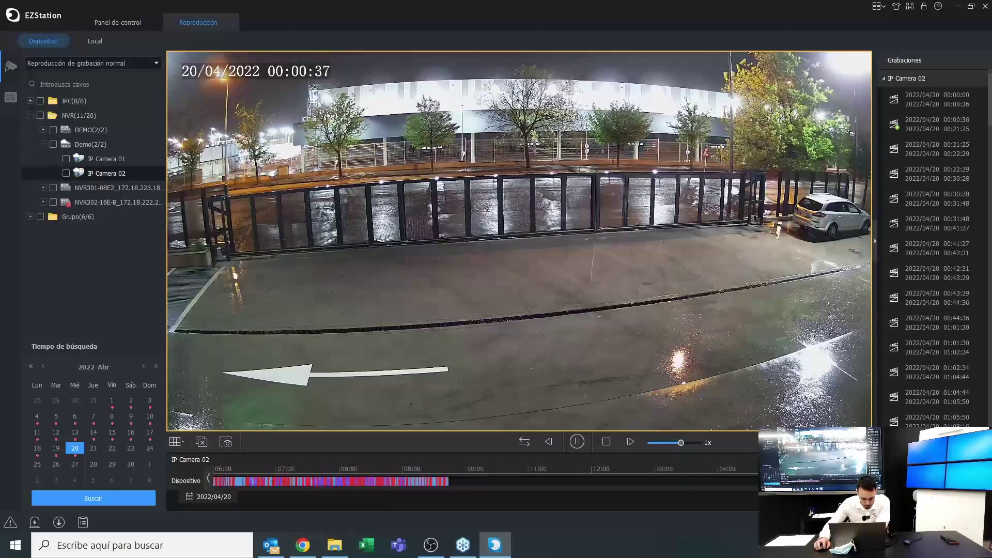
pyautogui.click(208, 480)
pyautogui.click(209, 480)
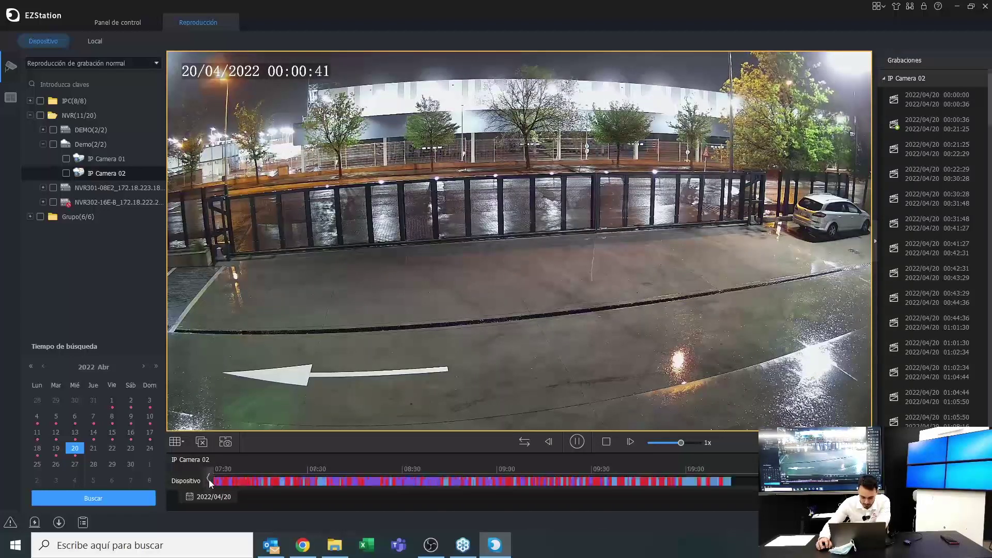
pyautogui.click(209, 480)
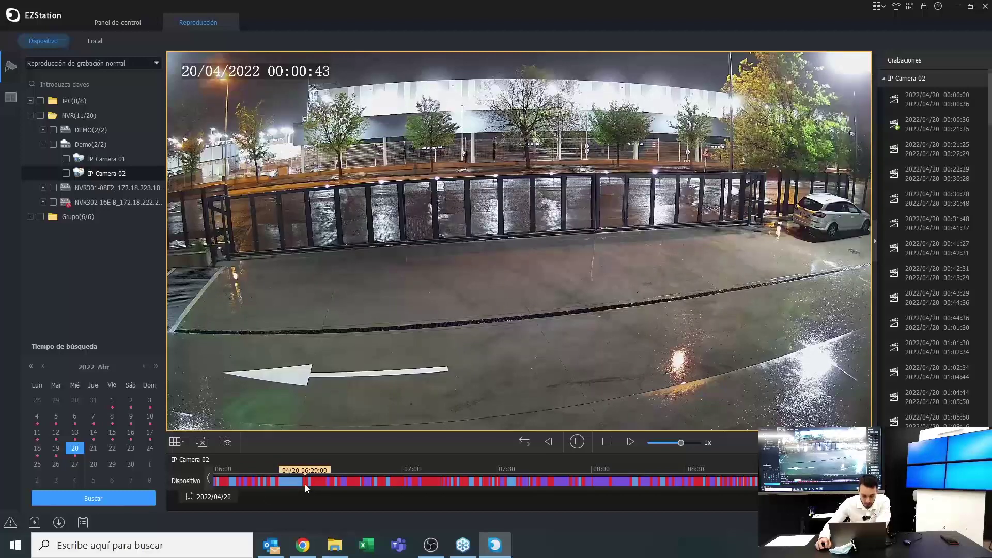
pyautogui.click(305, 485)
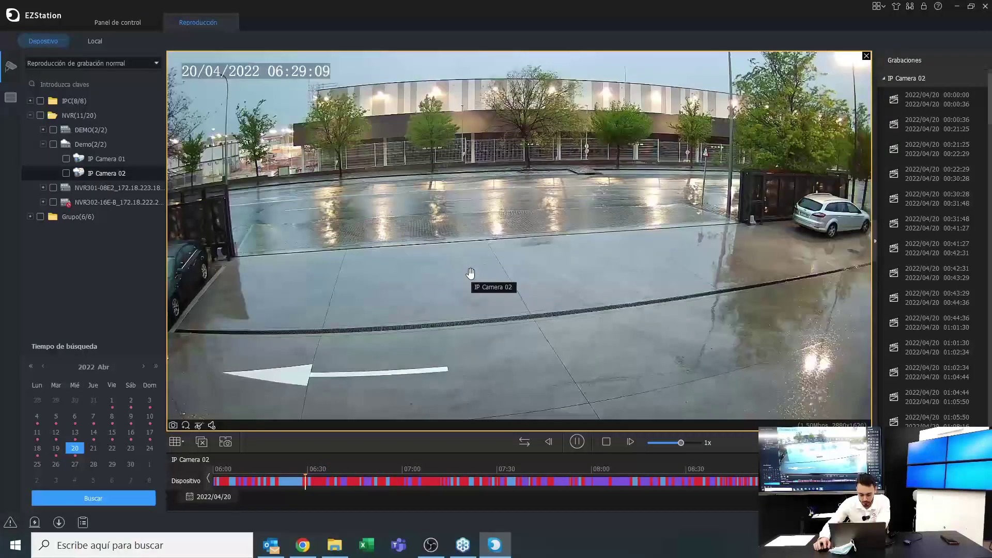
pyautogui.click(304, 484)
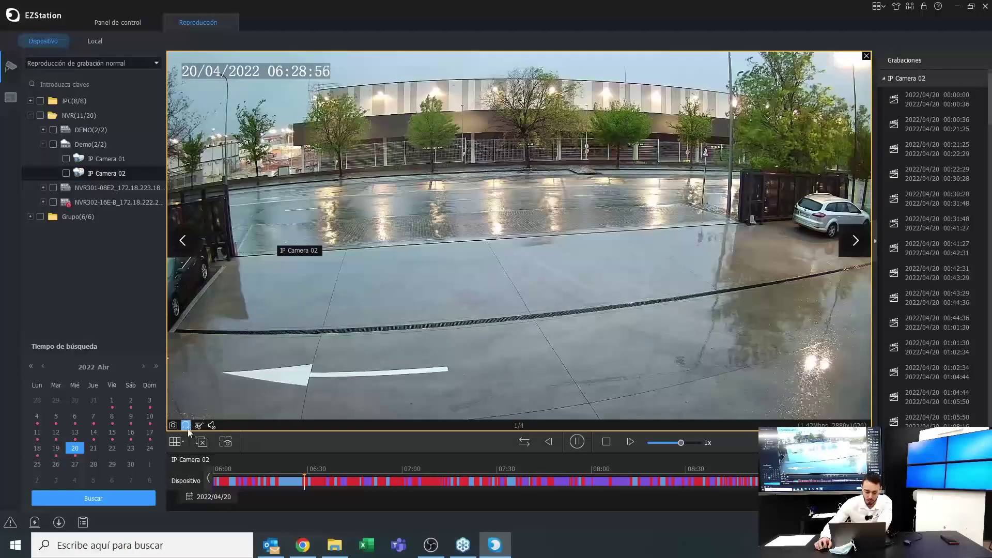
# Digitally magnify the trees and fence, then switch playback to the 1-window layout
pyautogui.moveTo(288, 95); pyautogui.dragTo(491, 172)
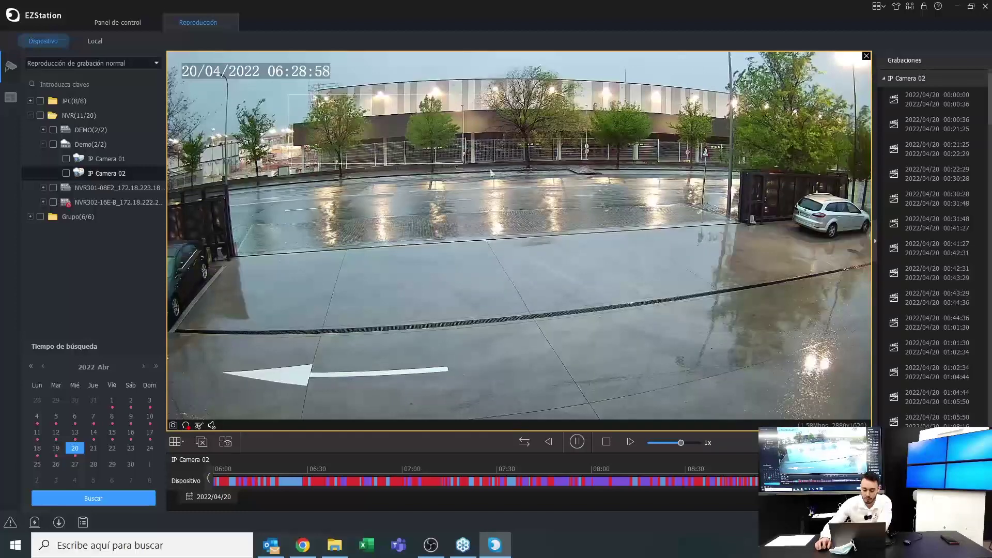
pyautogui.moveTo(658, 205); pyautogui.dragTo(670, 215)
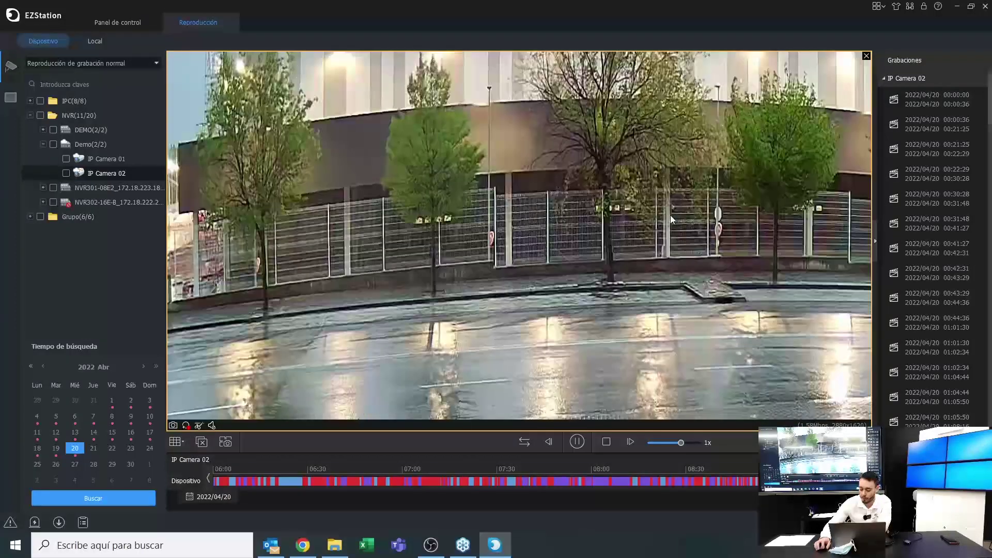
pyautogui.doubleClick(671, 215)
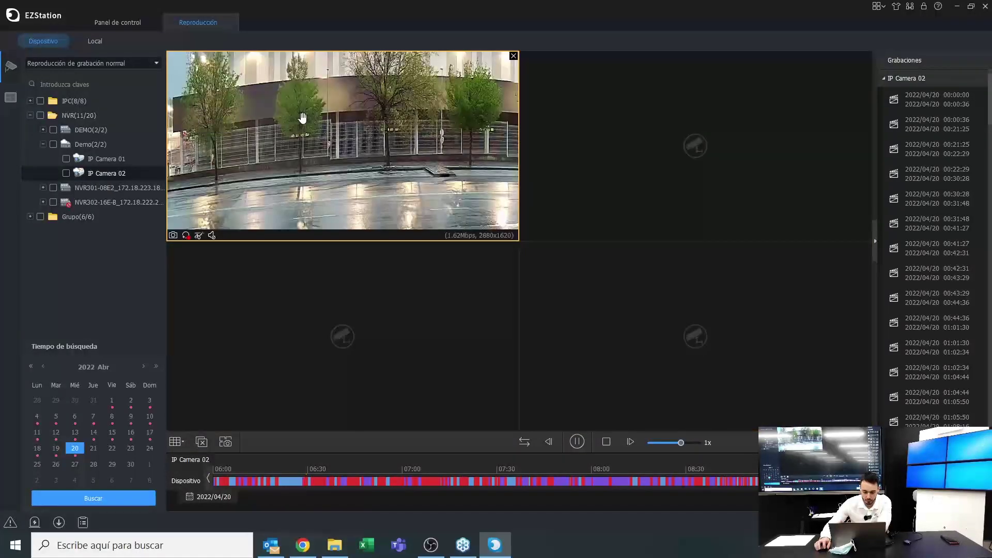
pyautogui.doubleClick(303, 118)
pyautogui.doubleClick(303, 117)
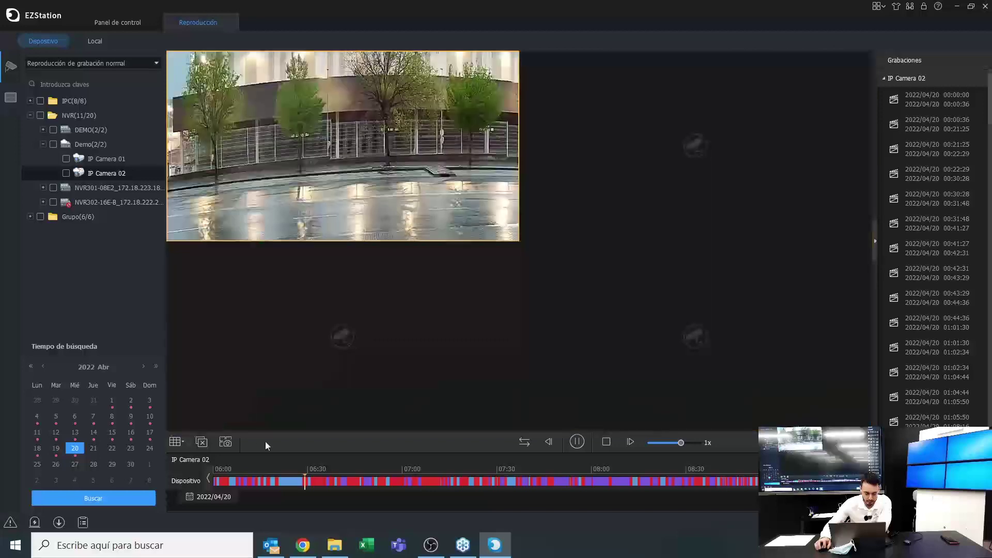
pyautogui.click(175, 442)
pyautogui.click(186, 373)
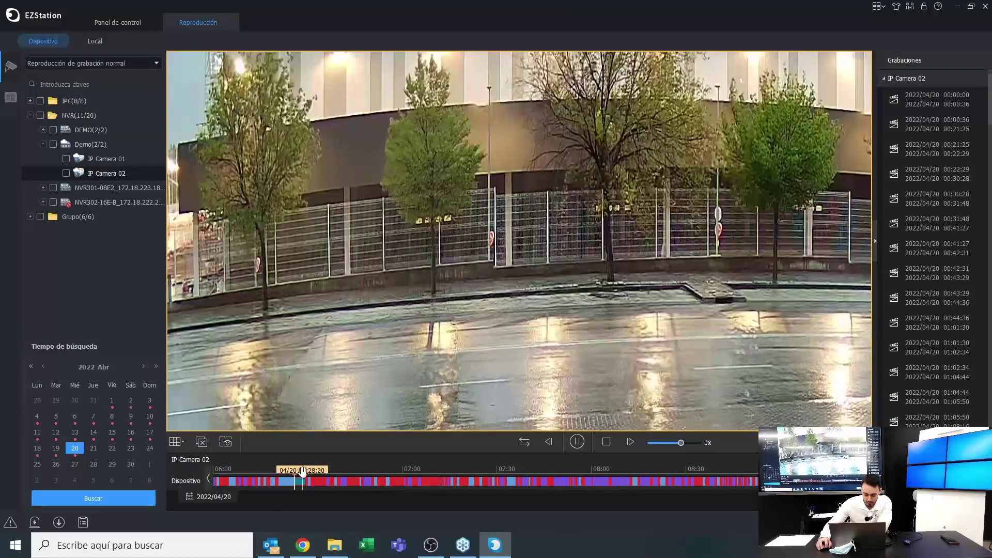
# Request a clip download at Velocidad de Descarga Alta and view the download tasks
pyautogui.click(305, 486)
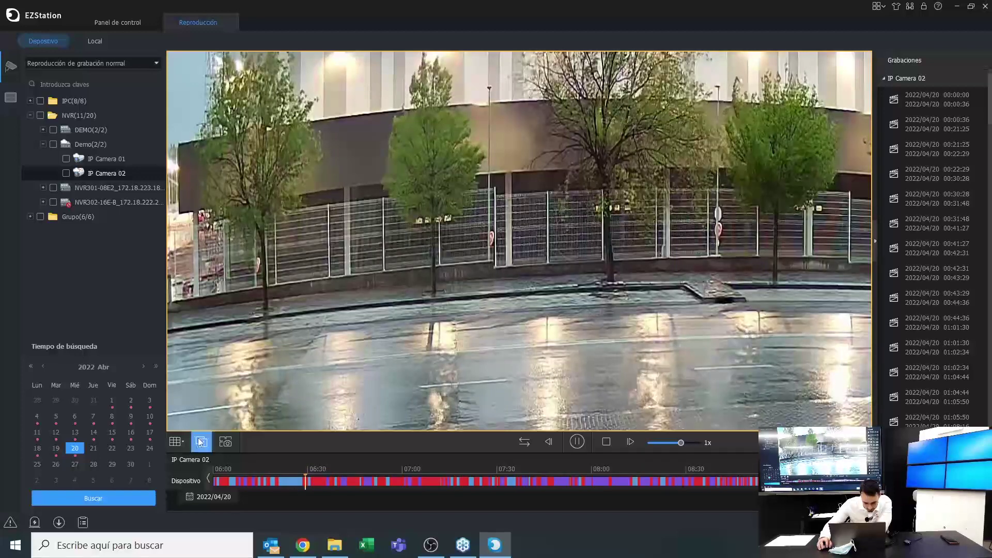
pyautogui.moveTo(196, 431)
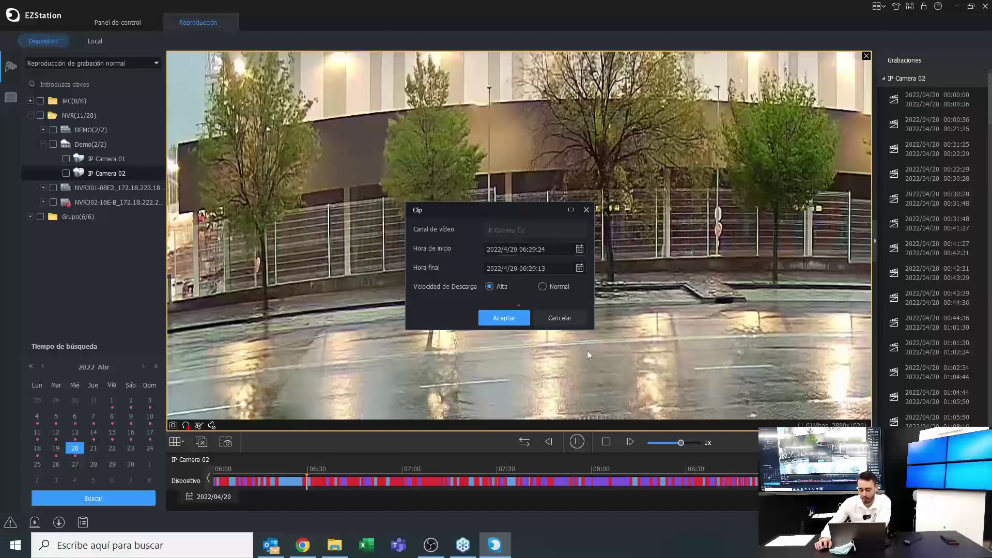
pyautogui.click(563, 318)
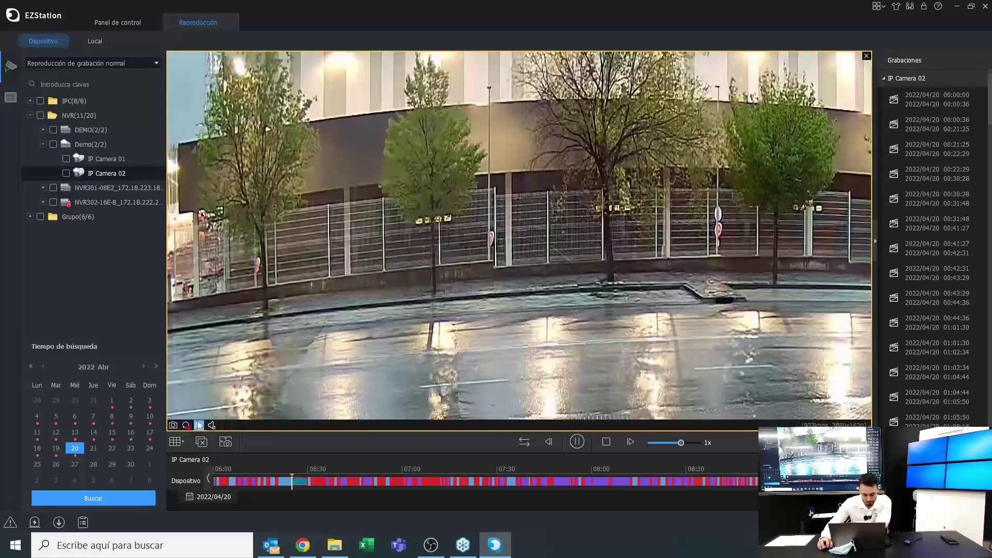
pyautogui.click(199, 425)
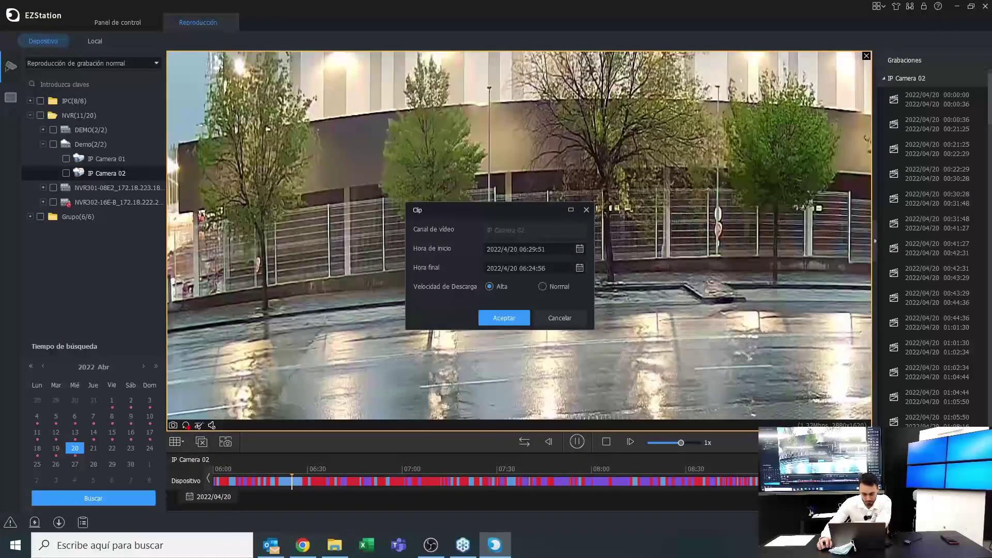
pyautogui.click(495, 324)
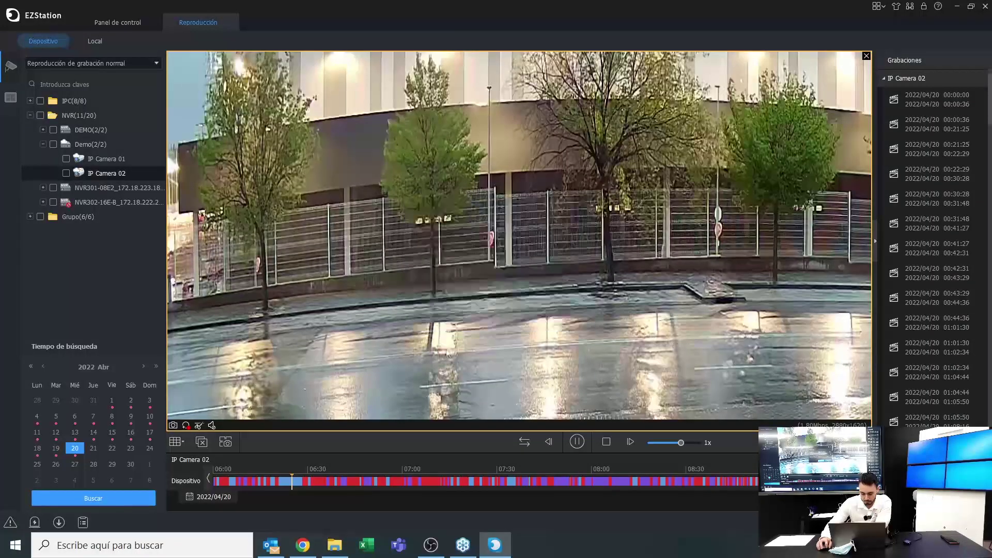
pyautogui.click(84, 523)
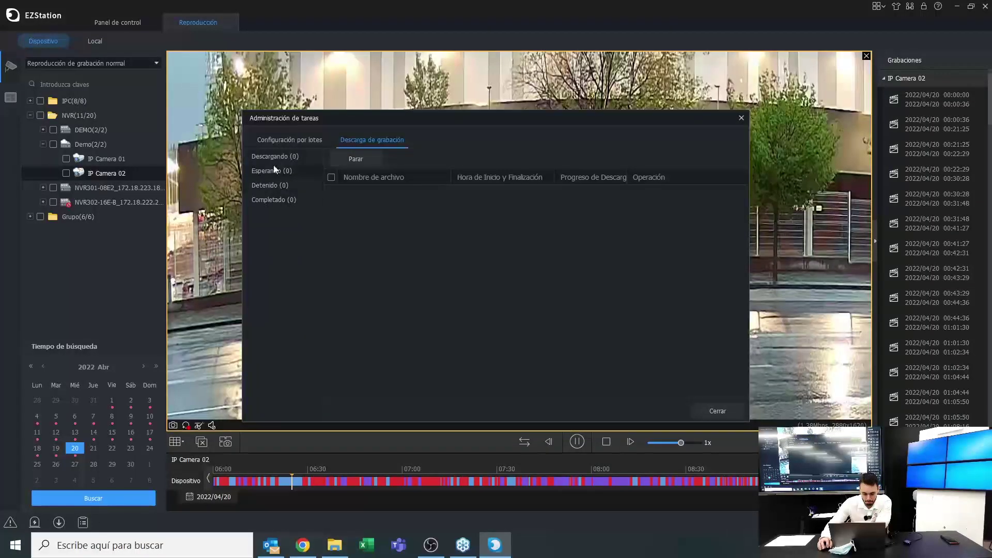
# Download the 06:25:05–06:28:50 clip at Normal speed and check it in Administración de tareas
pyautogui.click(741, 118)
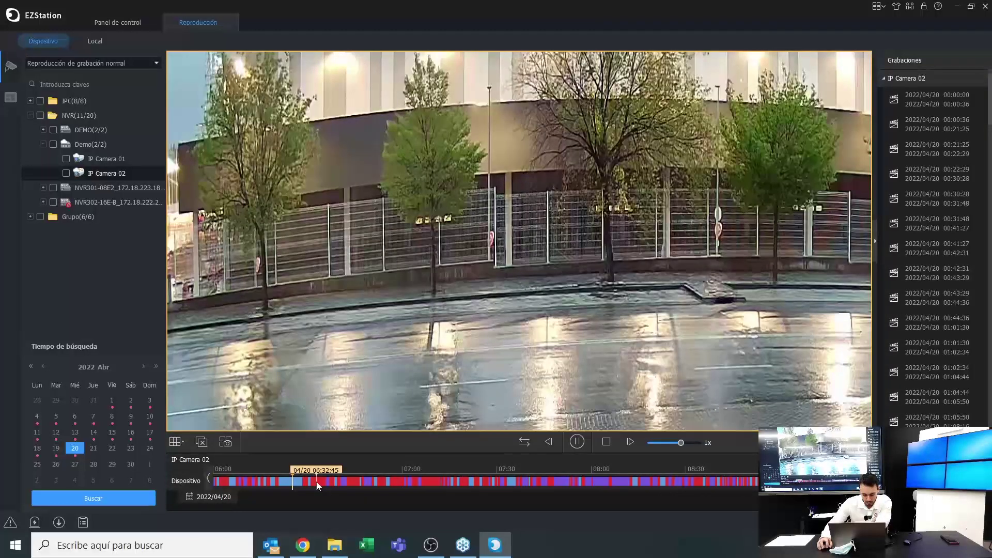
pyautogui.click(318, 482)
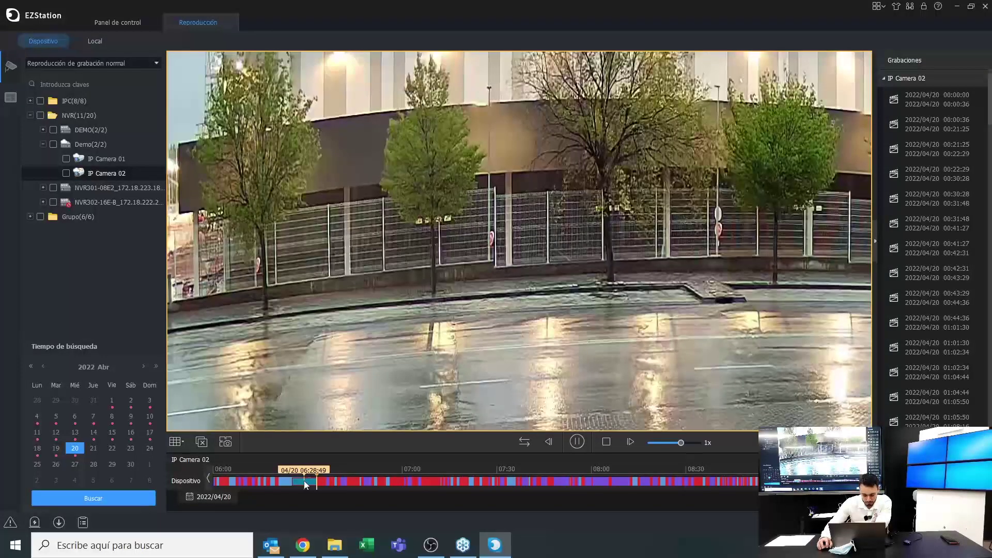
pyautogui.click(198, 424)
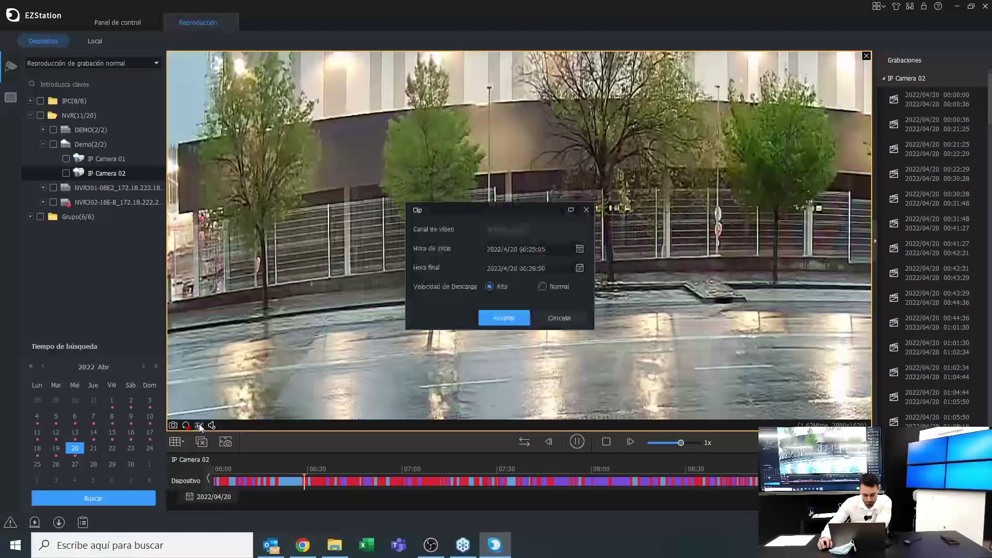
pyautogui.click(542, 286)
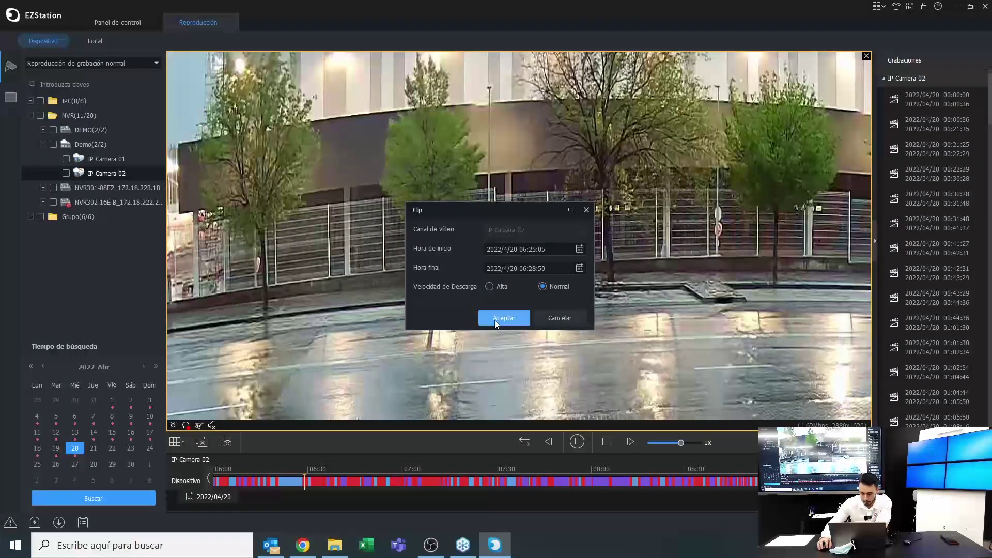
pyautogui.click(503, 318)
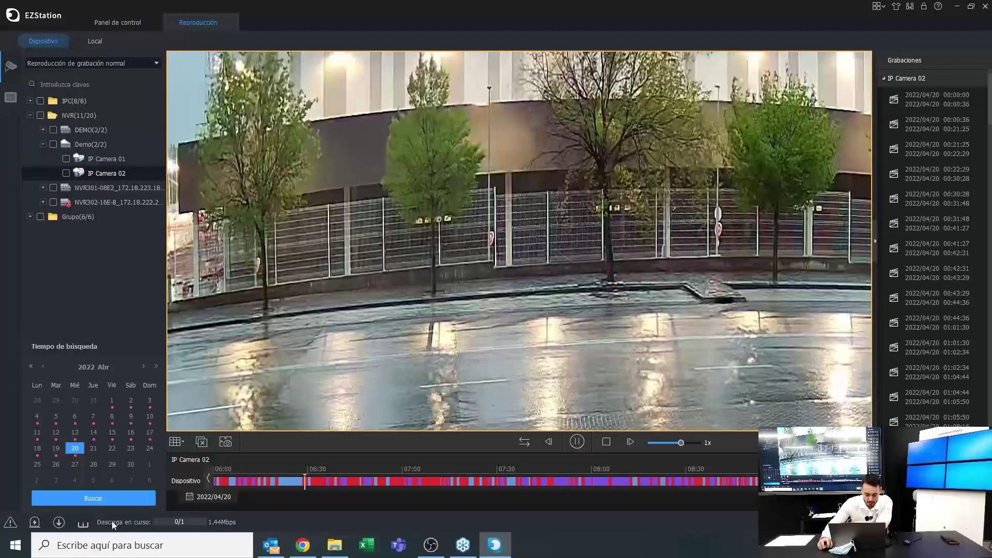
pyautogui.click(82, 523)
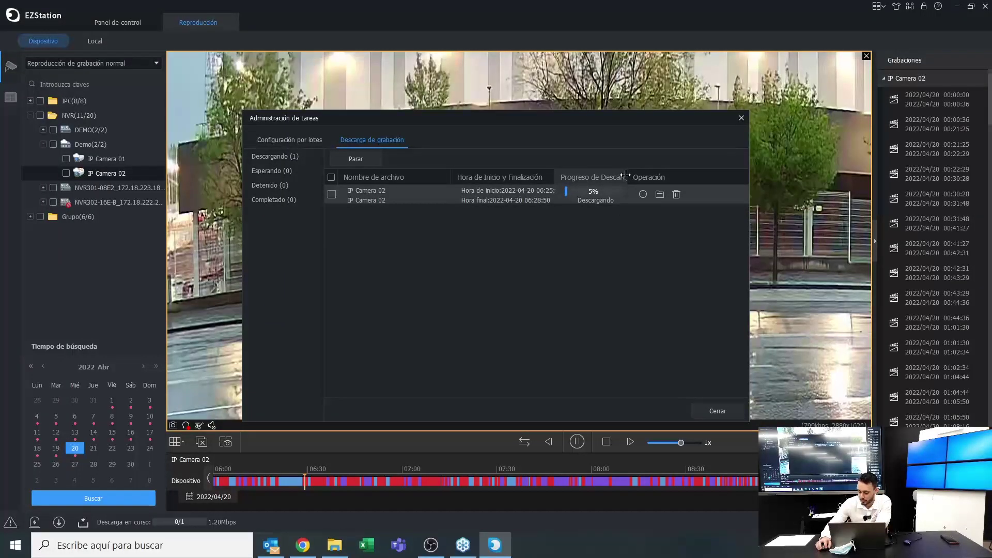
pyautogui.moveTo(625, 176); pyautogui.dragTo(668, 176)
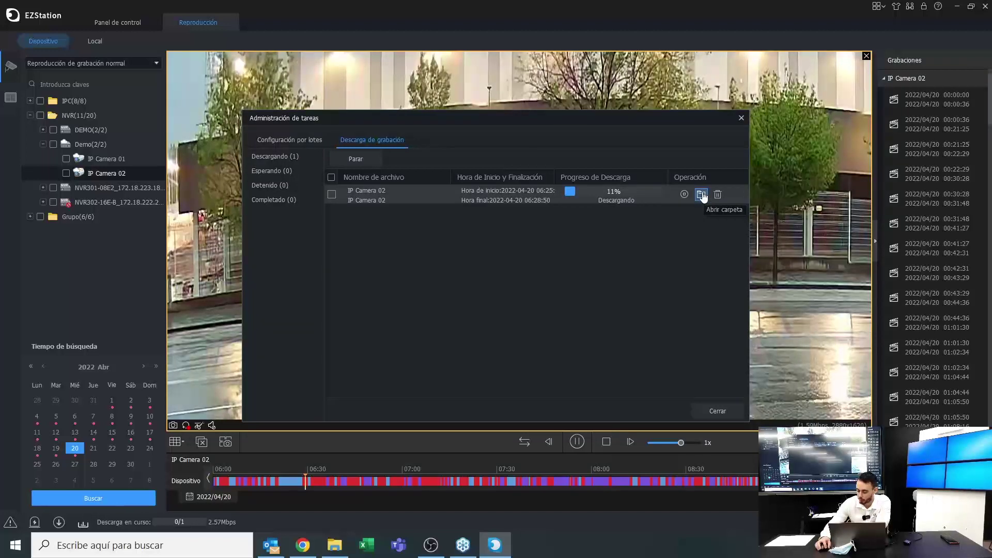
pyautogui.click(741, 119)
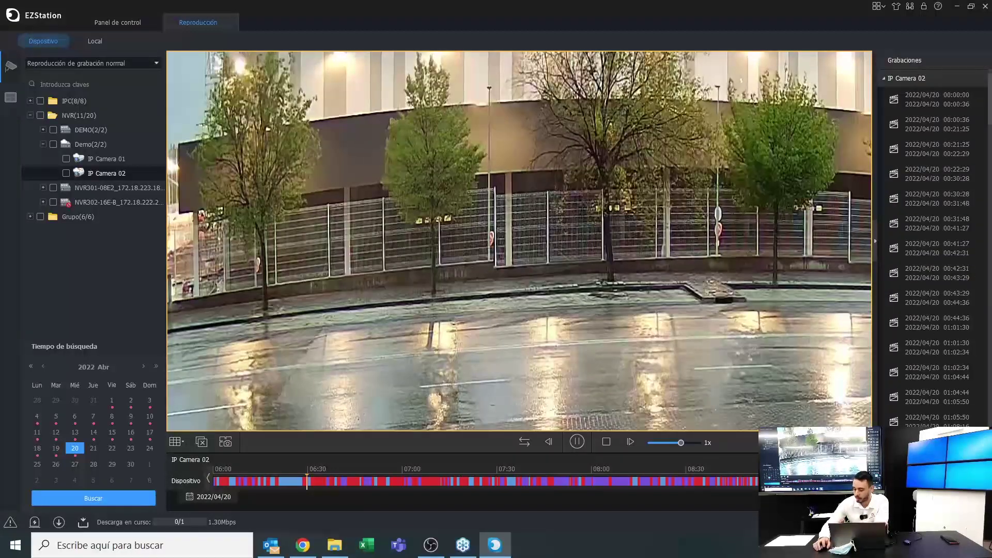
# Browse IP Camera 02's downloadable recordings without downloading, then check the clip download at 38%
pyautogui.click(925, 439)
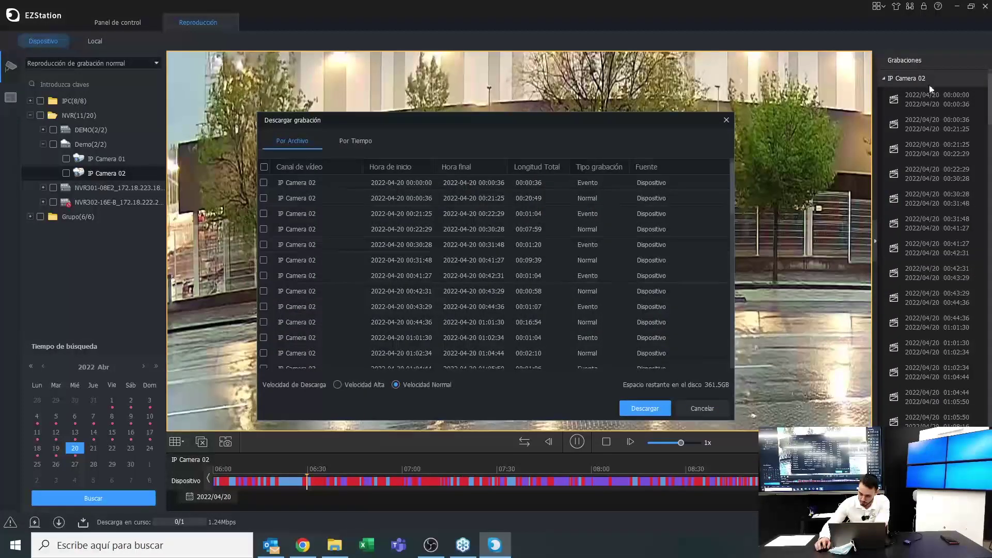
pyautogui.scroll(-2, 532, 304)
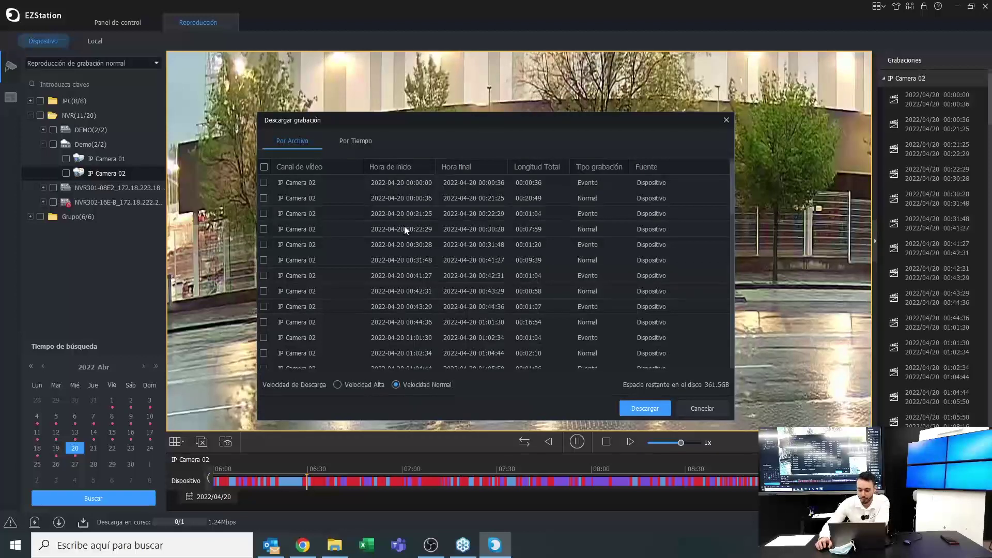
pyautogui.scroll(2, 484, 193)
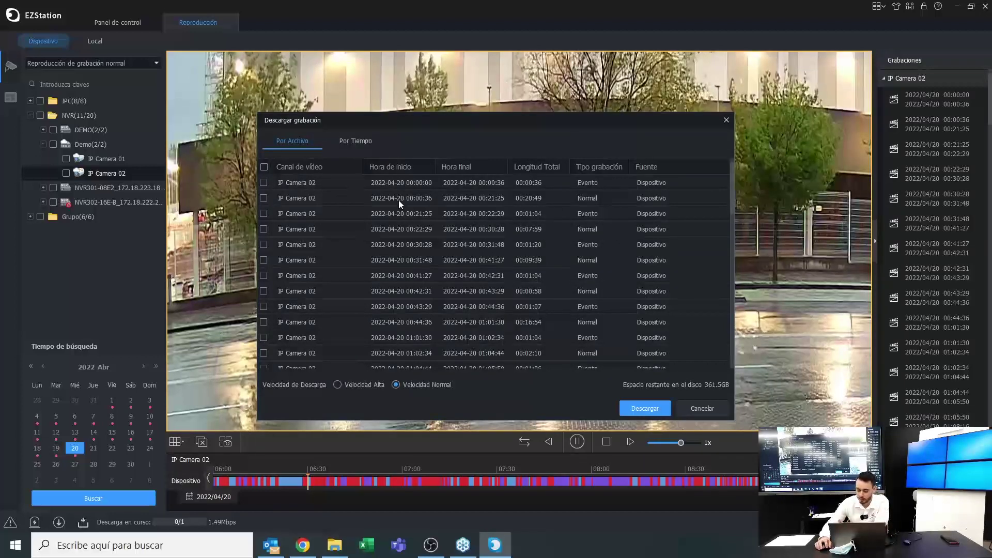
pyautogui.click(264, 183)
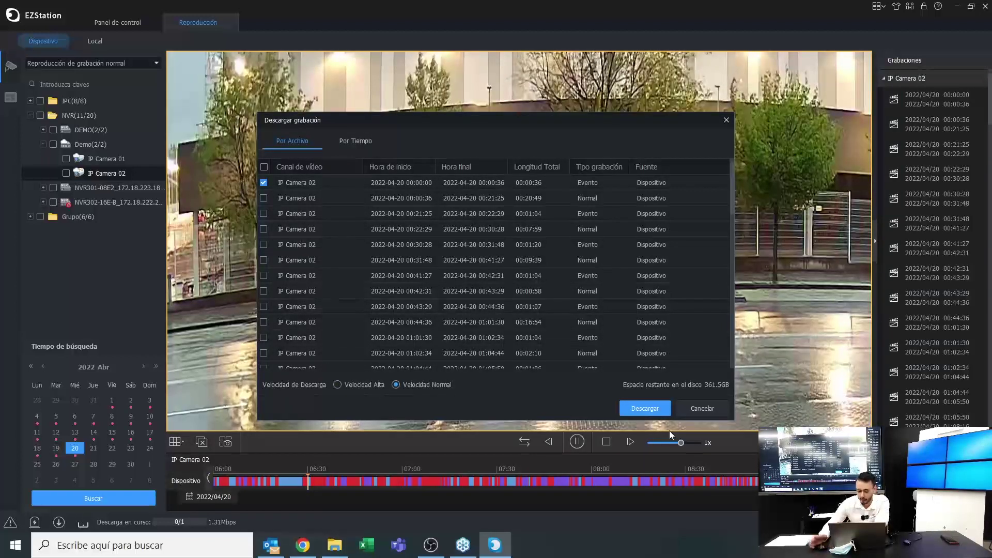
pyautogui.click(715, 409)
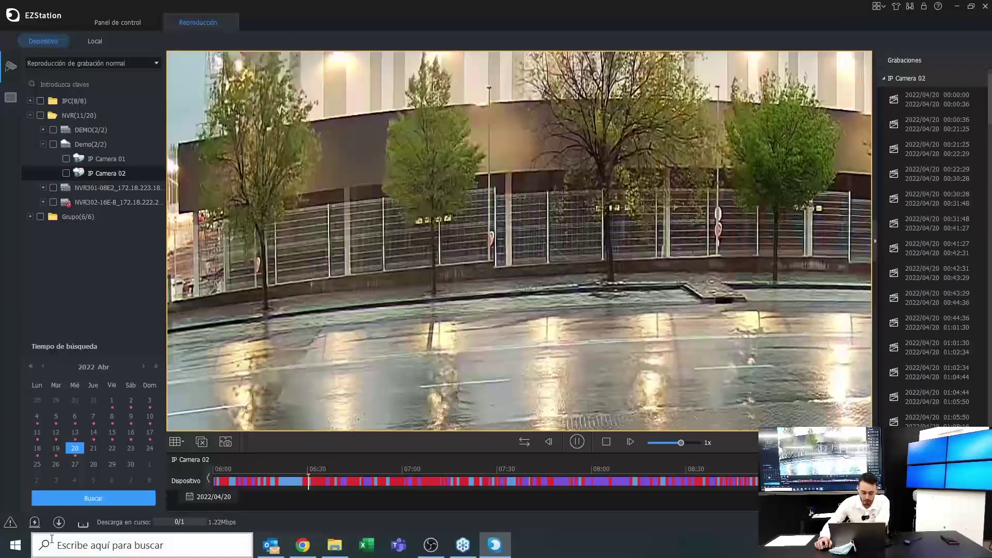
pyautogui.click(85, 522)
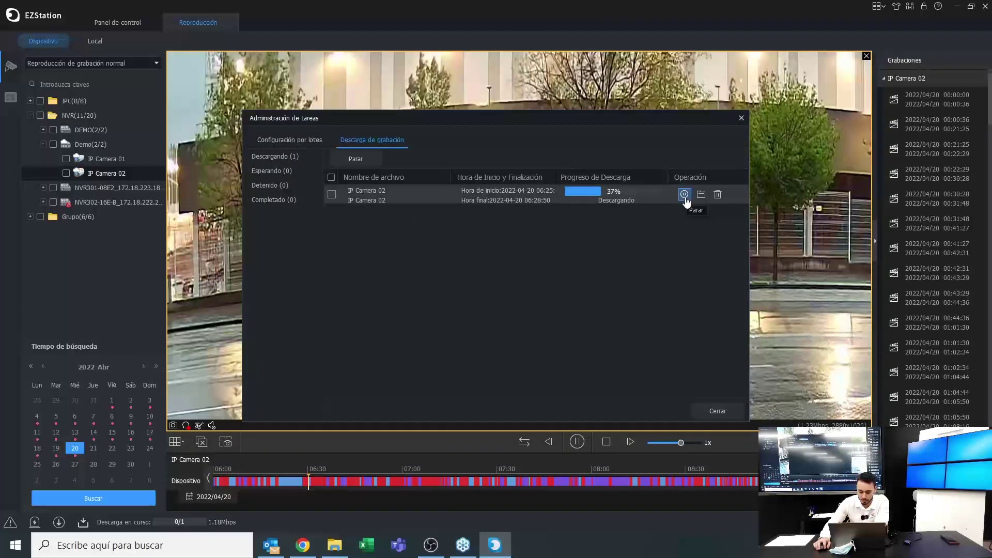
# Delete the IP Camera 02 clip download, close the task window, and list the playback modes
pyautogui.click(718, 194)
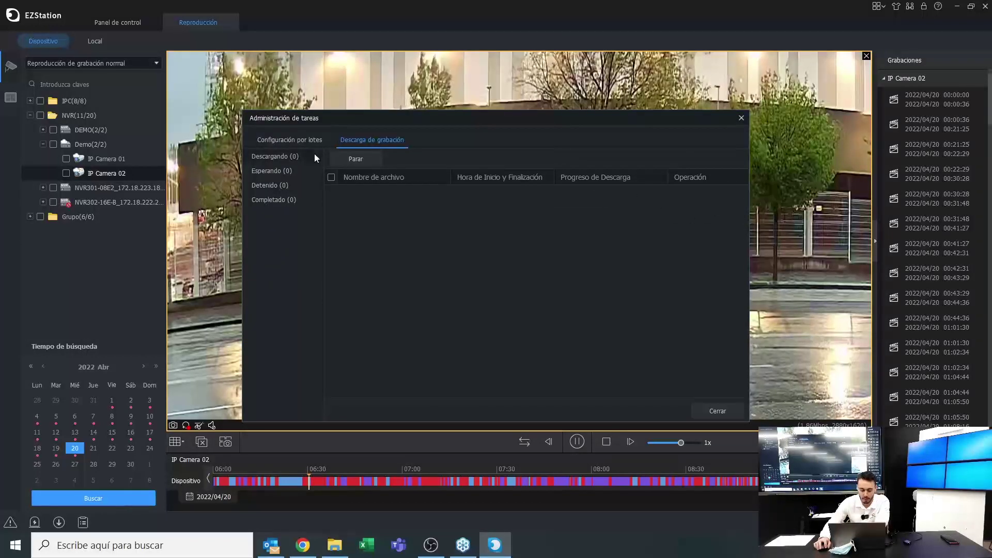
pyautogui.click(741, 118)
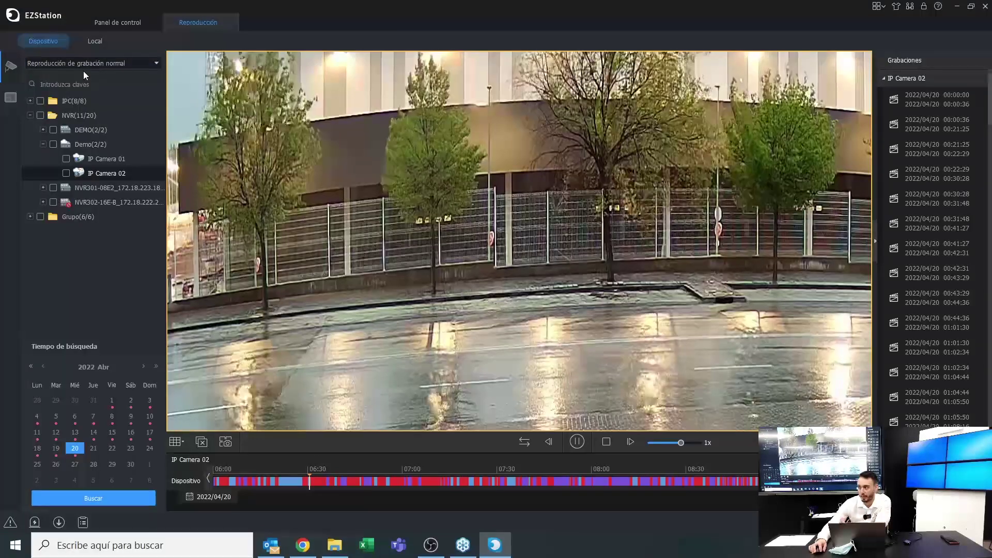
pyautogui.click(111, 64)
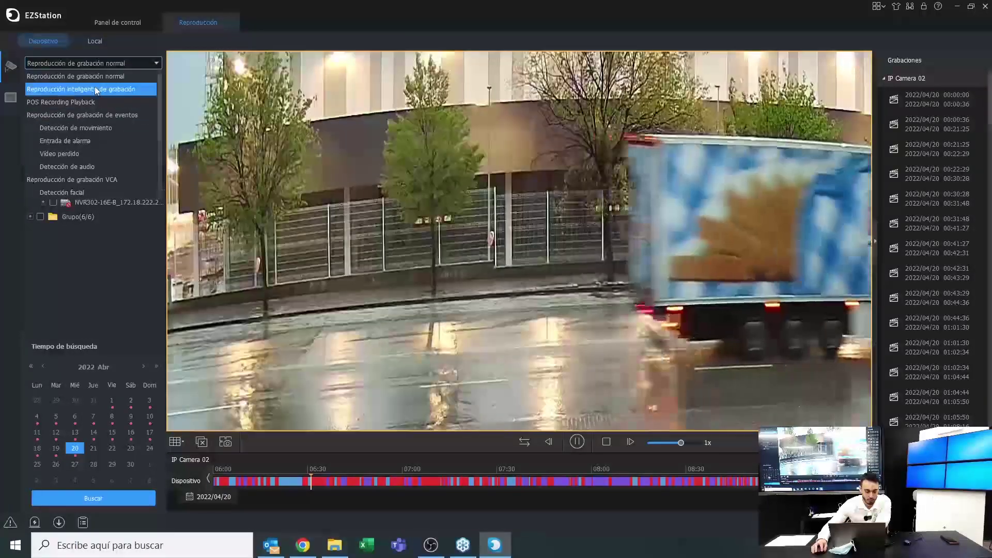
# Switch to intelligent playback and search IP Camera 02 under the Demo recorder for 20 April 2022
pyautogui.click(46, 91)
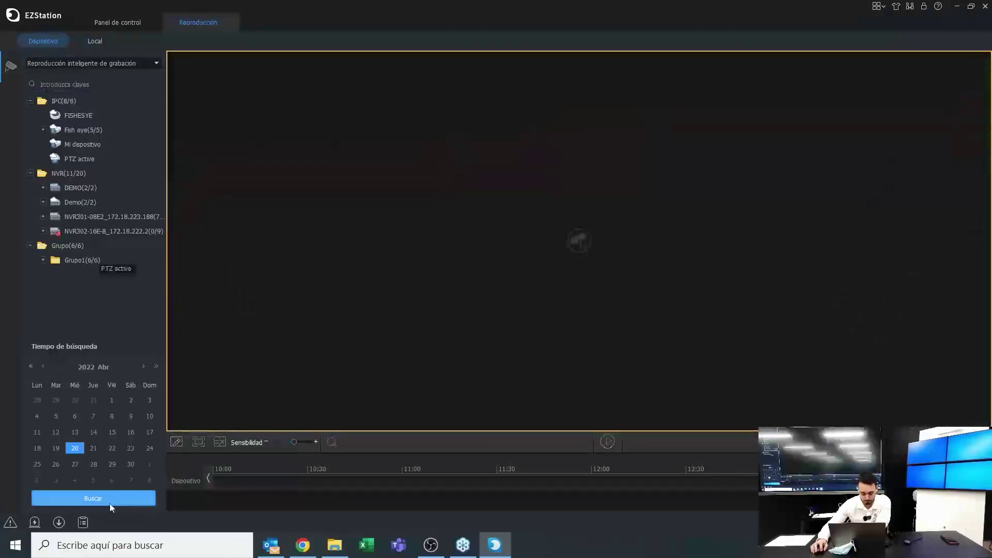
pyautogui.click(44, 202)
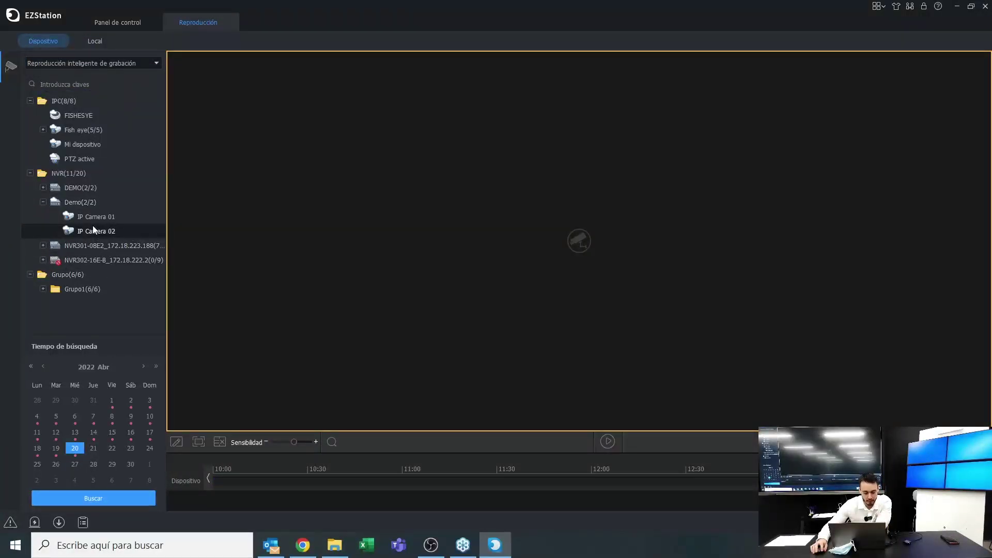
pyautogui.click(94, 229)
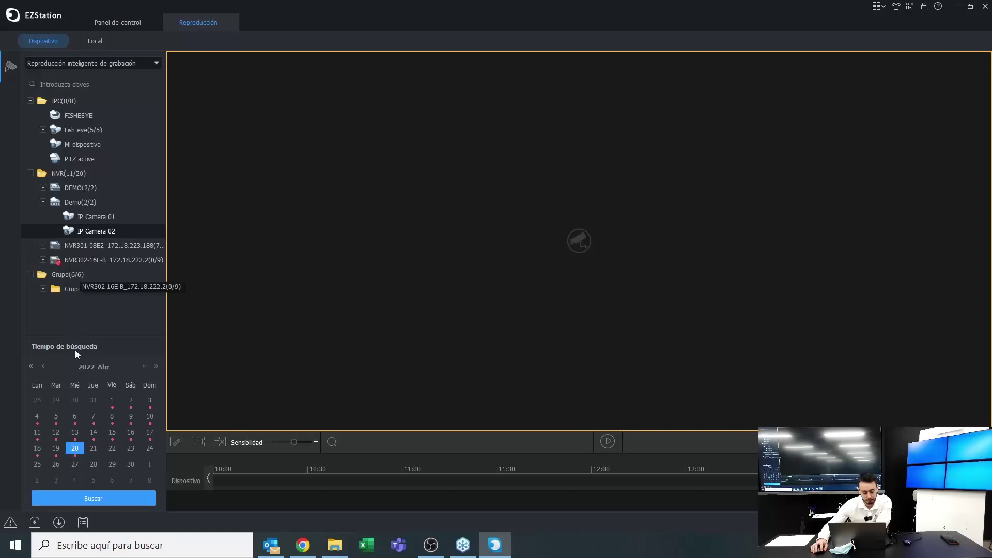
pyautogui.click(66, 493)
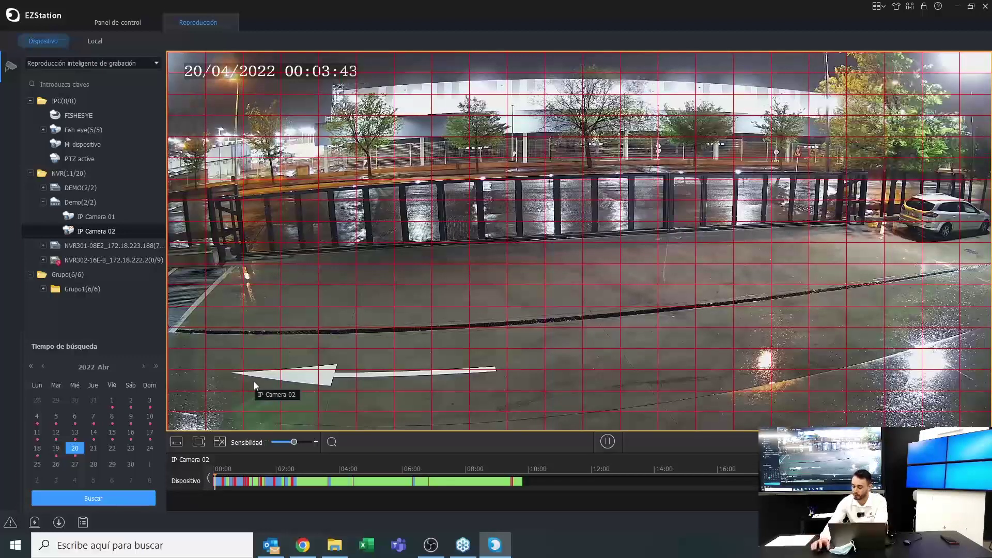
# Try the full-image and clear options on the motion-detection grid
pyautogui.moveTo(479, 541)
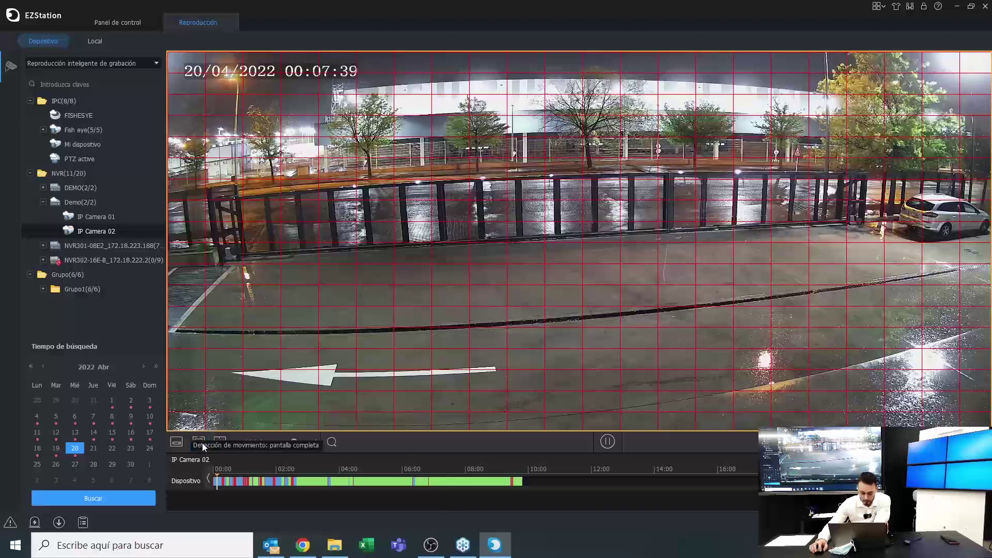
pyautogui.click(180, 442)
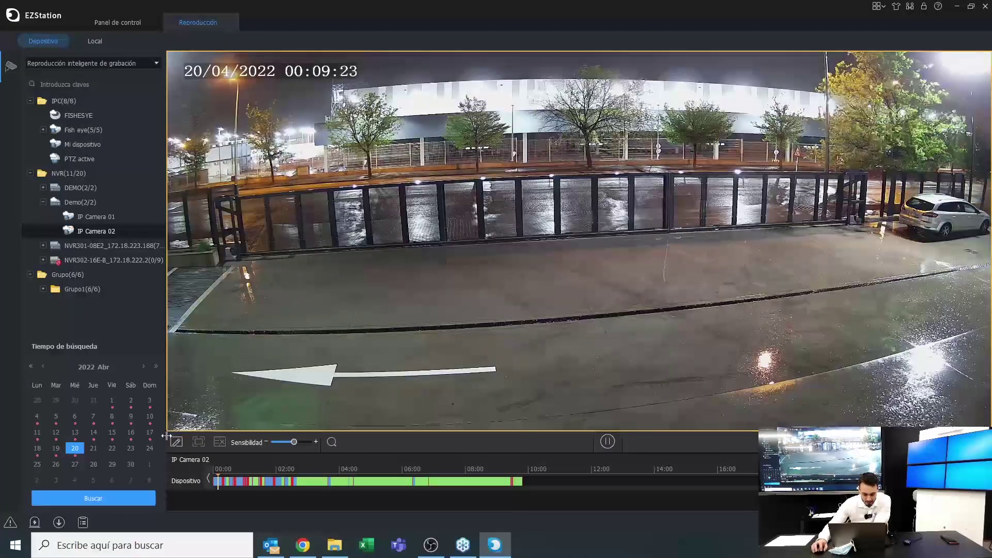
pyautogui.click(176, 441)
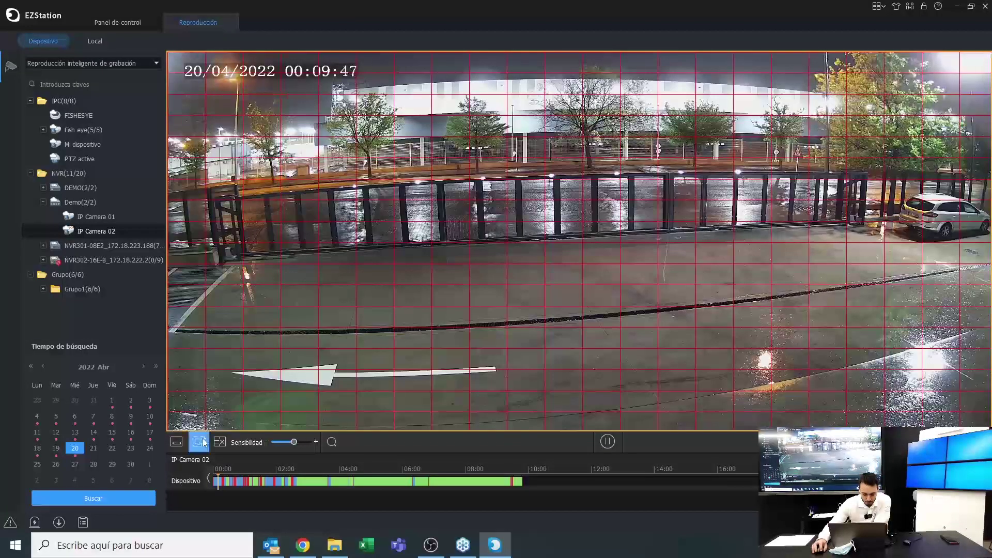
pyautogui.click(219, 442)
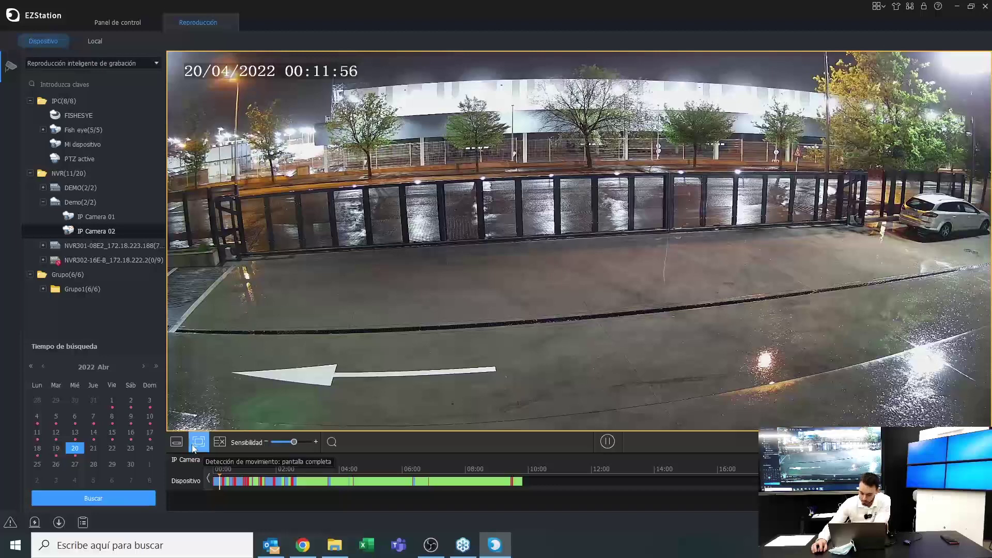
pyautogui.click(193, 444)
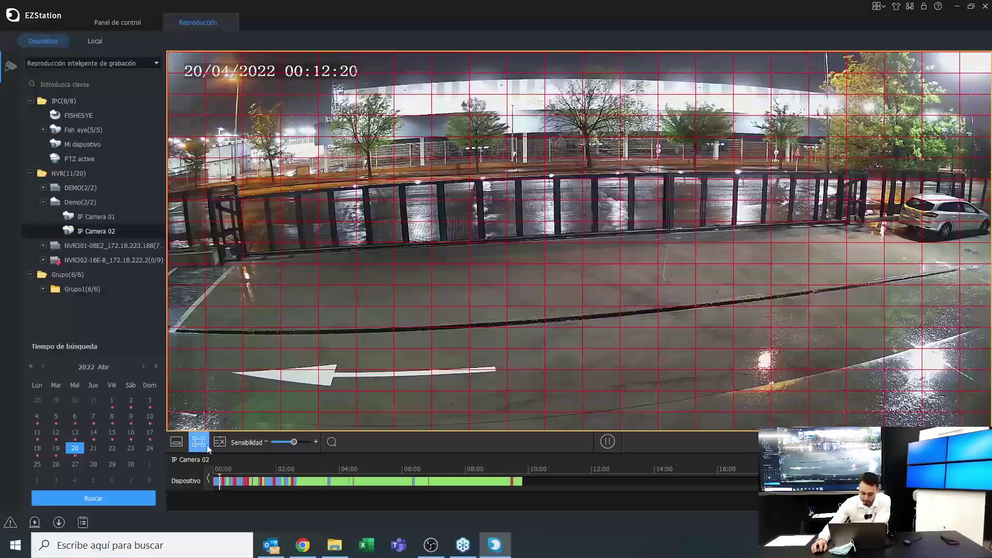
pyautogui.click(209, 447)
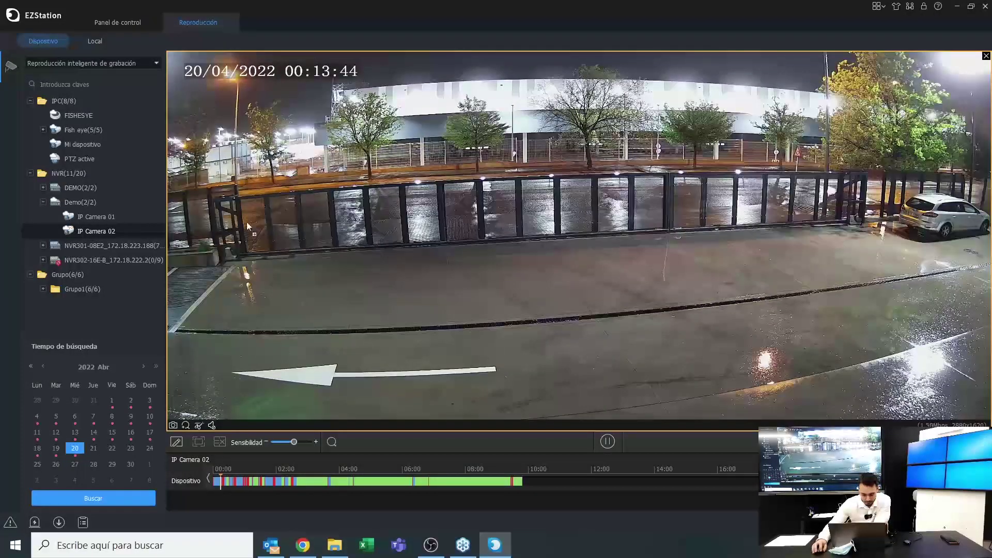
# Draw a detection area over the lower-left pavement, raise sensitivity slightly, and rerun the search
pyautogui.click(177, 442)
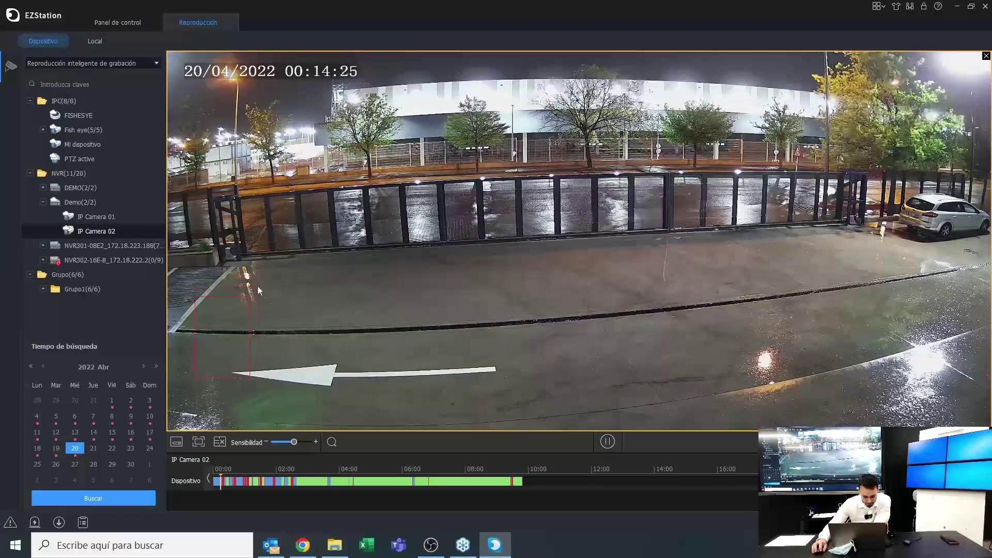
pyautogui.moveTo(258, 291); pyautogui.dragTo(512, 197)
pyautogui.moveTo(441, 265); pyautogui.dragTo(479, 261)
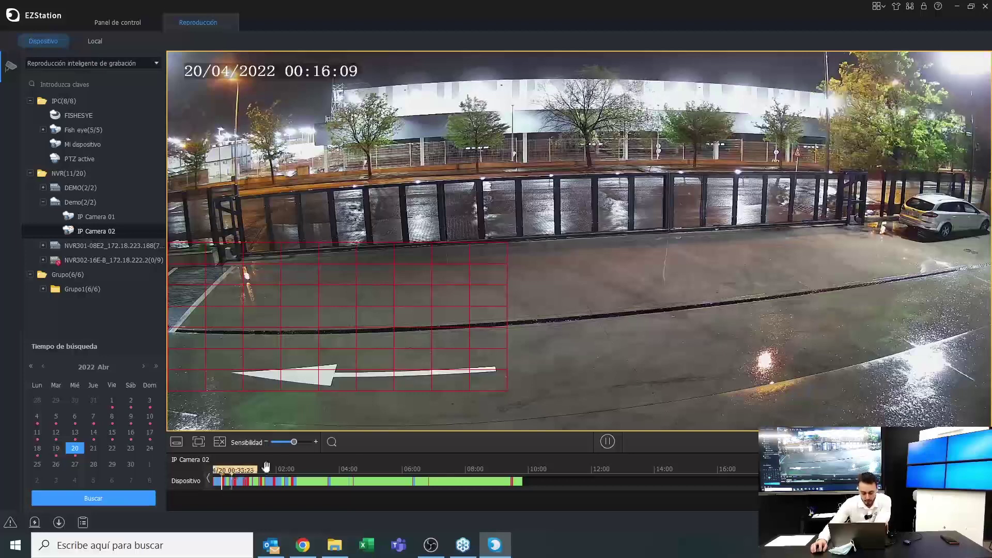
pyautogui.moveTo(294, 441); pyautogui.dragTo(303, 442)
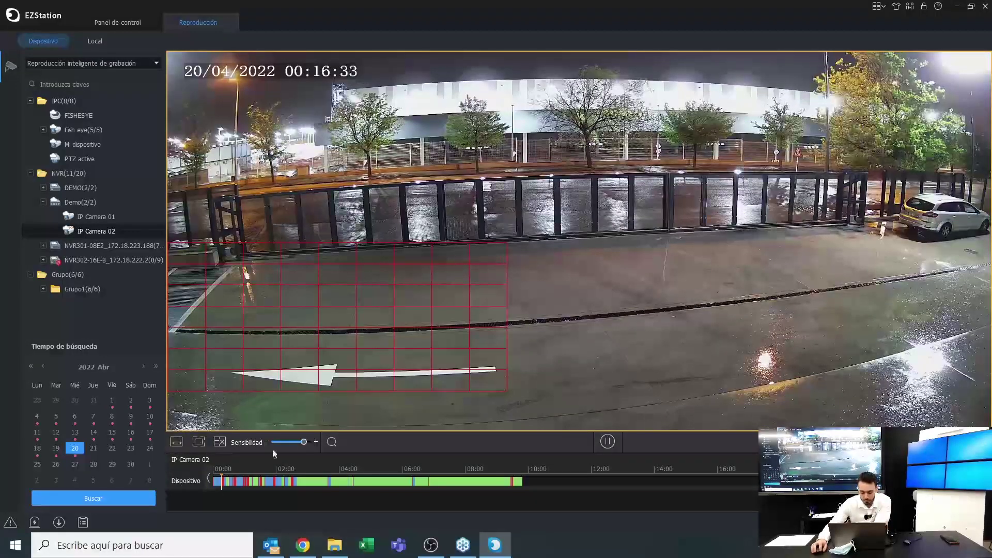
pyautogui.click(332, 442)
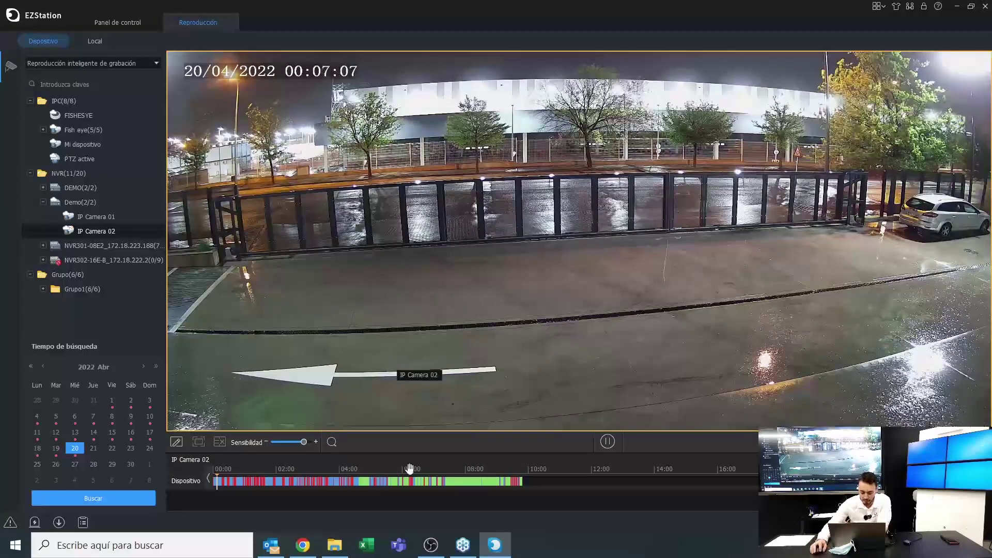
# Move playback to about 04:41 on the zoomed timeline and set the detection grid to the whole image
pyautogui.click(358, 482)
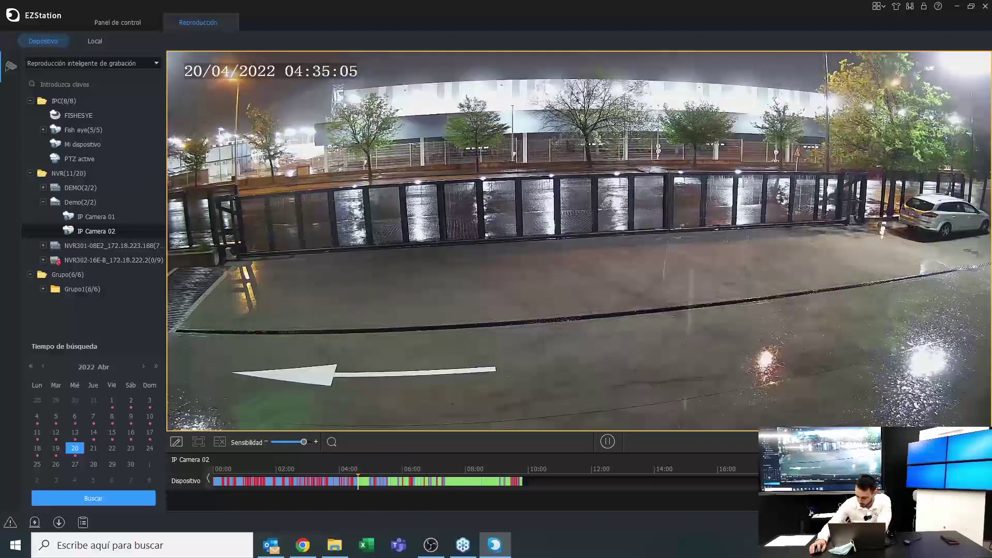
pyautogui.scroll(1, 373, 480)
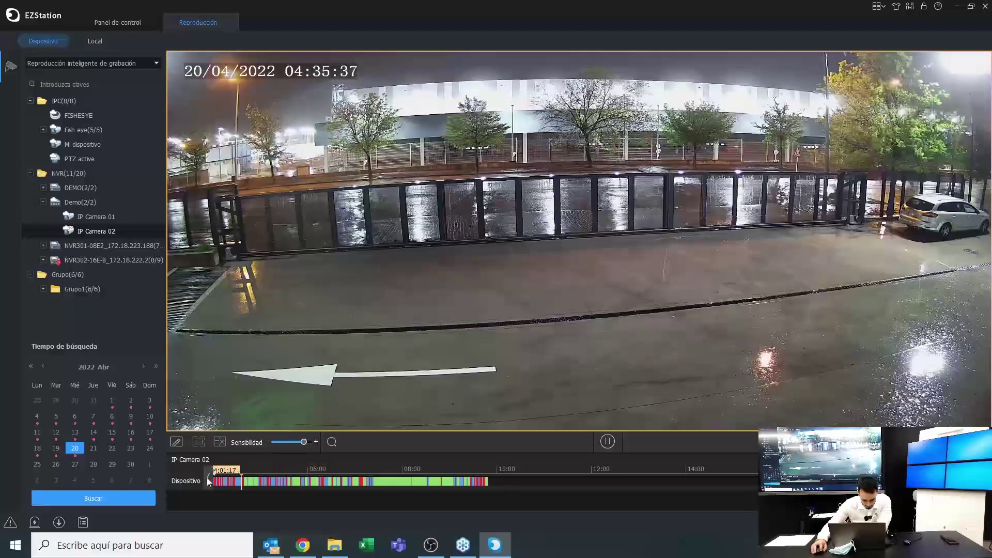
pyautogui.scroll(1, 212, 482)
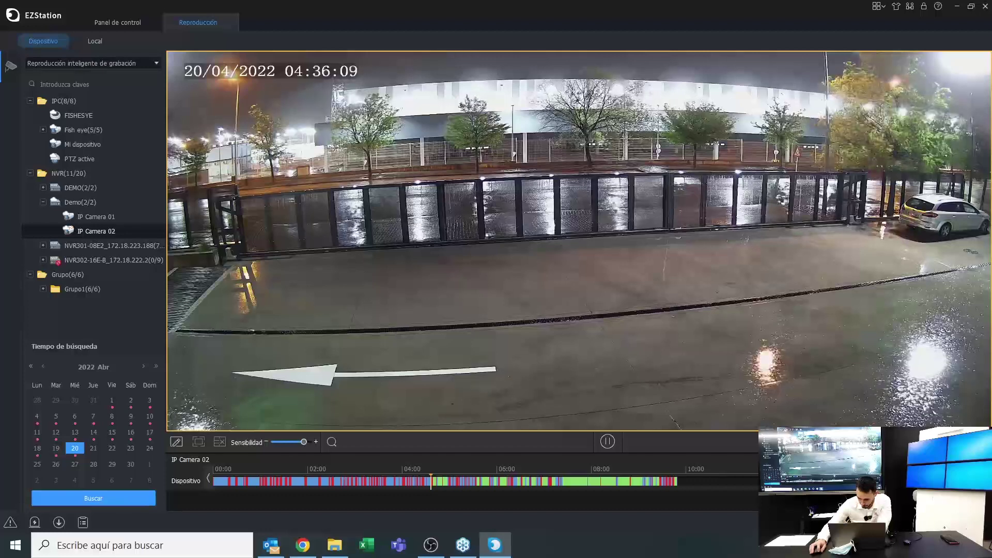
pyautogui.scroll(1, 585, 481)
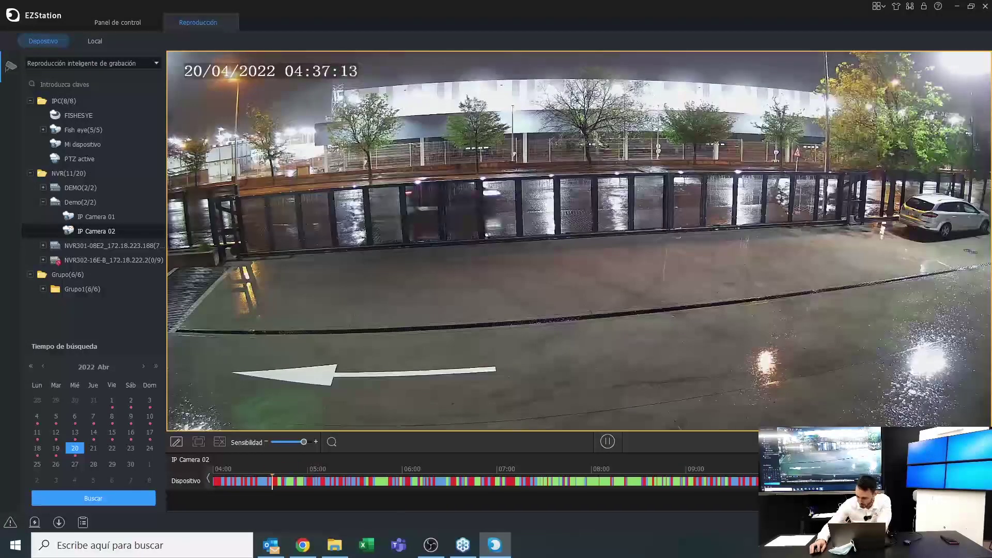
pyautogui.click(277, 483)
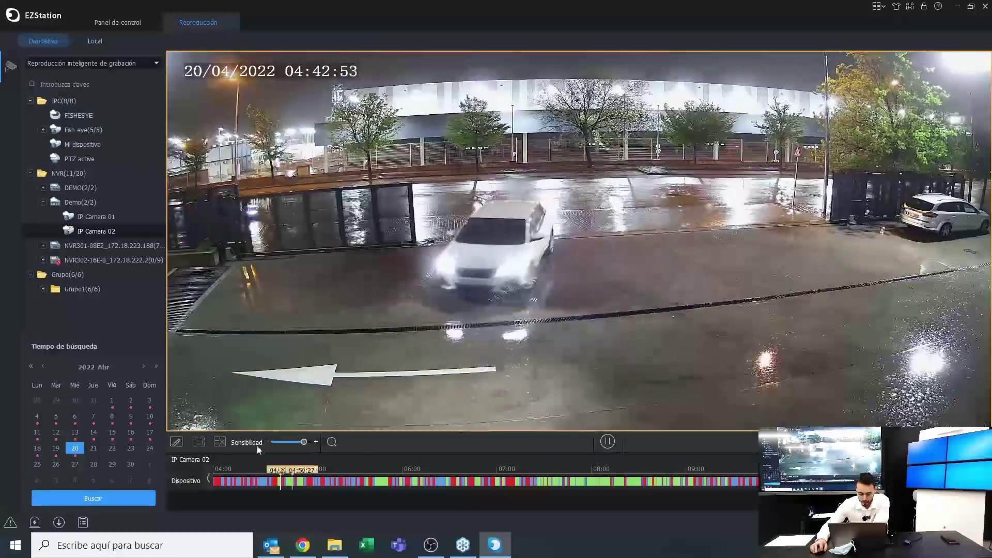
pyautogui.click(212, 426)
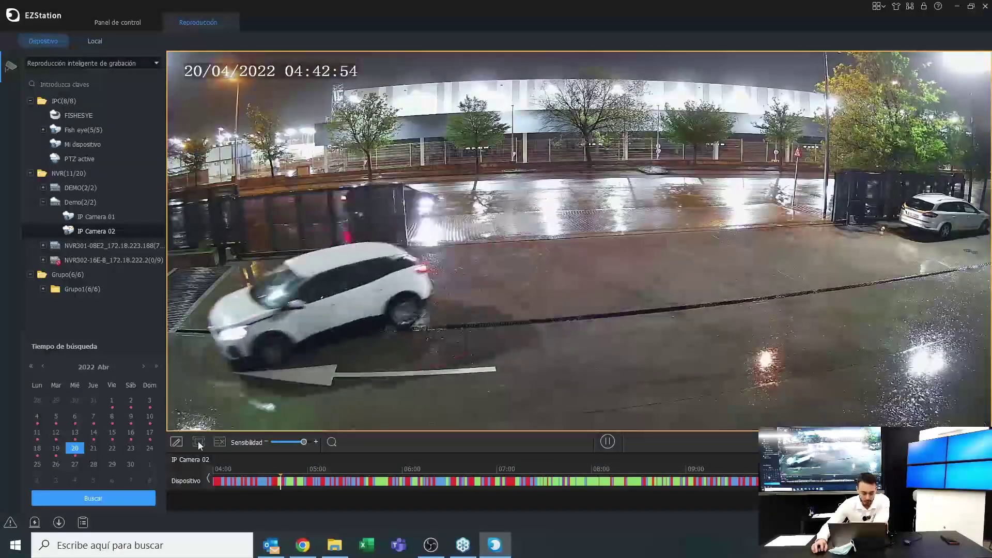
pyautogui.click(198, 446)
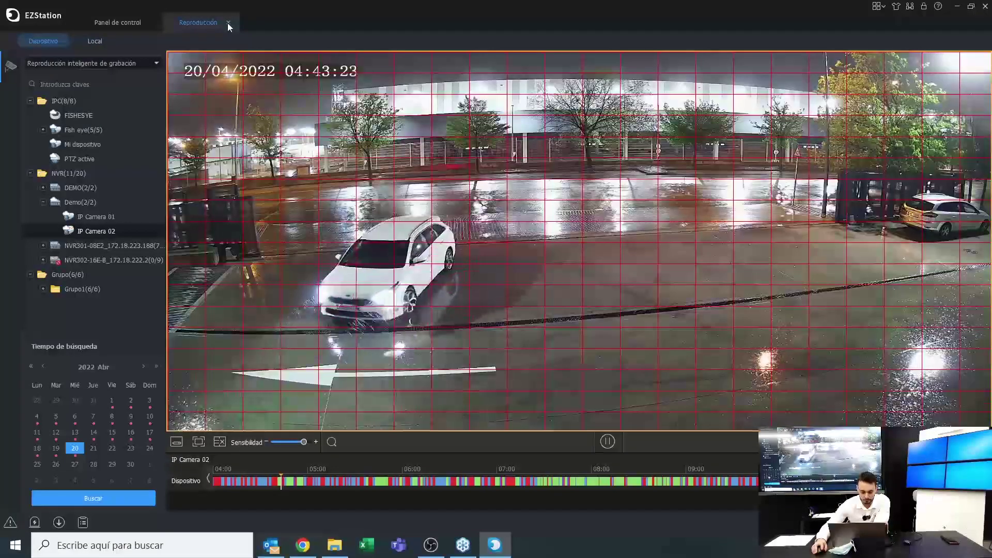
# Close playback, view the Videowall module, then open device management from the control panel
pyautogui.click(228, 23)
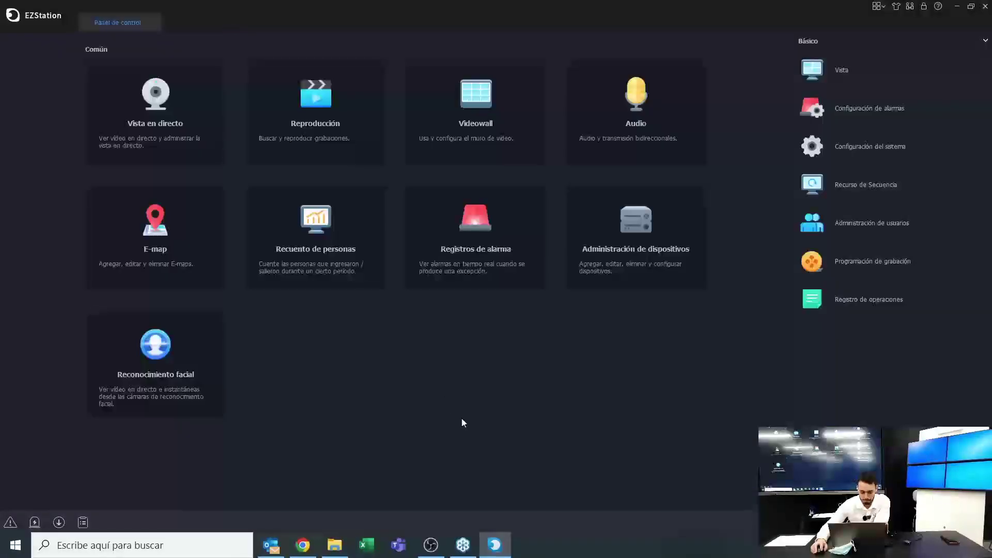
pyautogui.click(495, 148)
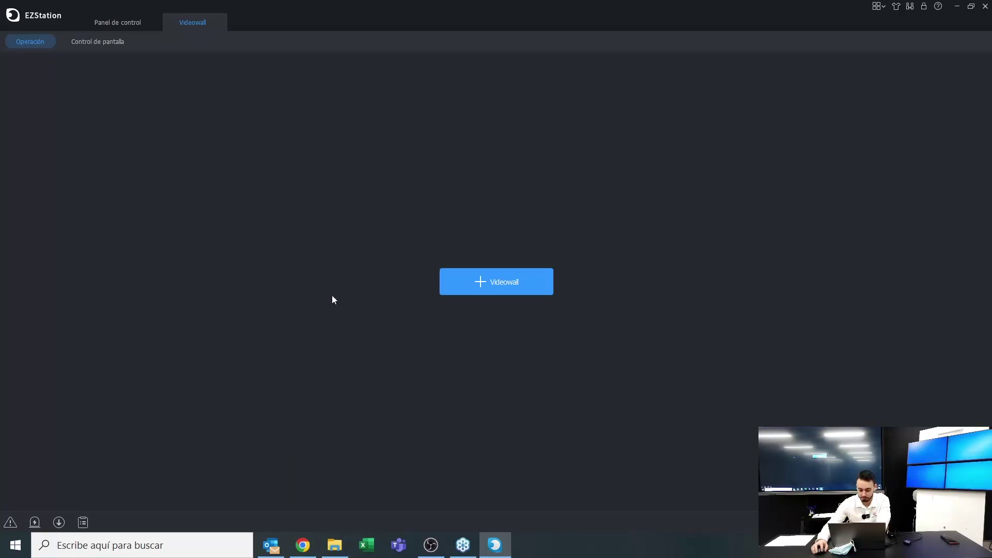
pyautogui.click(488, 291)
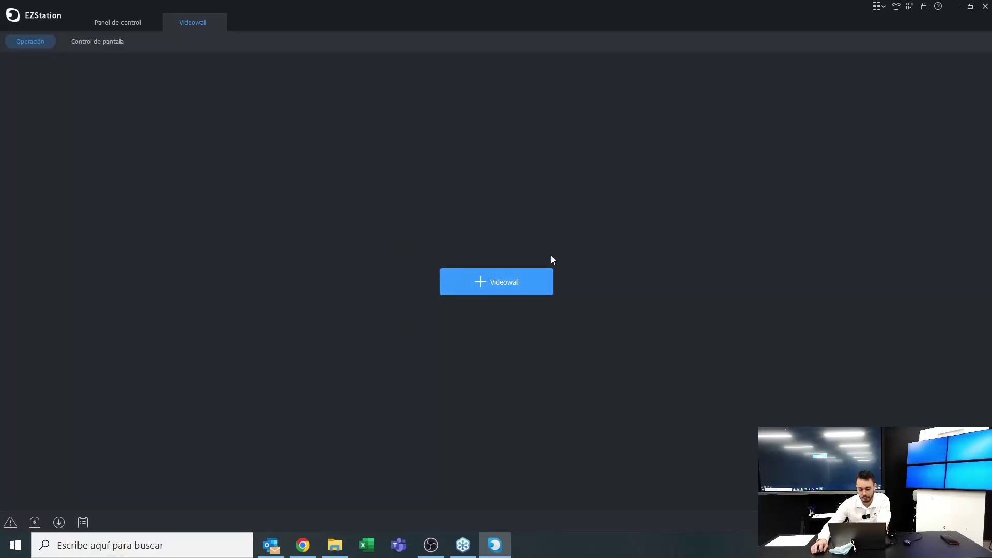
pyautogui.click(144, 24)
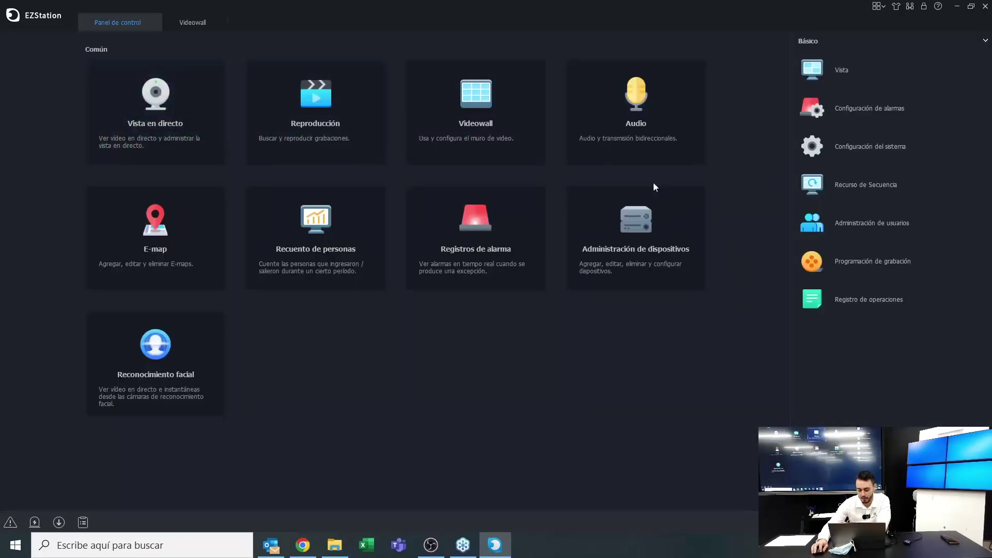
pyautogui.click(606, 219)
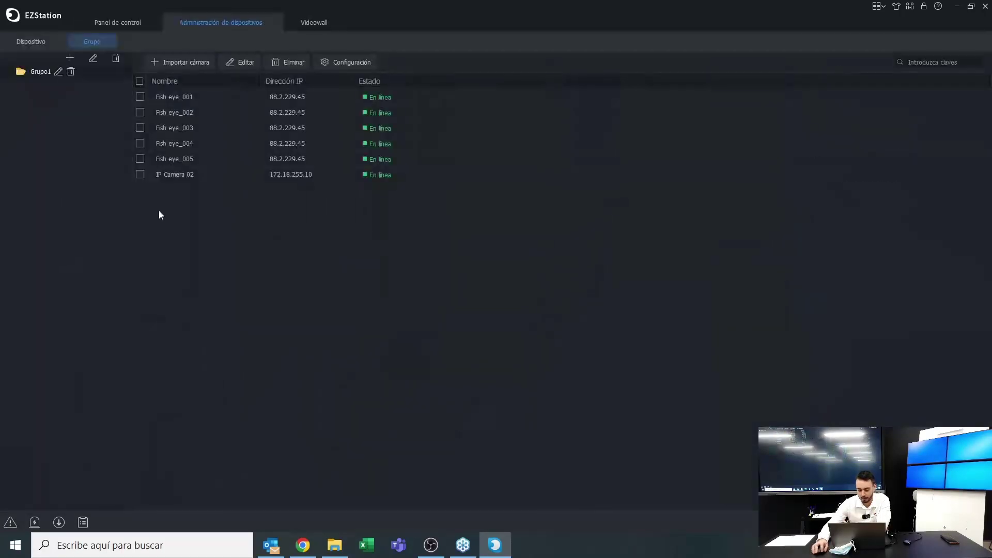
# Select the ADU8706-E in the decoder device list, then return to the Videowall page
pyautogui.click(25, 40)
pyautogui.click(47, 79)
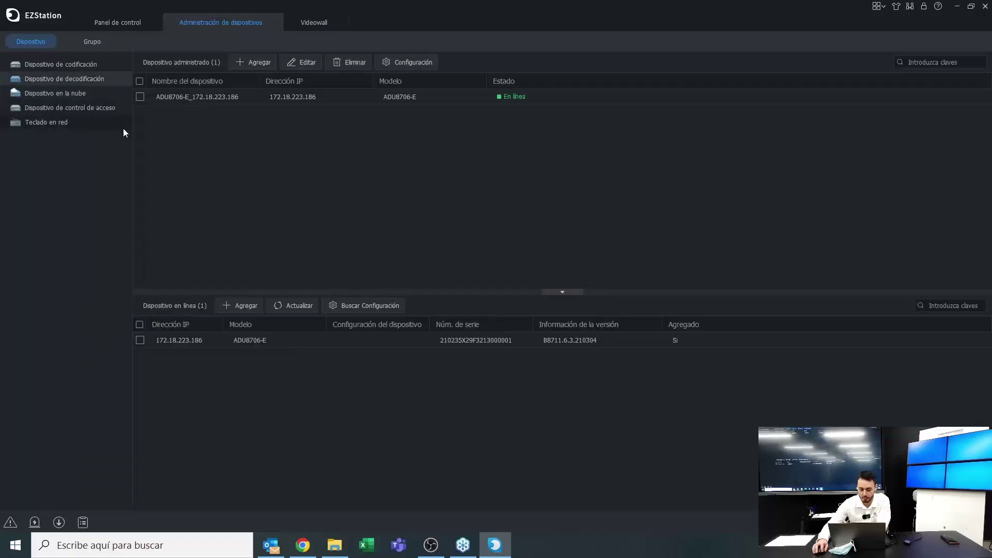
pyautogui.click(144, 100)
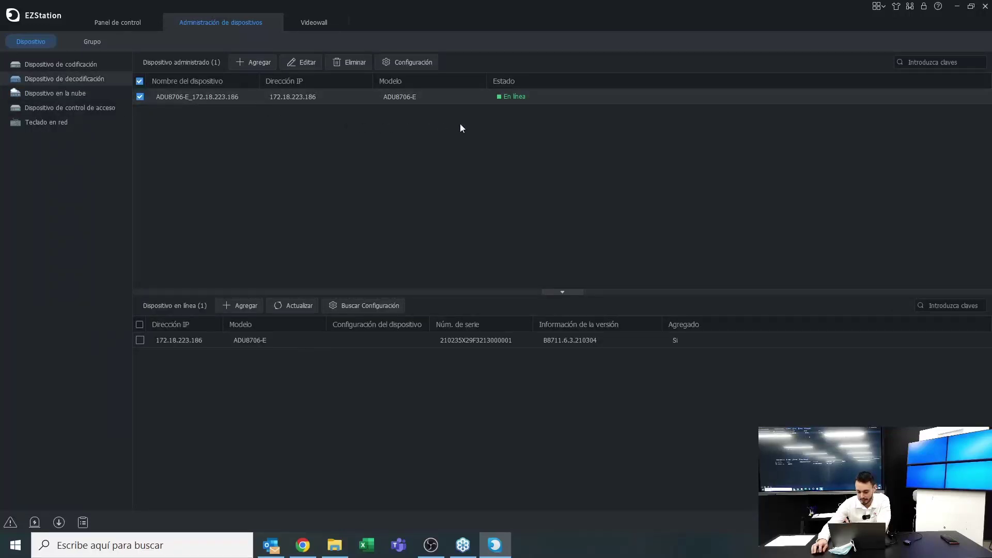
pyautogui.click(273, 22)
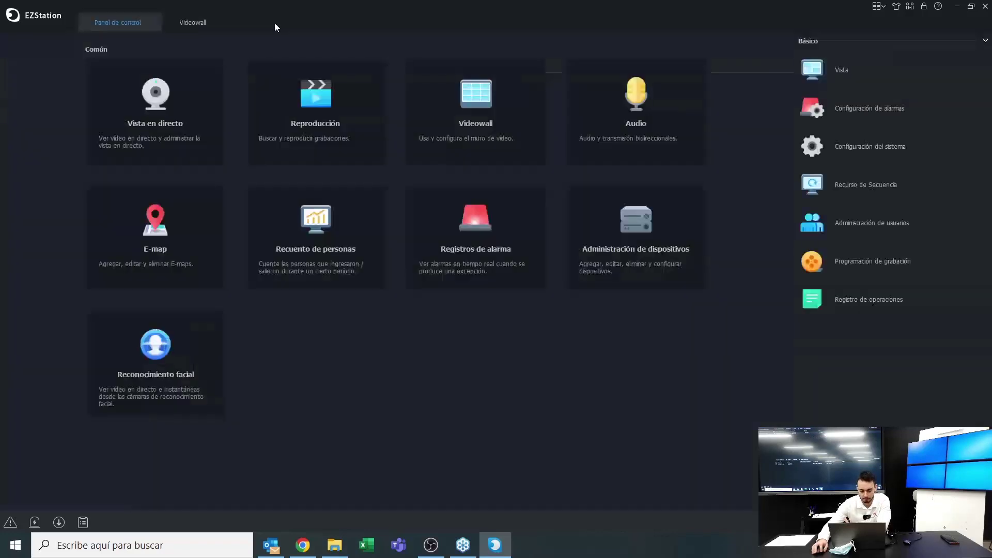
pyautogui.click(187, 18)
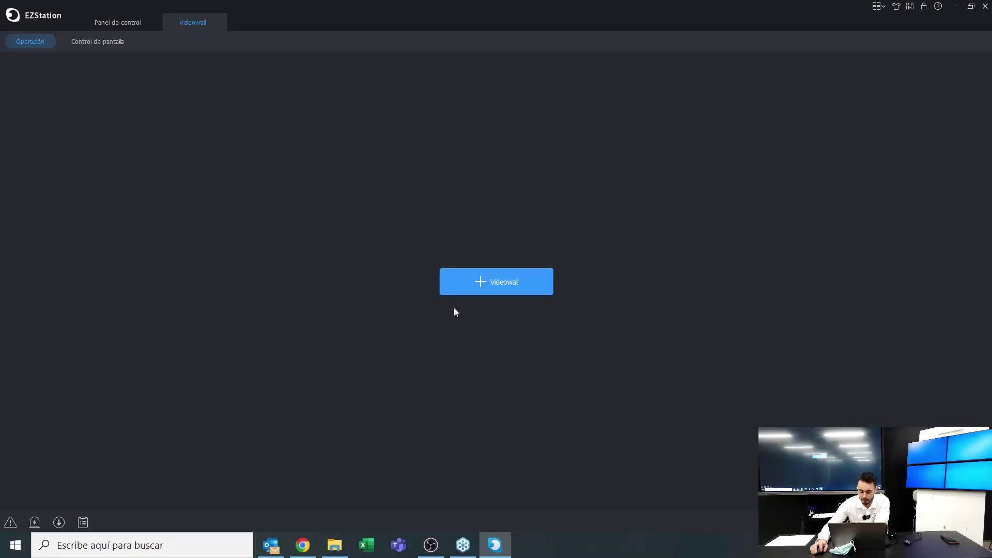
# Switch between the Control de pantalla and Operación pages and reopen the Videowall tab
pyautogui.click(95, 40)
pyautogui.click(38, 42)
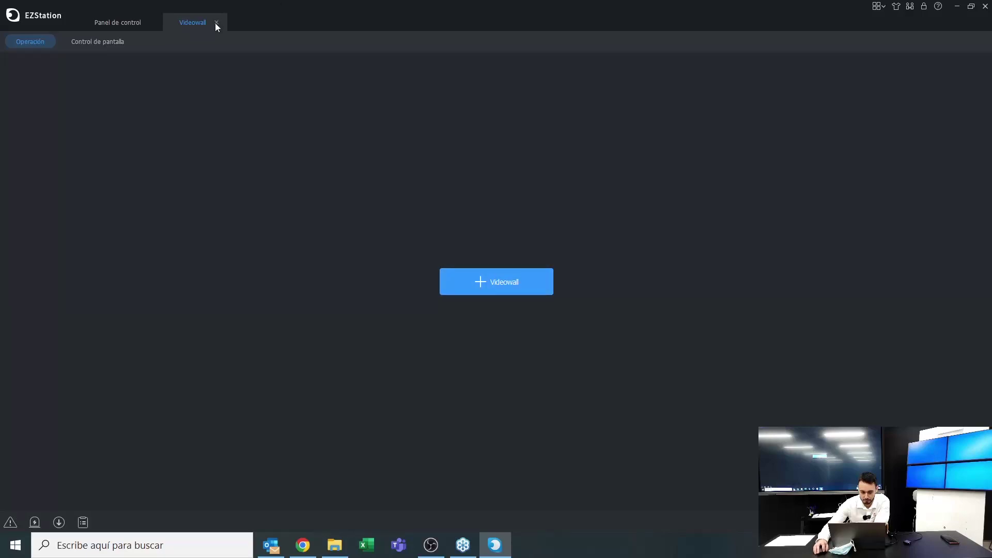
pyautogui.click(216, 23)
pyautogui.click(485, 142)
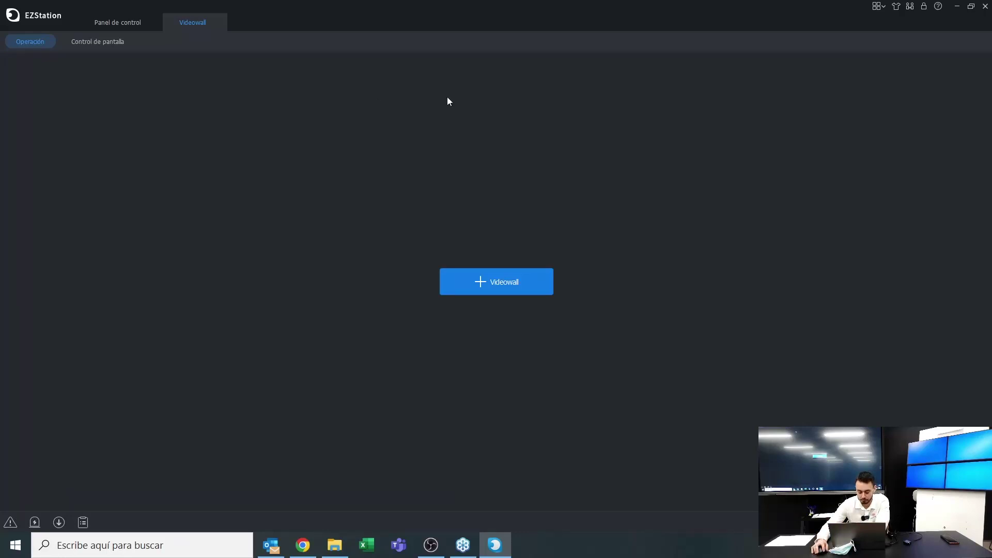
# Exit EZStation, confirming the quit prompt with Sí
pyautogui.click(986, 10)
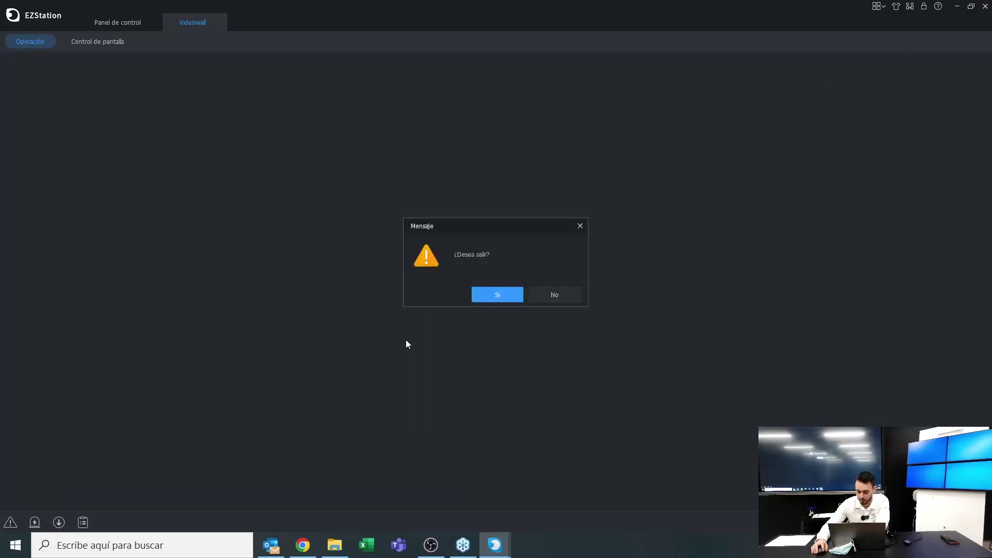
pyautogui.click(490, 296)
pyautogui.click(112, 547)
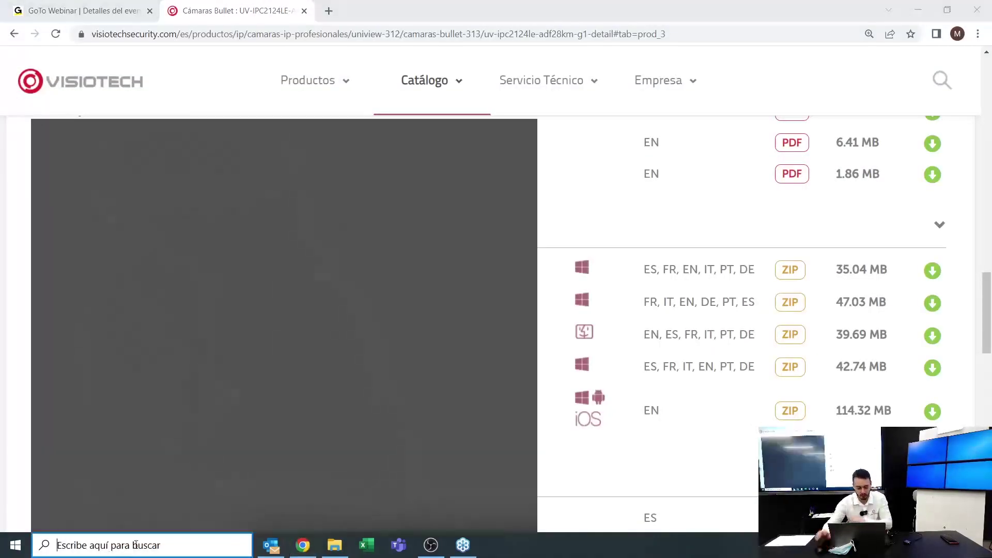
# Relaunch EZStation 3.0 from Windows search ('ezst') and log in again with the admin password
pyautogui.write('ezst')
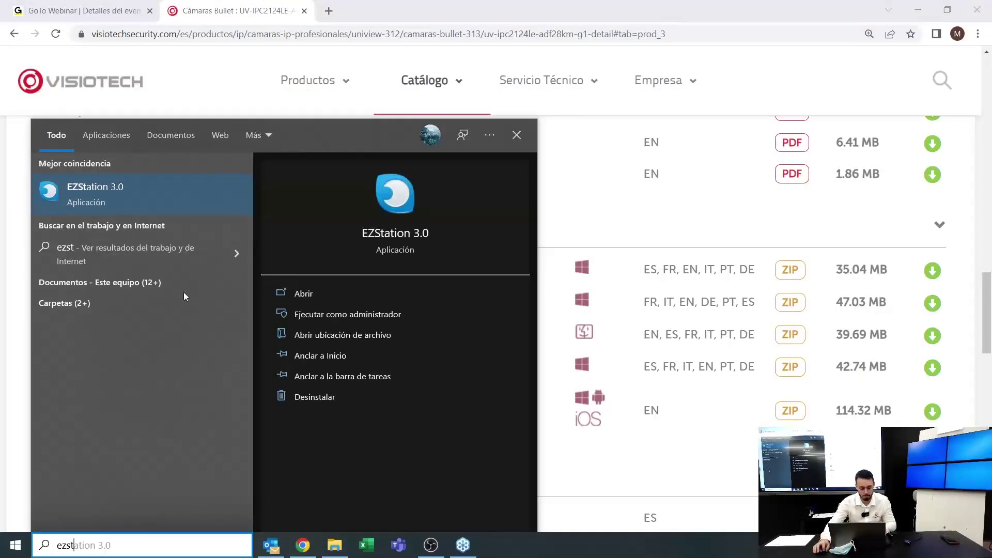
pyautogui.click(203, 181)
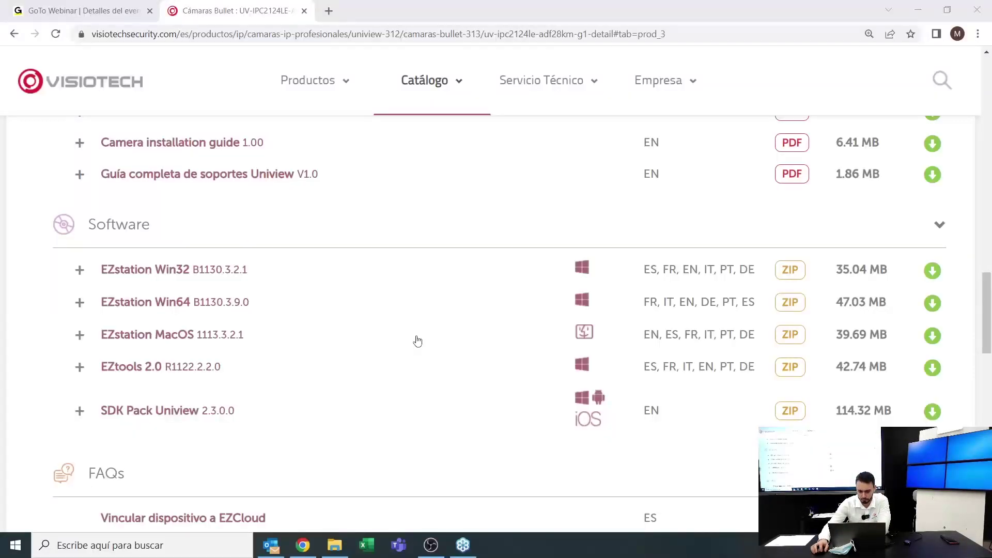
pyautogui.hotkey('ctrl', 'Tab')
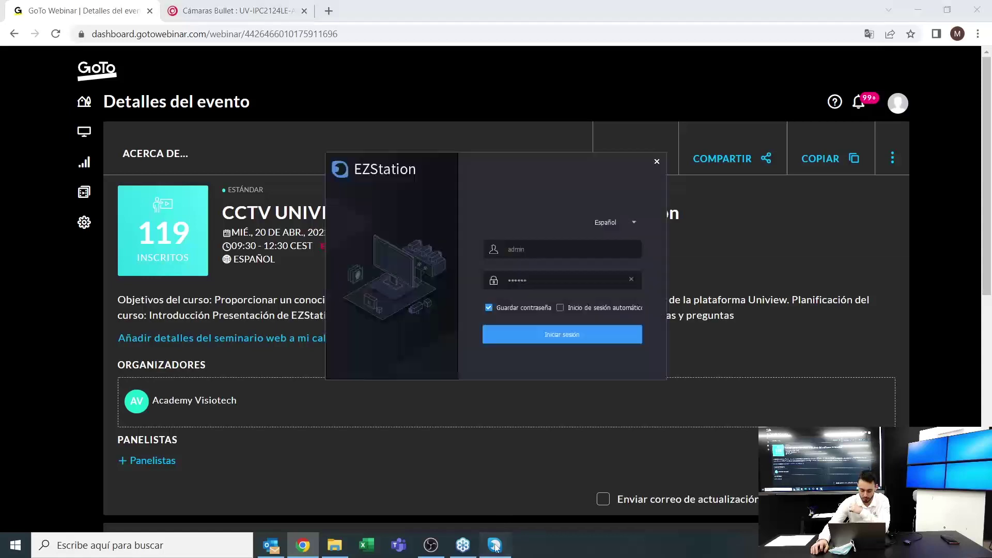
pyautogui.hotkey('ctrl', 'a')
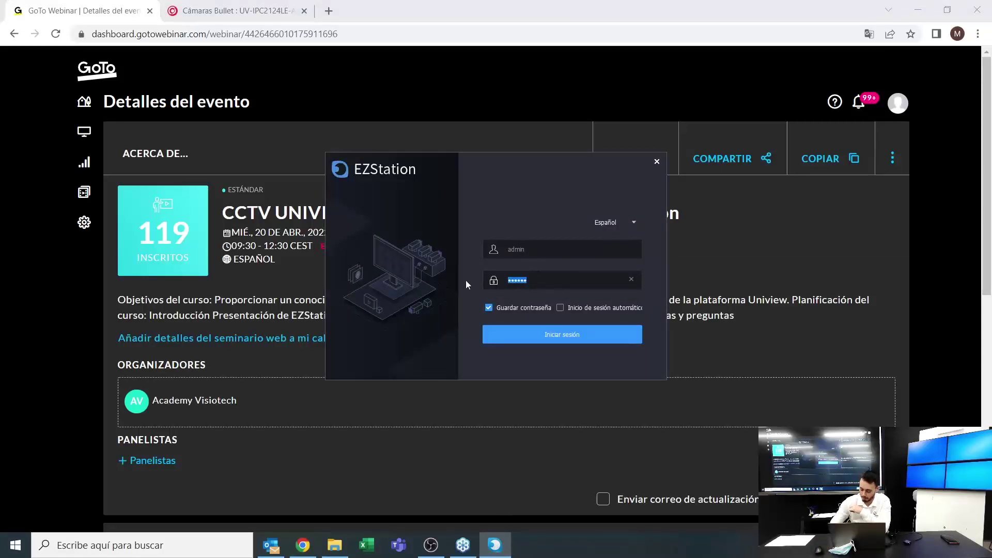
pyautogui.write('123456')
pyautogui.press('Return')
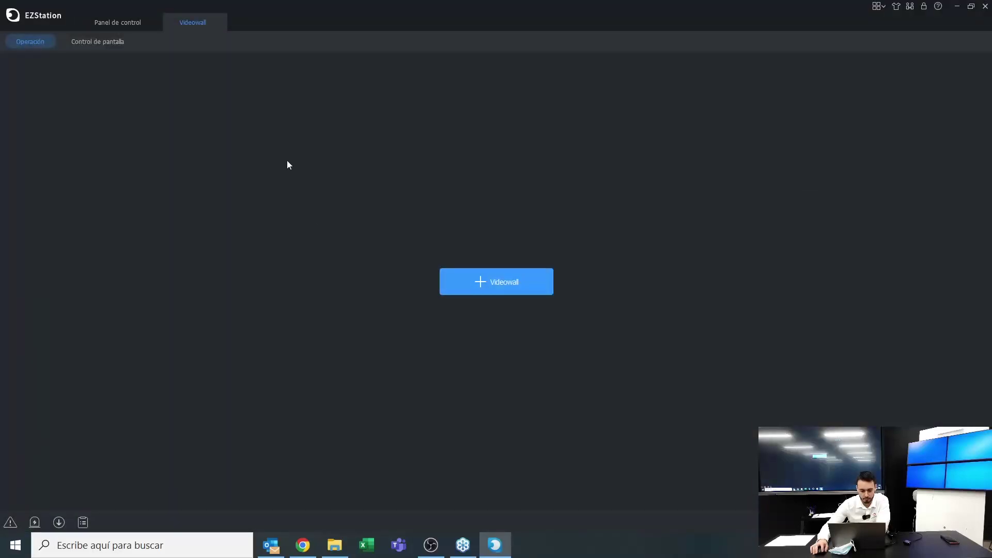
# Add a Video Wall DX and rename it from 'Videowall 1' to 'Videoprueba'
pyautogui.click(455, 274)
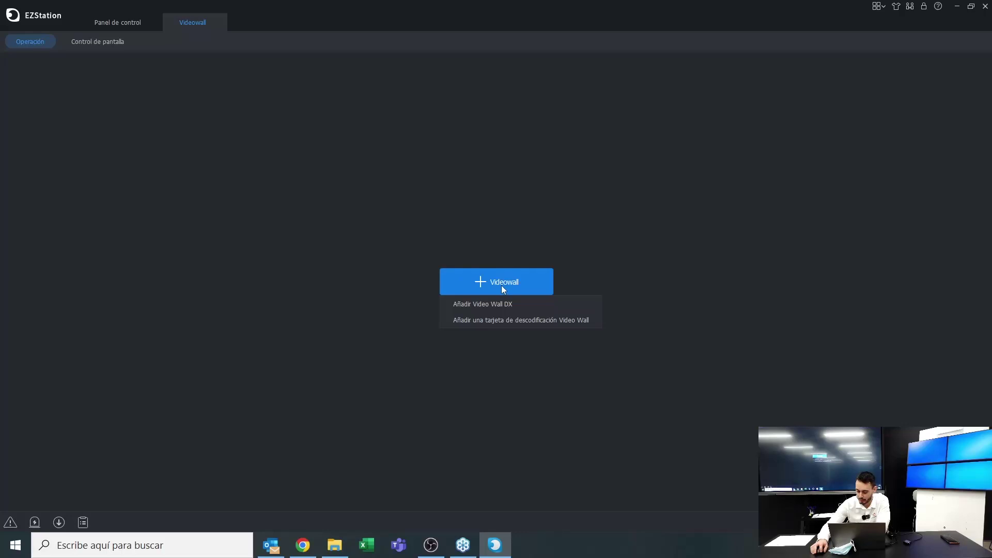
pyautogui.click(475, 308)
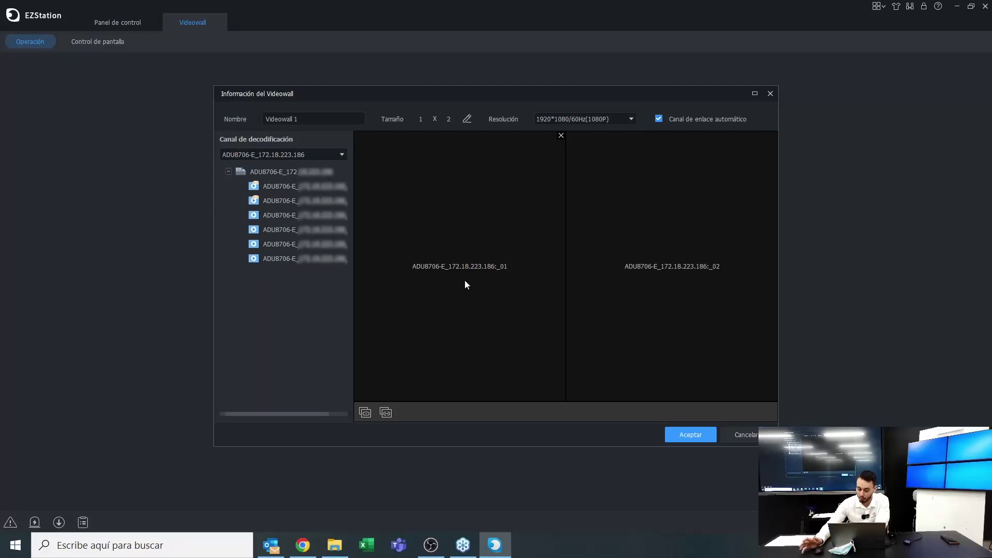
pyautogui.moveTo(333, 120); pyautogui.dragTo(235, 107)
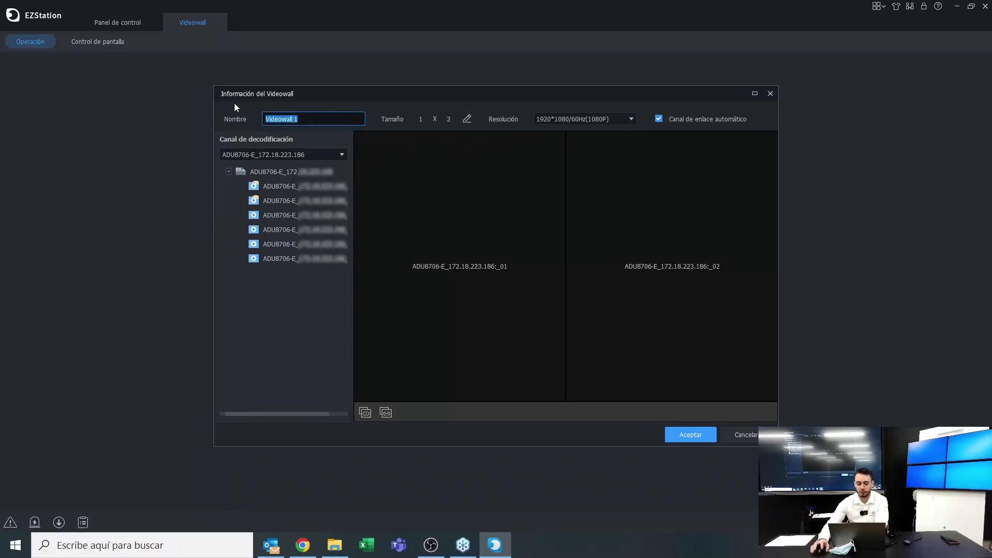
pyautogui.write('Vidio')
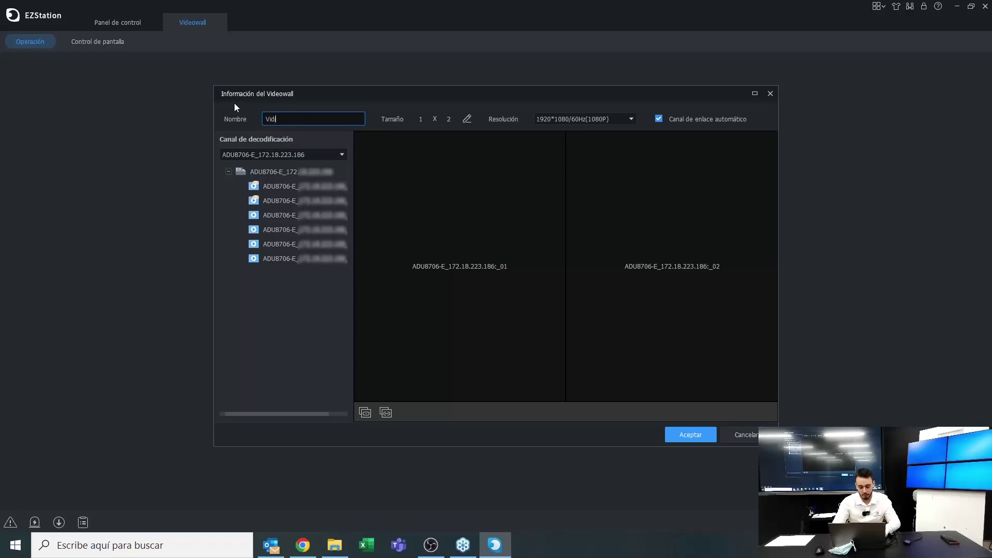
pyautogui.press('BackSpace')
pyautogui.press('BackSpace')
pyautogui.write('eoprueba')
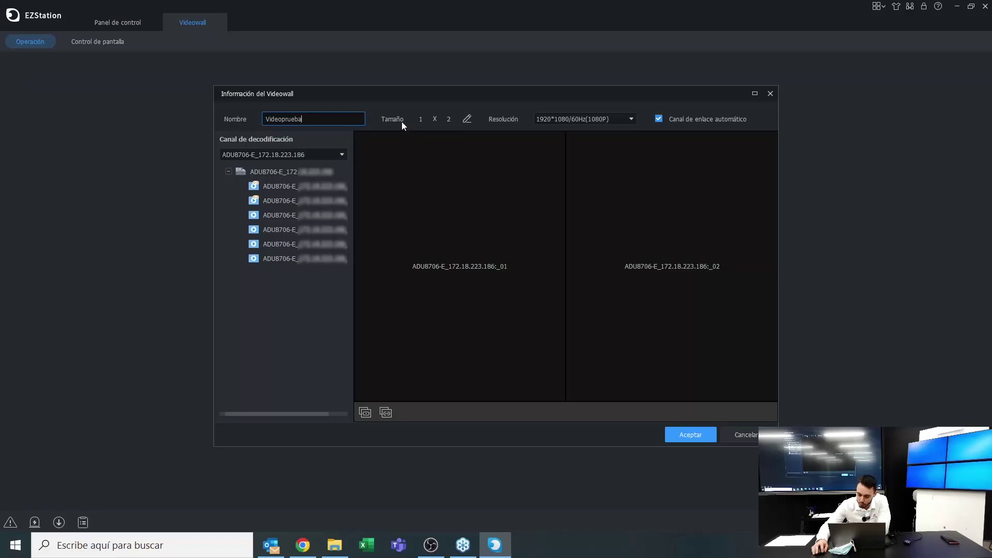
# Change the videowall size to 2 rows, making it a 2 x 2 wall
pyautogui.click(467, 119)
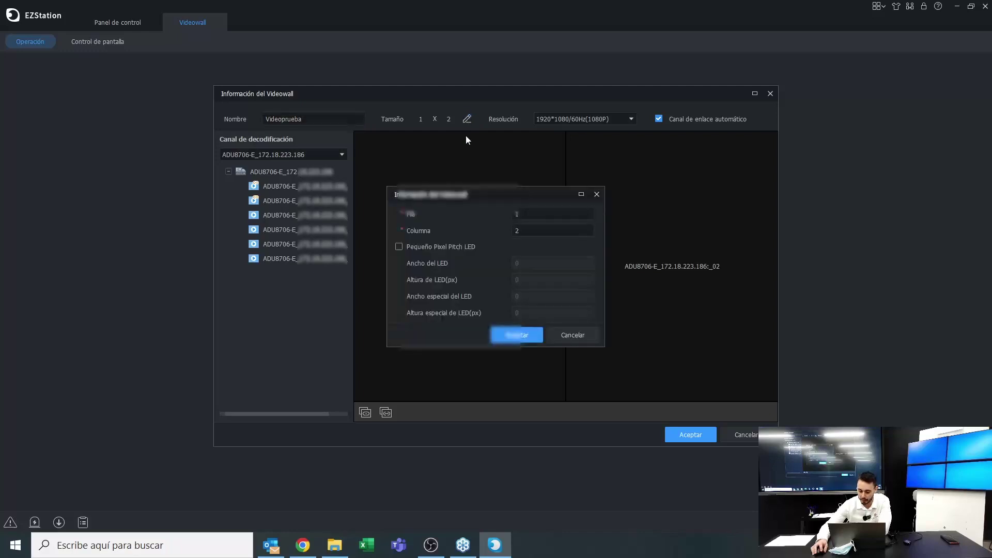
pyautogui.click(518, 214)
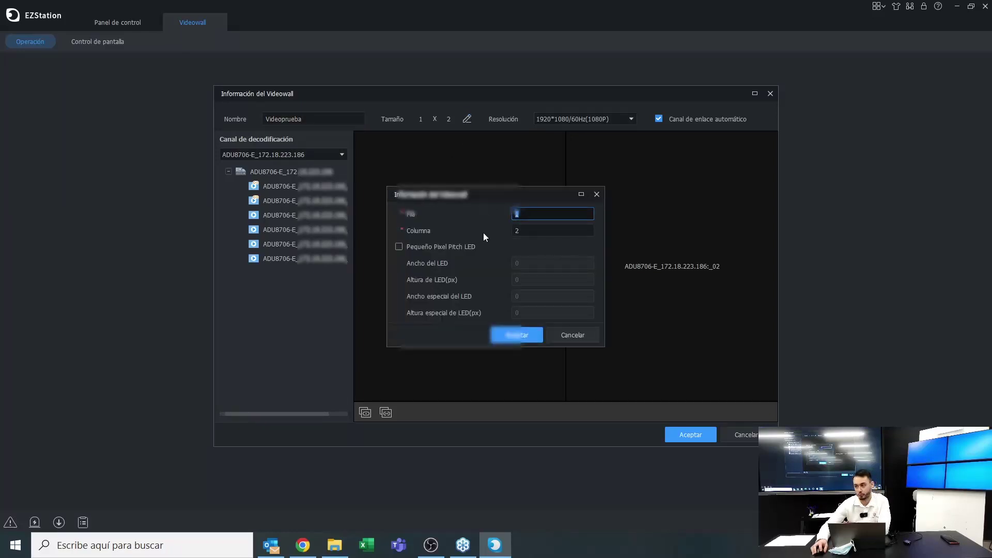
pyautogui.doubleClick(517, 214)
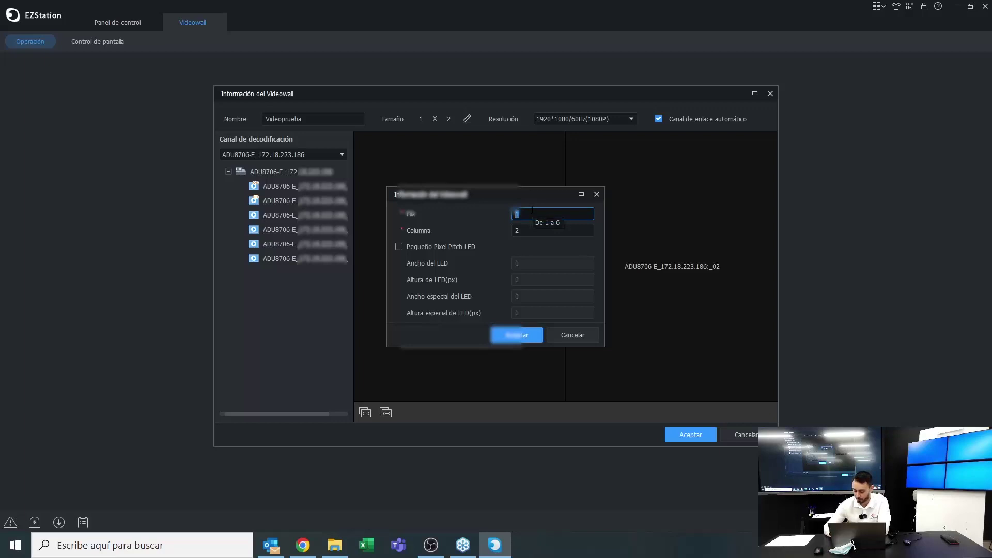
pyautogui.write('2')
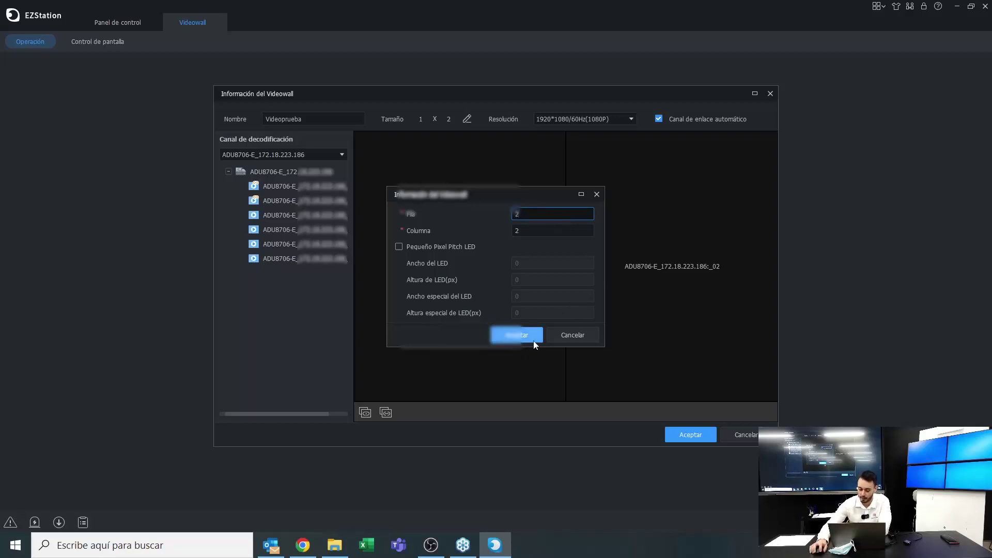
pyautogui.click(525, 335)
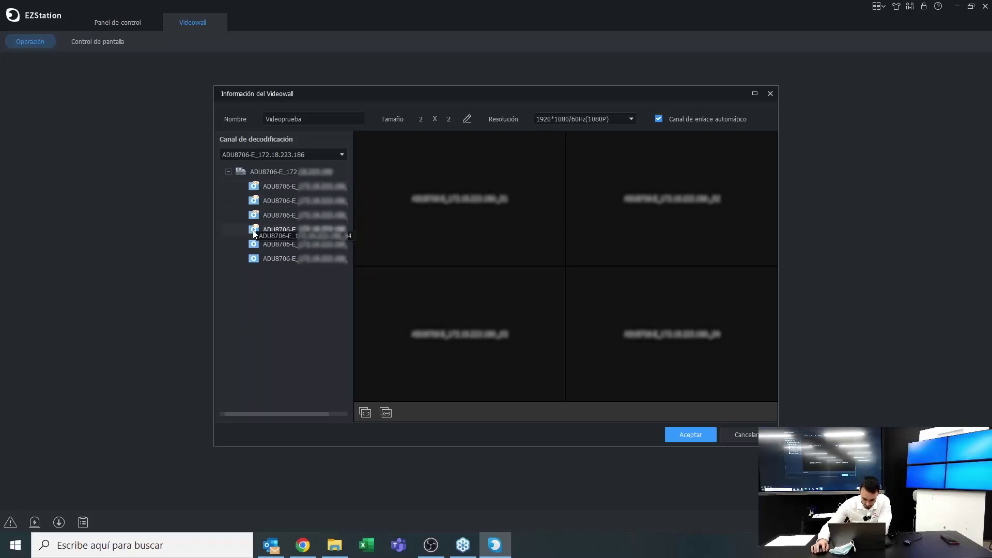
# Keep the 1920*1080/60Hz resolution and save the videowall information
pyautogui.moveTo(548, 177)
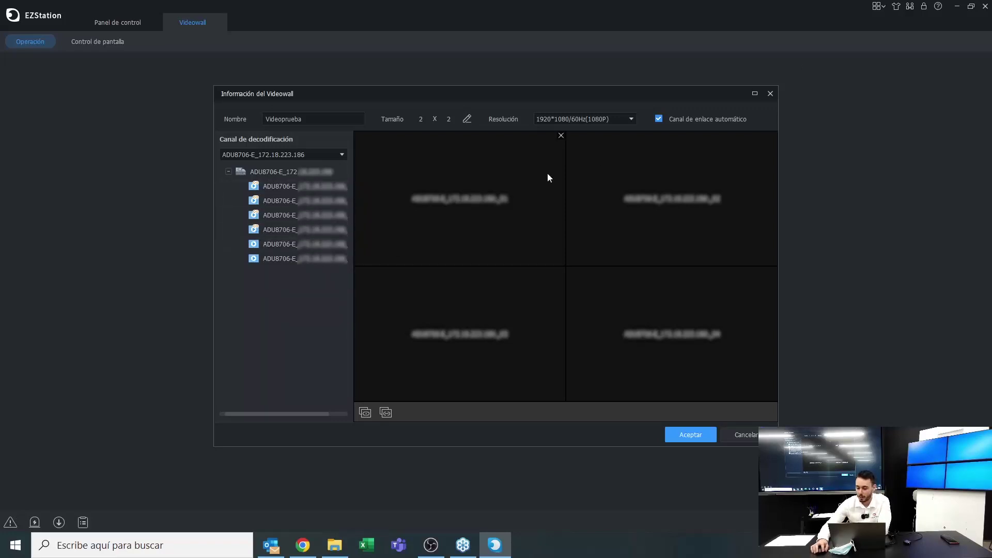
pyautogui.click(619, 123)
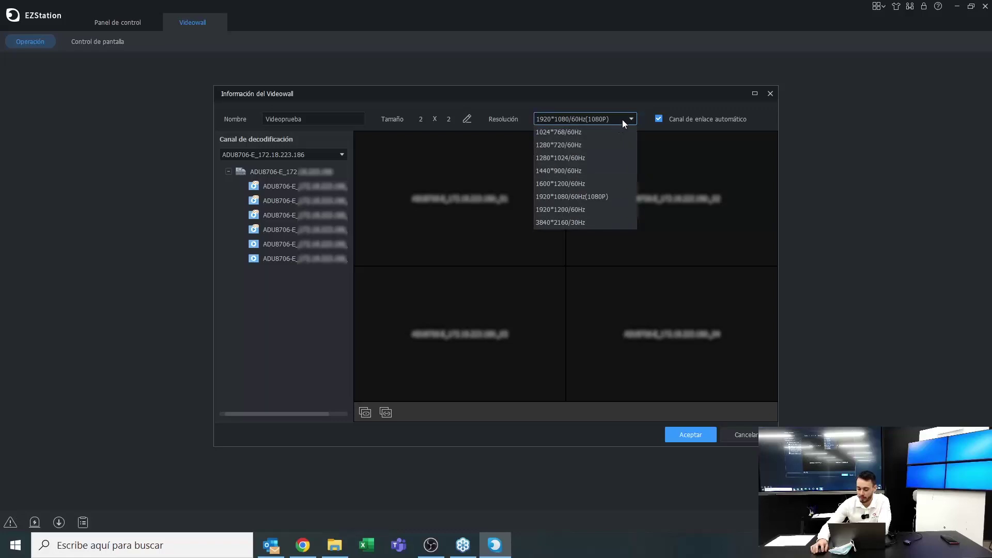
pyautogui.click(622, 120)
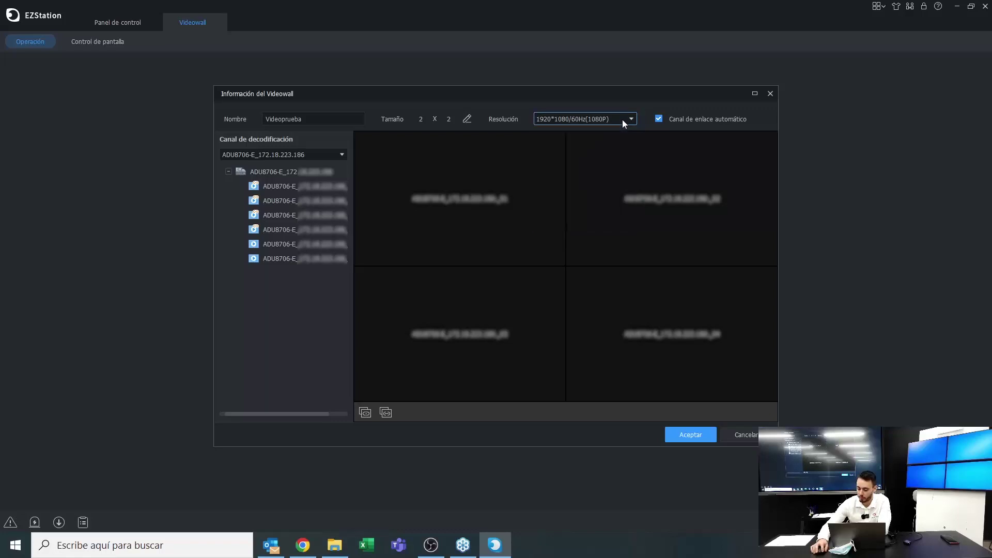
pyautogui.click(697, 437)
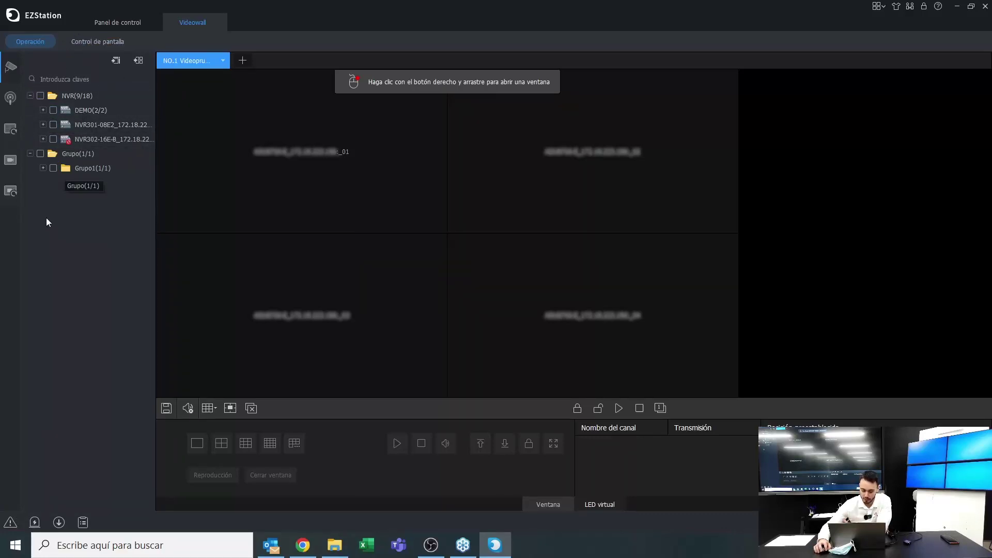
# Show IP Camera 02 live in window 1 via Vista previa and assign IP Camera 04 to window 2
pyautogui.click(43, 110)
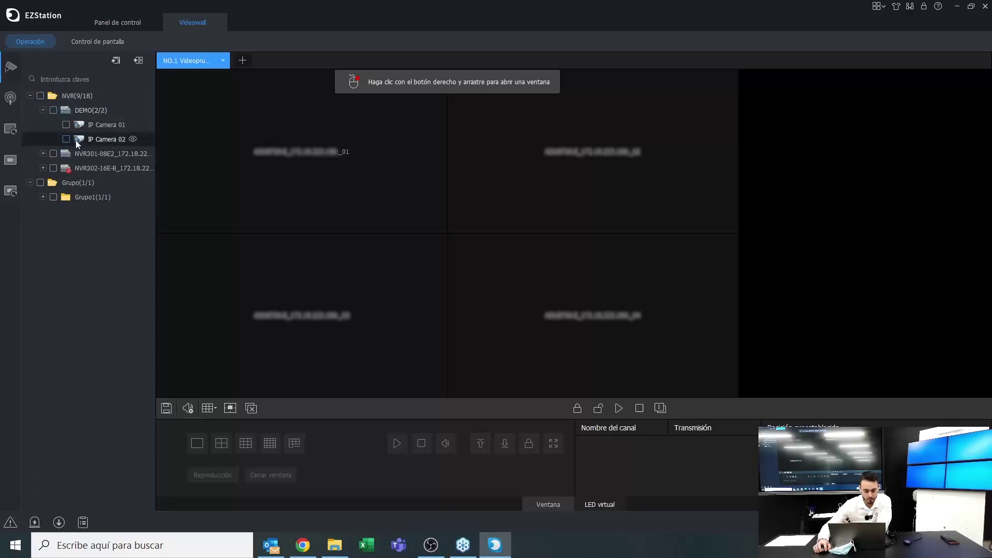
pyautogui.moveTo(75, 140); pyautogui.dragTo(242, 145)
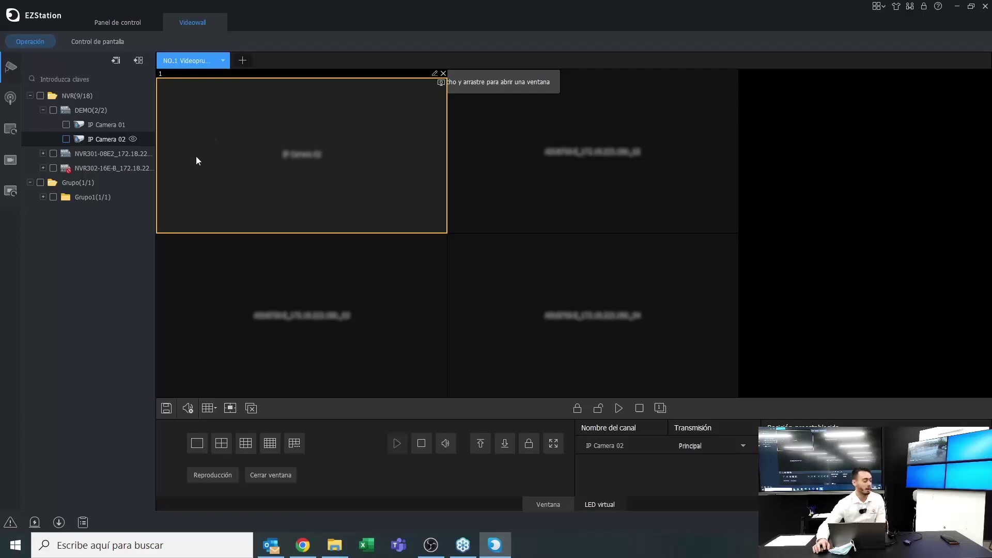
pyautogui.rightClick(345, 133)
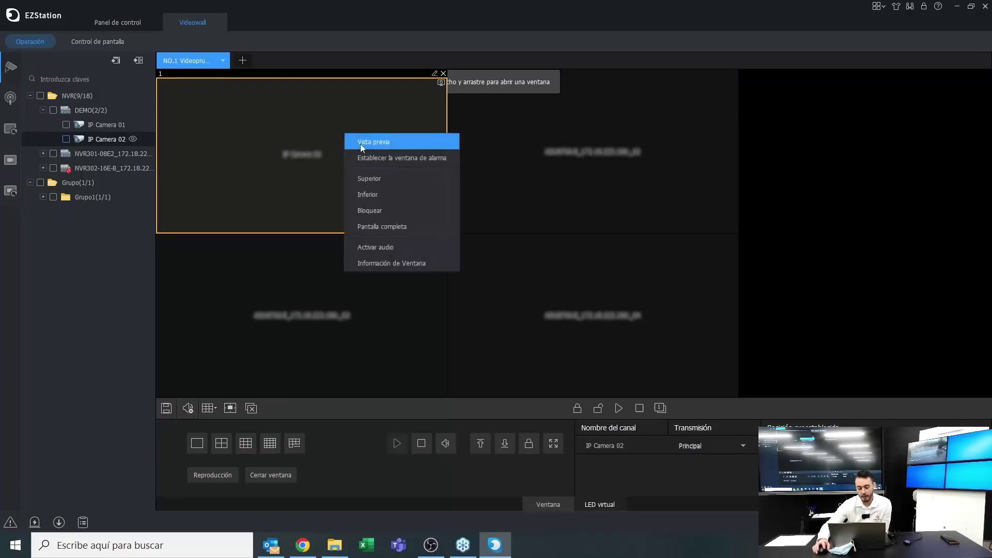
pyautogui.click(360, 144)
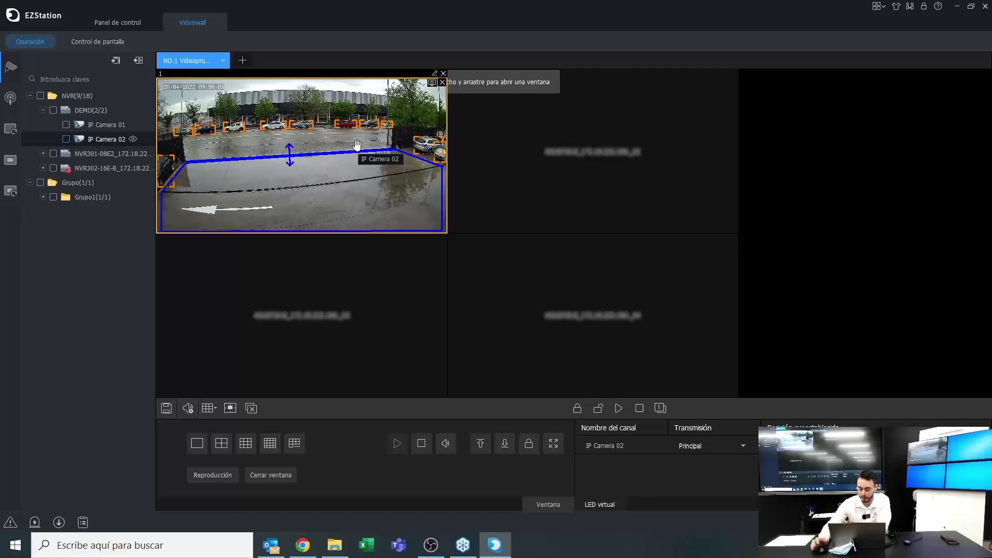
pyautogui.click(44, 154)
pyautogui.moveTo(103, 211); pyautogui.dragTo(505, 181)
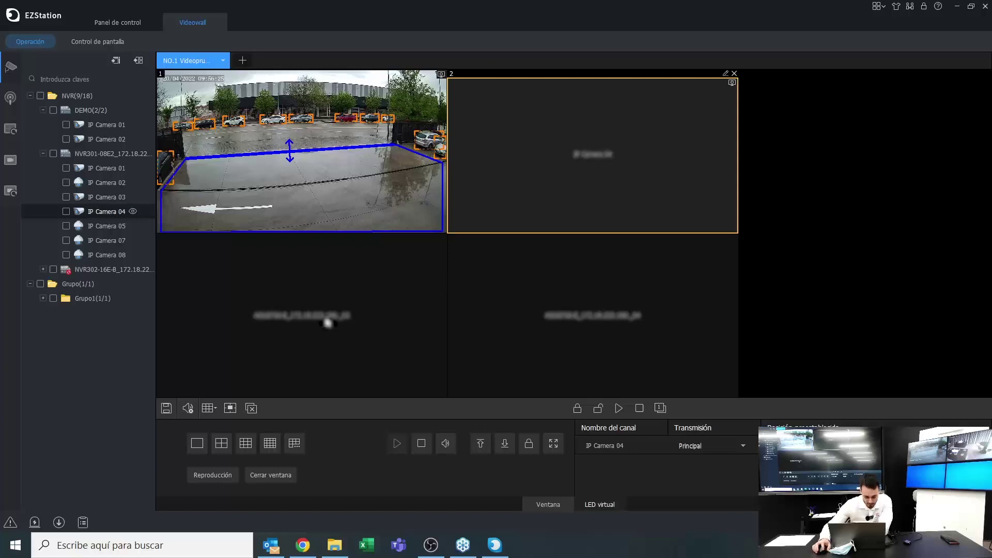
# Use a 3-window layout with IP Camera 03 and 02, then switch to the 6-window layout
pyautogui.click(210, 409)
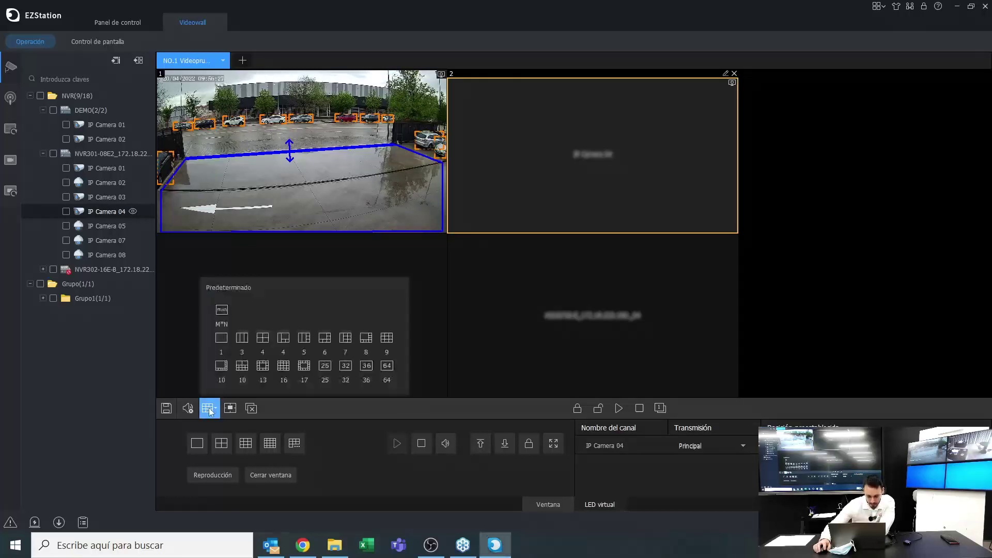
pyautogui.click(240, 343)
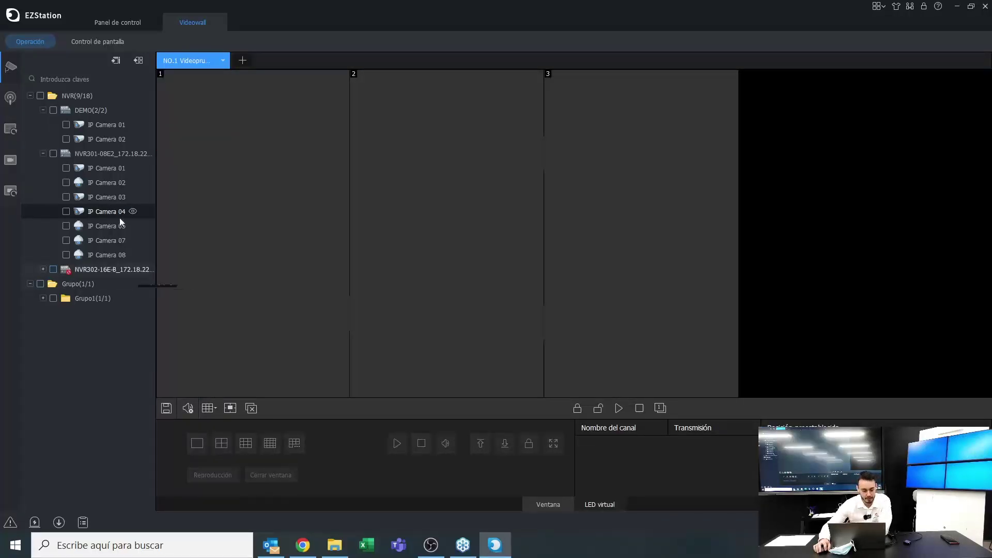
pyautogui.moveTo(106, 198); pyautogui.dragTo(206, 187)
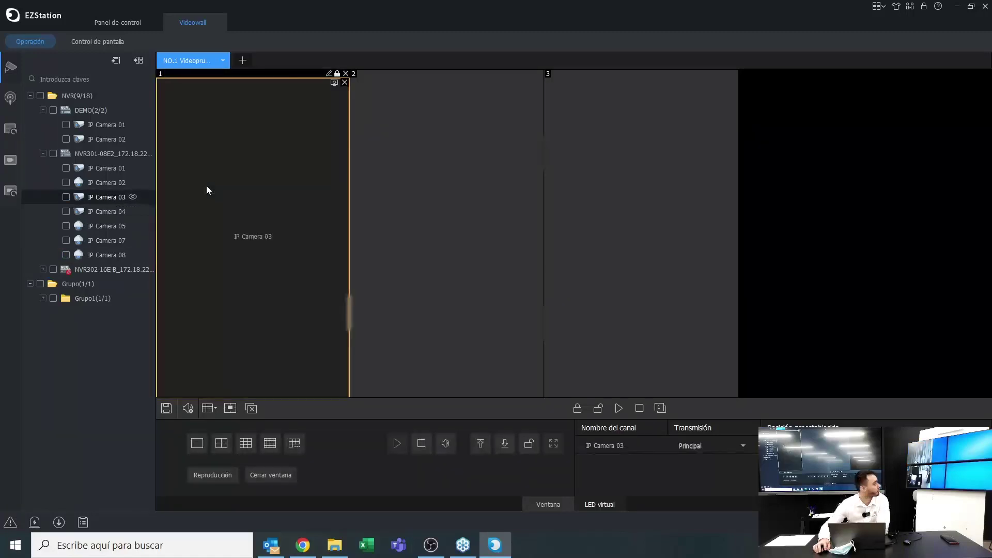
pyautogui.moveTo(117, 184); pyautogui.dragTo(412, 203)
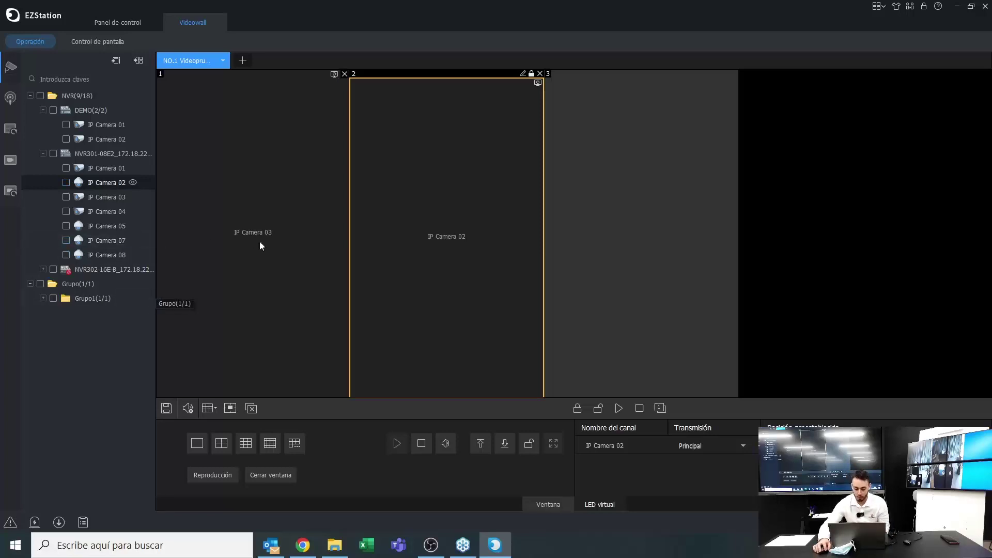
pyautogui.click(207, 409)
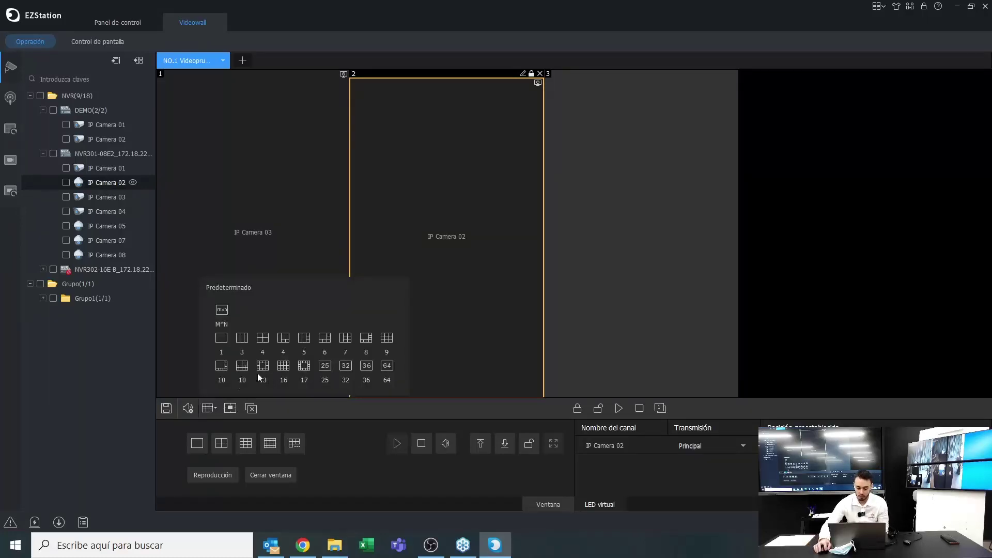
pyautogui.click(331, 343)
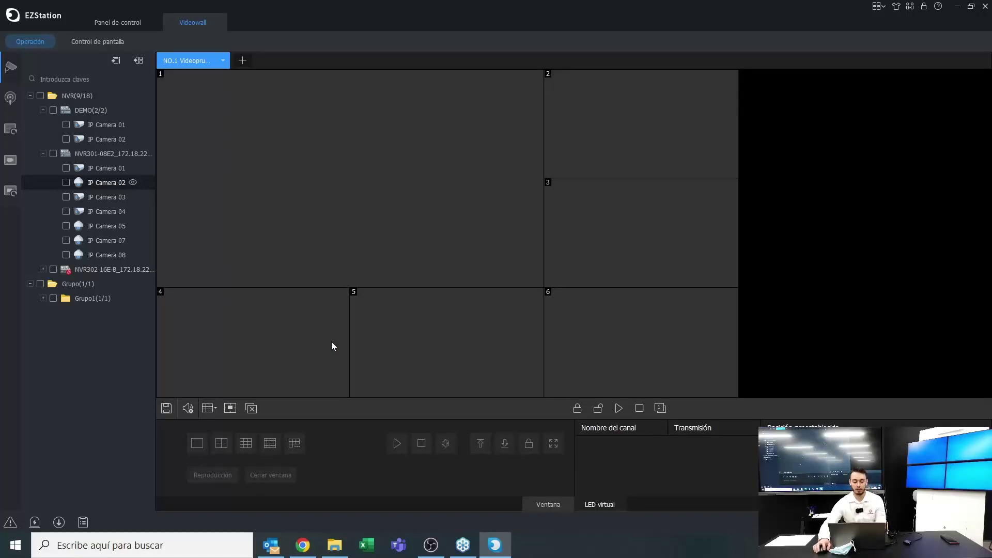
# Place IP Cameras 01, 03, 07, 05, 04 and 07 into windows 1, 2, 6, 3, 4 and 5
pyautogui.doubleClick(91, 127)
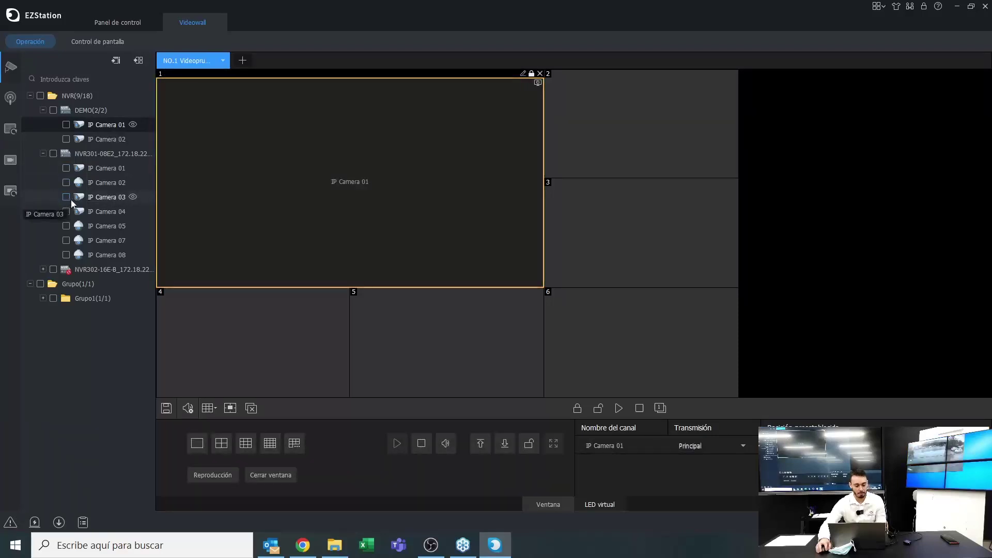
pyautogui.moveTo(70, 199); pyautogui.dragTo(556, 173)
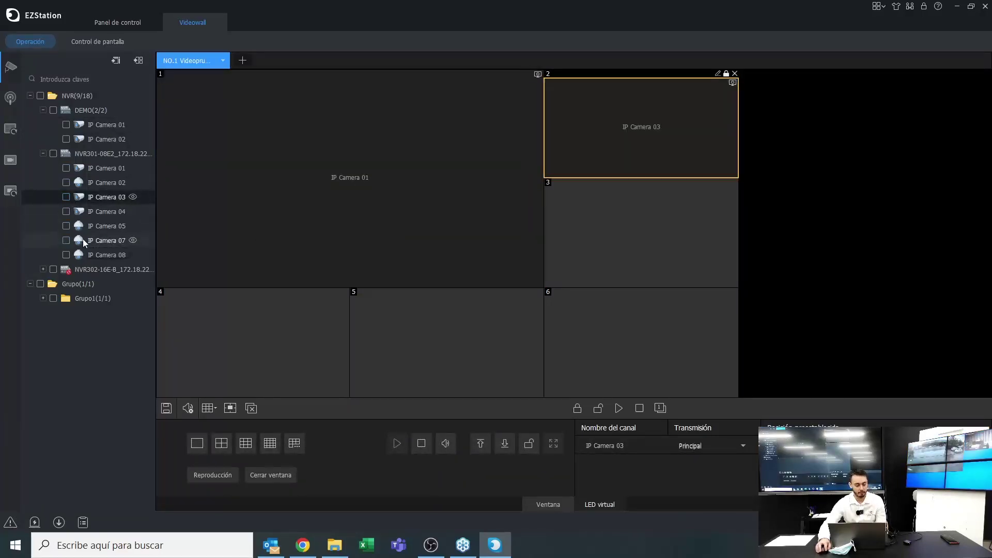
pyautogui.moveTo(82, 239); pyautogui.dragTo(566, 325)
pyautogui.moveTo(103, 230); pyautogui.dragTo(626, 236)
pyautogui.moveTo(98, 211); pyautogui.dragTo(253, 343)
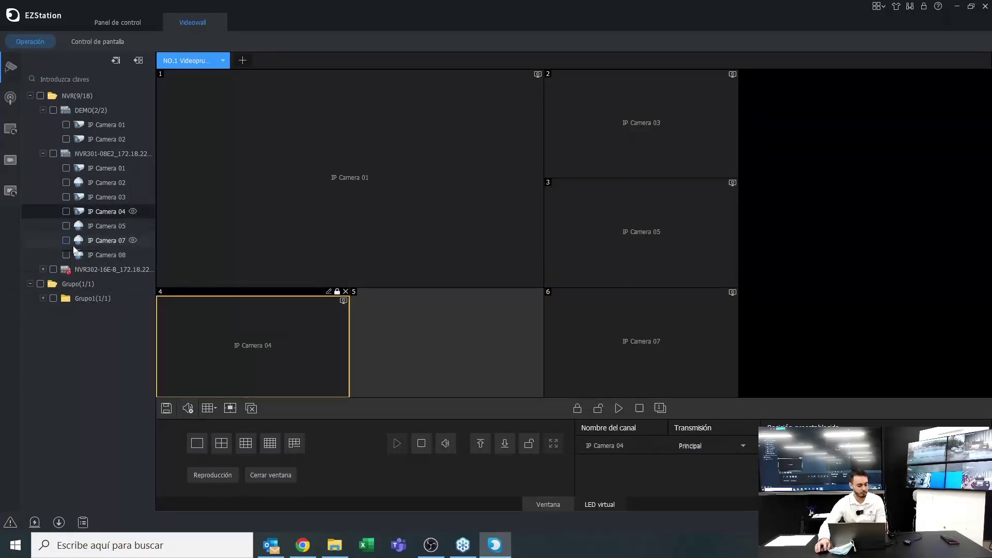
pyautogui.moveTo(74, 248); pyautogui.dragTo(427, 365)
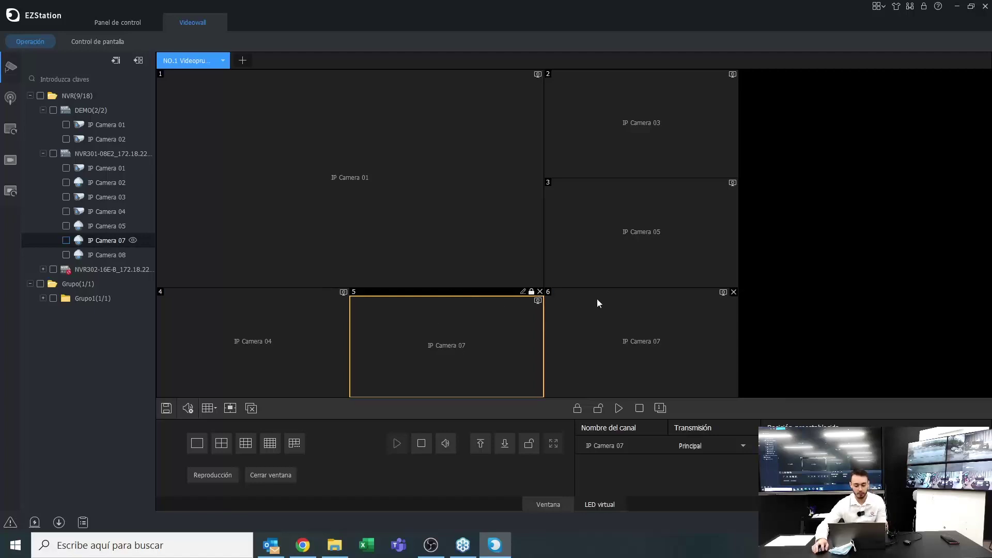
# Stop window 5's IP Camera 07 stream and remove it, then stop window 1's stream
pyautogui.click(539, 300)
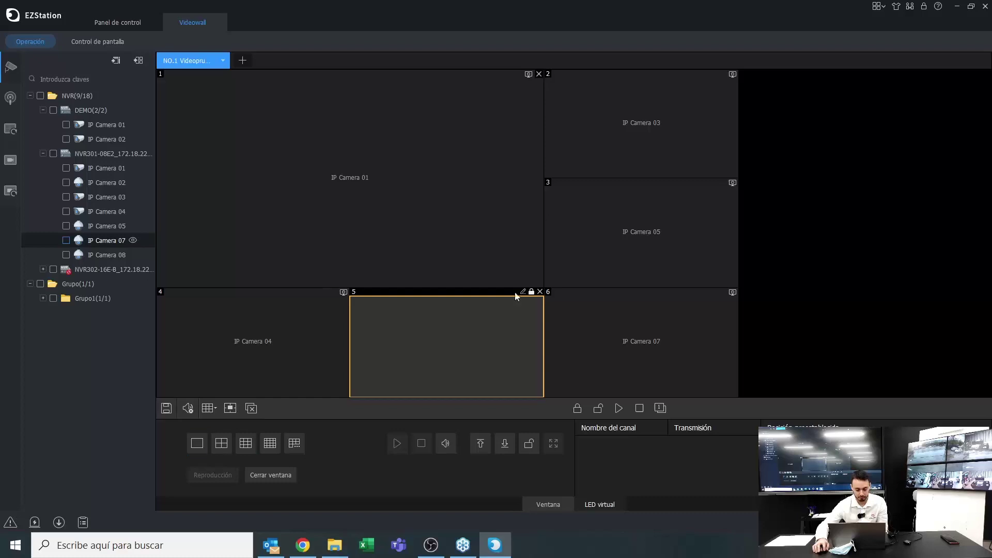
pyautogui.click(540, 291)
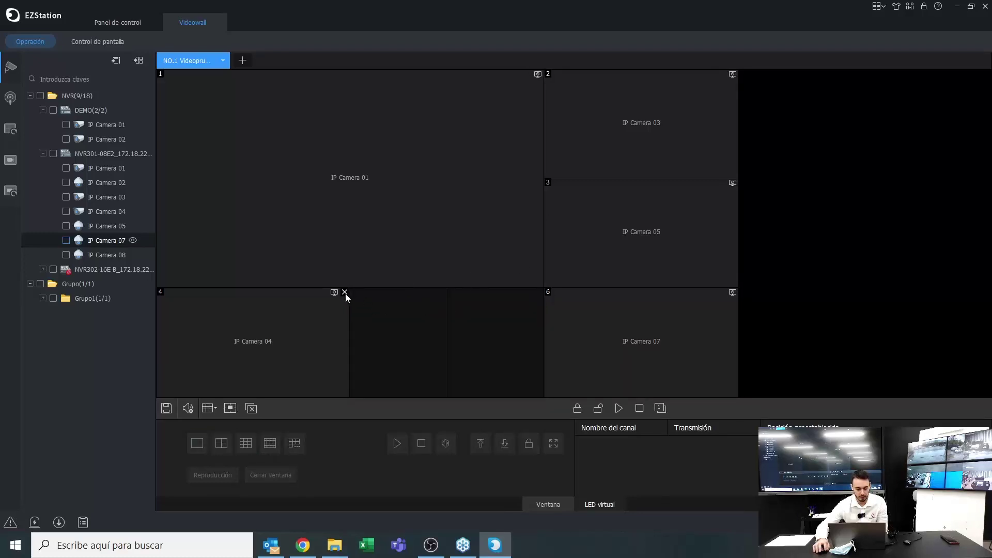
pyautogui.click(345, 293)
pyautogui.click(539, 74)
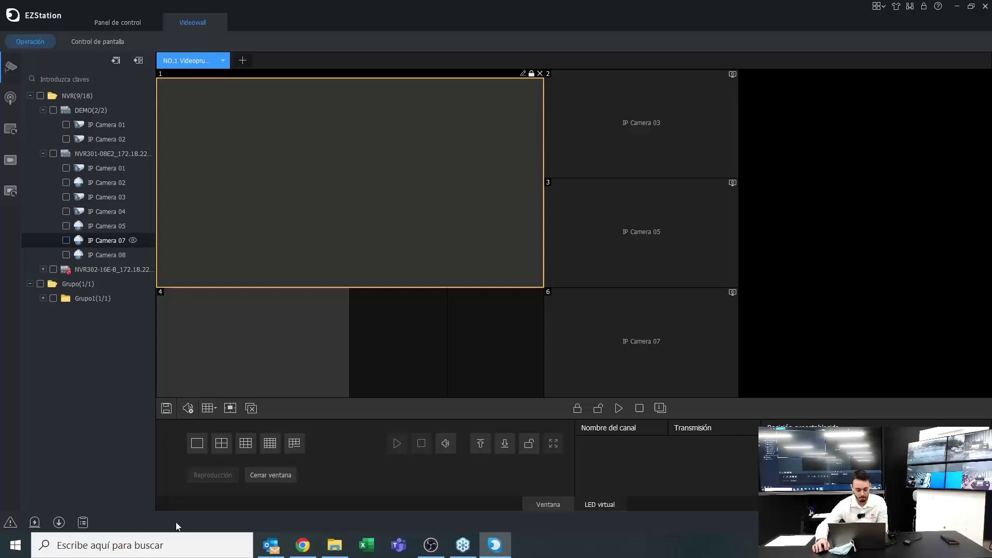
pyautogui.click(210, 408)
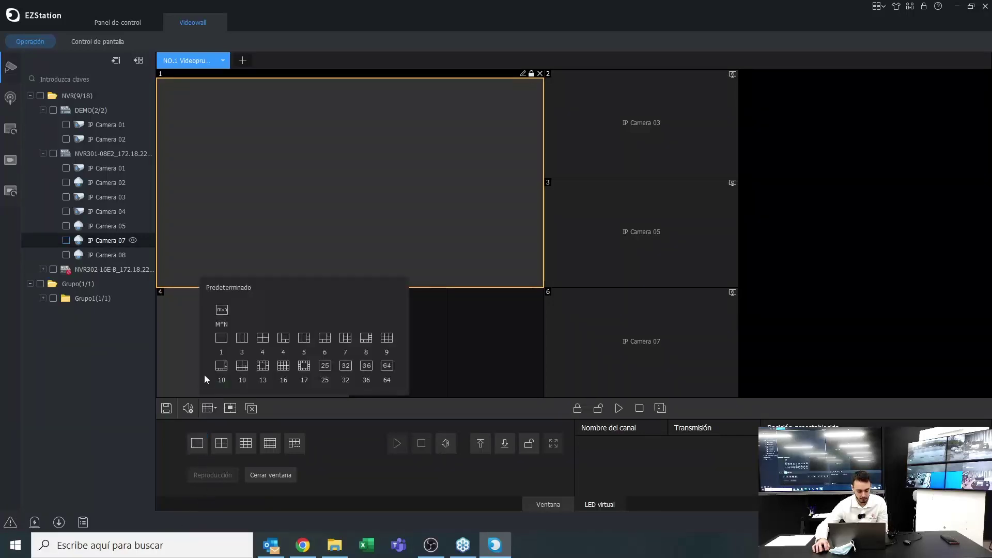
# Switch to a single full-wall window and close it, then place and close IP Camera 02
pyautogui.click(226, 345)
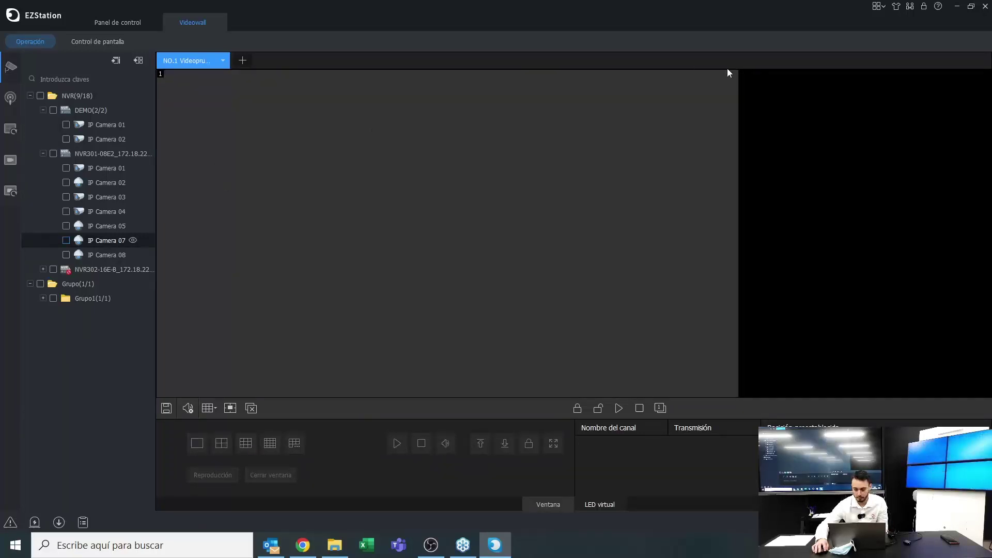
pyautogui.click(725, 73)
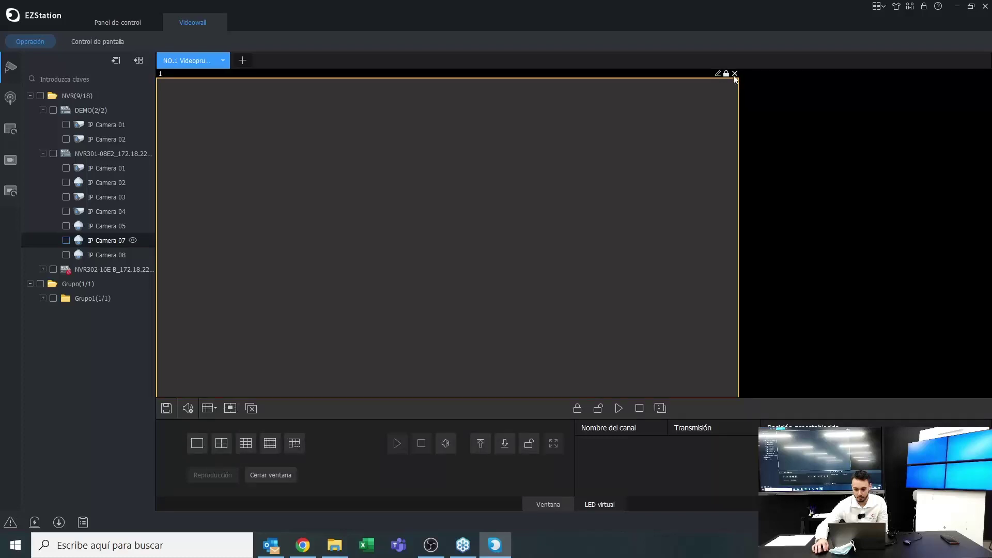
pyautogui.click(734, 75)
pyautogui.moveTo(95, 183); pyautogui.dragTo(387, 193)
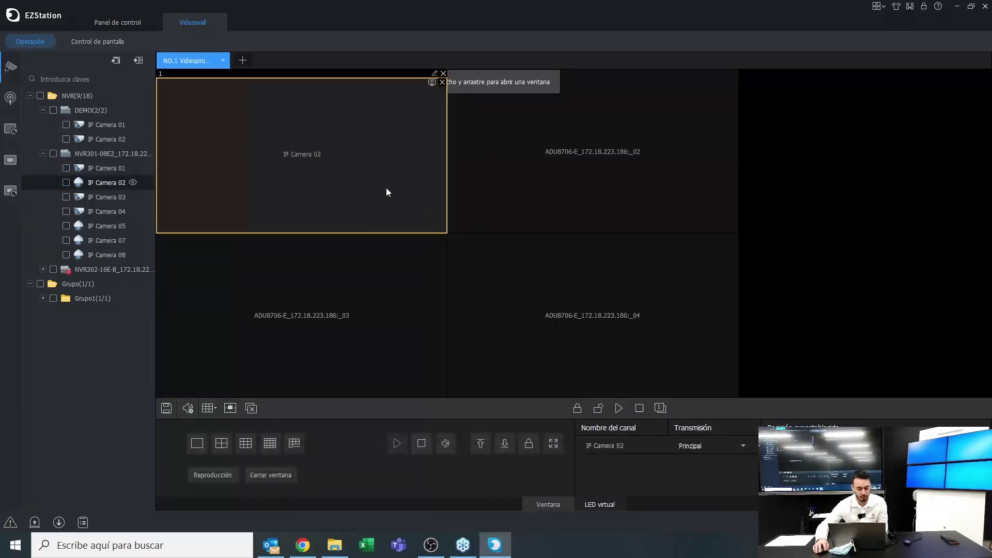
pyautogui.click(443, 82)
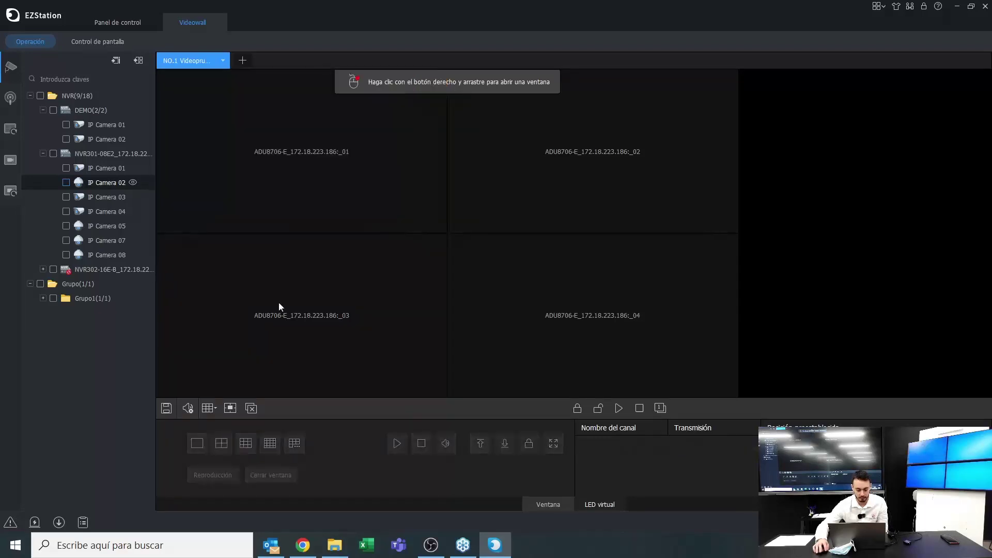
# Try the custom M*N layout, cancel it, and reopen the preset split layouts
pyautogui.click(208, 409)
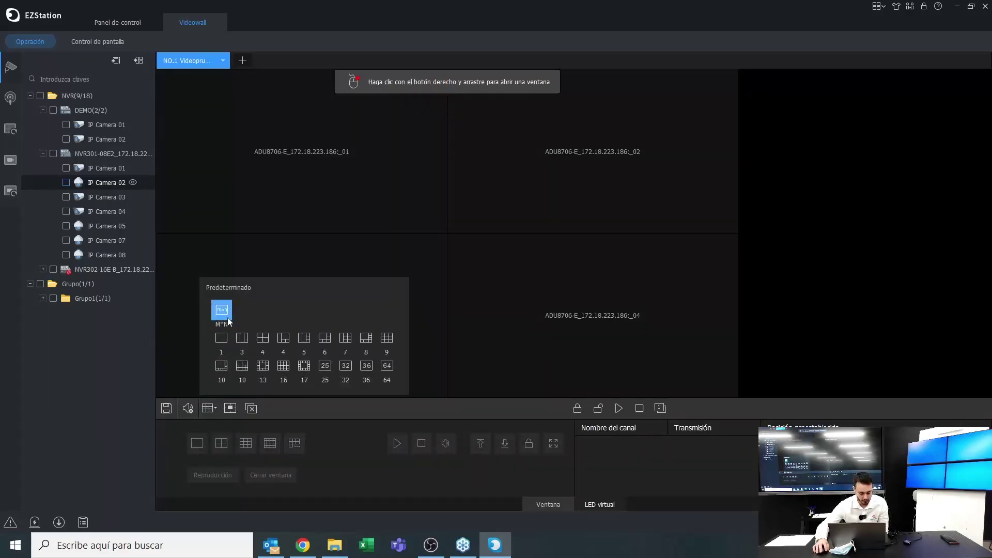
pyautogui.click(222, 311)
pyautogui.click(535, 315)
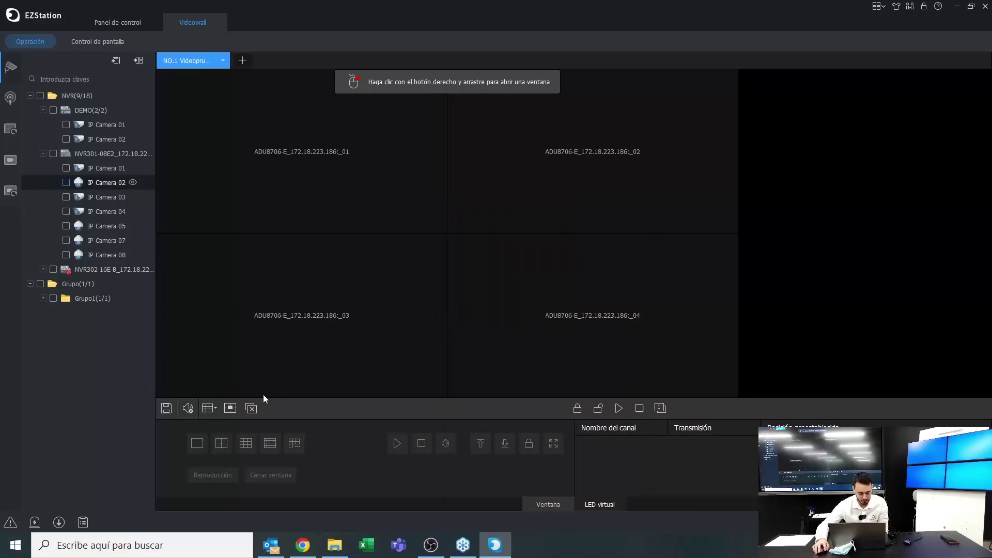
pyautogui.click(206, 407)
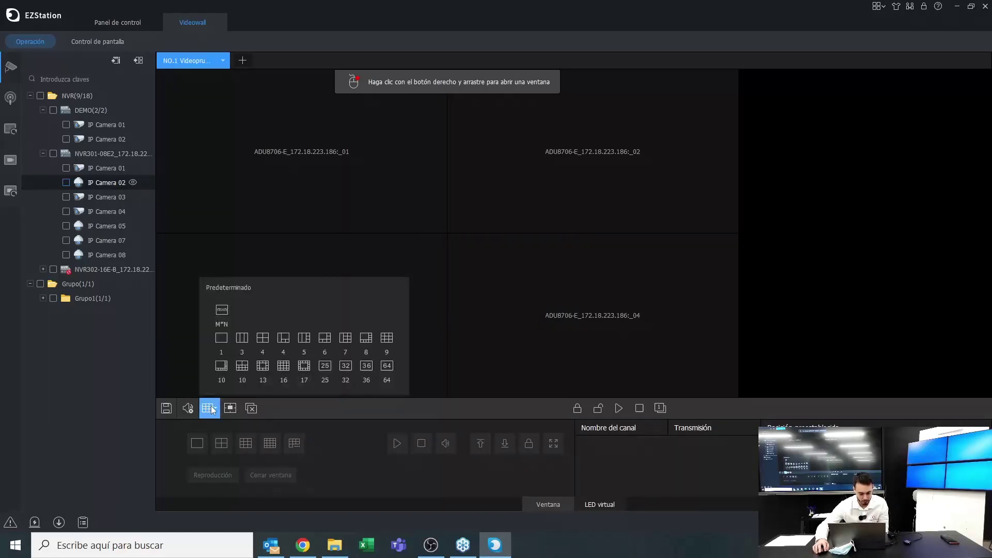
# Split the wall into 64 windows and place IP Cameras 02–05 in seven windows on Principal stream
pyautogui.click(382, 373)
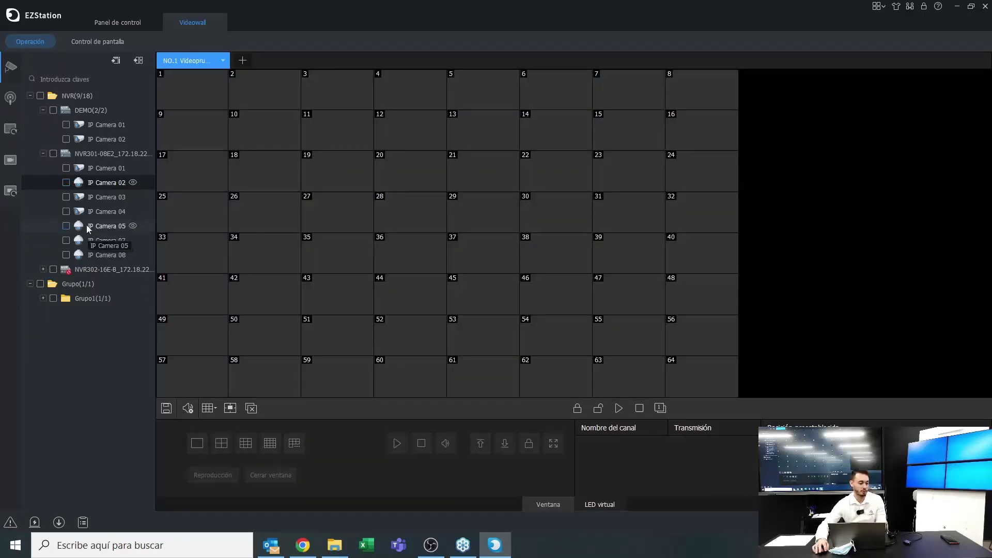
pyautogui.moveTo(98, 226); pyautogui.dragTo(457, 264)
pyautogui.moveTo(107, 182); pyautogui.dragTo(452, 139)
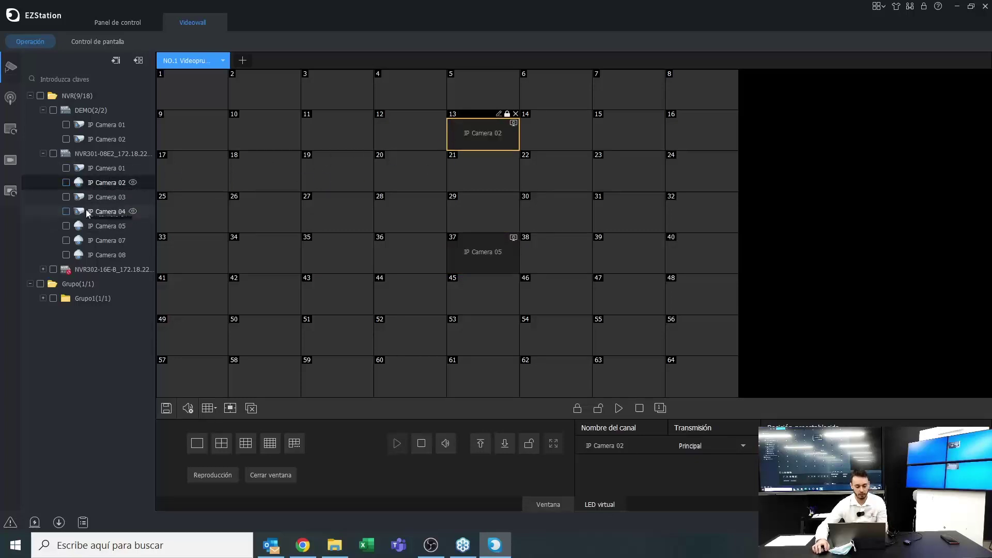
pyautogui.moveTo(85, 210); pyautogui.dragTo(410, 214)
pyautogui.moveTo(83, 183); pyautogui.dragTo(555, 173)
pyautogui.moveTo(101, 226); pyautogui.dragTo(288, 333)
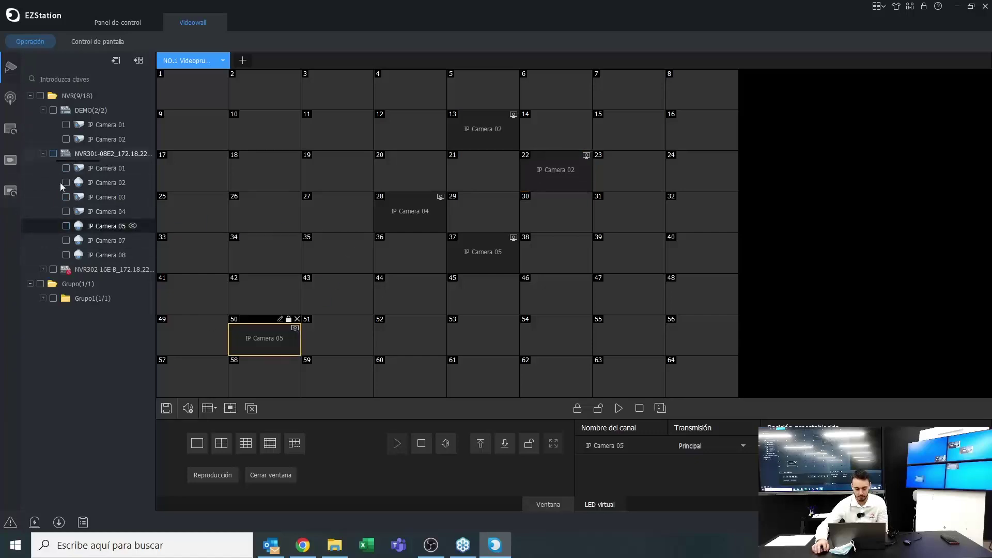
pyautogui.moveTo(103, 196); pyautogui.dragTo(558, 297)
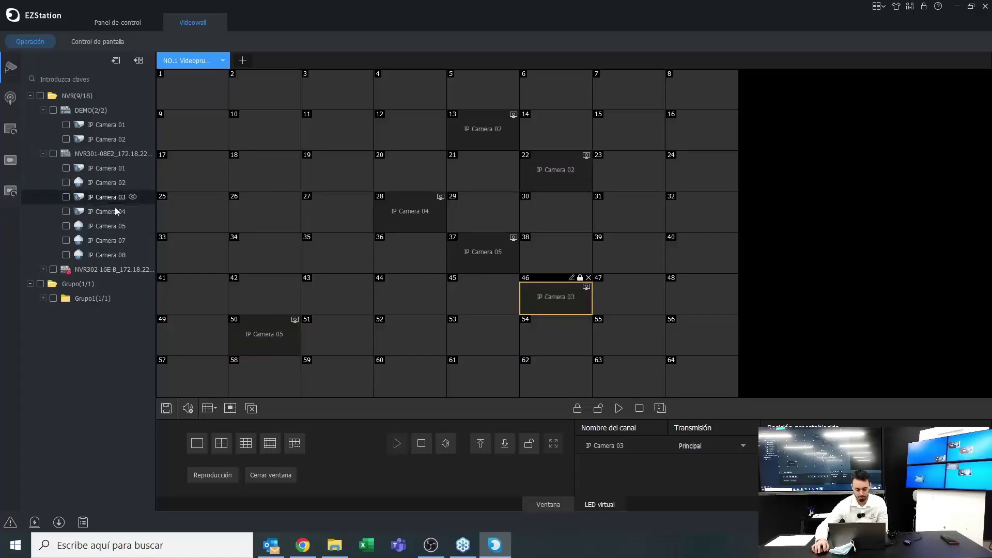
pyautogui.moveTo(106, 225); pyautogui.dragTo(324, 201)
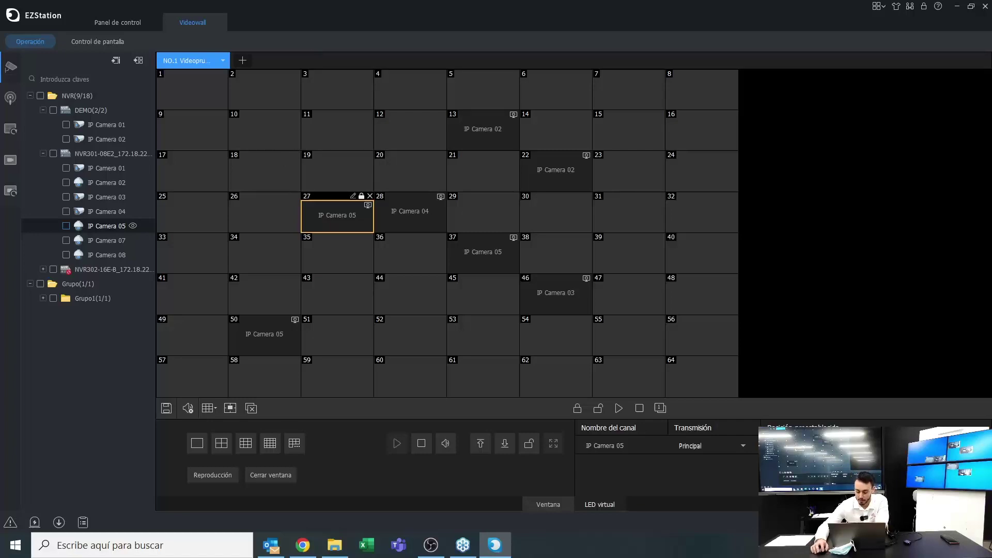
pyautogui.click(740, 448)
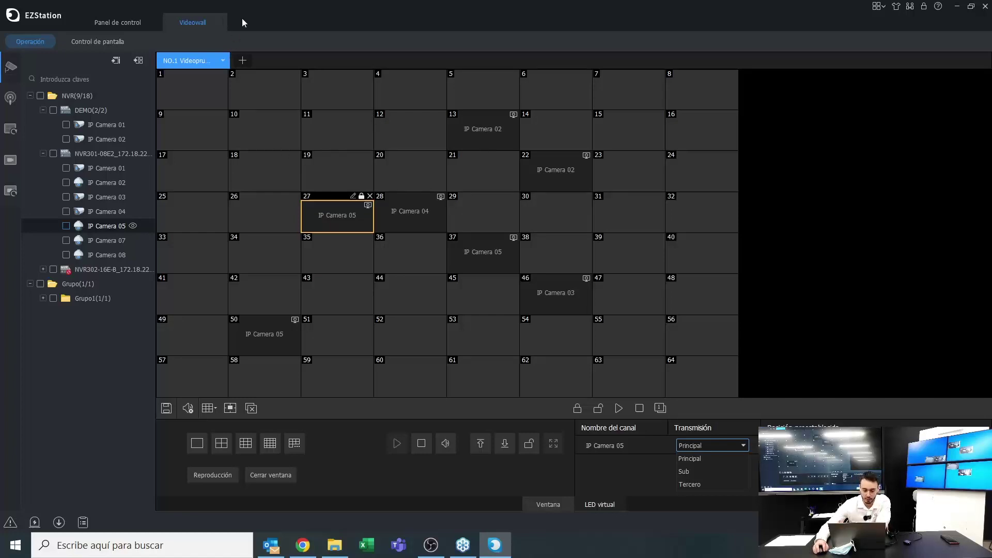
pyautogui.click(221, 16)
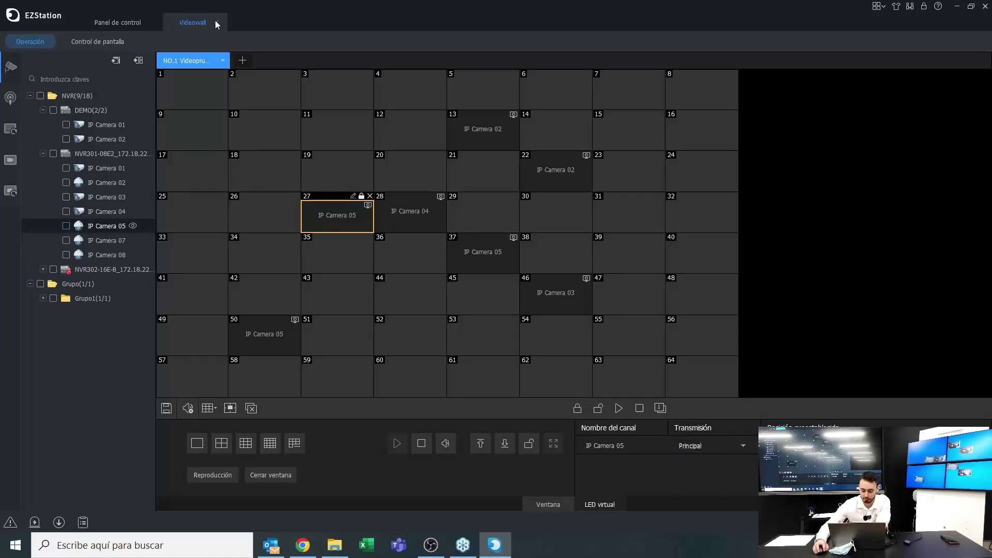
# Close the Videowall tab and open the Audio module from Panel de control
pyautogui.click(216, 23)
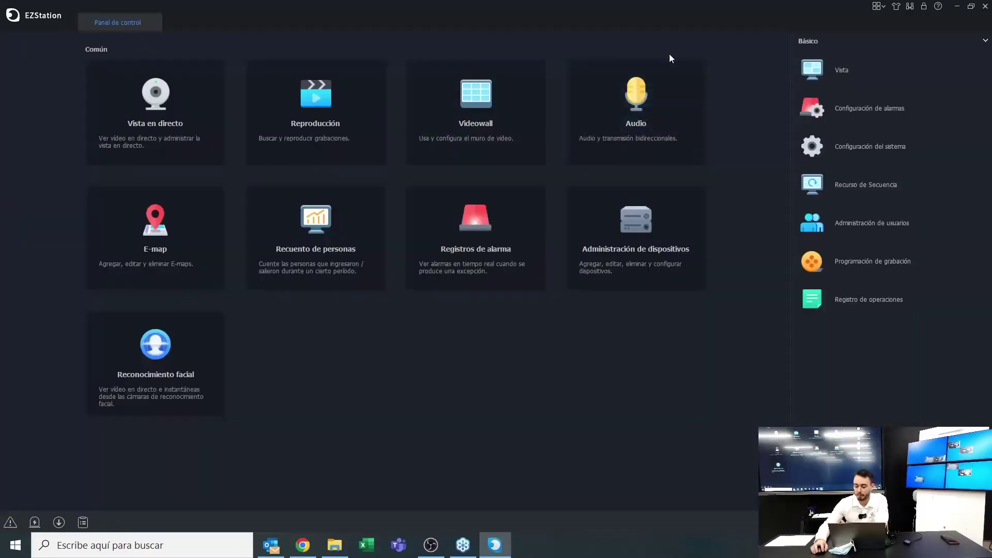
pyautogui.click(643, 130)
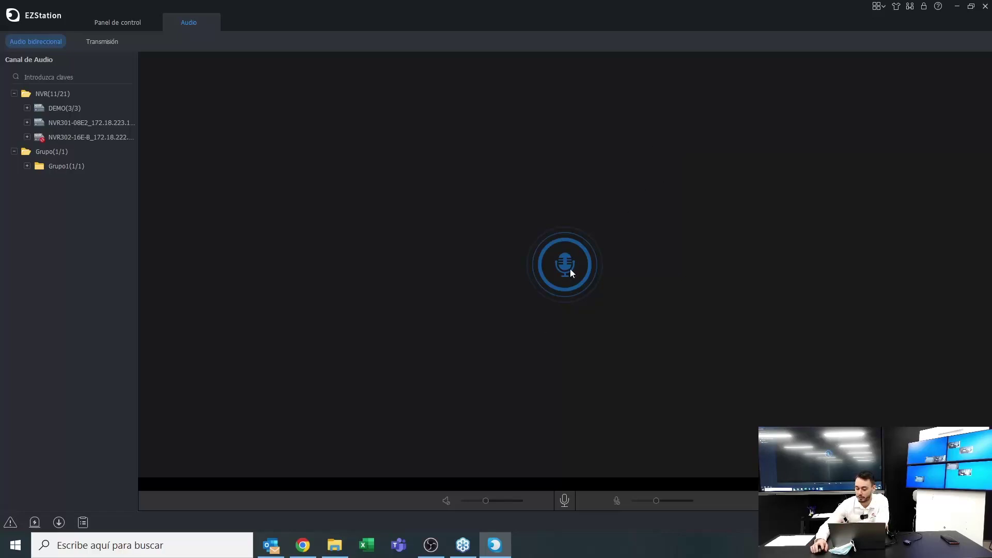
# Run two-way audio with IP Camera 02 at maximum speaker volume, toggle the mic, then close Audio
pyautogui.click(27, 123)
pyautogui.click(64, 166)
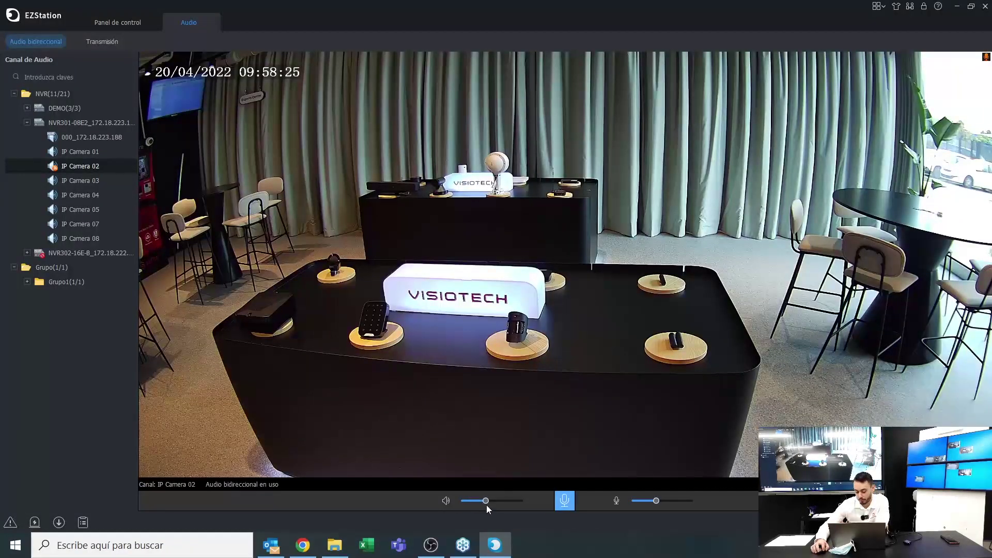
pyautogui.moveTo(486, 505); pyautogui.dragTo(531, 499)
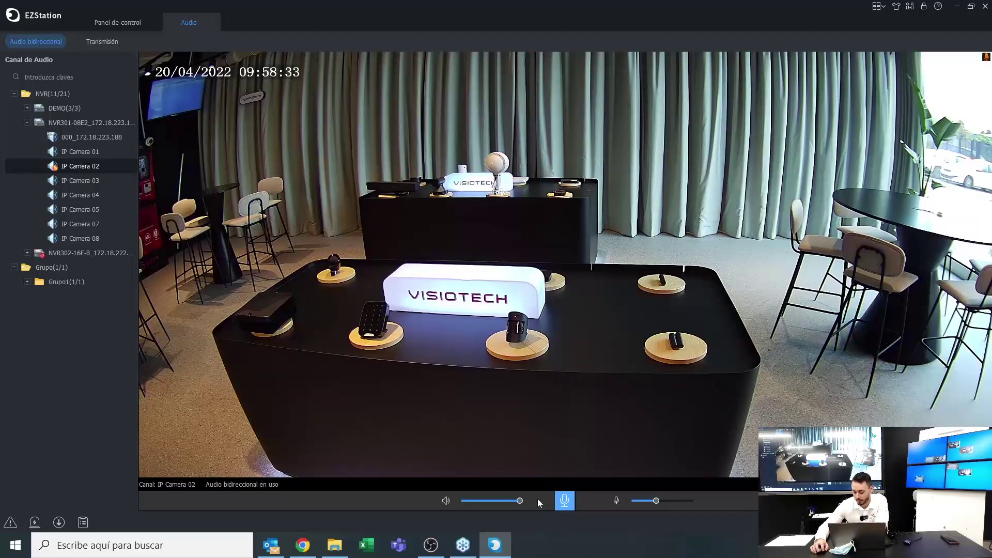
pyautogui.click(563, 499)
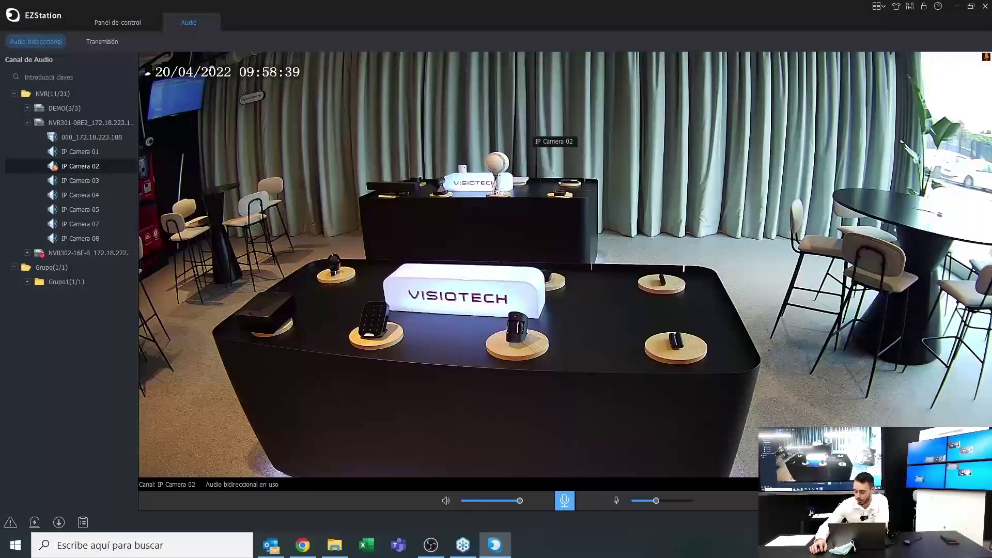
pyautogui.click(210, 22)
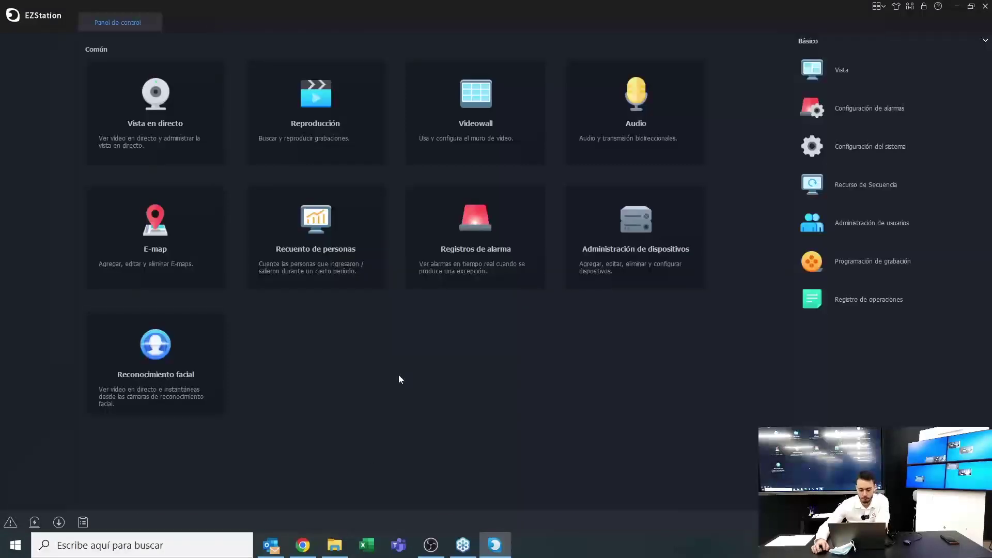
# Open E-map in Editar Mapa mode and request deletion of the plano1 map
pyautogui.click(172, 237)
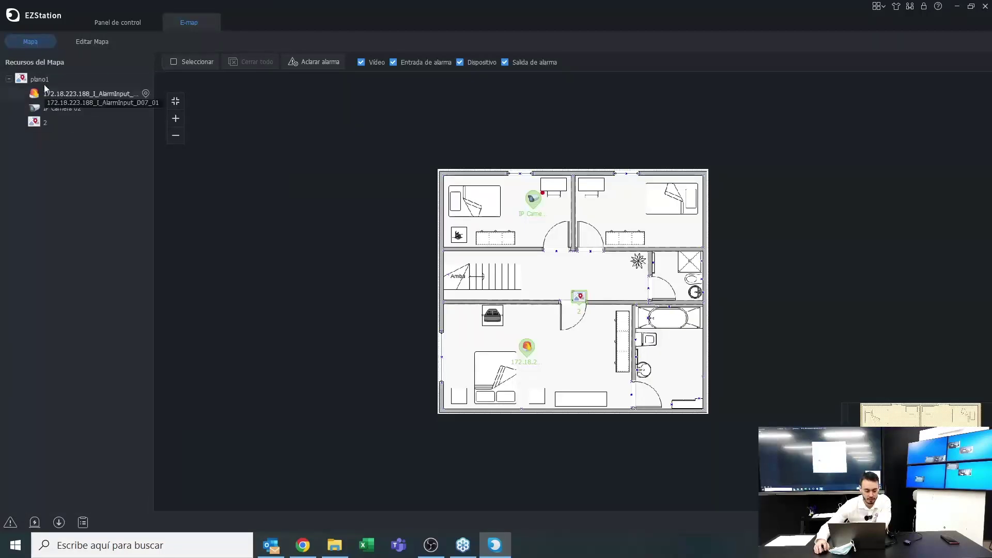
pyautogui.click(77, 42)
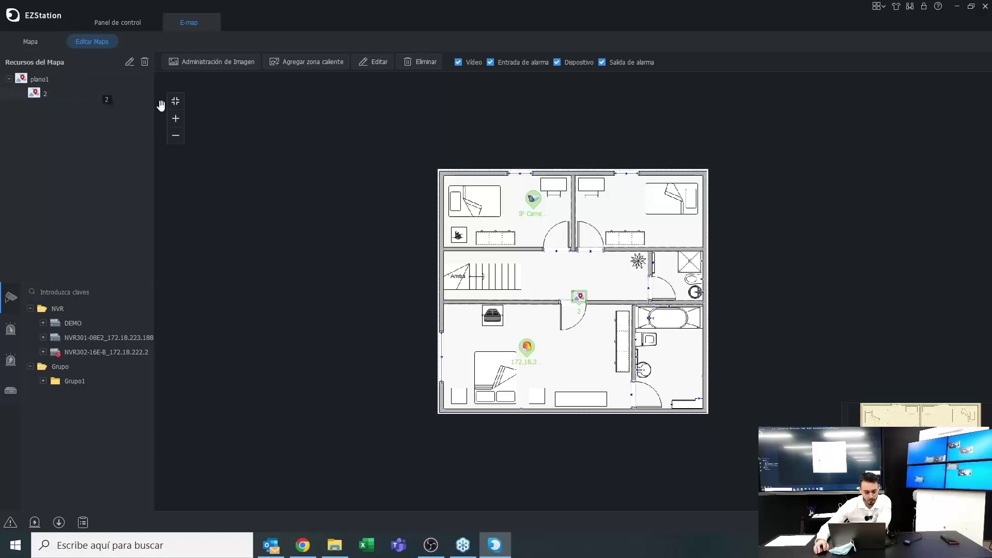
pyautogui.click(141, 62)
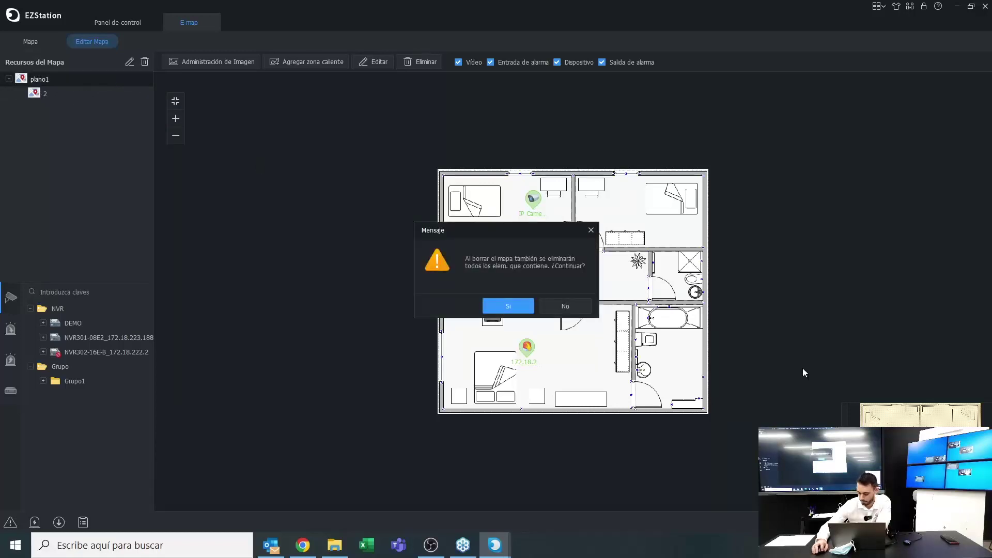
# Confirm with Sí to delete the plano1 map and all its elements
pyautogui.click(522, 304)
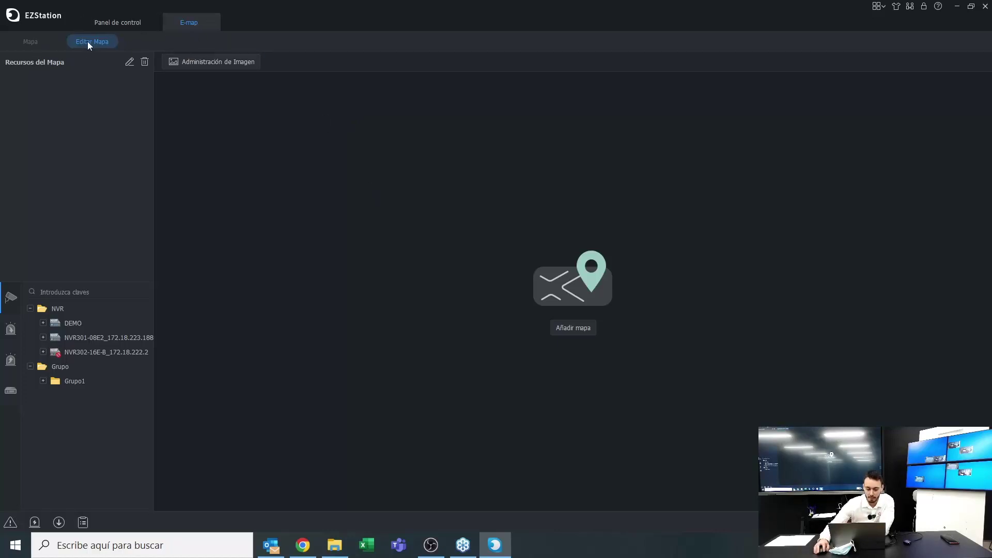
# Add a new map named Plano1 using the pa floor-plan image
pyautogui.click(582, 327)
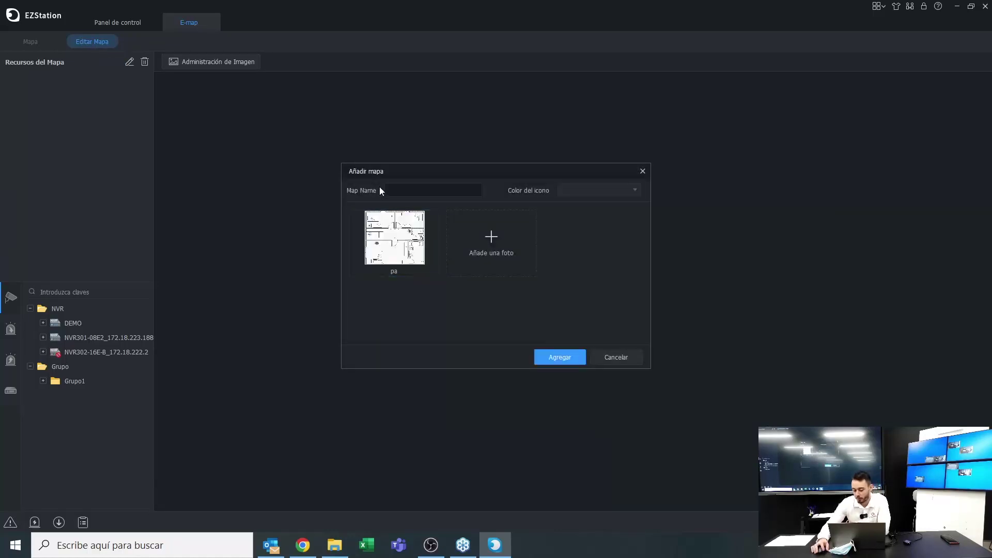
pyautogui.click(398, 235)
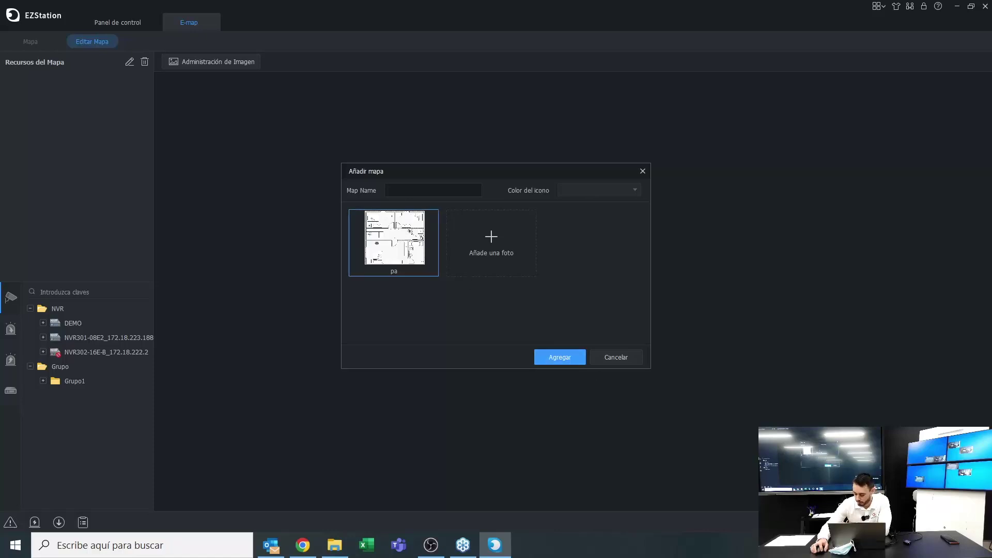
pyautogui.click(433, 190)
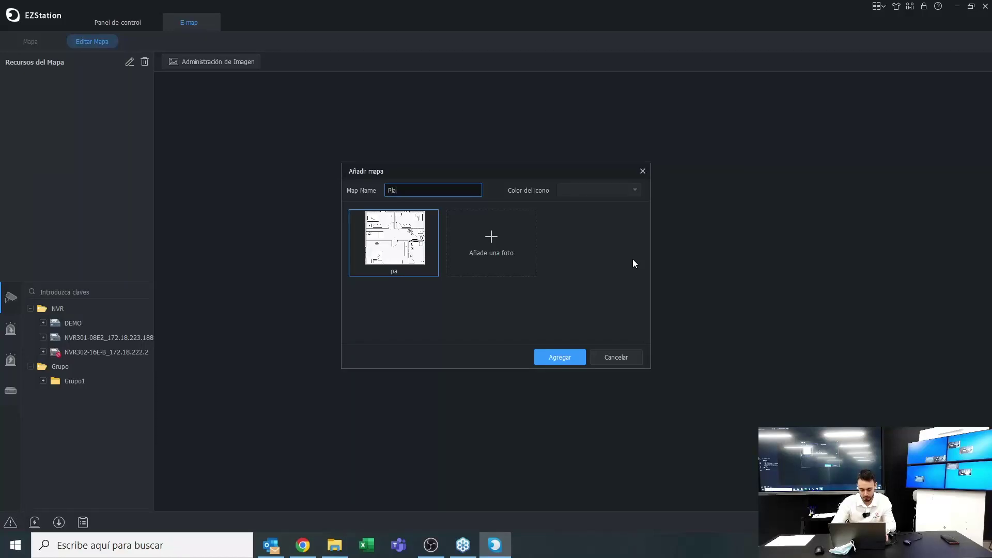
pyautogui.click(561, 357)
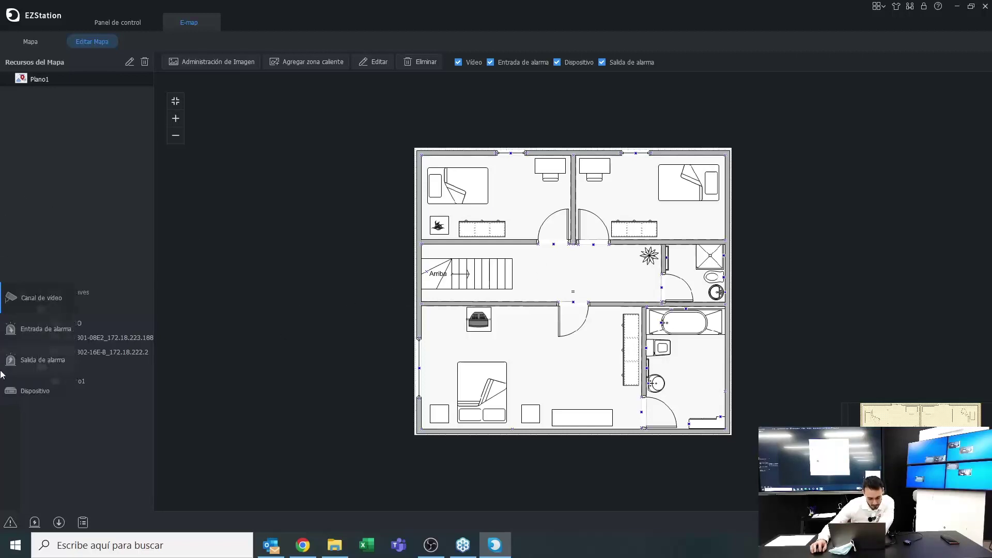
# Place NVR301's IP Cameras 03, 07, 04 and 05 in the top-left bedroom, bathroom, bottom-left bedroom and hallway
pyautogui.moveTo(1, 344)
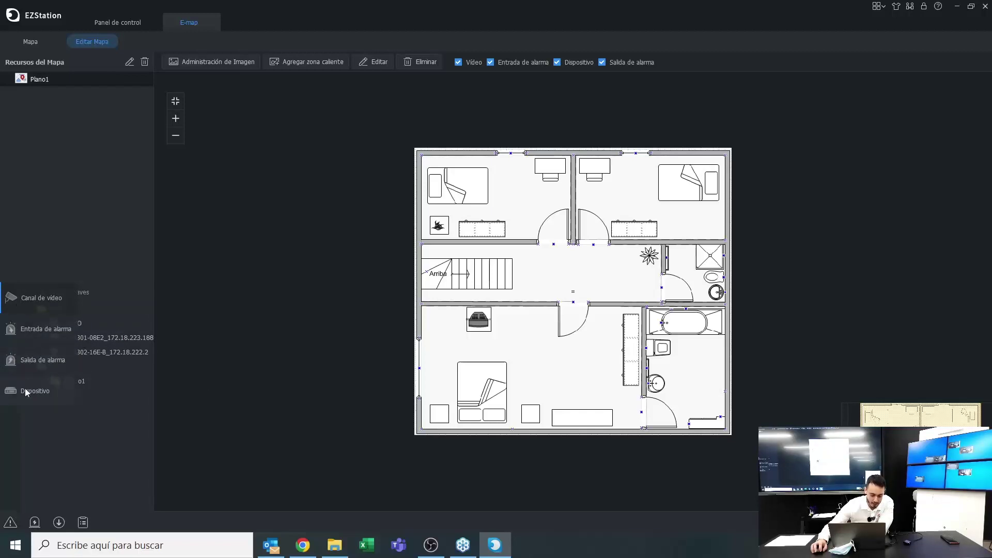
pyautogui.click(27, 307)
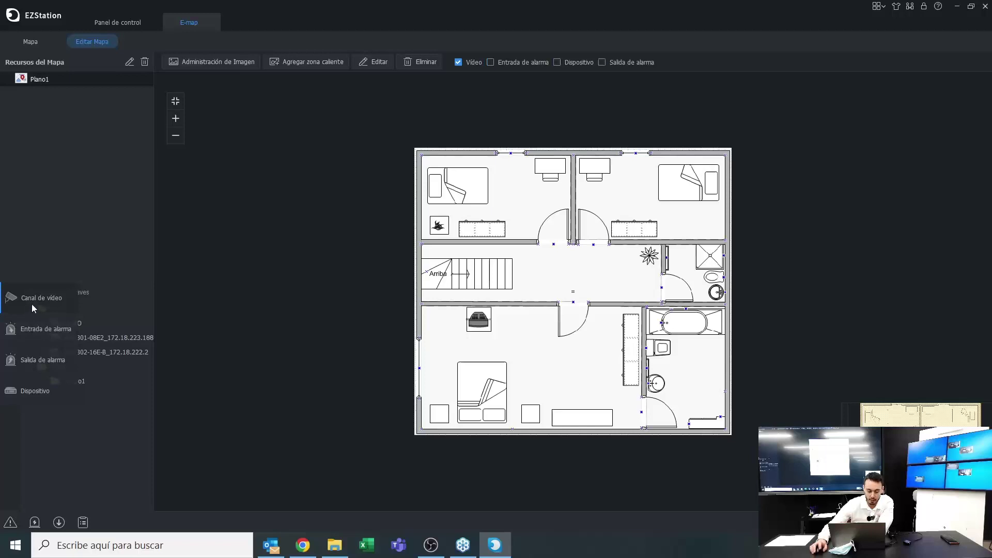
pyautogui.click(43, 337)
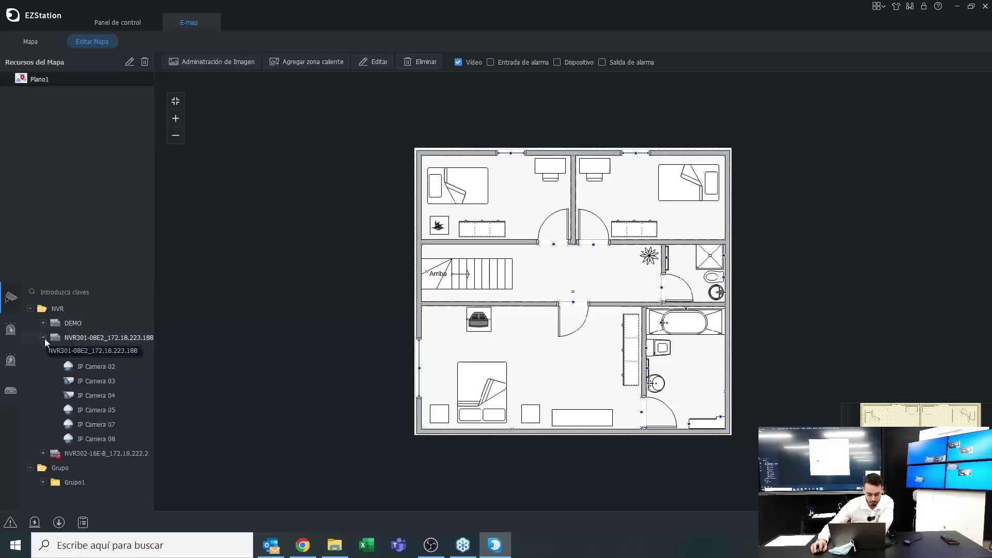
pyautogui.moveTo(82, 382); pyautogui.dragTo(513, 164)
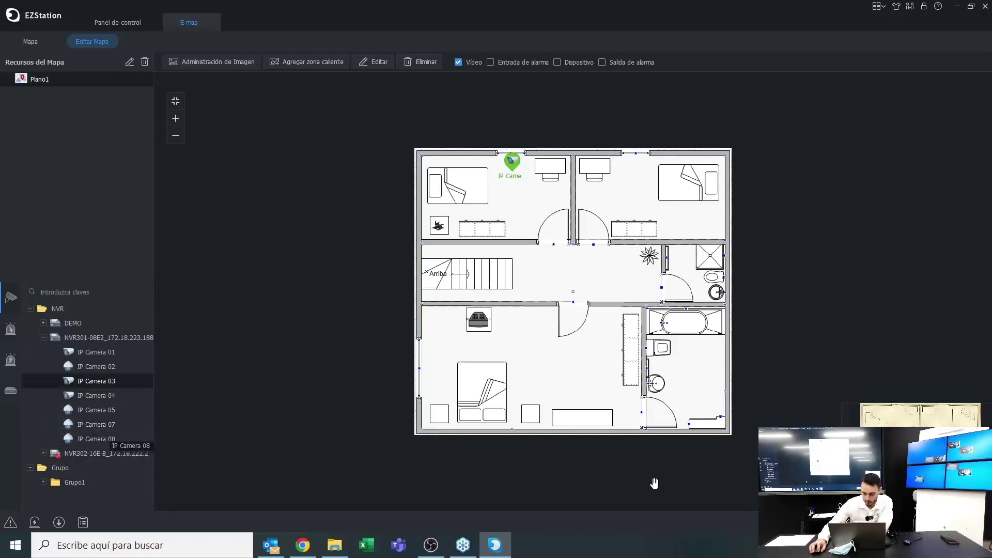
pyautogui.moveTo(88, 424); pyautogui.dragTo(698, 393)
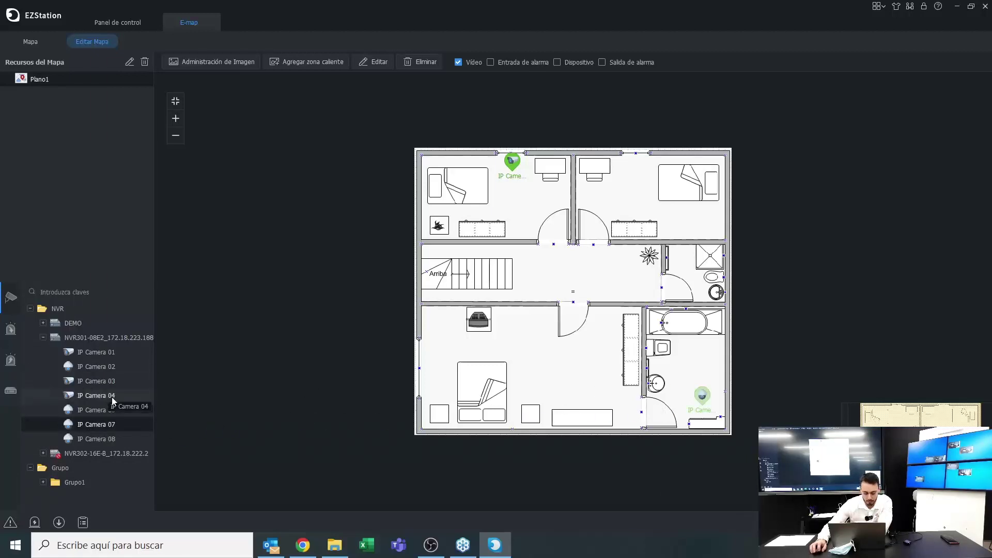
pyautogui.moveTo(96, 395); pyautogui.dragTo(451, 380)
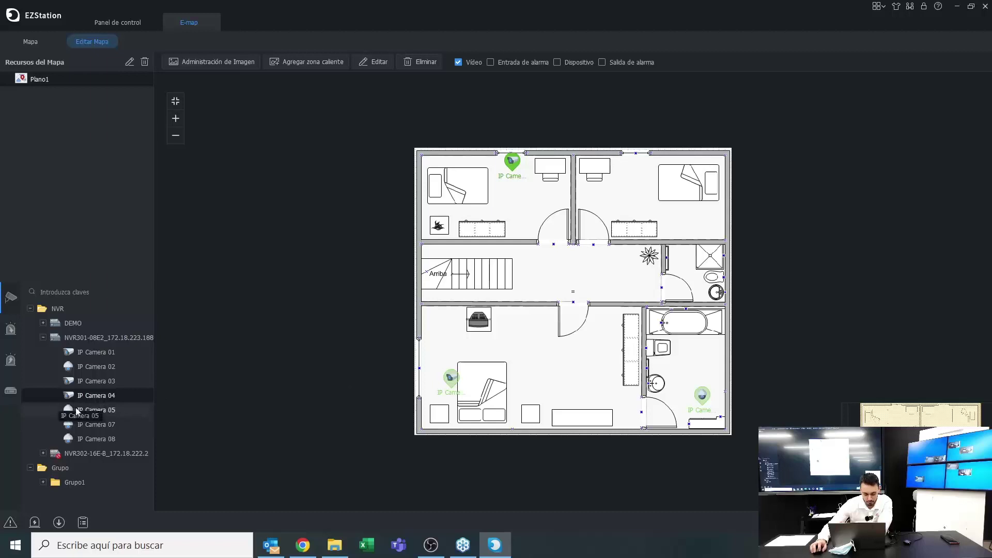
pyautogui.moveTo(99, 409); pyautogui.dragTo(591, 281)
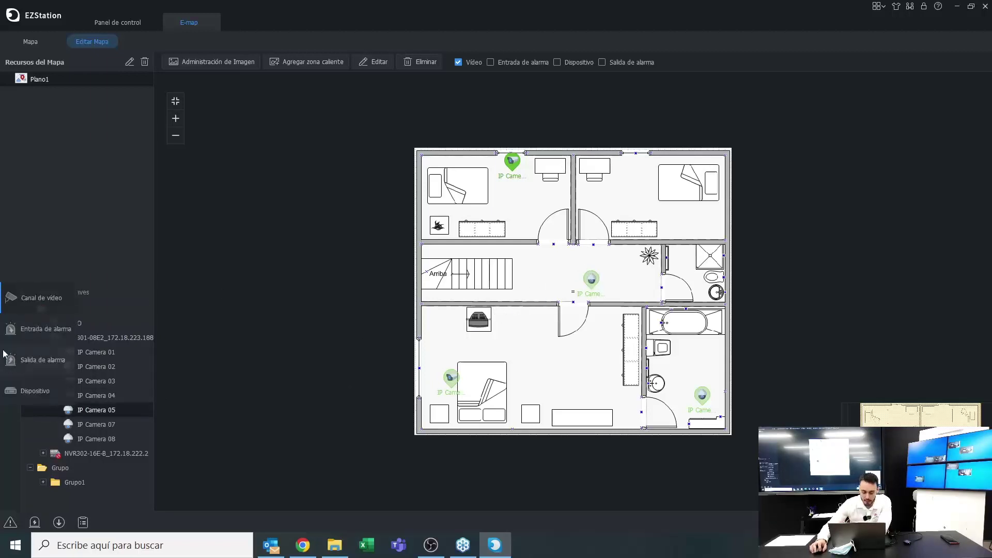
# Place the NVR's second alarm input in the upper-right bedroom
pyautogui.click(19, 330)
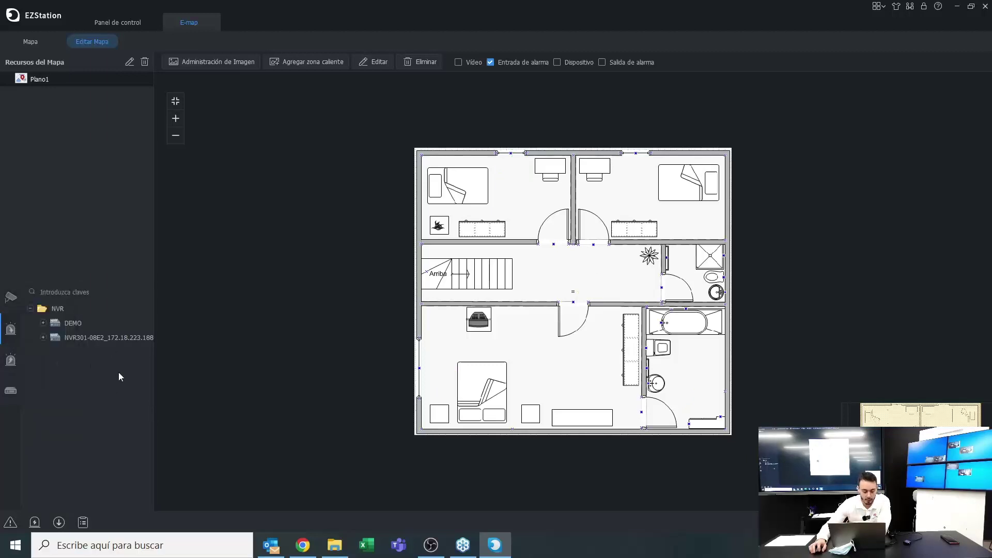
pyautogui.click(43, 338)
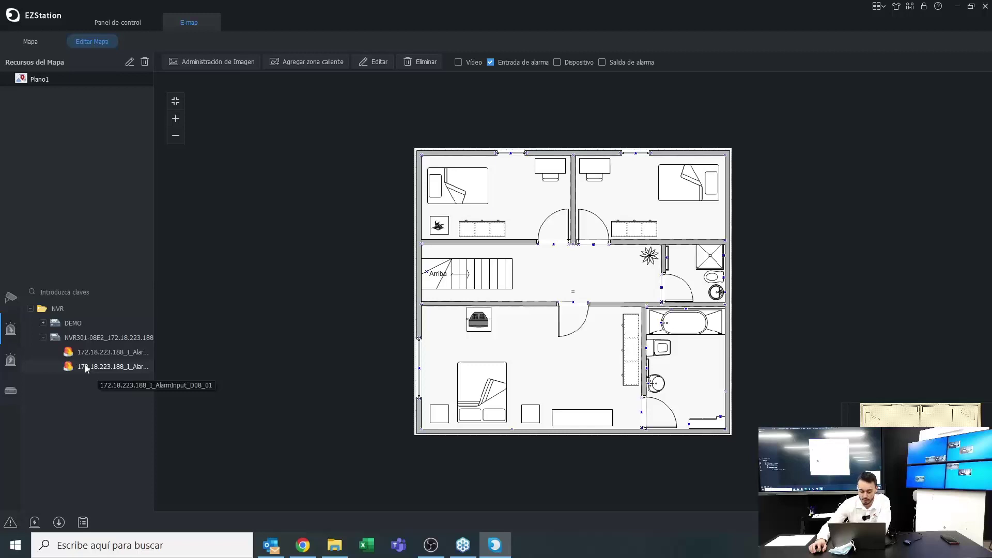
pyautogui.moveTo(86, 368); pyautogui.dragTo(640, 170)
# Place an alarm output in the lower bedroom, then return to the video channel list
pyautogui.moveTo(10, 329)
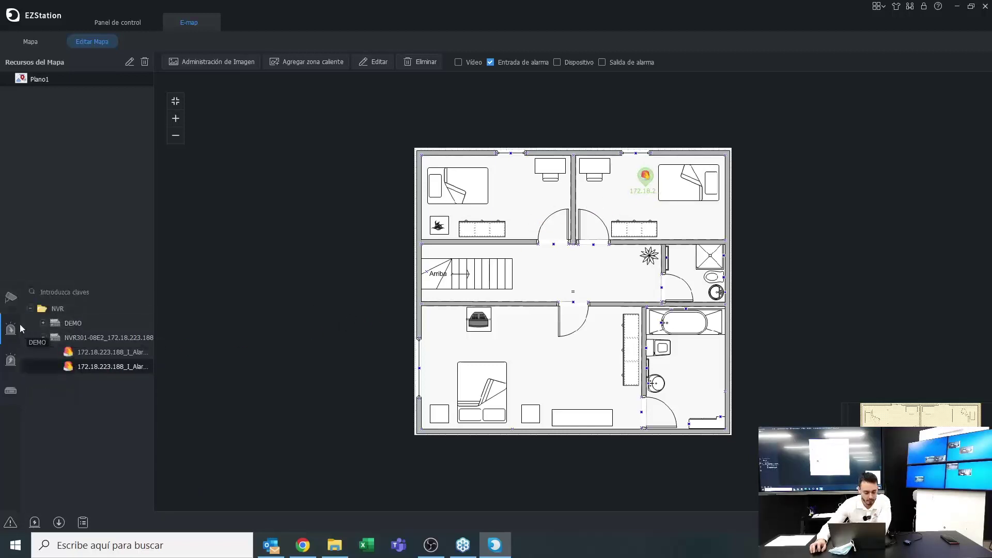
pyautogui.click(38, 358)
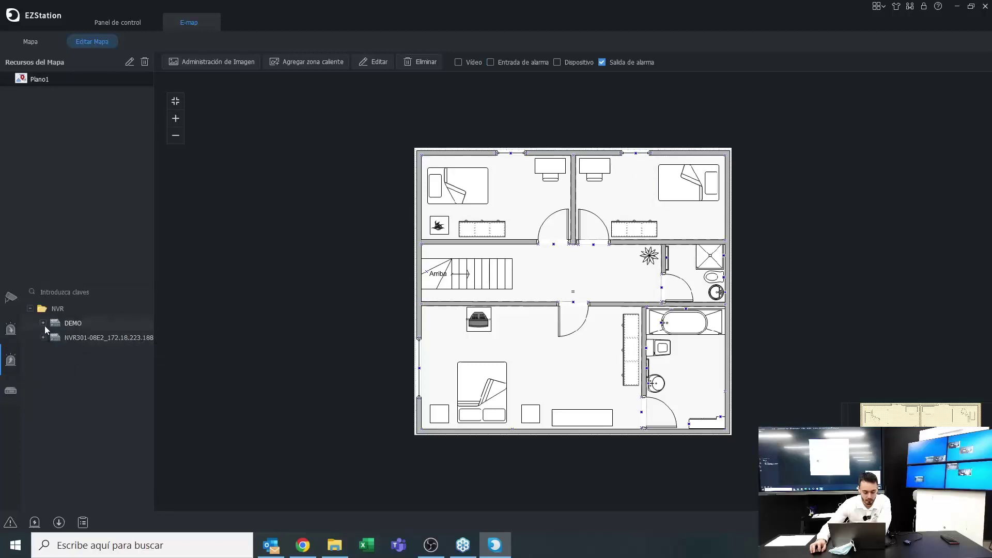
pyautogui.moveTo(54, 342); pyautogui.dragTo(548, 366)
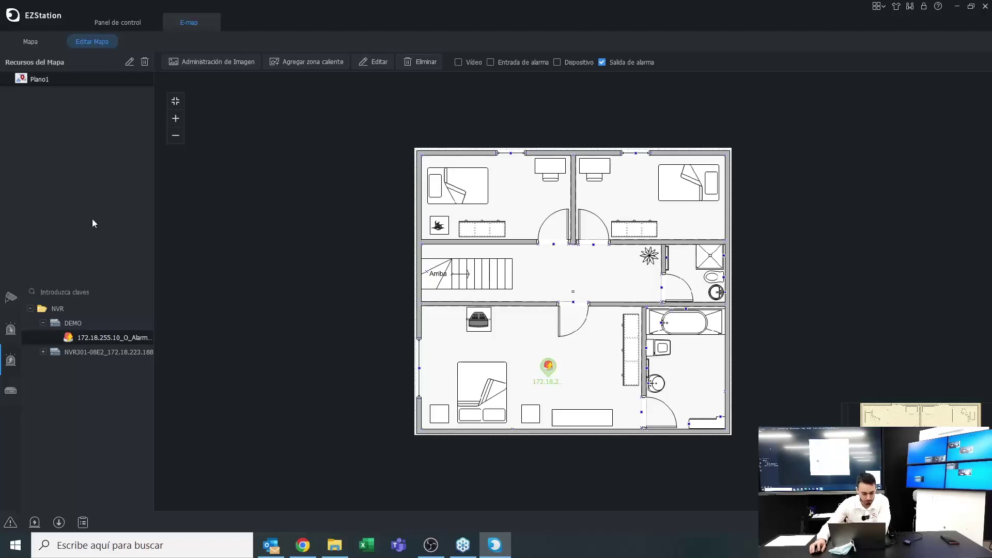
pyautogui.moveTo(23, 344)
pyautogui.click(18, 303)
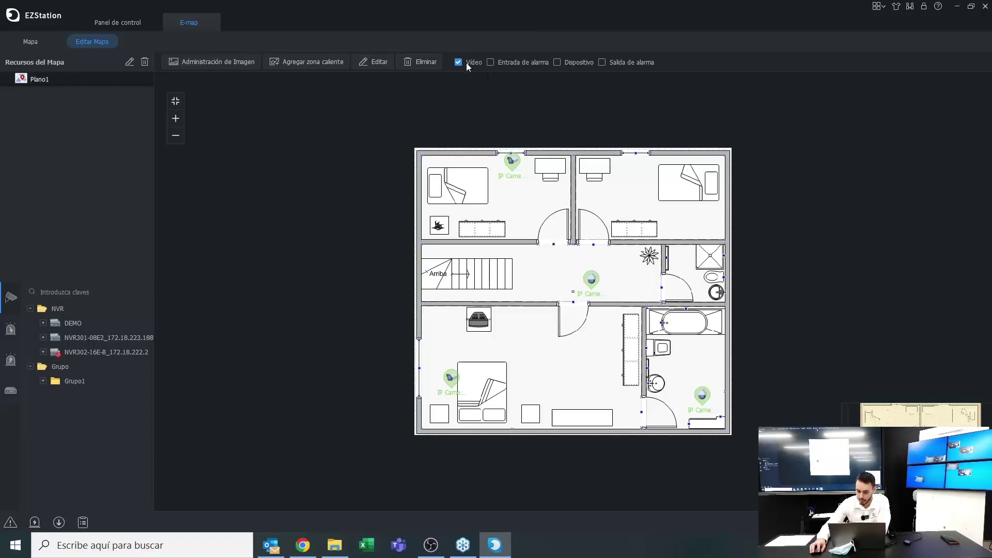
# Turn on the Entrada and Salida de alarma filters so all marker types show on Plano1
pyautogui.click(490, 62)
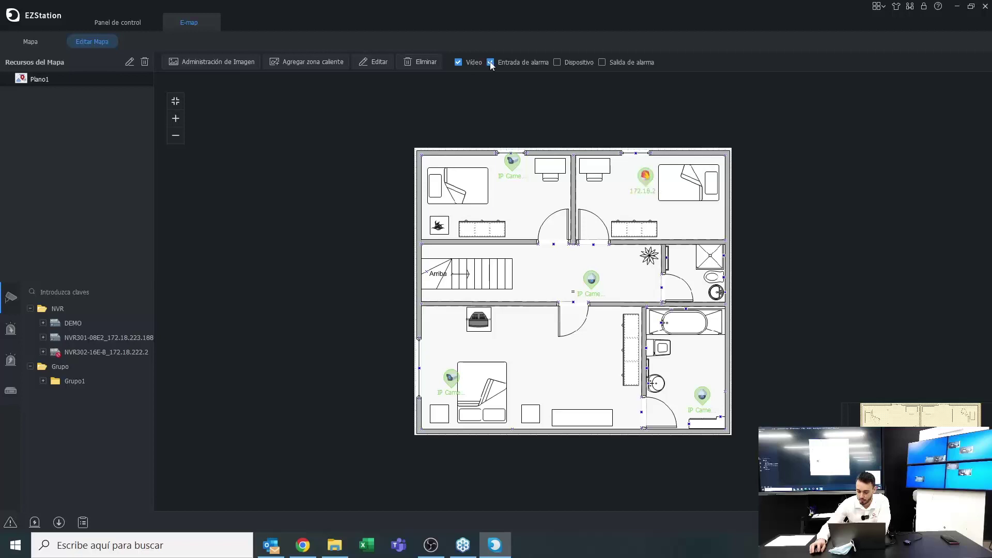
pyautogui.click(601, 62)
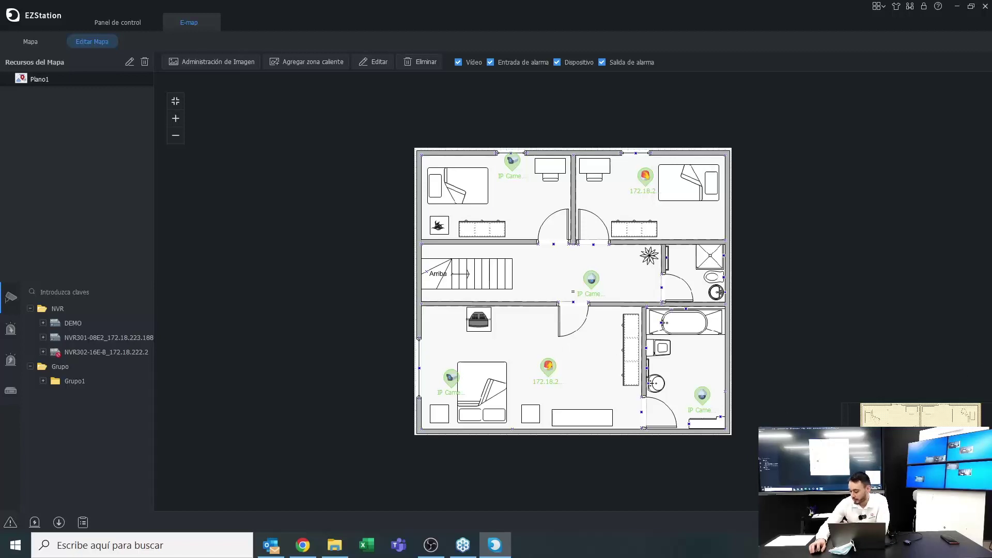
pyautogui.scroll(6, 604, 255)
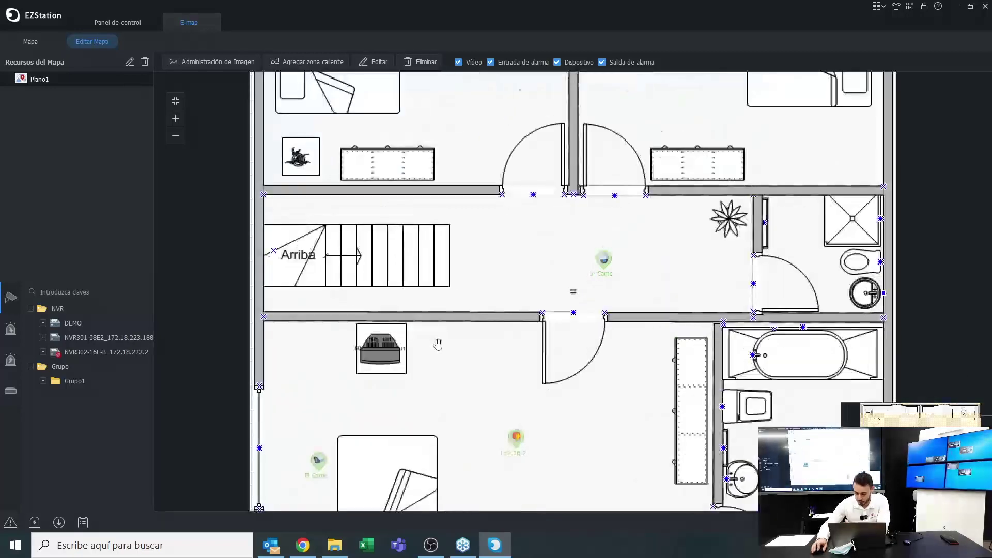
pyautogui.moveTo(494, 248); pyautogui.dragTo(510, 294)
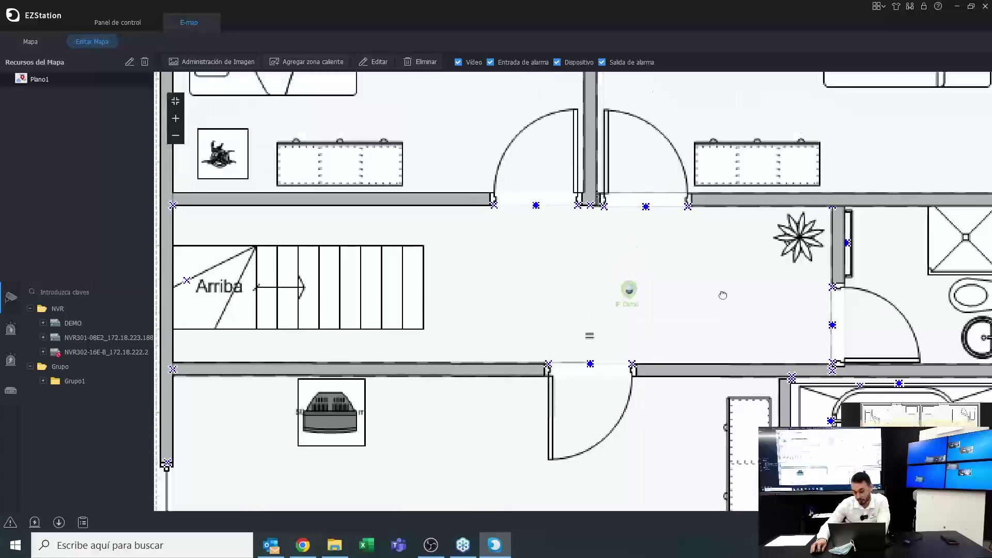
pyautogui.moveTo(531, 231); pyautogui.dragTo(501, 238)
pyautogui.moveTo(556, 345); pyautogui.dragTo(556, 203)
pyautogui.scroll(-5, 557, 203)
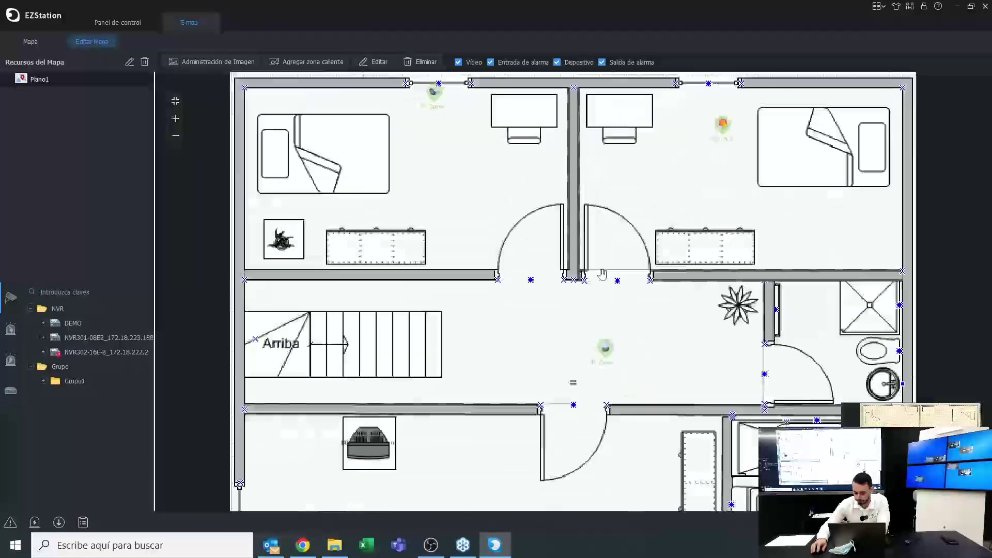
pyautogui.scroll(3, 479, 277)
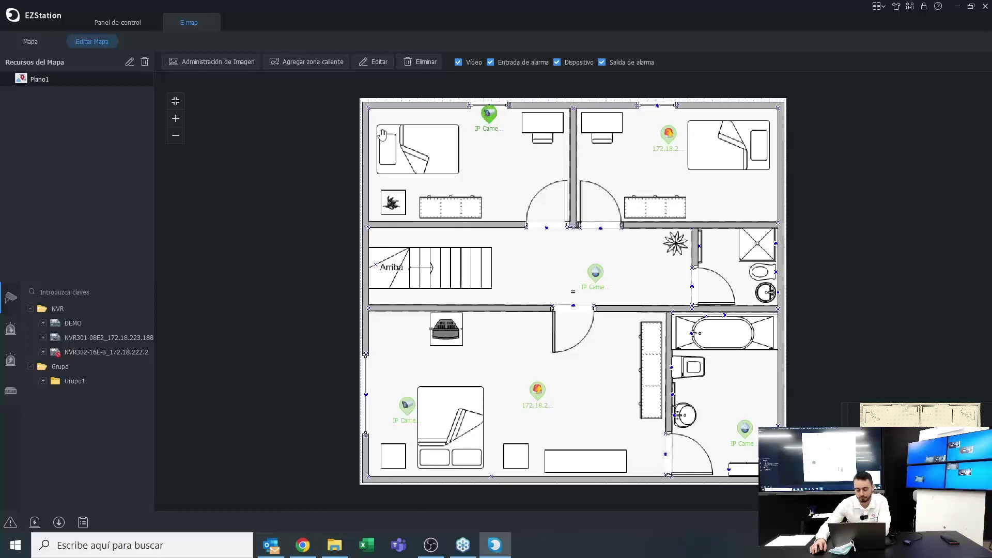
pyautogui.scroll(-1, 383, 169)
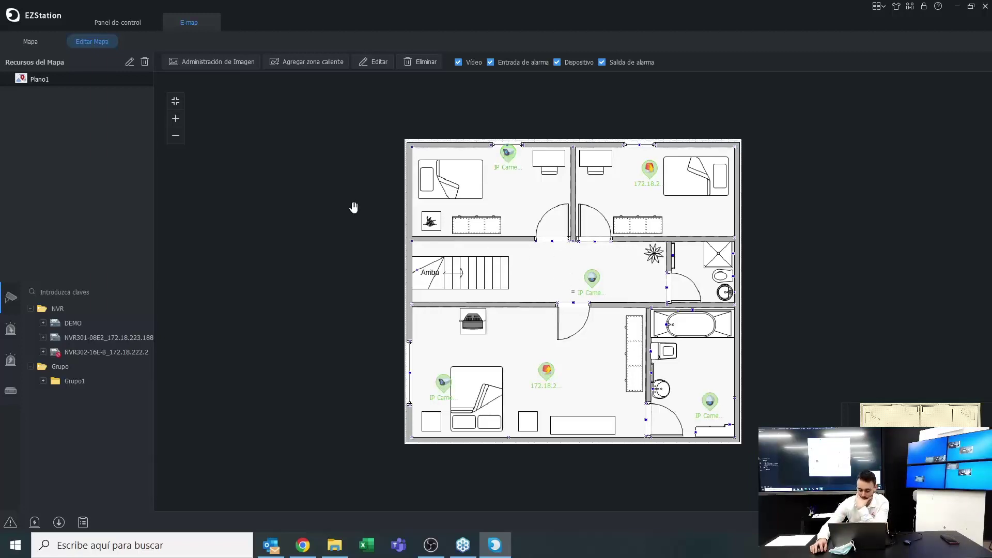
# Move the alarm output into the hallway beside the central camera and switch to the Mapa view
pyautogui.rightClick(709, 407)
pyautogui.click(710, 410)
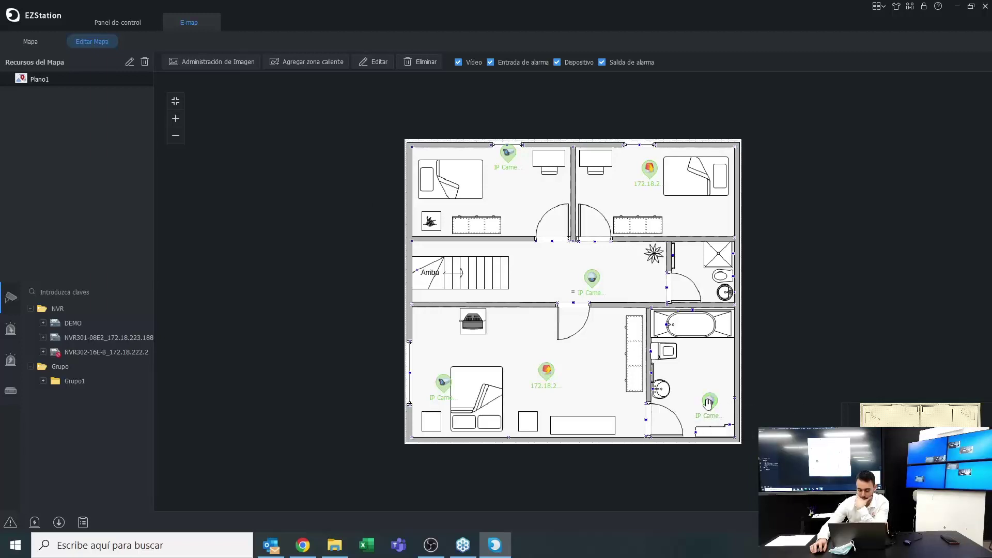
pyautogui.moveTo(548, 370); pyautogui.dragTo(549, 271)
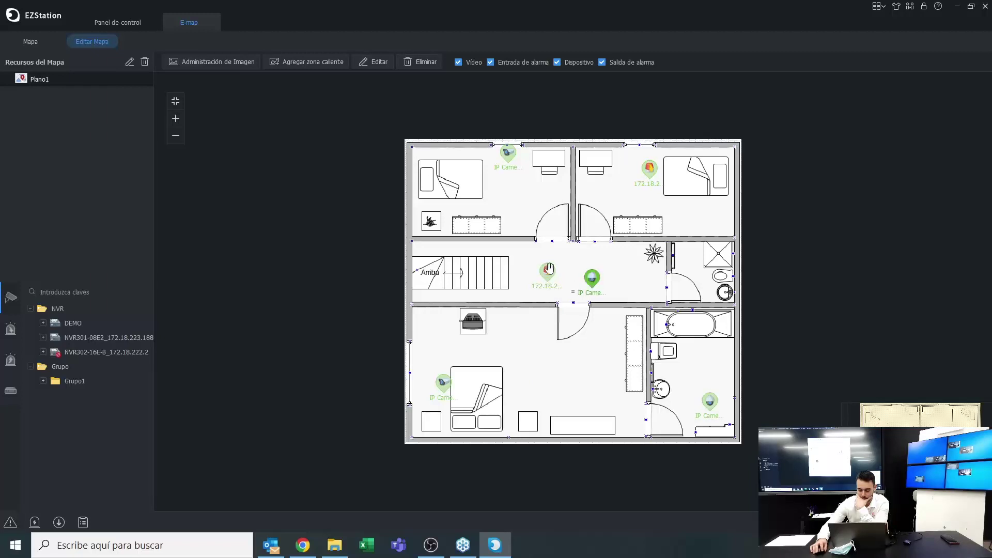
pyautogui.click(31, 43)
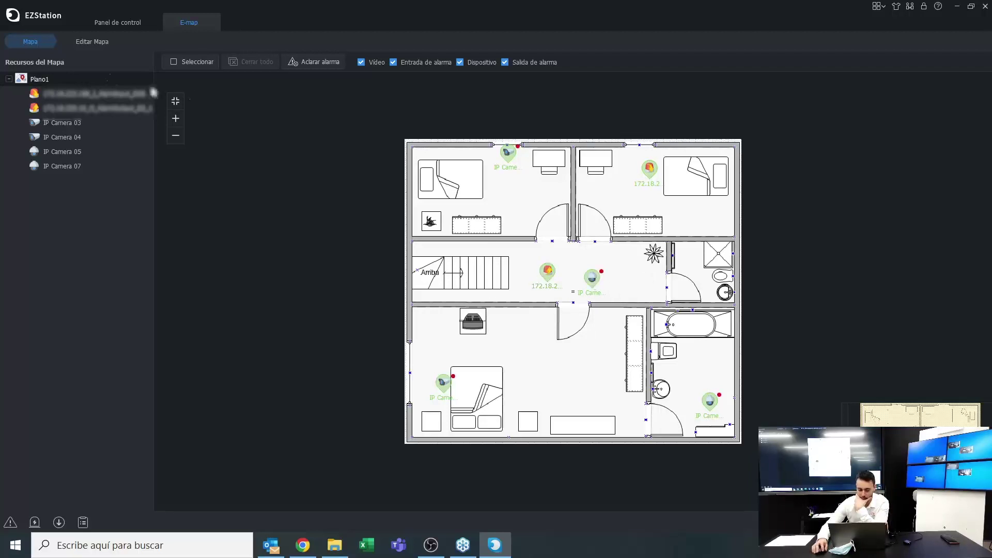
# Open and close live video from IP Camera 05 and IP Camera 03
pyautogui.doubleClick(596, 282)
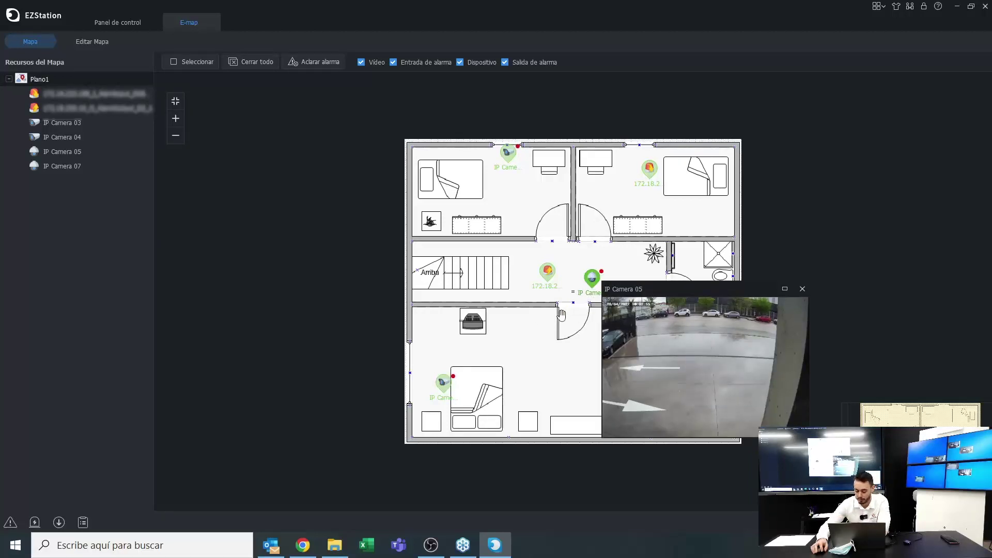
pyautogui.click(802, 288)
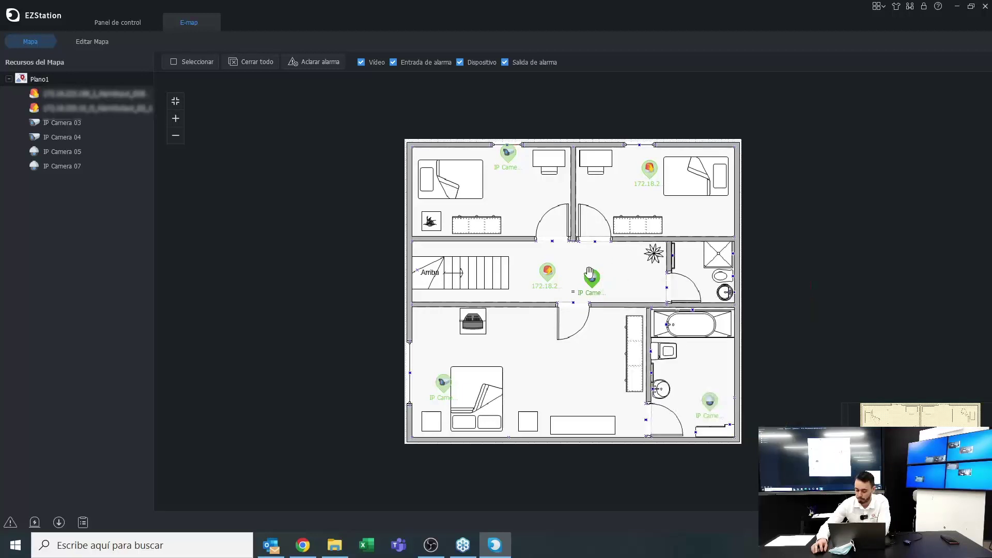
pyautogui.click(506, 151)
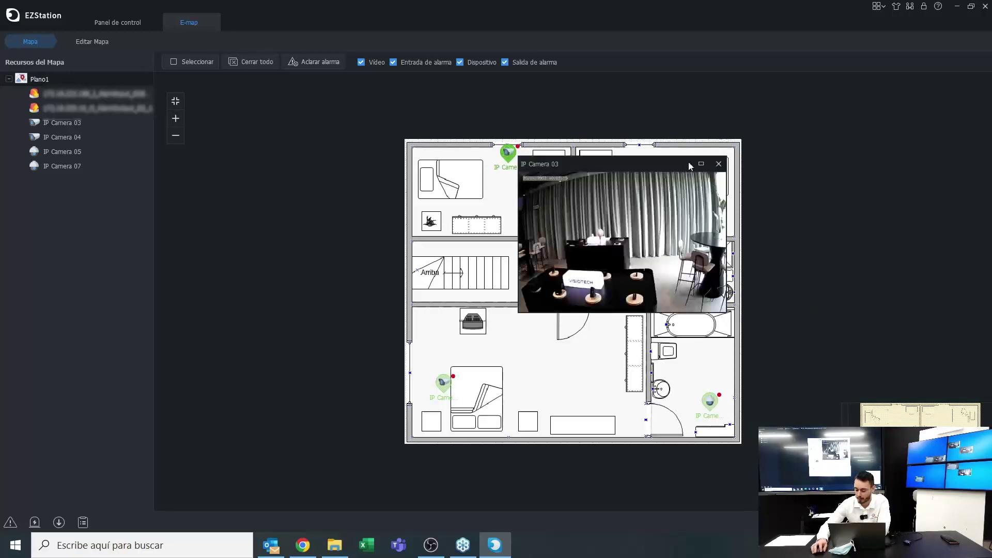
pyautogui.click(722, 162)
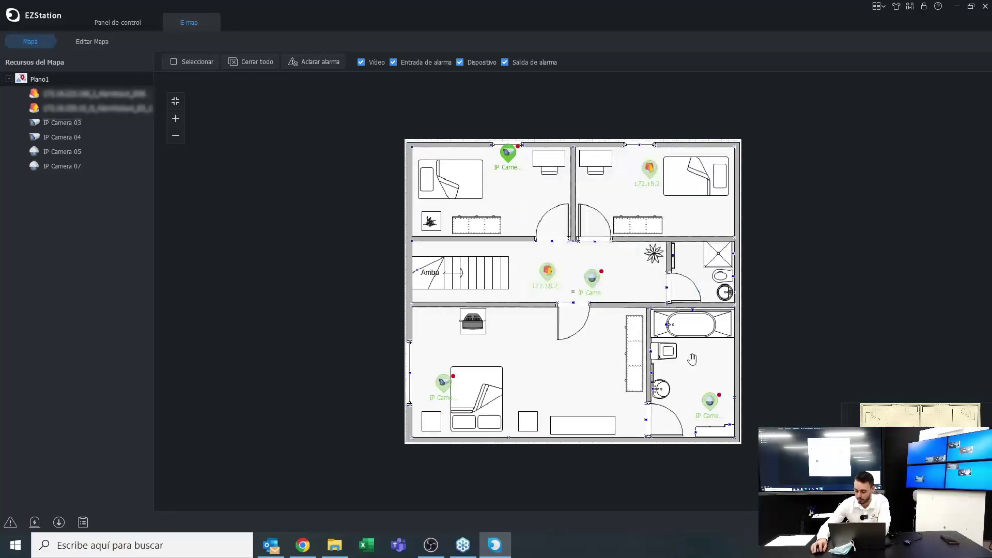
# View the bathroom camera live, close all views, preview the upper-right alarm input, then resume map editing
pyautogui.click(713, 402)
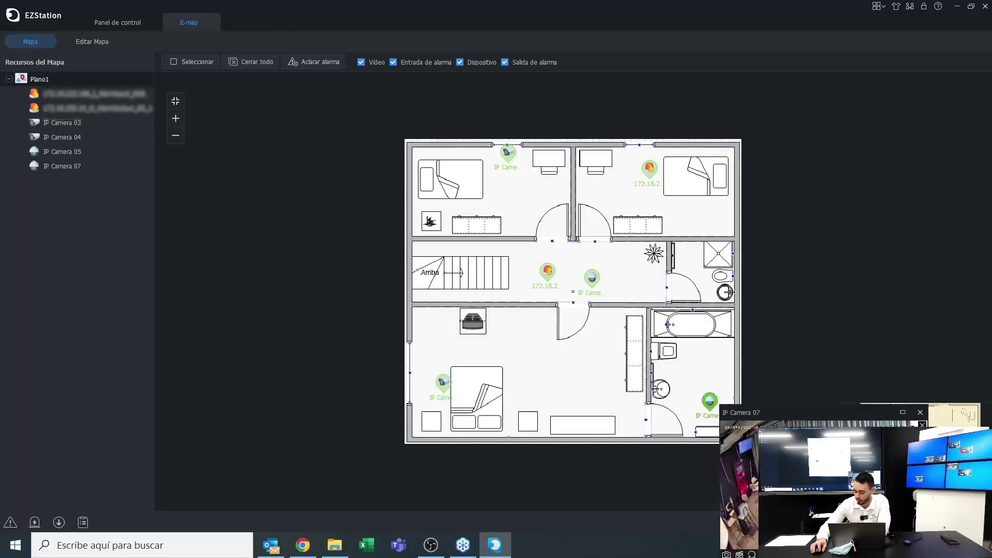
pyautogui.click(920, 419)
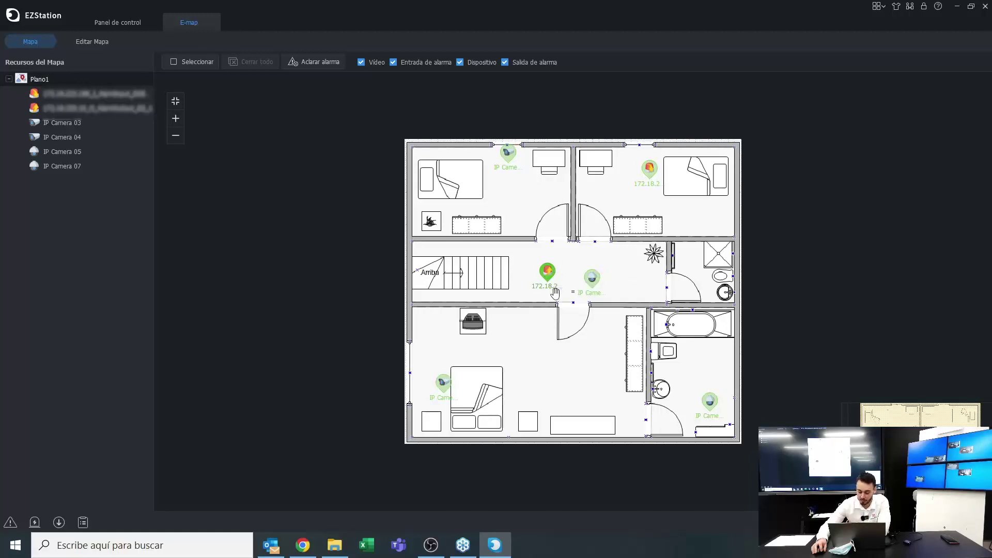
pyautogui.click(649, 169)
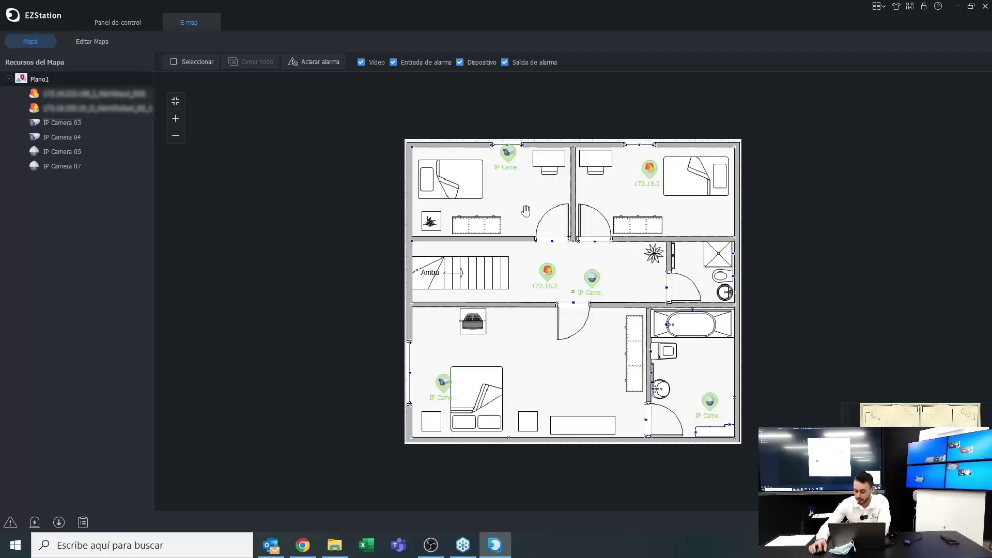
pyautogui.click(86, 40)
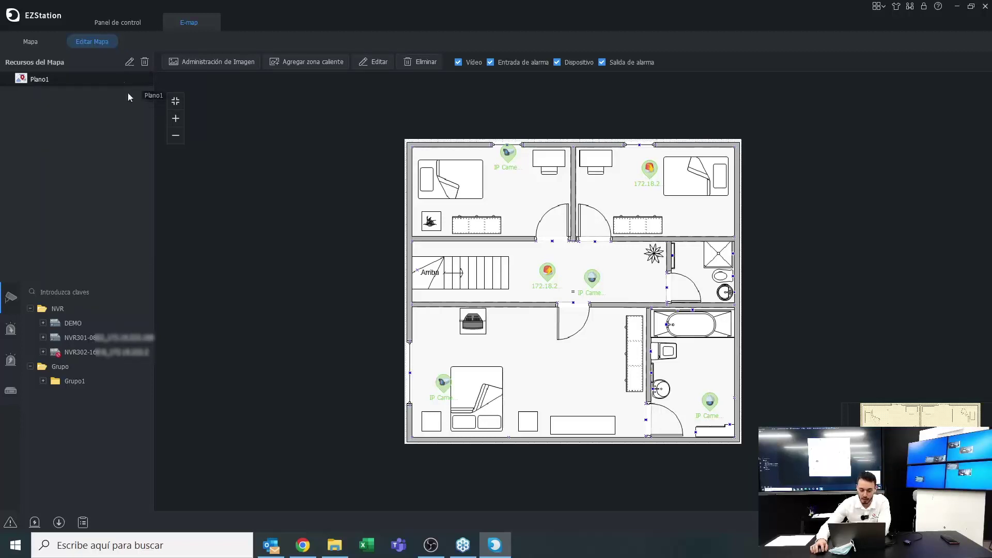
# Cancel the Plano1 map settings, close the E-map module and open Recuento de personas
pyautogui.click(130, 62)
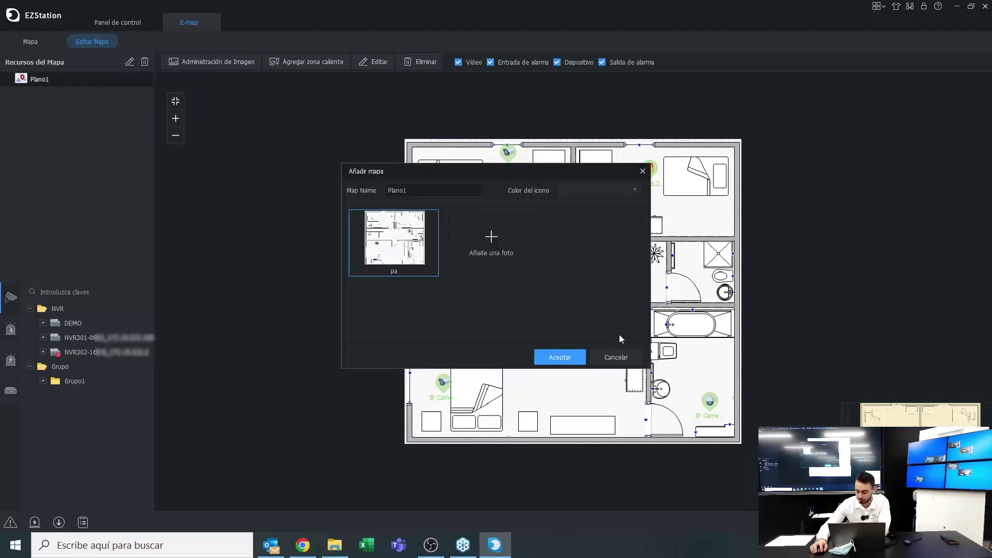
pyautogui.click(615, 357)
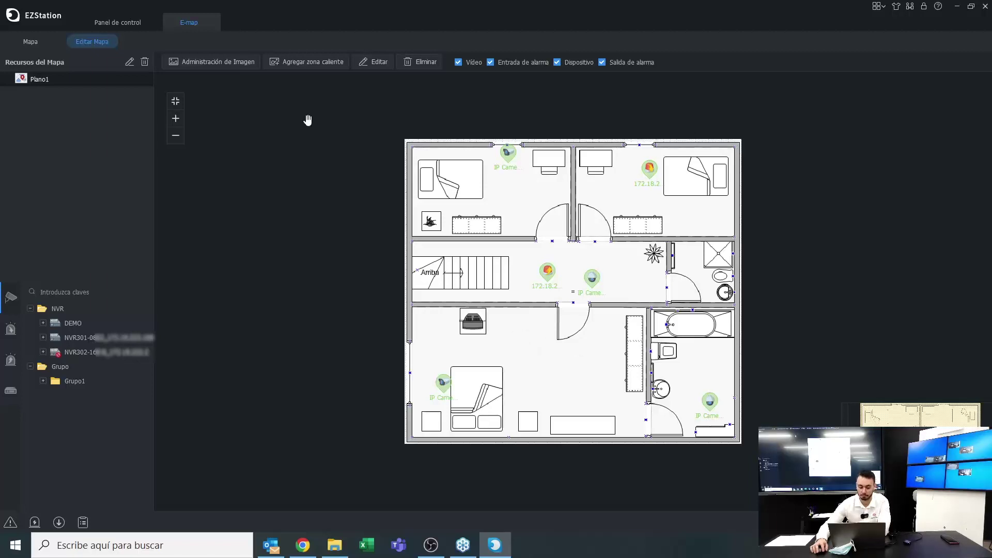
pyautogui.click(209, 22)
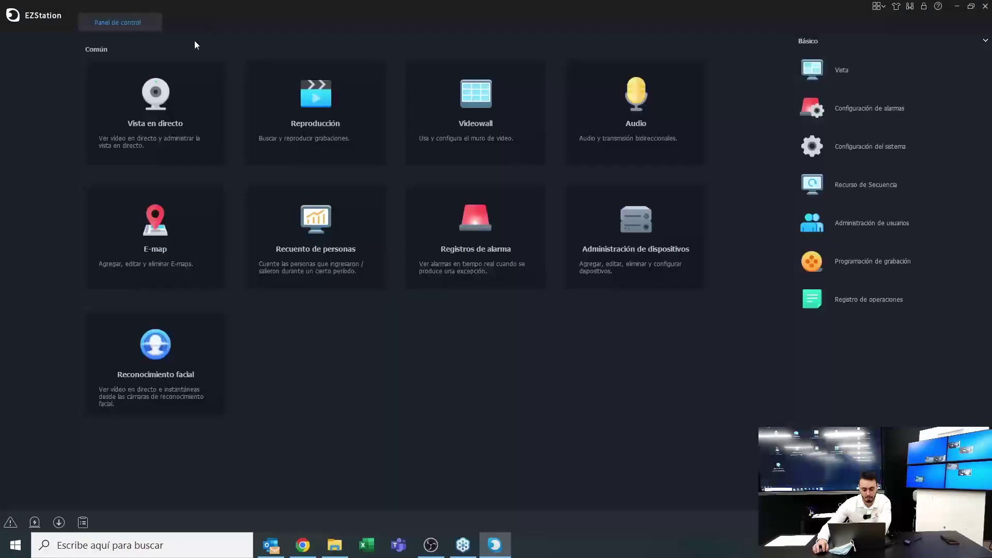
pyautogui.click(294, 227)
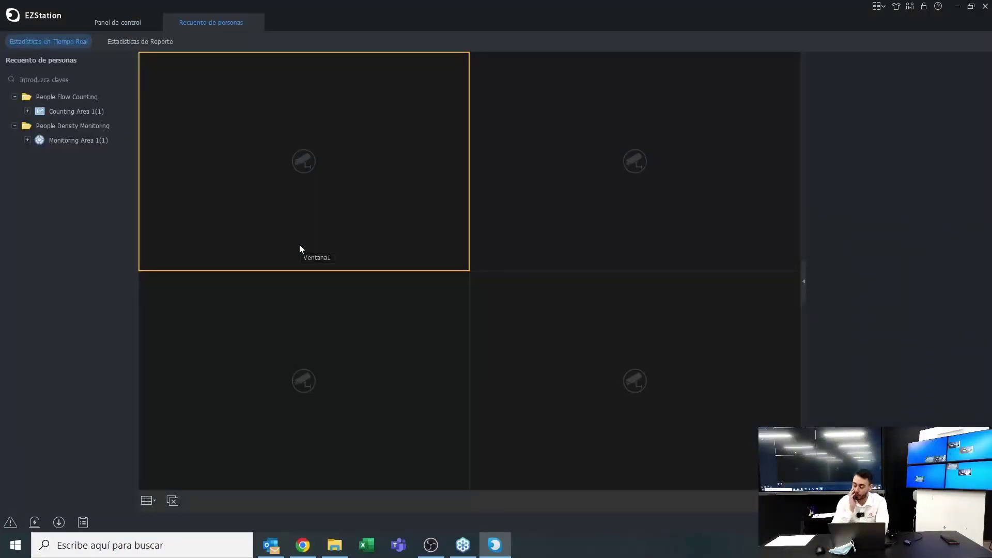
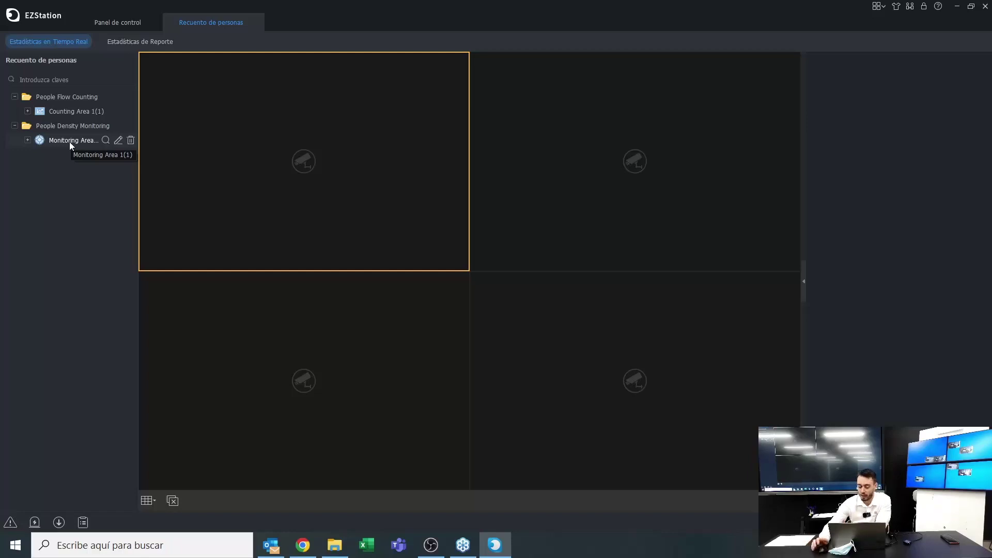
# Add Monitoring Area 2 under People Density Monitoring using IP Camera 08, critical alarm threshold 1
pyautogui.click(28, 139)
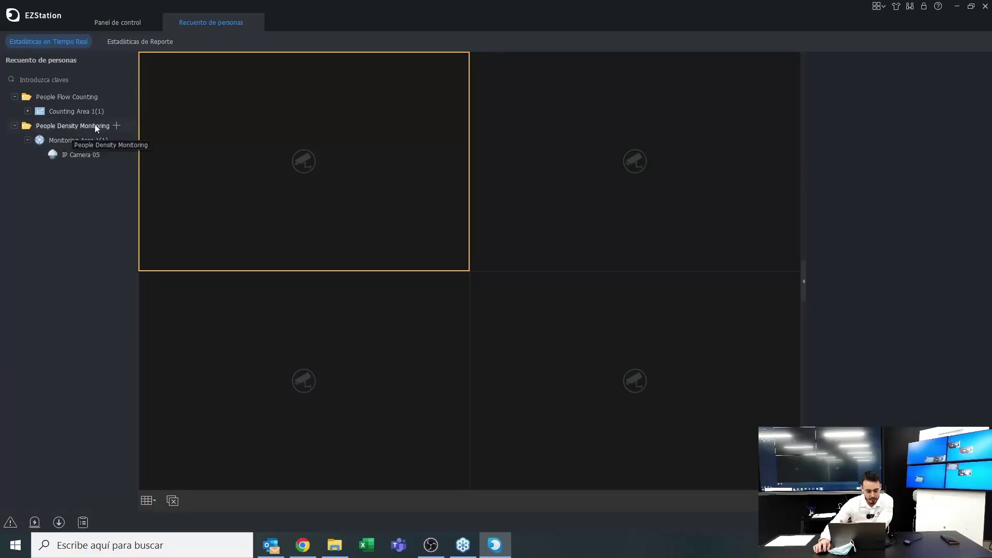
pyautogui.click(117, 125)
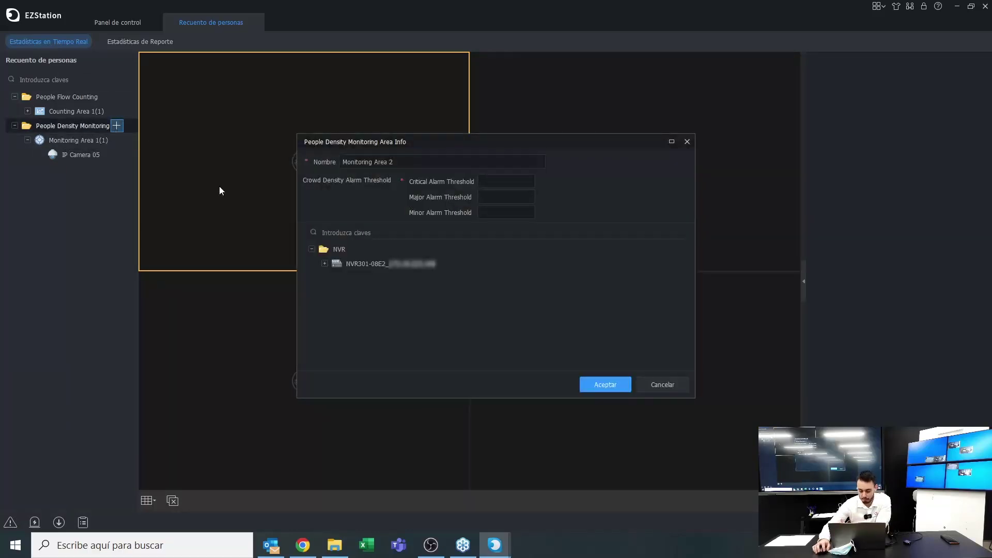
pyautogui.click(393, 162)
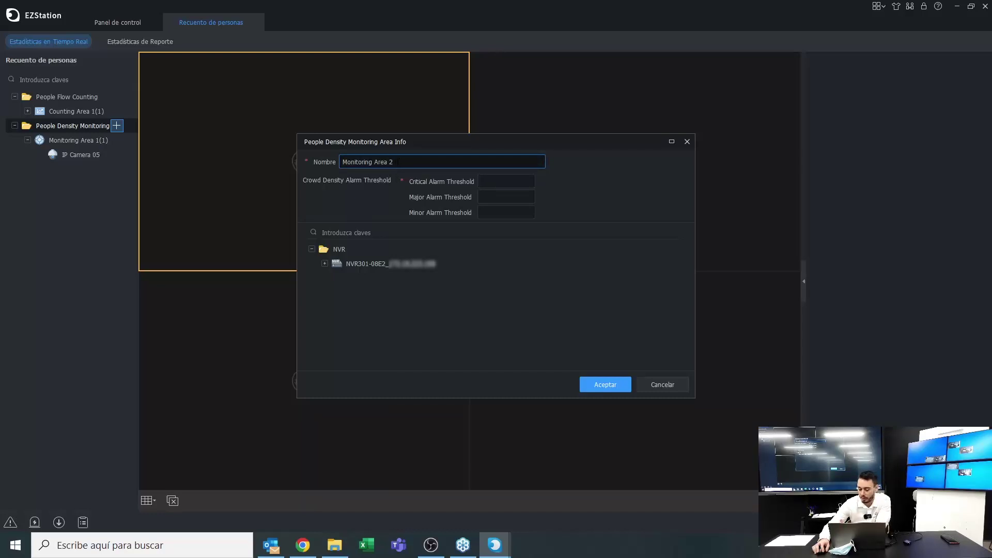
pyautogui.click(325, 263)
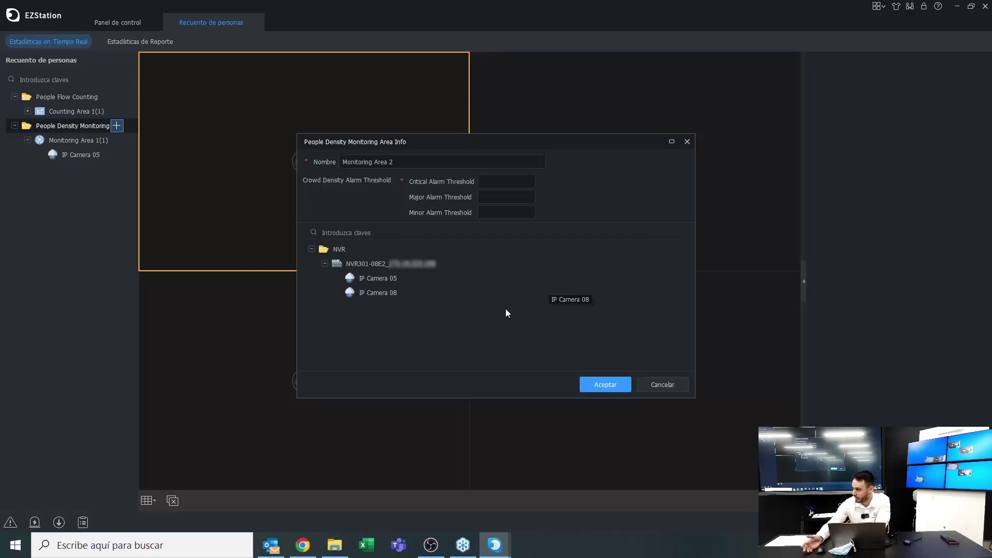
pyautogui.click(383, 293)
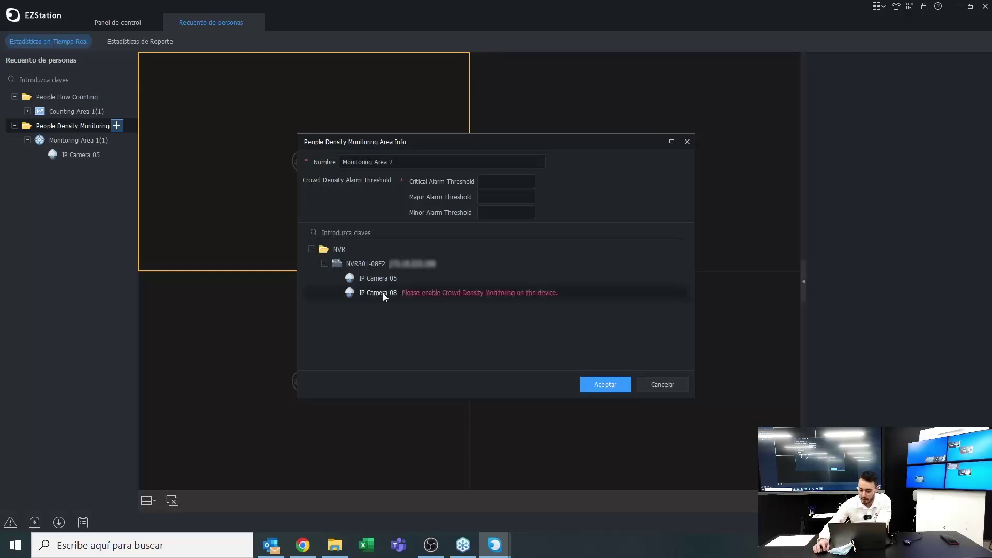
pyautogui.click(382, 280)
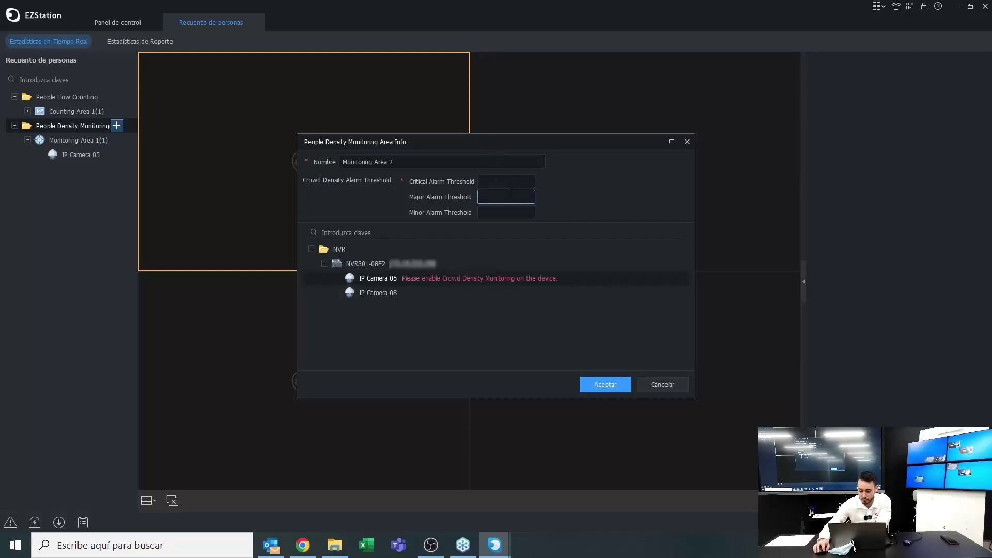
pyautogui.click(485, 181)
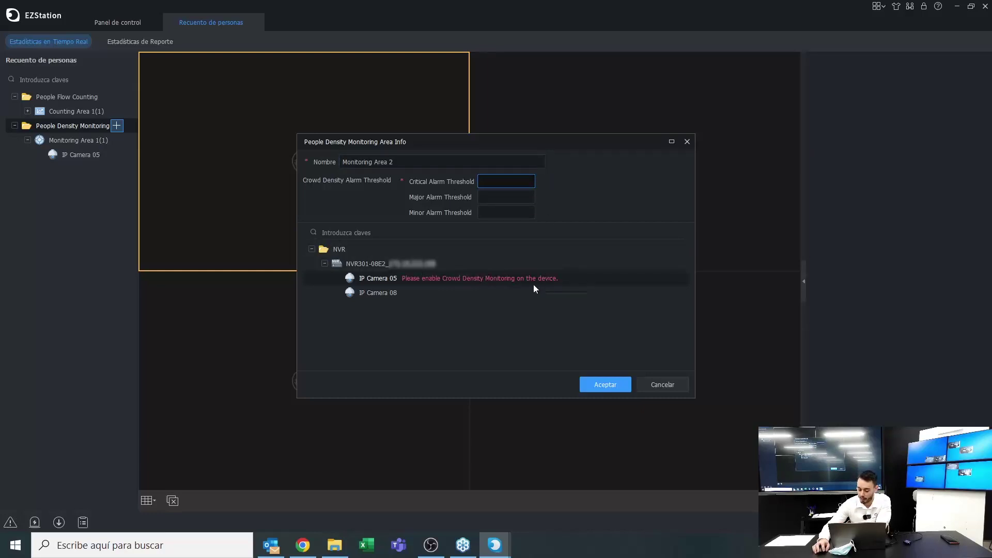
pyautogui.write('1')
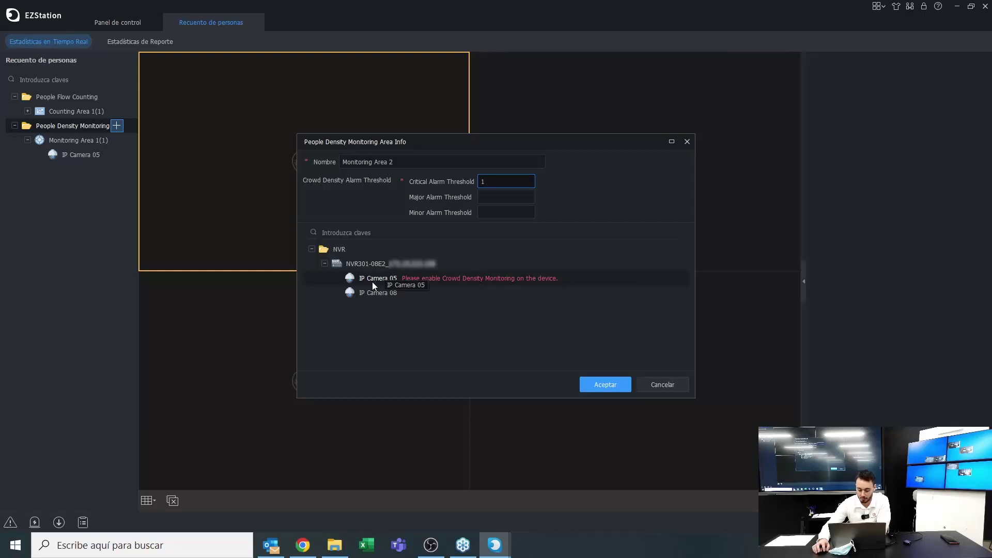
pyautogui.click(588, 385)
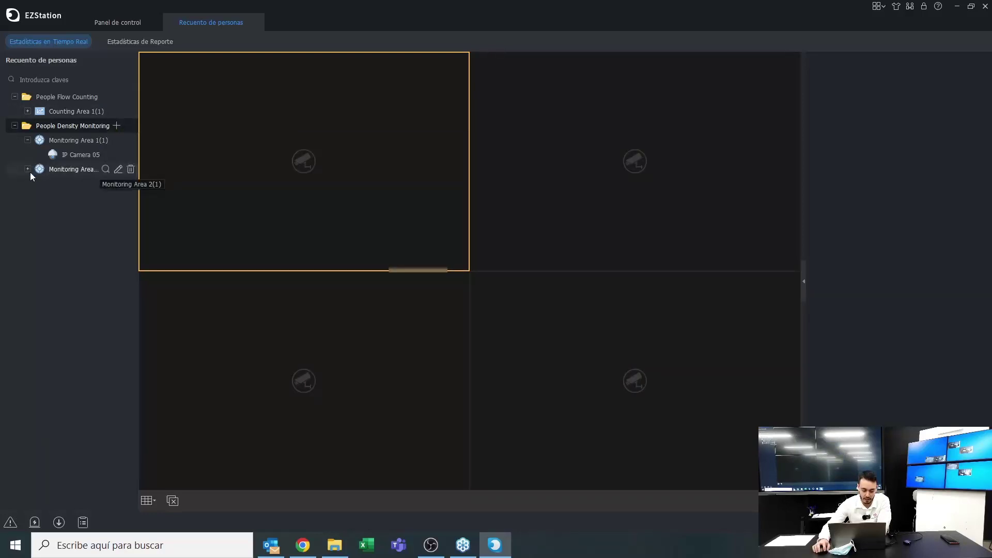
# Show Monitoring Area 2's IP Camera 08 live, then go to Estadísticas de Reporte
pyautogui.click(27, 170)
pyautogui.click(85, 184)
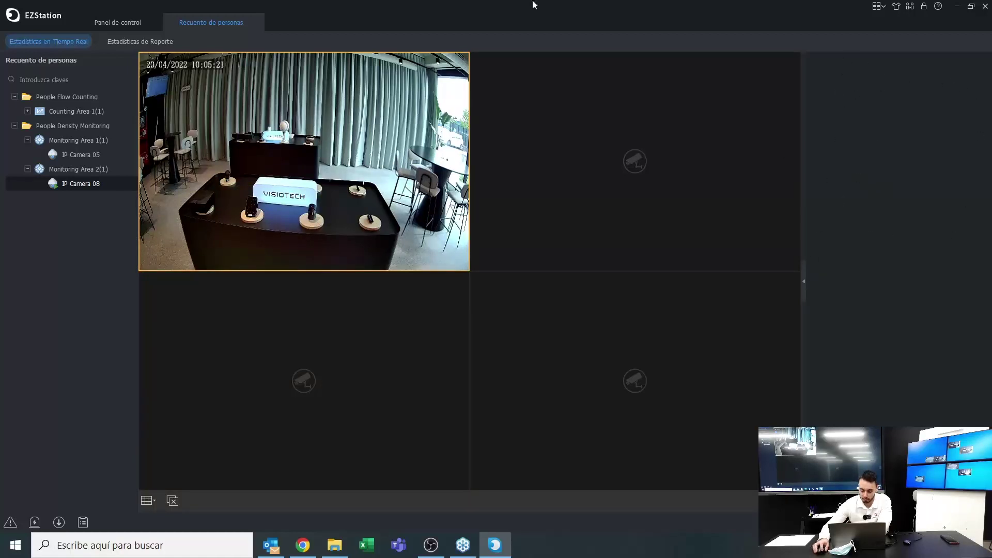
pyautogui.click(125, 42)
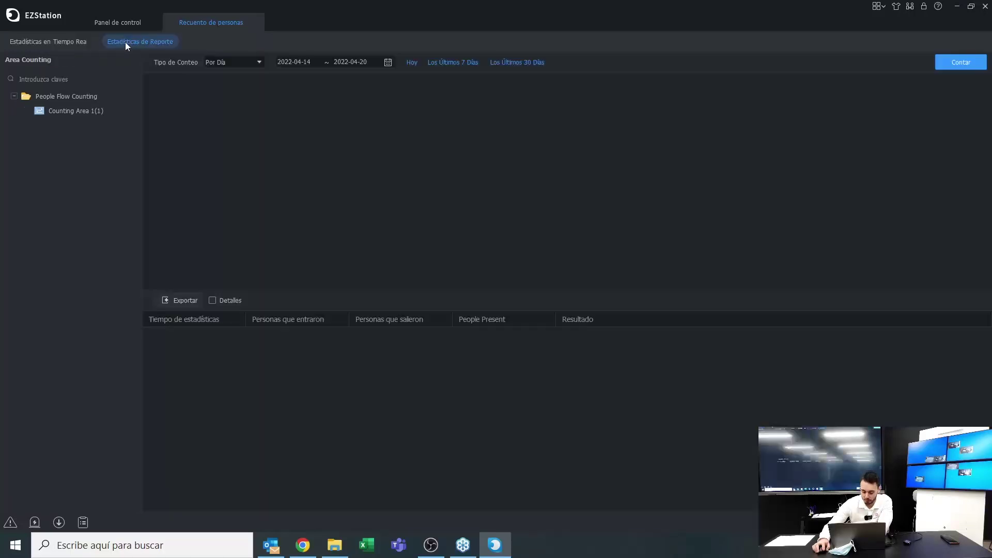
# Keep Por Día counting over 2022-04-14 to 2022-04-20 and select Counting Area 1
pyautogui.click(81, 81)
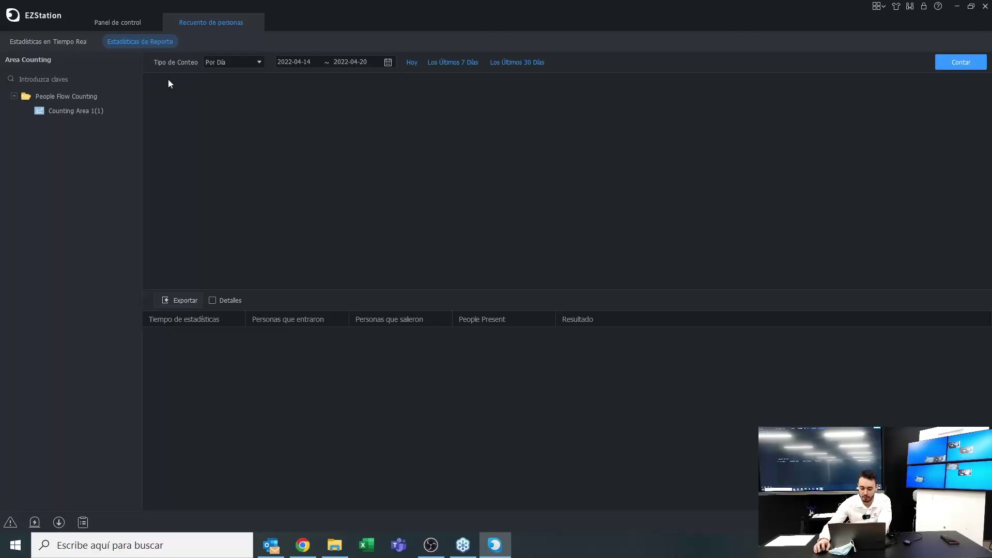
pyautogui.click(212, 67)
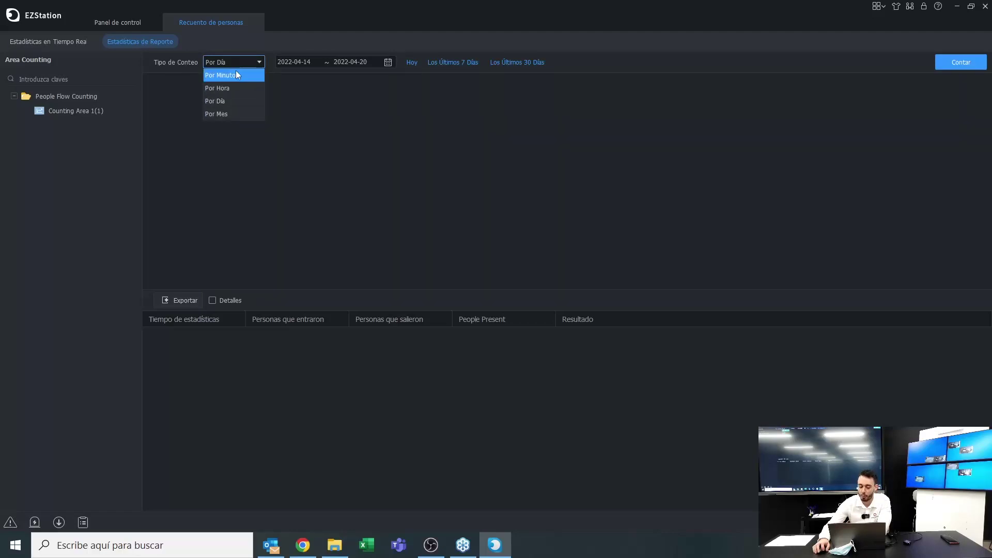
pyautogui.click(322, 73)
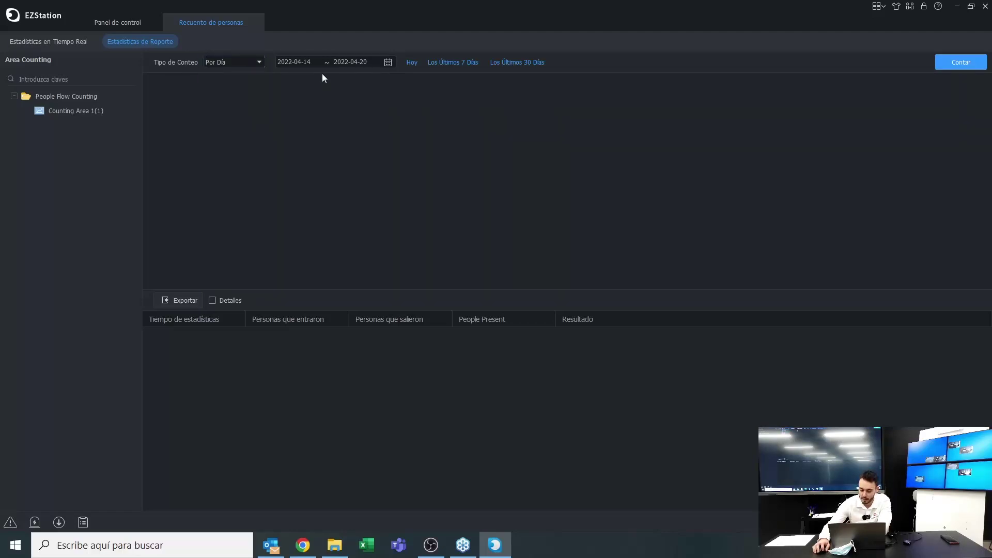
pyautogui.click(387, 62)
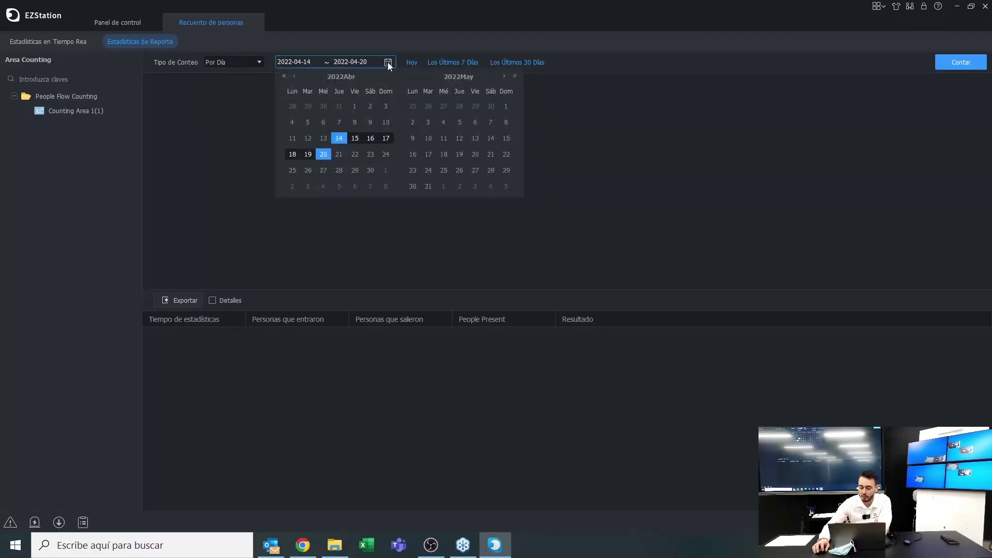
pyautogui.click(522, 102)
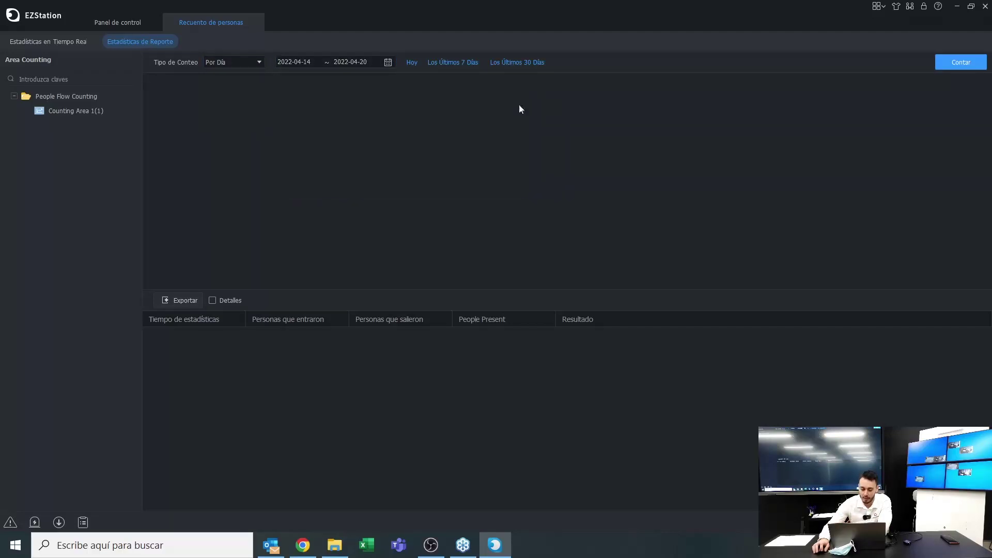
pyautogui.click(383, 64)
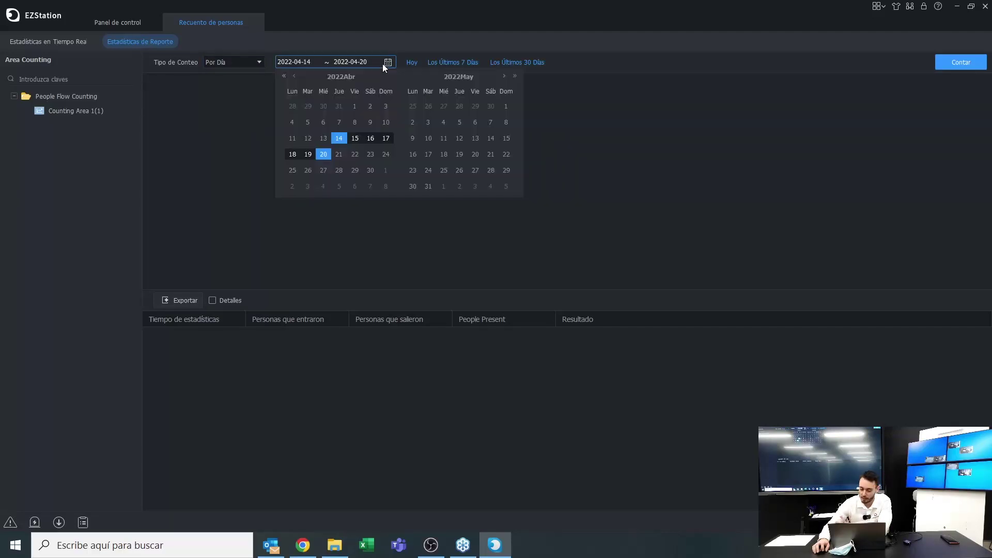
pyautogui.click(648, 131)
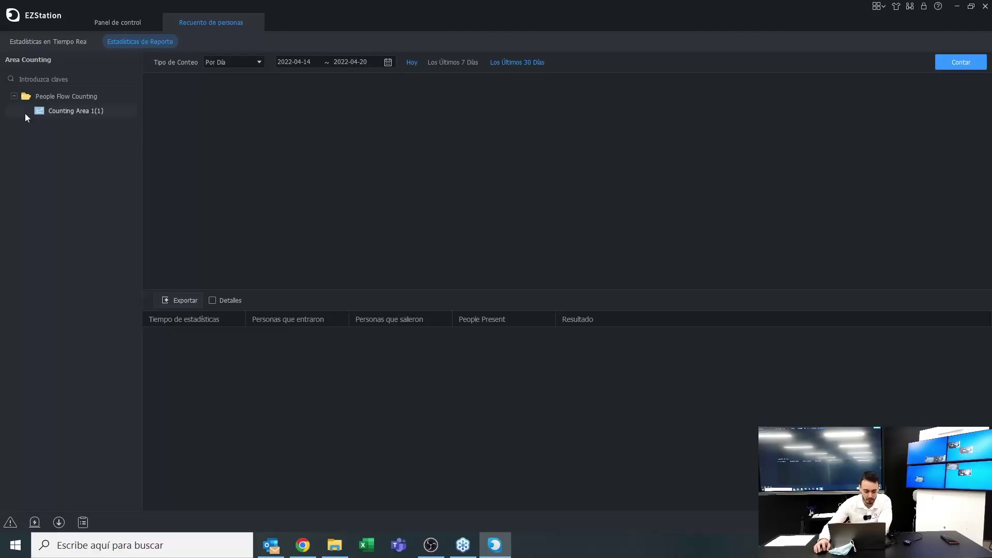
pyautogui.click(47, 114)
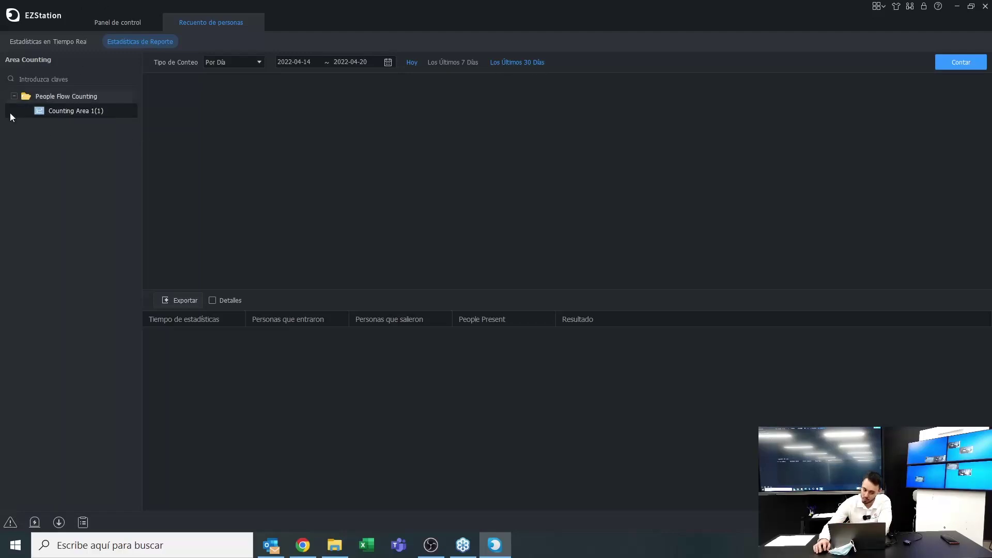
# Start a new people flow counting area in real-time statistics, cancel it, and return to reports
pyautogui.click(24, 42)
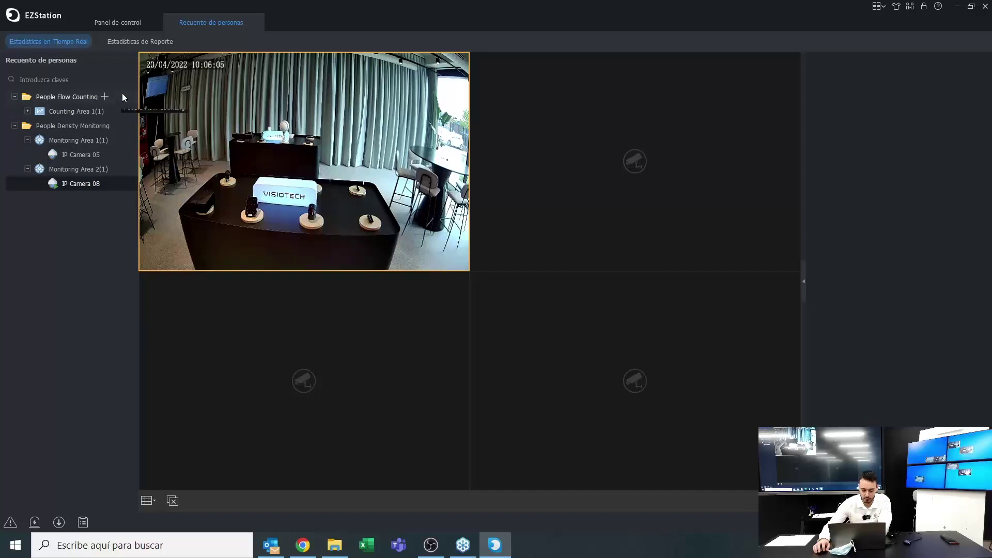
pyautogui.click(104, 97)
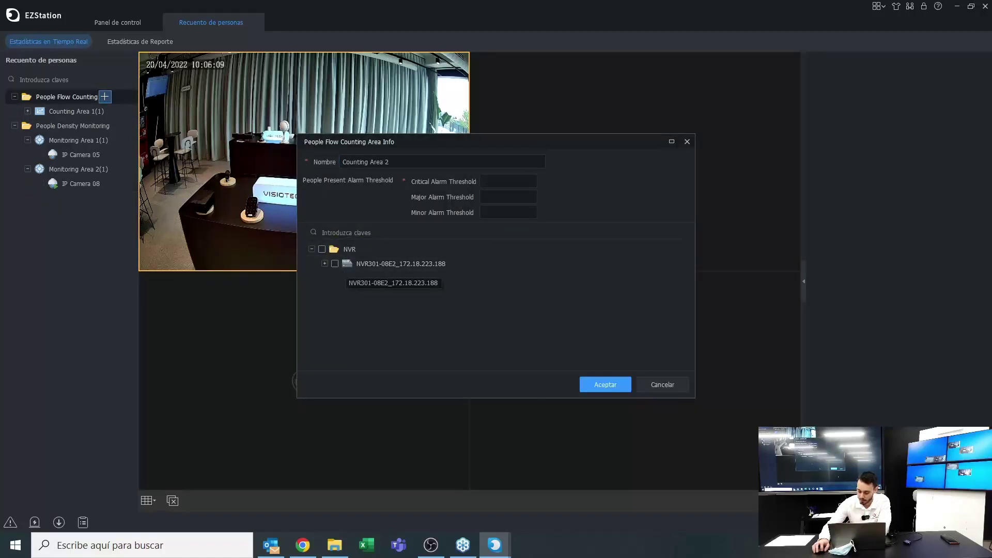
pyautogui.click(655, 385)
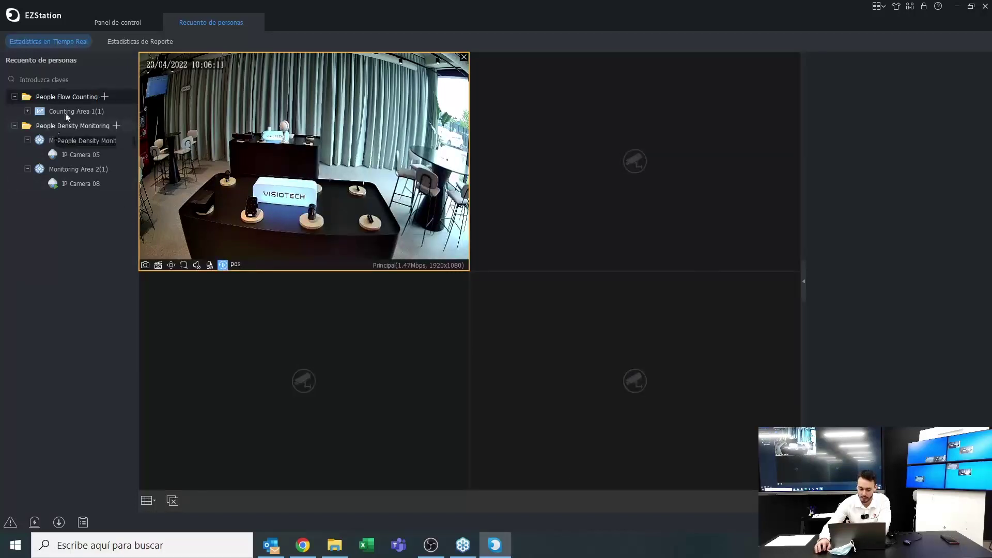
pyautogui.click(136, 42)
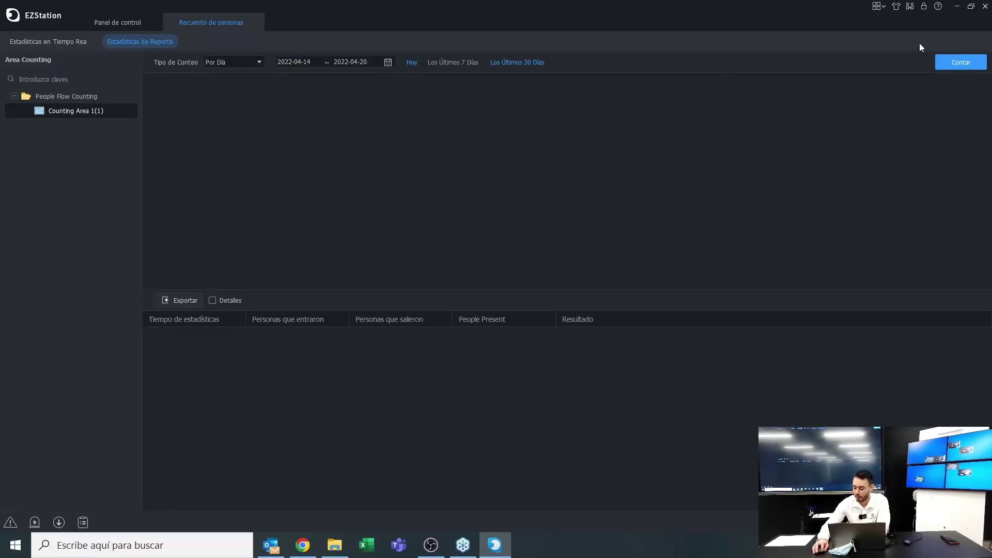
# Run the people count for the chosen dates and show detailed per-camera rows
pyautogui.click(949, 64)
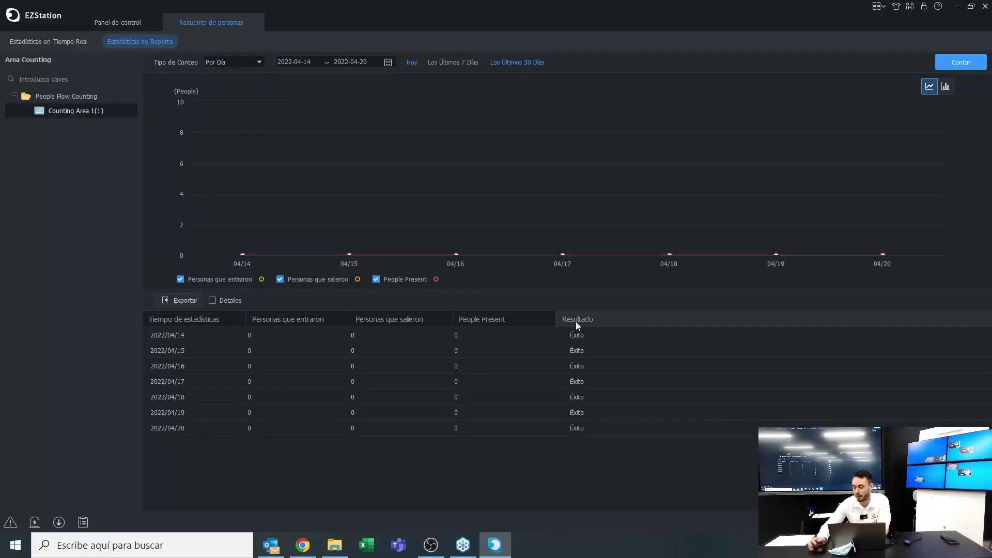
pyautogui.moveTo(240, 240)
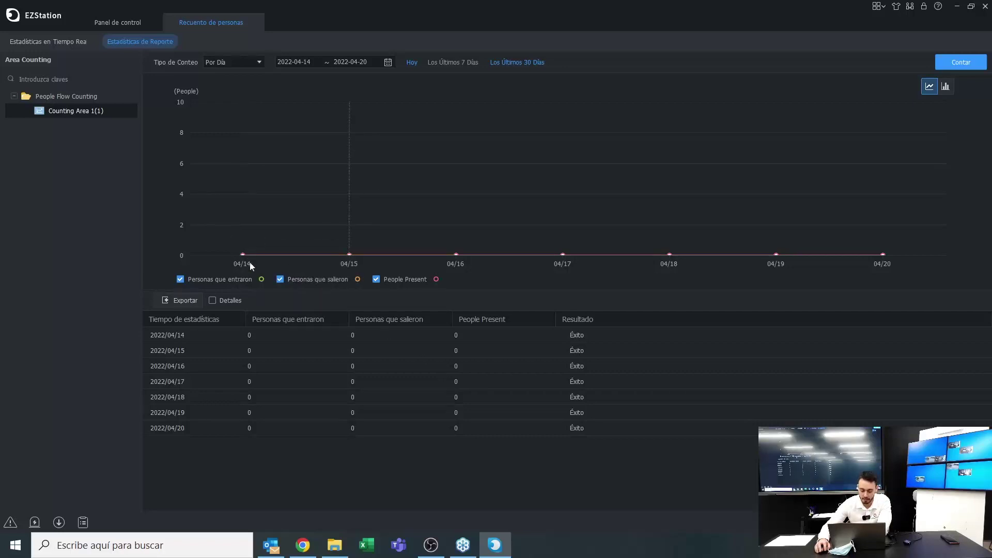
pyautogui.moveTo(248, 101)
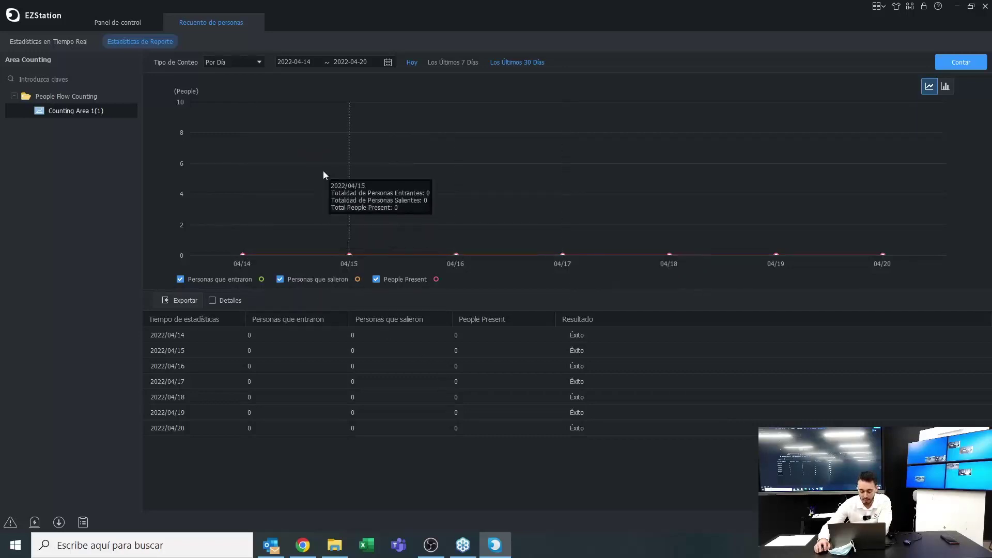
pyautogui.click(212, 300)
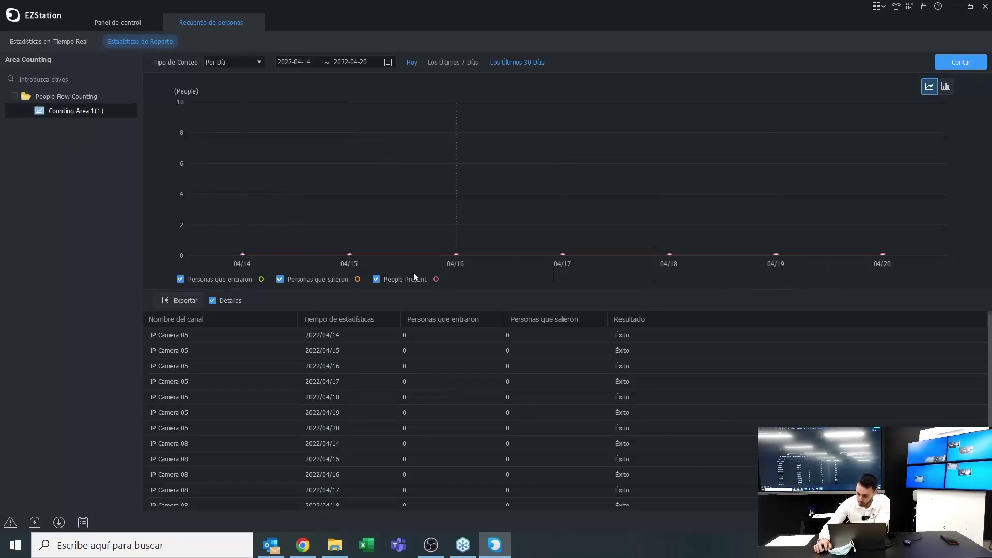
# Cancel the report export and close the Recuento de personas tab
pyautogui.click(169, 305)
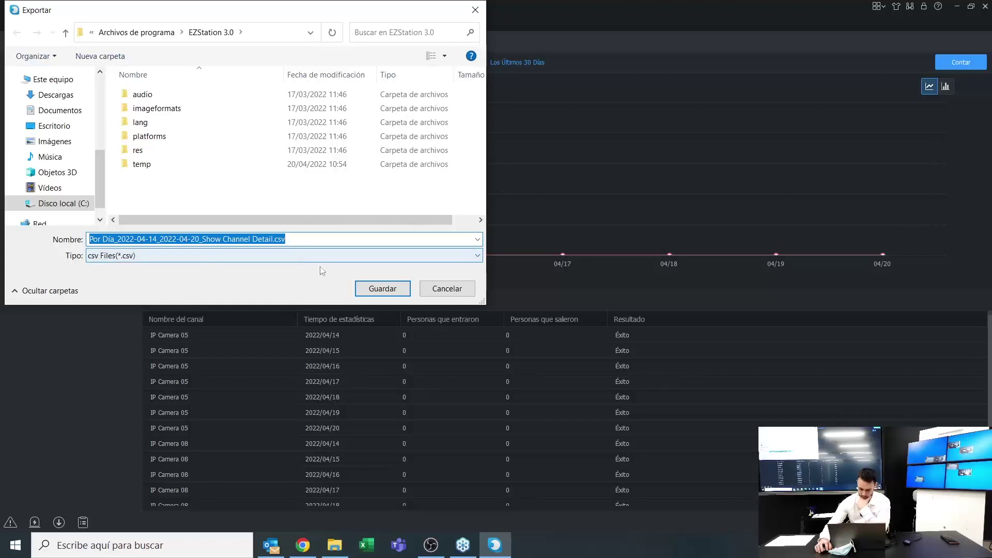
pyautogui.click(447, 288)
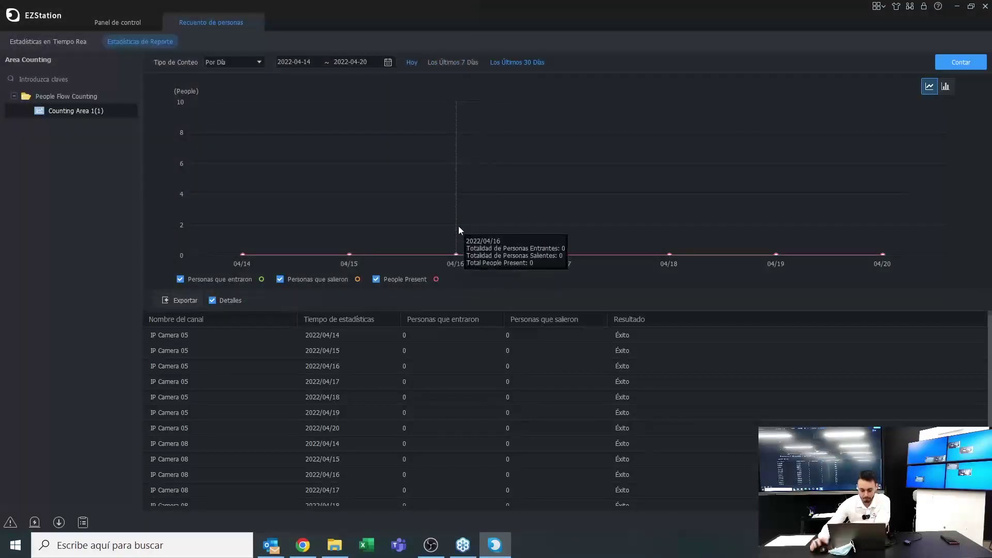
pyautogui.click(253, 23)
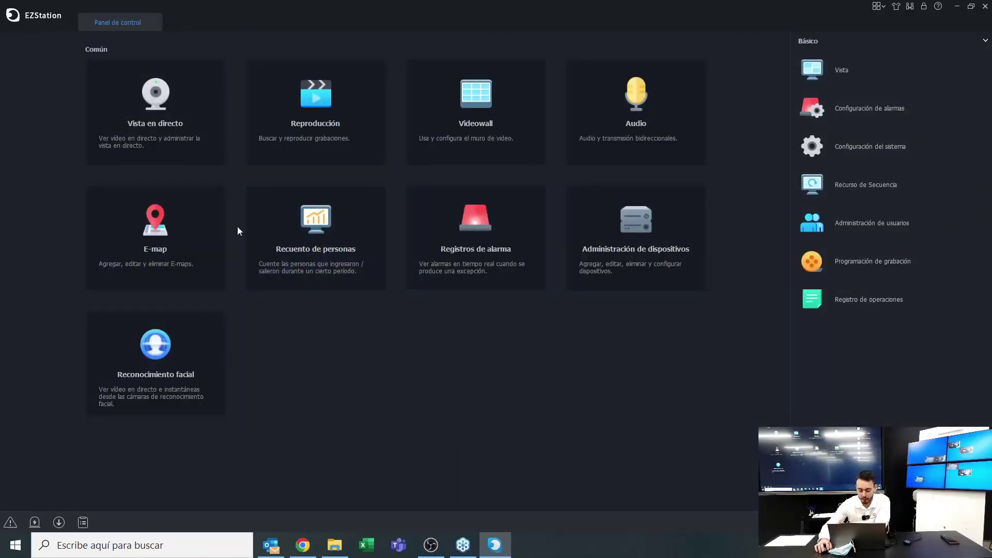
# Open Registros de alarma from the Panel de control dashboard
pyautogui.click(470, 221)
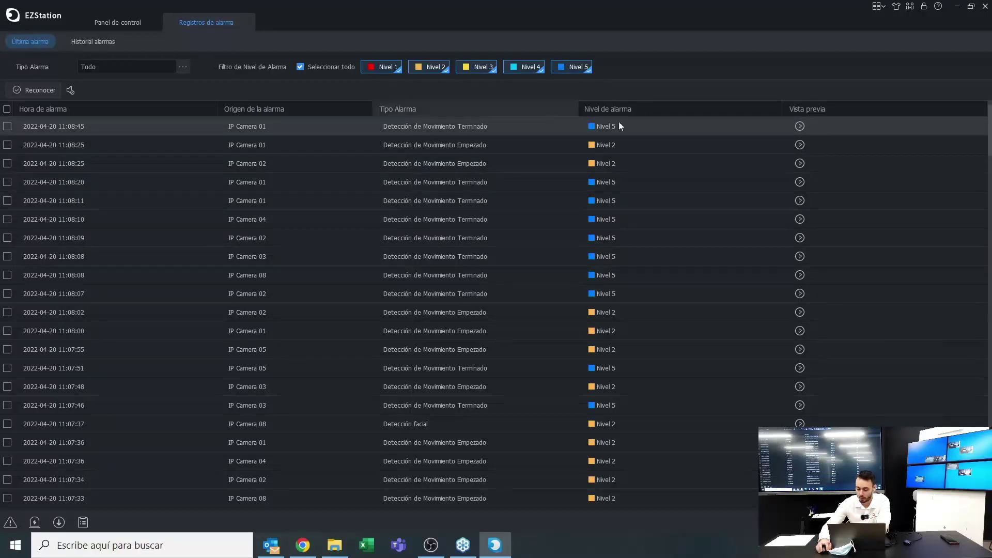
# Preview the first alarm's IP Camera 02 clip, then close the preview window
pyautogui.click(799, 126)
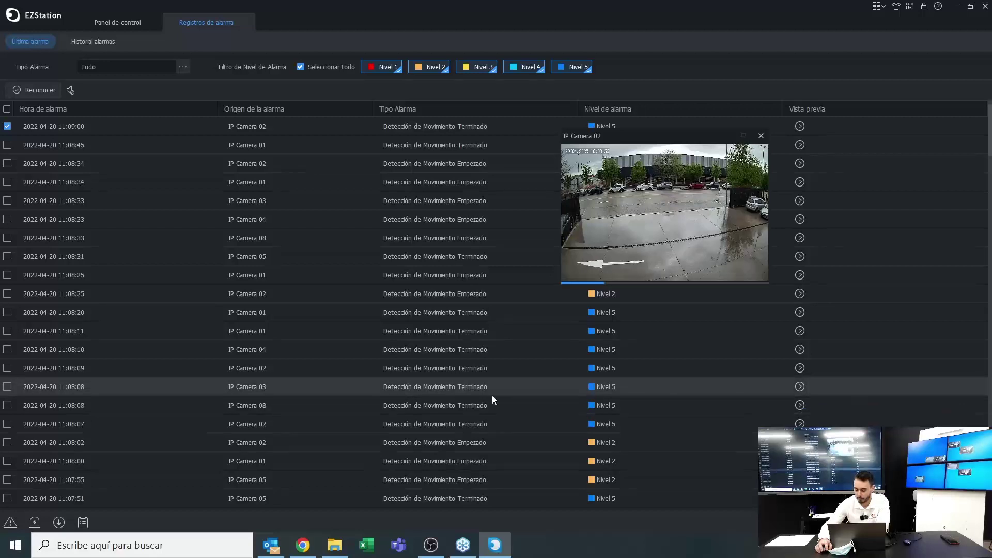
pyautogui.moveTo(653, 172)
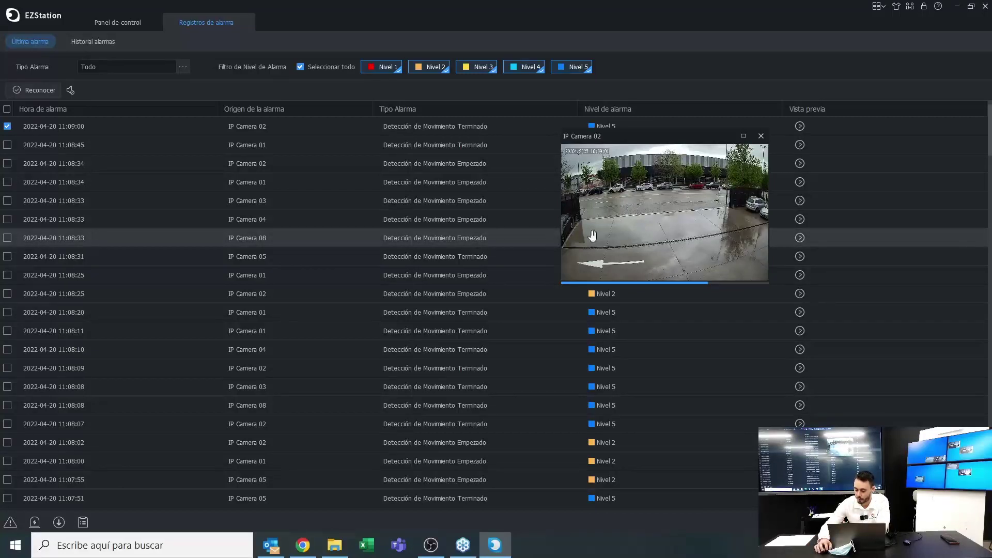
pyautogui.click(760, 136)
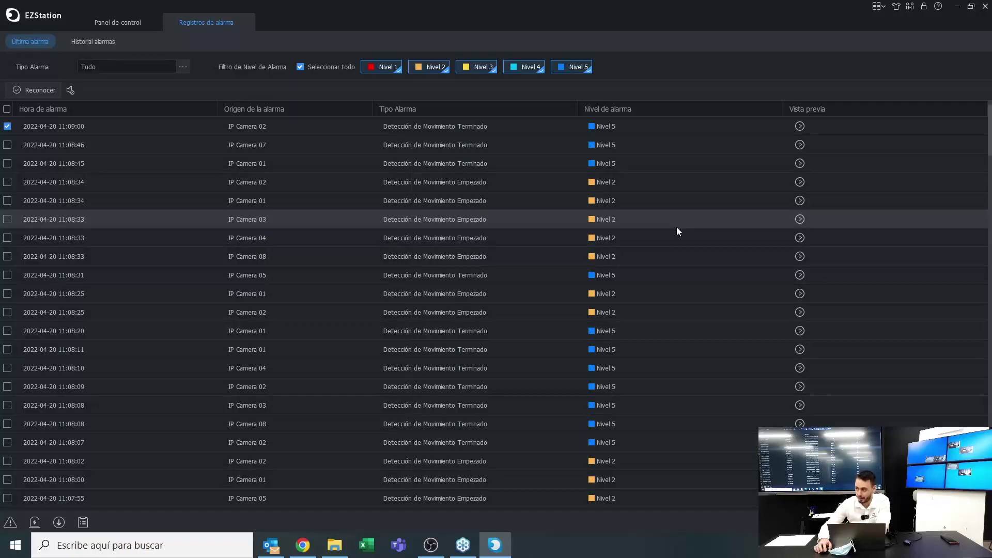
# Filter Tipo Alarma to Evento, with only Detección de Audio Empezado selected
pyautogui.click(184, 66)
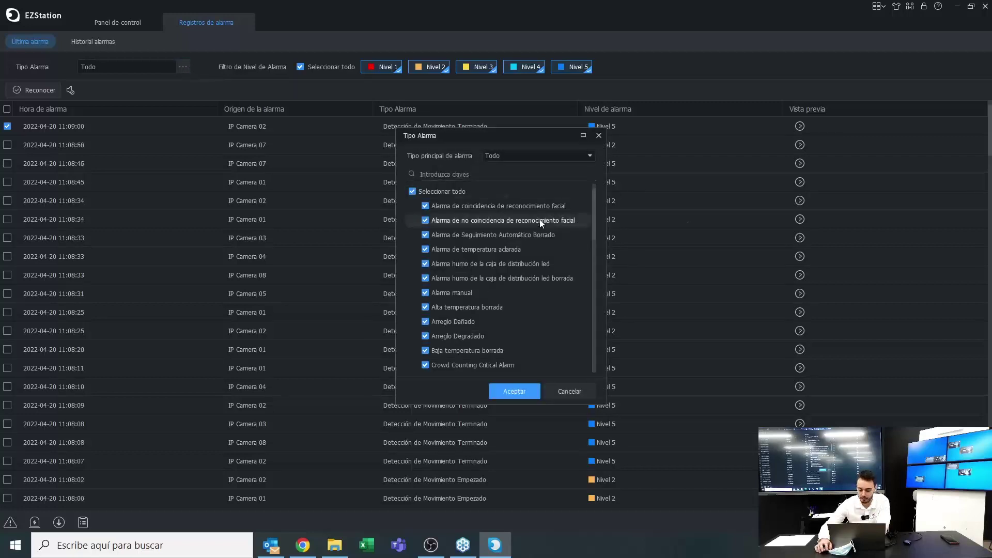
pyautogui.scroll(-10, 554, 225)
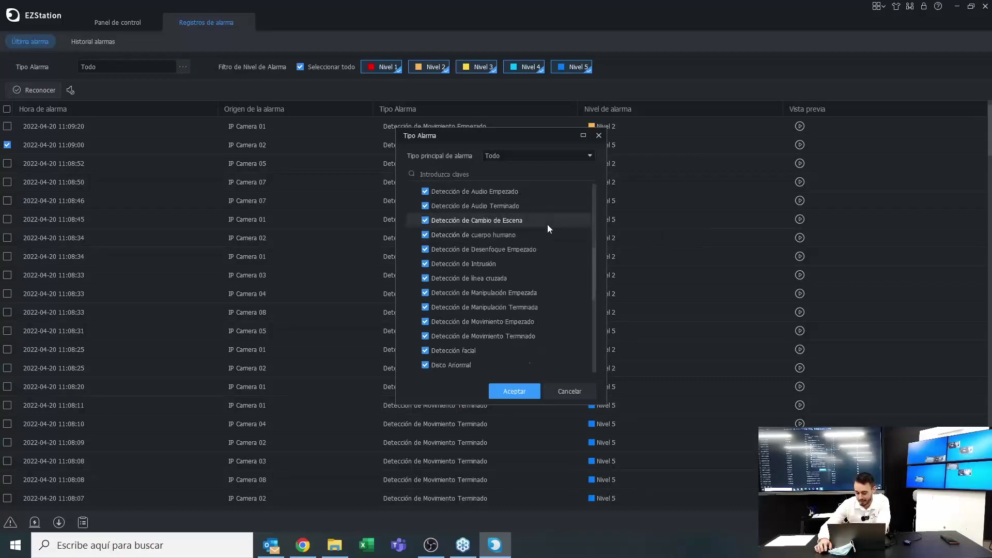
pyautogui.scroll(-4, 546, 229)
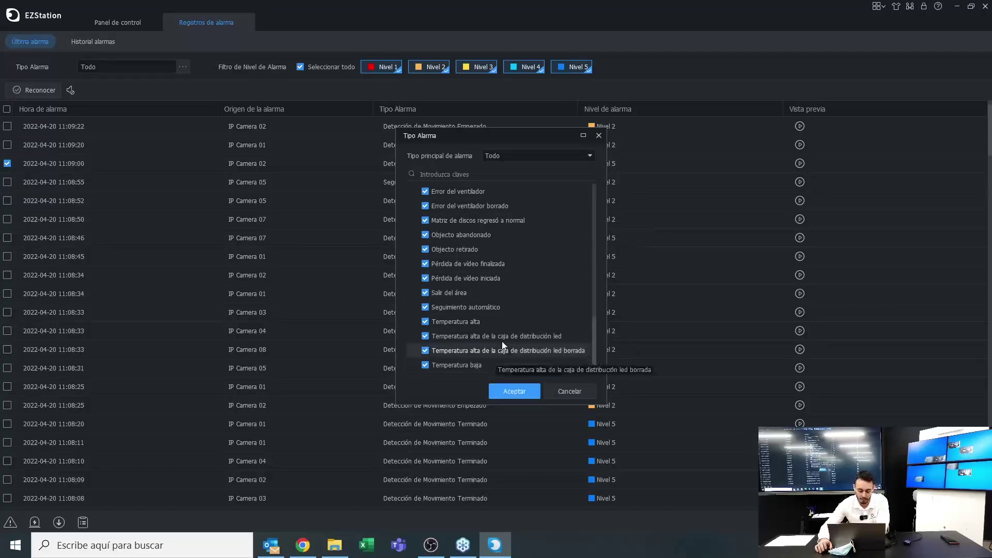
pyautogui.scroll(2, 501, 341)
pyautogui.scroll(1, 488, 205)
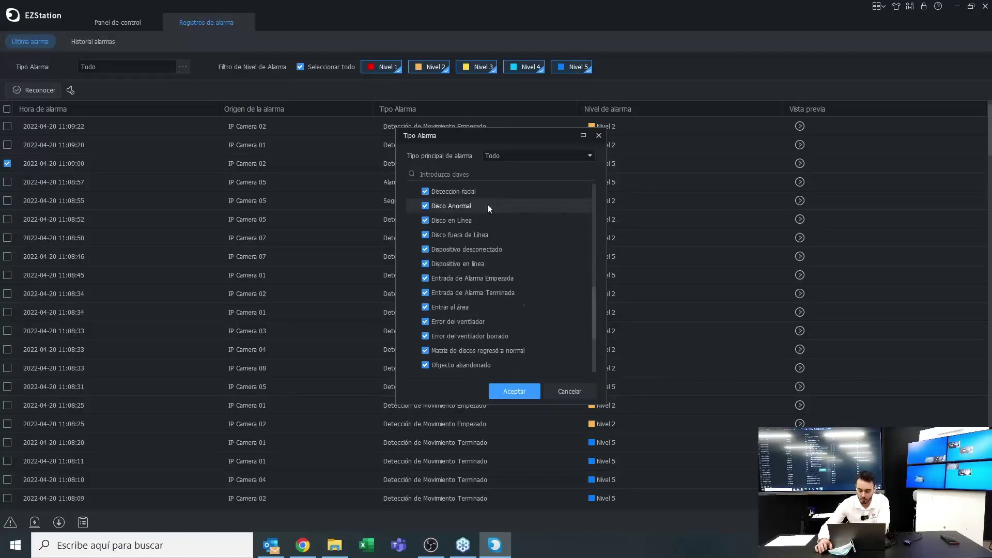
pyautogui.scroll(3, 488, 203)
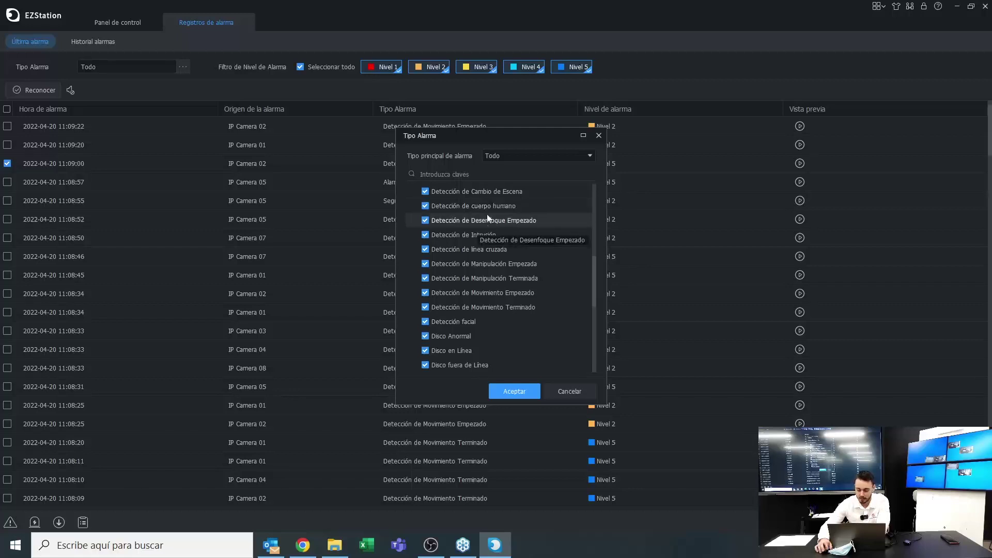
pyautogui.scroll(2, 487, 214)
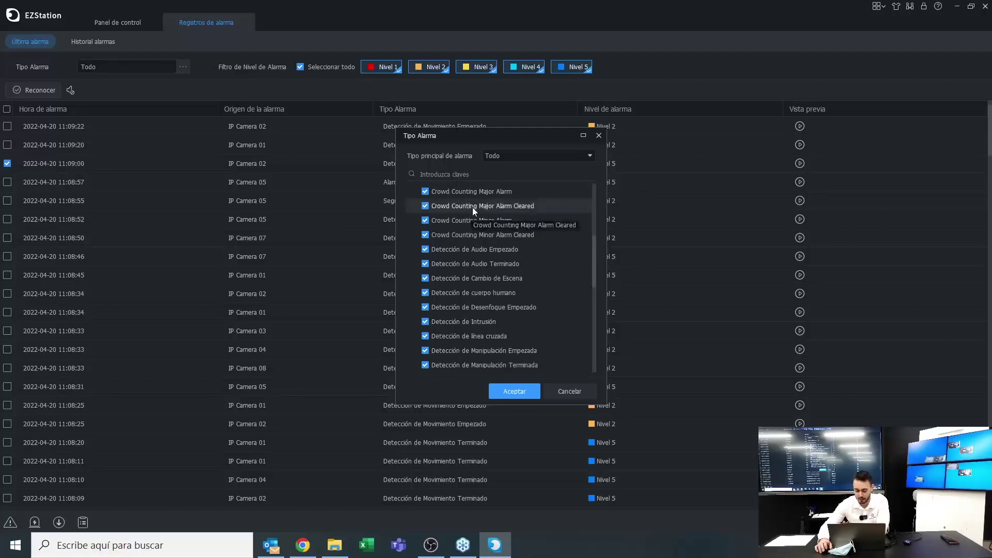
pyautogui.click(519, 156)
pyautogui.click(518, 154)
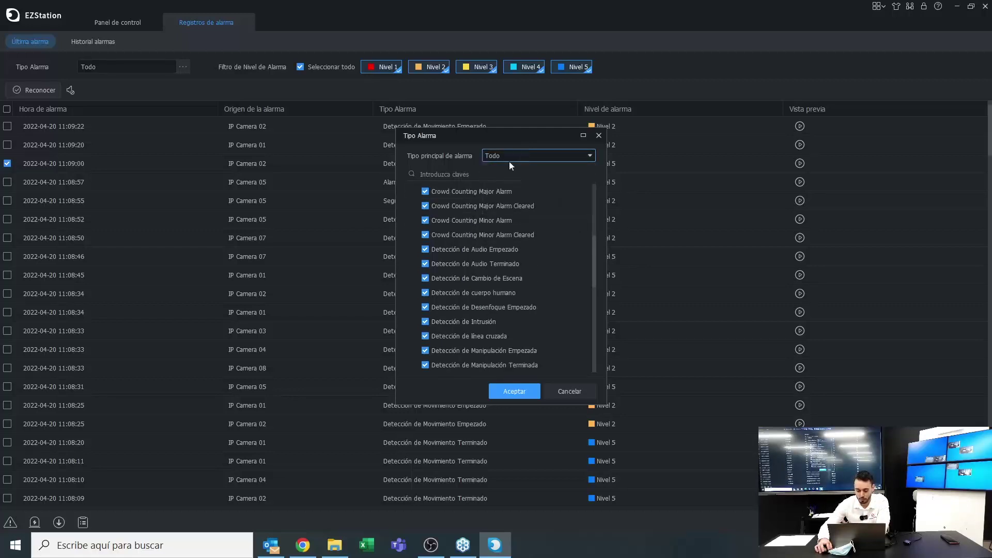
pyautogui.click(559, 151)
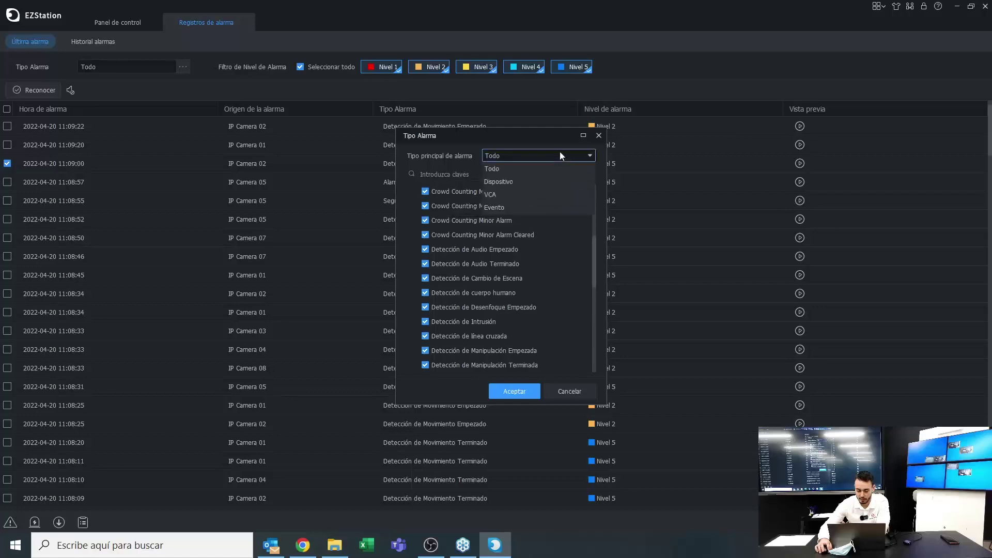
pyautogui.click(490, 206)
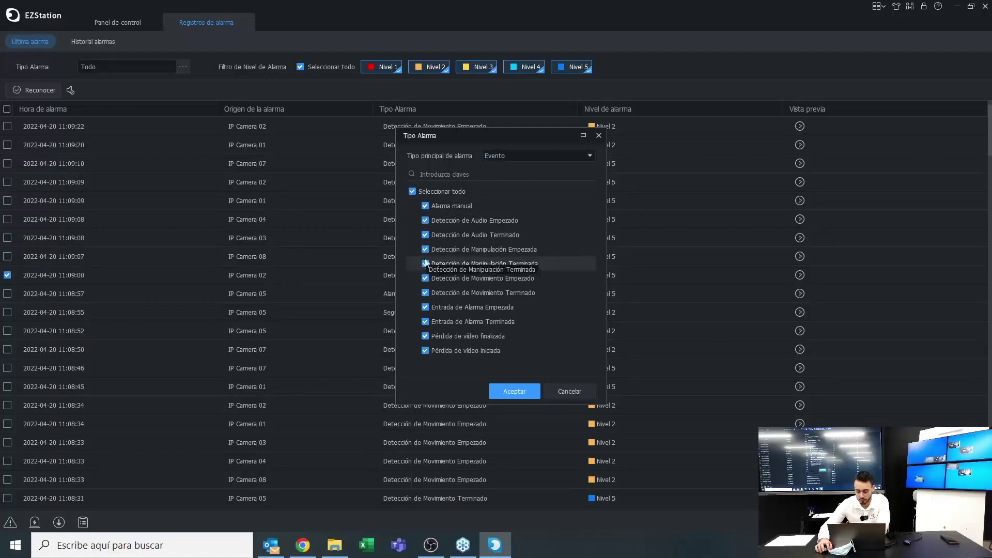
pyautogui.click(413, 191)
pyautogui.click(425, 221)
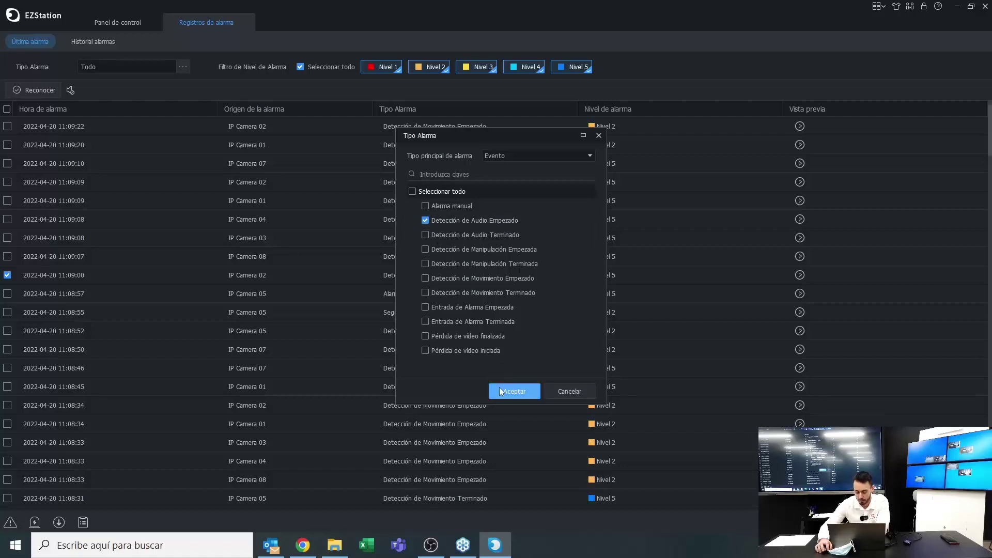
pyautogui.click(499, 391)
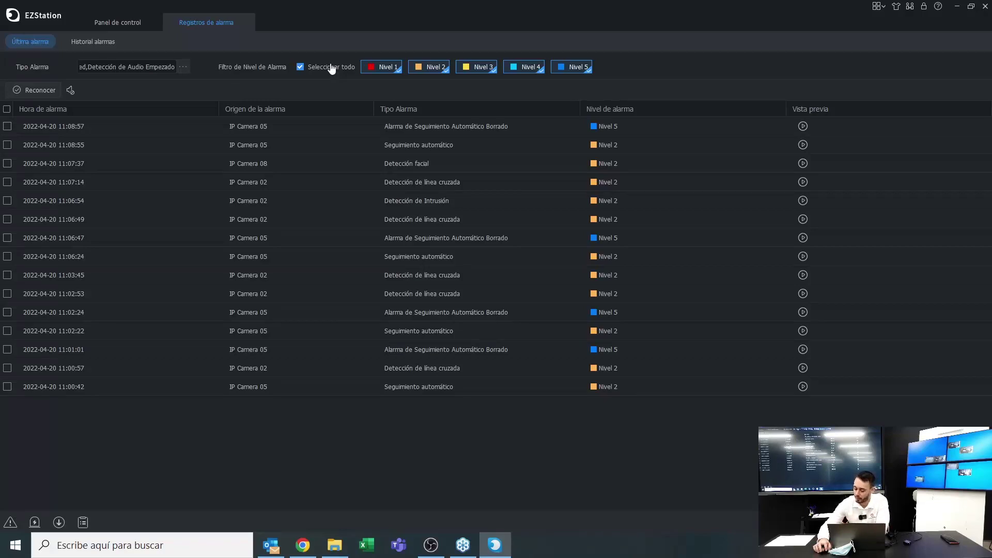
# Limit the alarm level filter to Nivel 4 and Nivel 5, then check the Última alarma panel
pyautogui.click(300, 67)
pyautogui.click(387, 68)
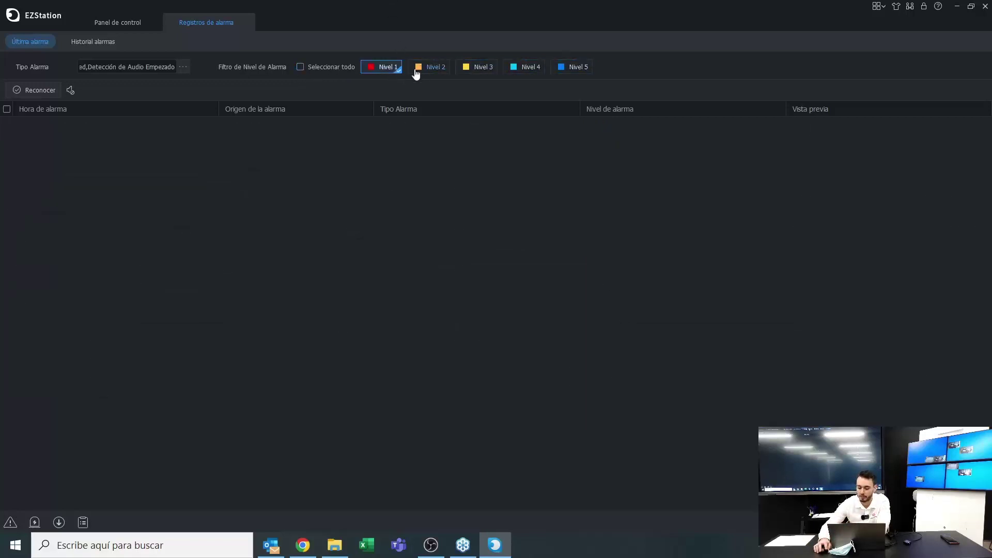
pyautogui.click(377, 69)
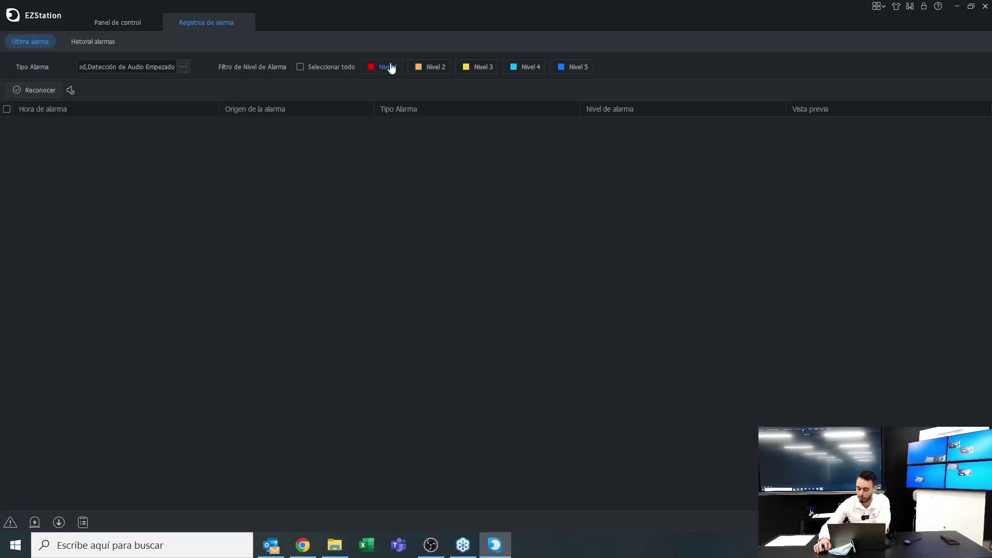
pyautogui.click(559, 69)
pyautogui.click(528, 67)
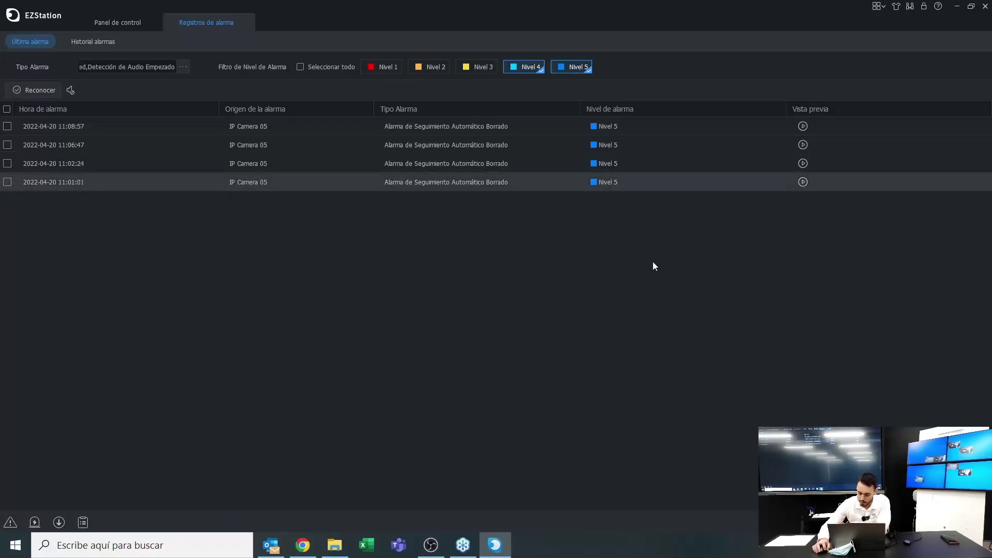
pyautogui.click(11, 523)
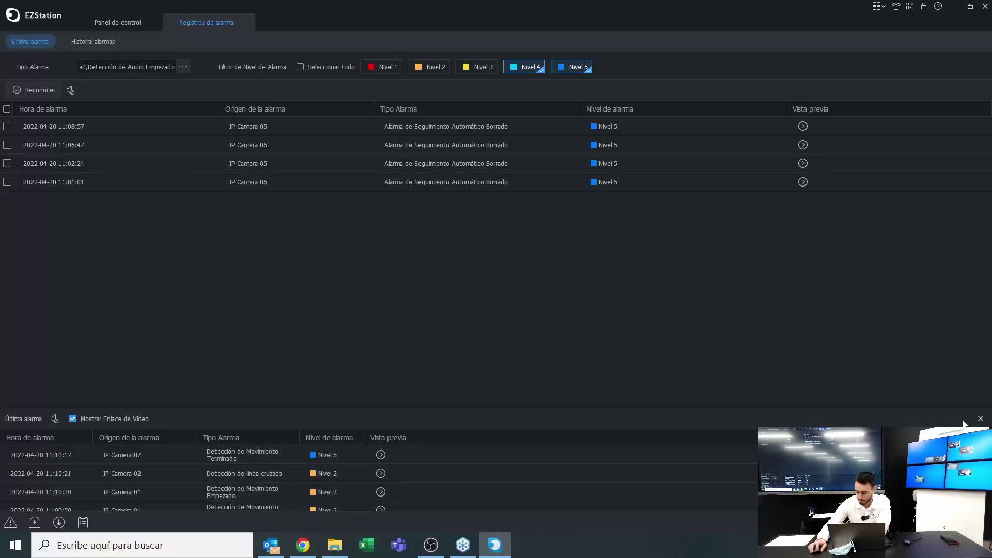
pyautogui.click(980, 419)
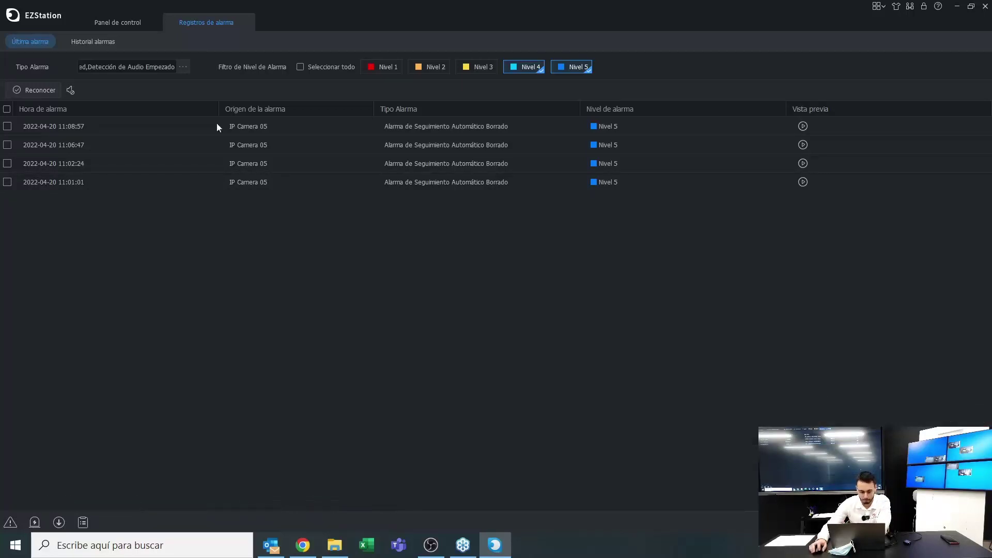
# In Historial alarmas, search all alarm statuses for 2022-04-20, returning 1894 alarms
pyautogui.click(86, 48)
pyautogui.click(31, 42)
pyautogui.click(86, 47)
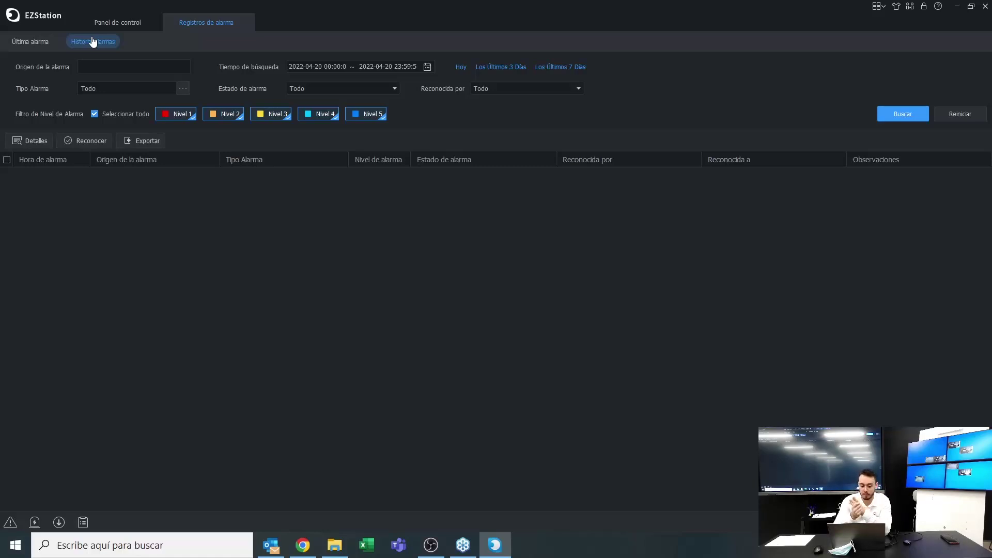
pyautogui.click(183, 88)
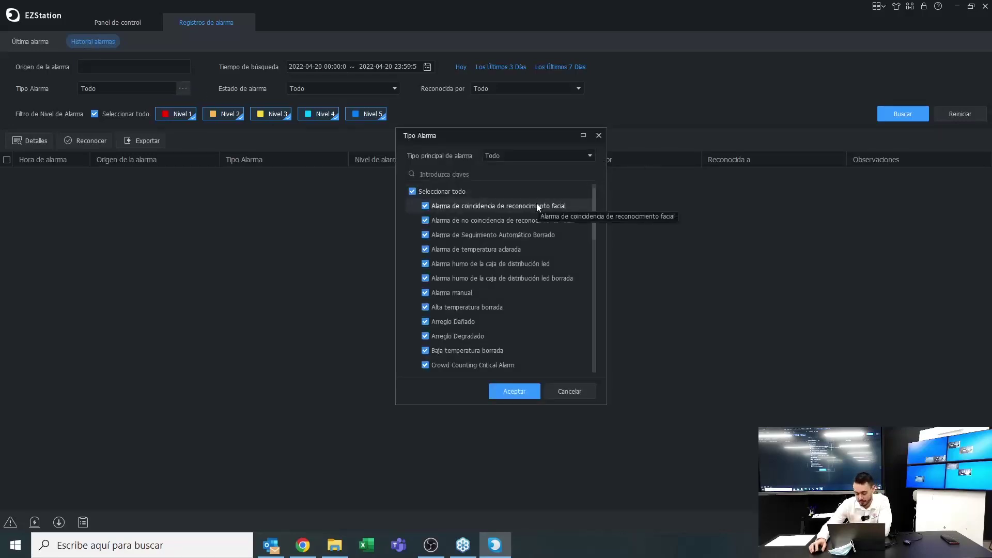
pyautogui.click(526, 395)
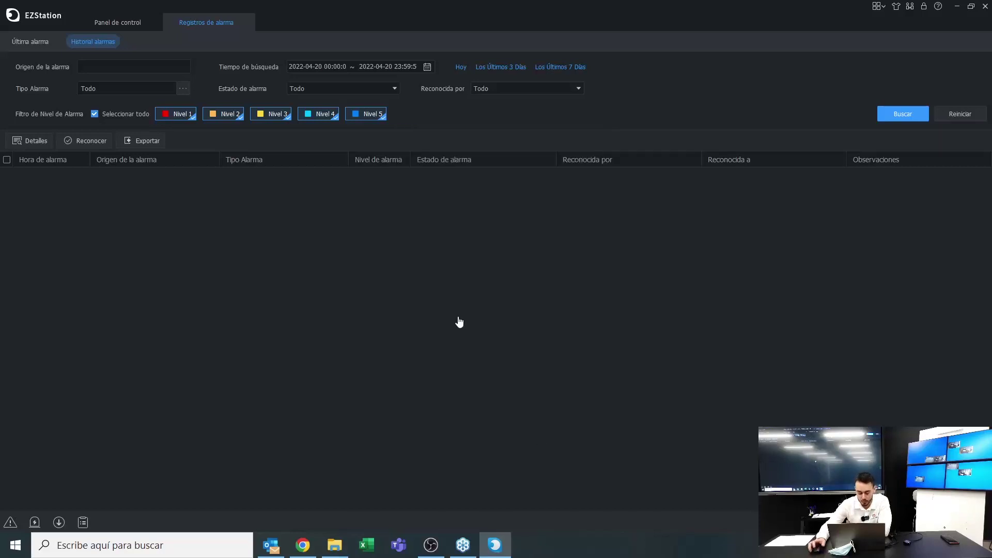
pyautogui.click(338, 92)
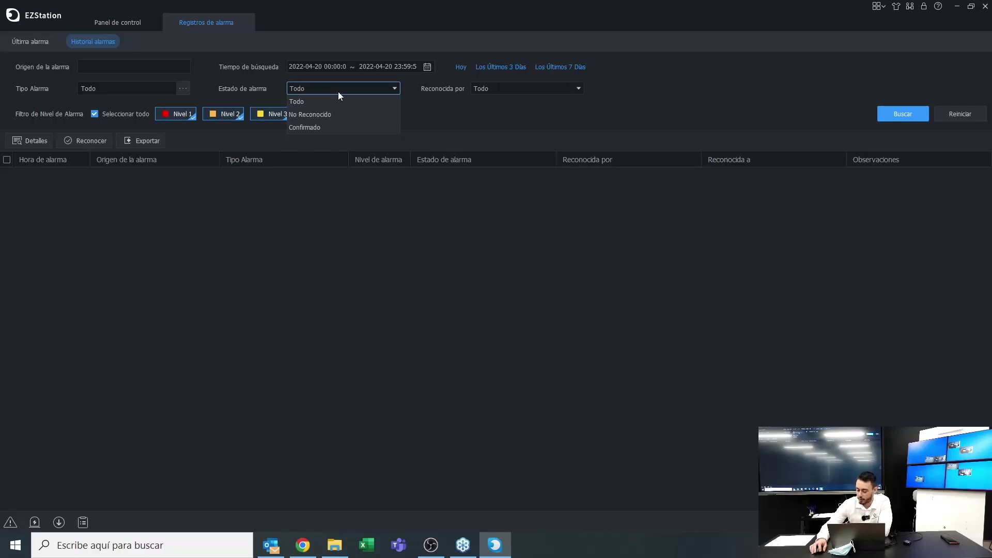
pyautogui.click(338, 91)
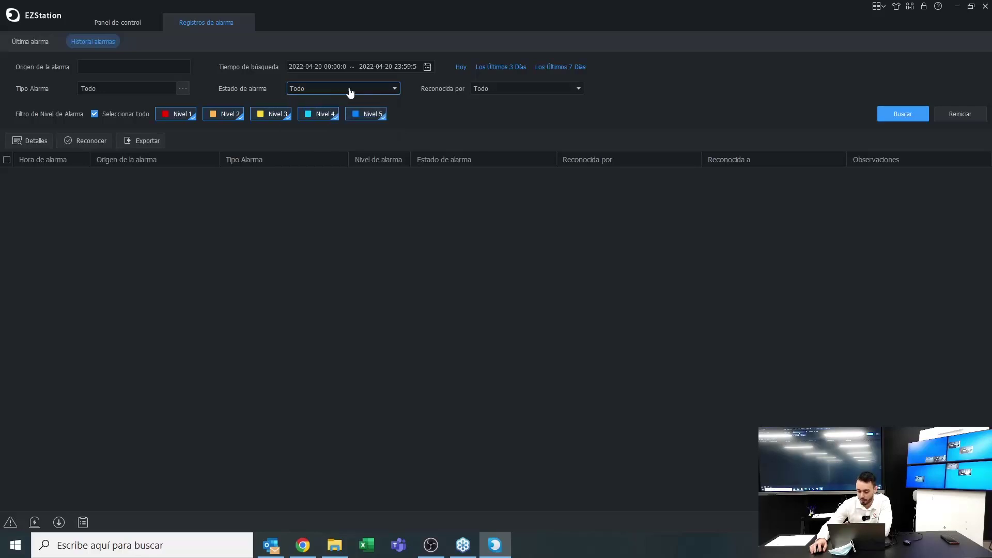
pyautogui.click(427, 67)
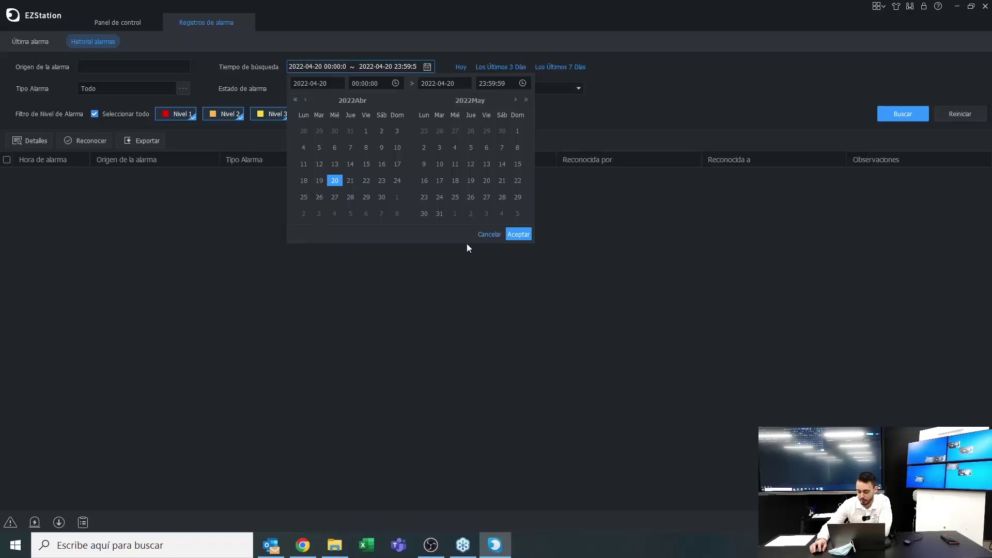
pyautogui.click(518, 234)
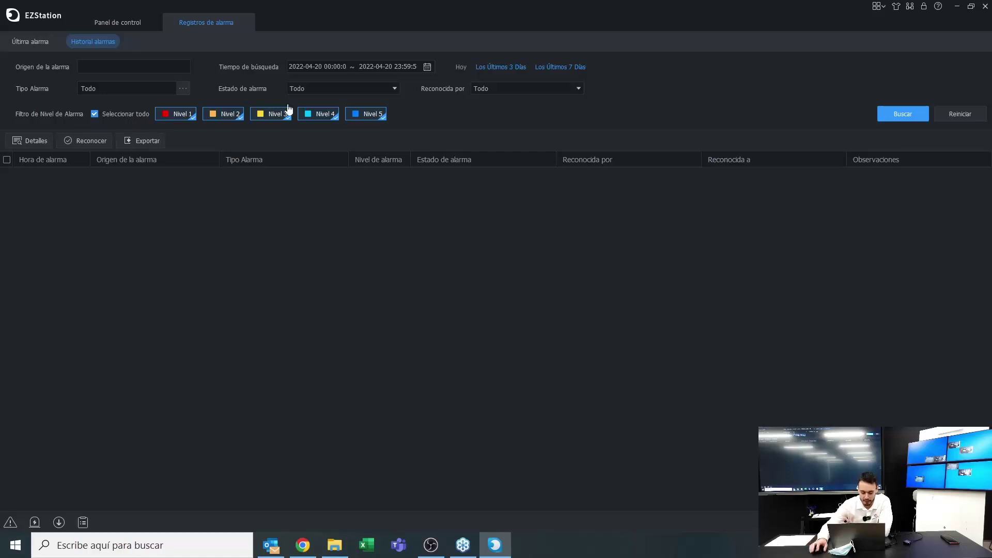
pyautogui.click(901, 113)
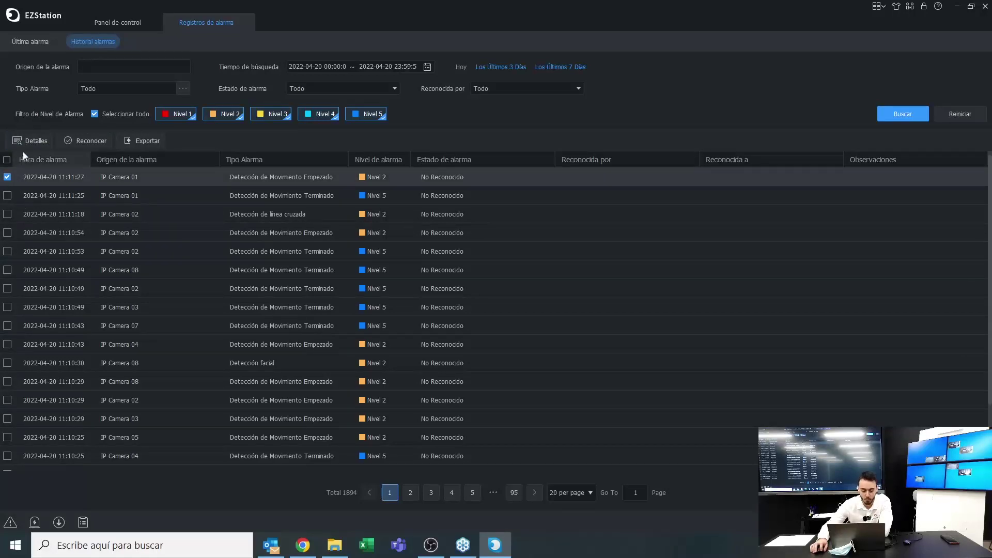
# View the first alarm's details, cancel the CSV export, and close Registros de alarma
pyautogui.click(46, 141)
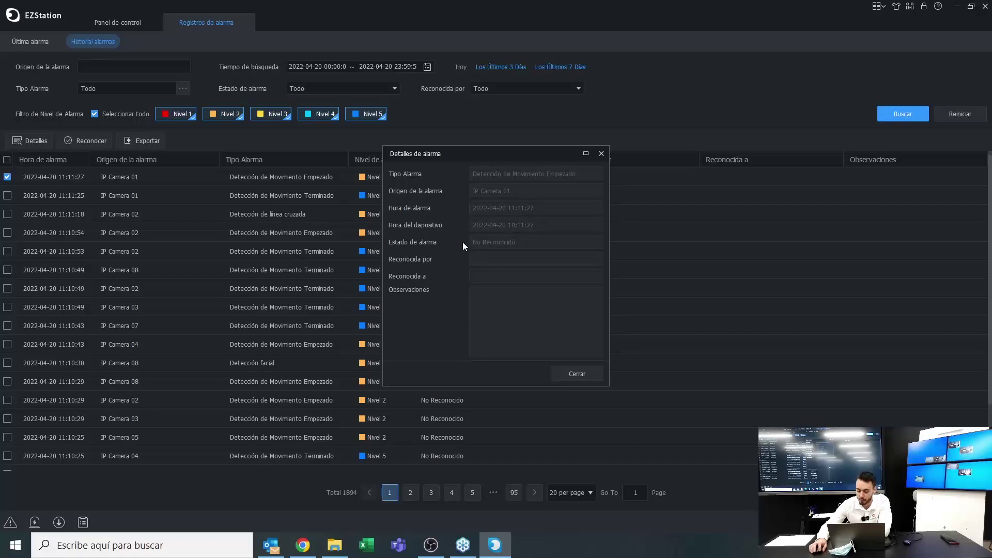
pyautogui.click(601, 153)
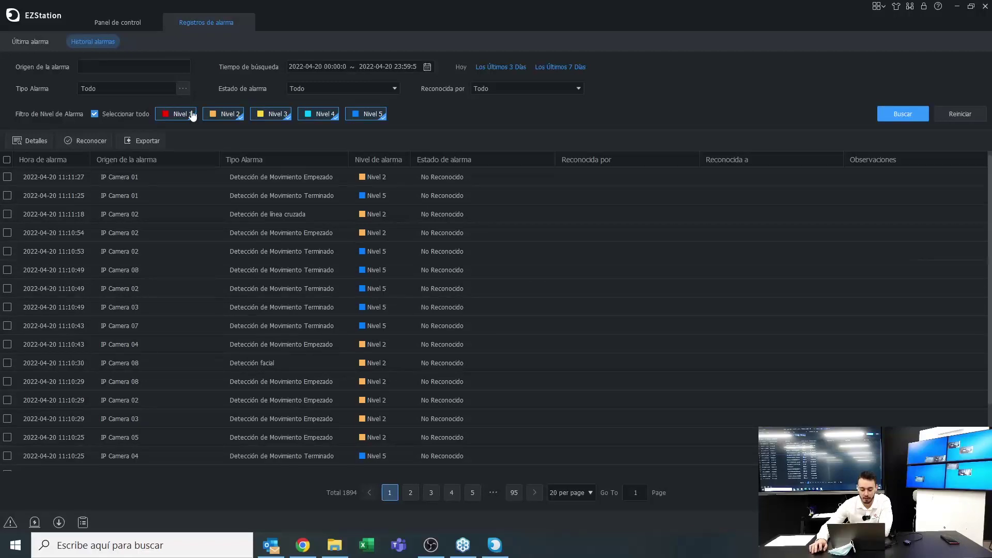
pyautogui.click(148, 145)
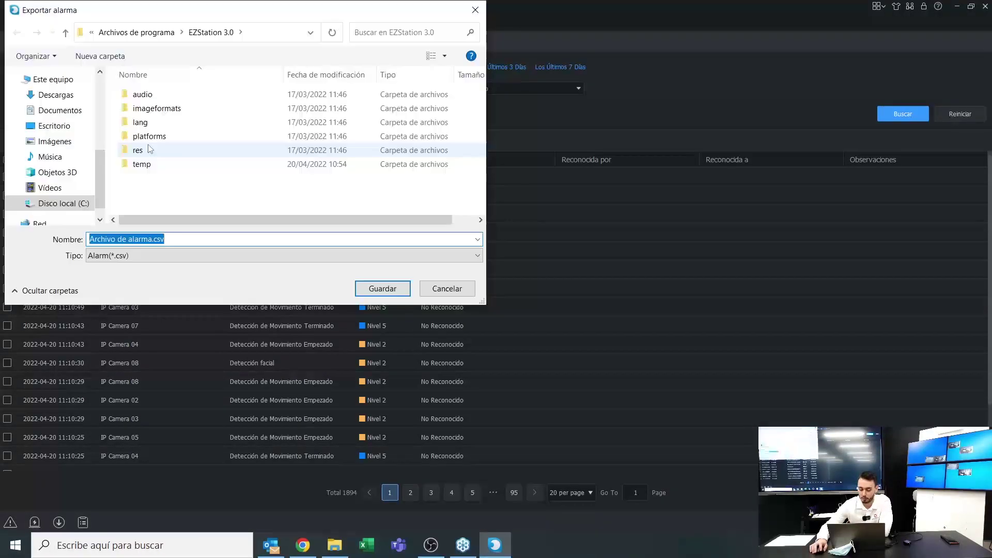
pyautogui.click(442, 287)
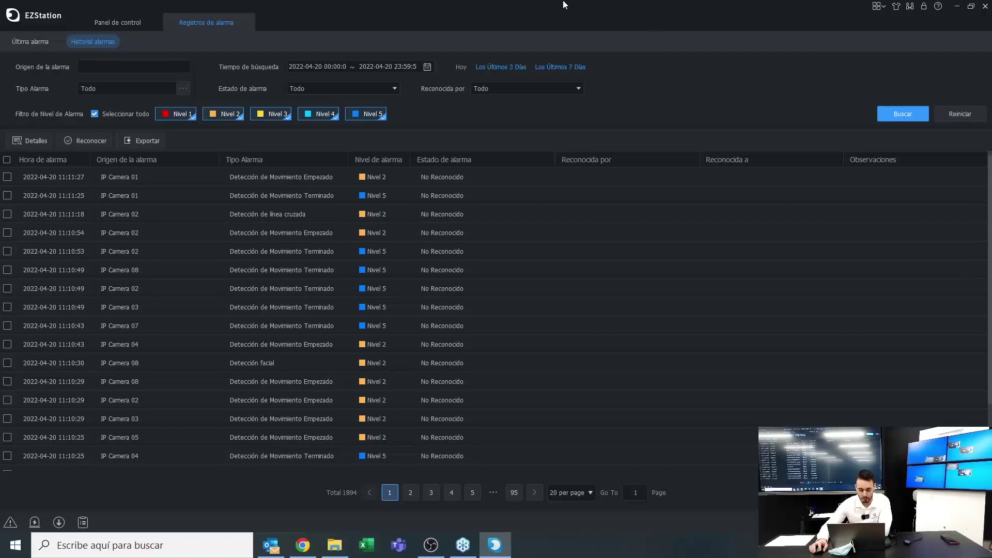
pyautogui.click(244, 23)
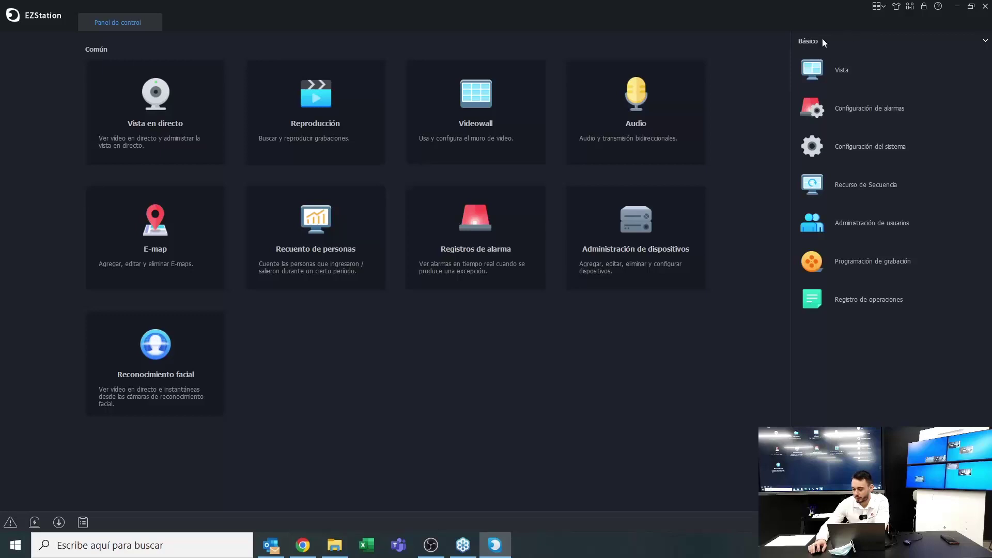
# Open the saved views list, then Configuración de alarmas, checking People Counting Alarm before camera alarms
pyautogui.click(858, 79)
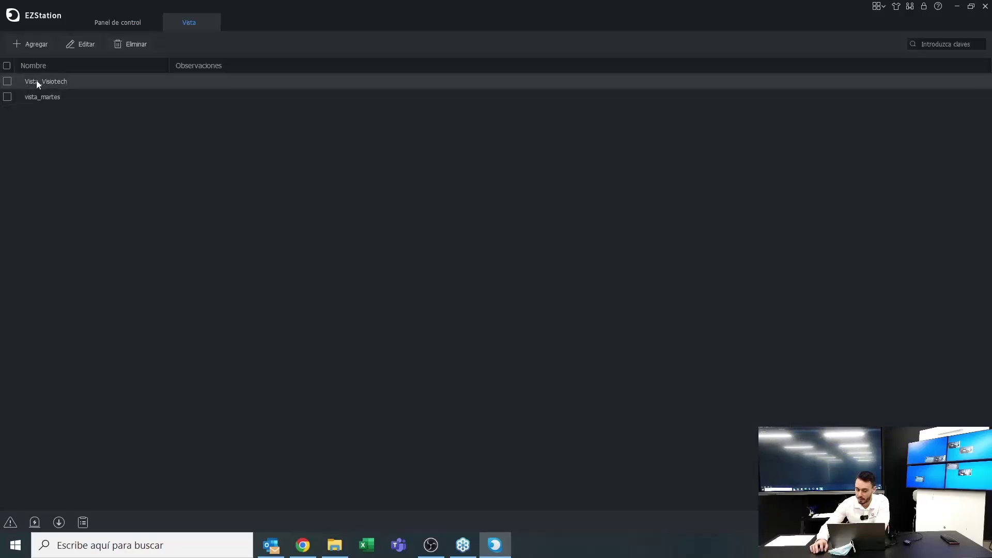
pyautogui.click(106, 23)
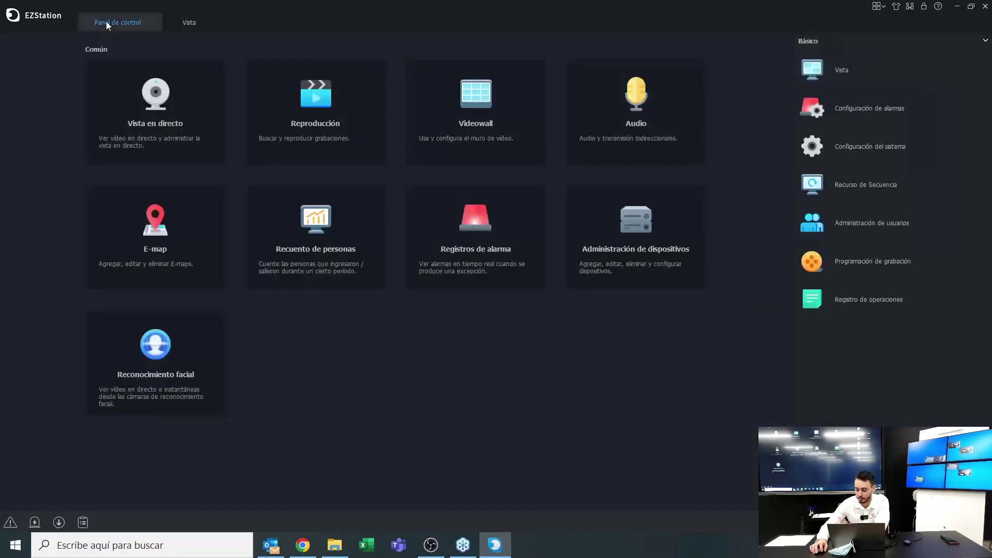
pyautogui.click(839, 116)
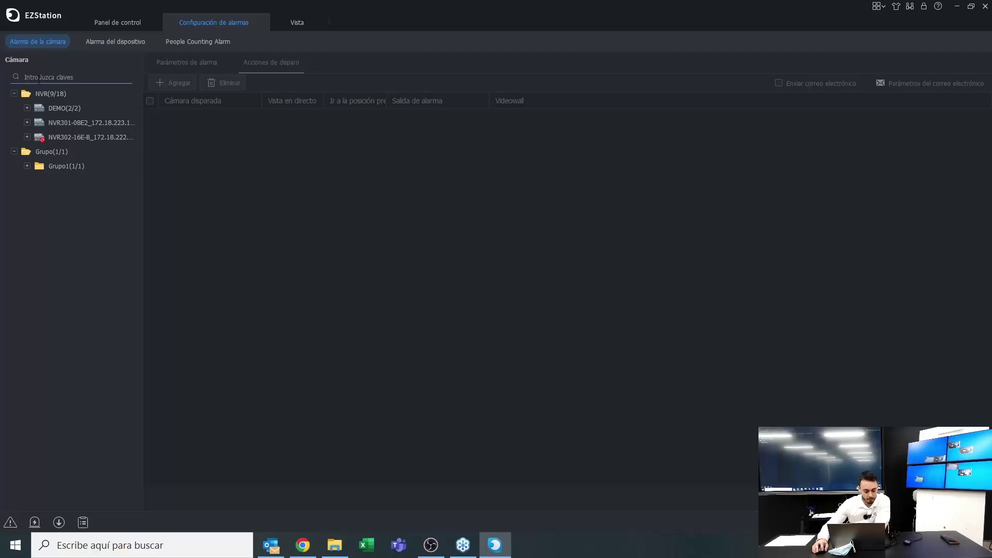
pyautogui.click(28, 42)
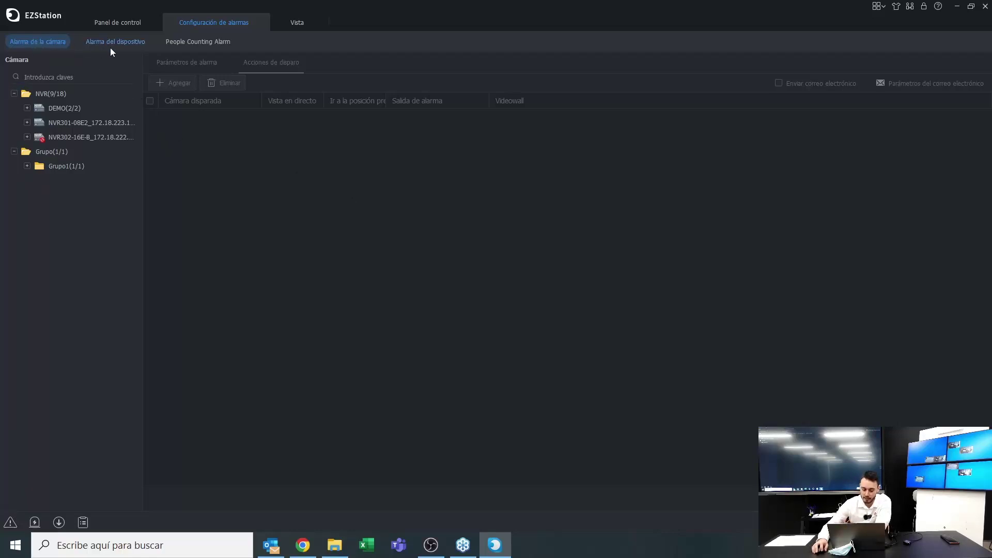
pyautogui.click(185, 45)
pyautogui.click(47, 44)
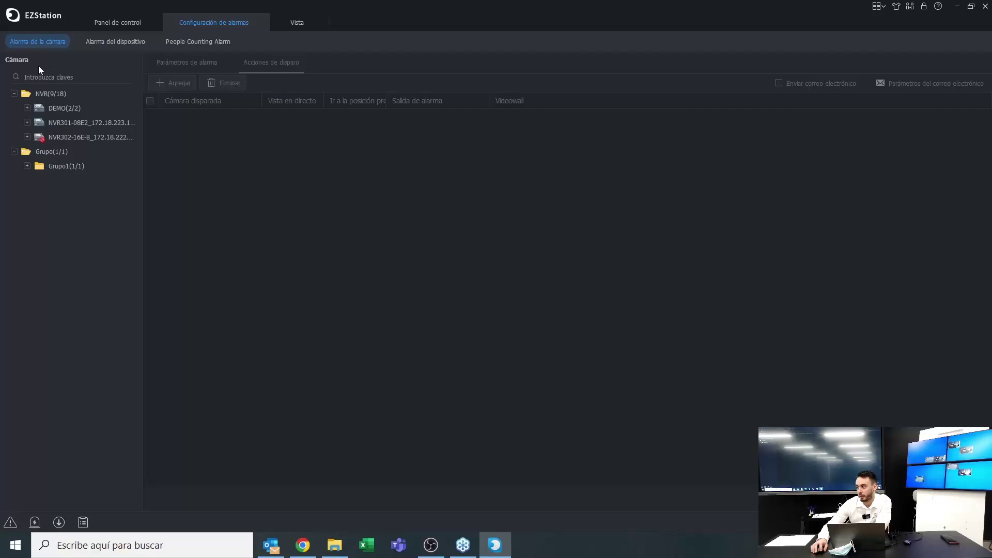
# Show the Acciones de disparo list for IP Camera 02's Dispositivo desconectado alarm
pyautogui.click(27, 108)
pyautogui.click(58, 136)
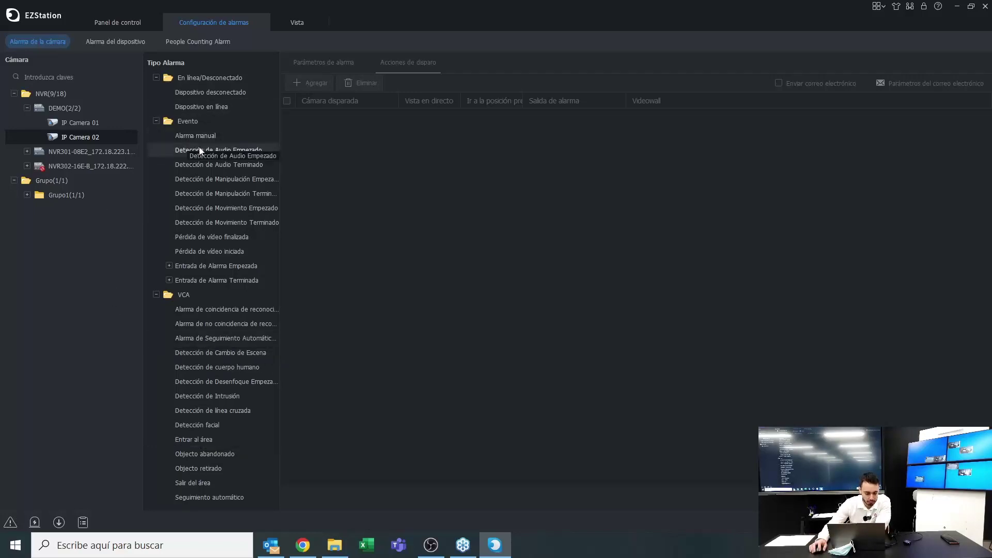
pyautogui.click(225, 92)
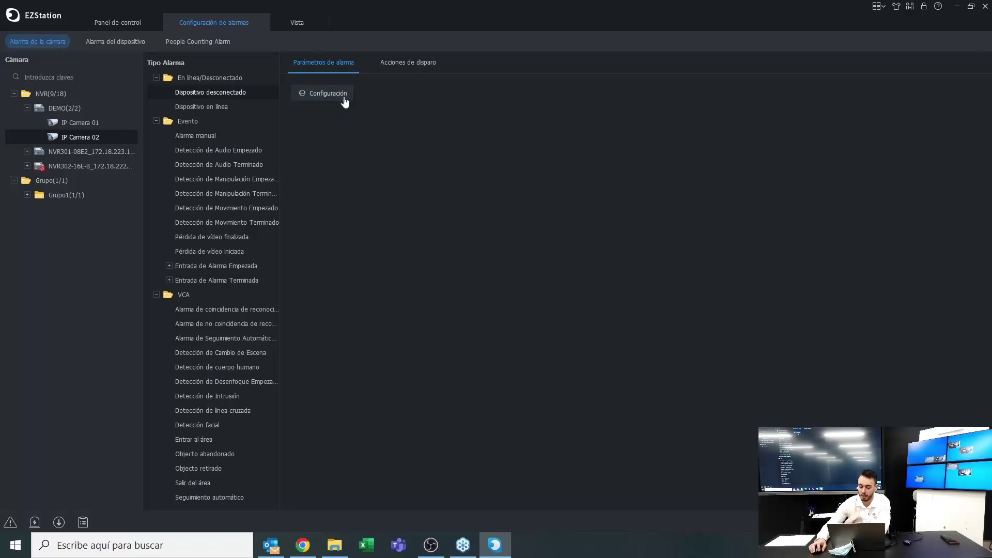
pyautogui.click(402, 70)
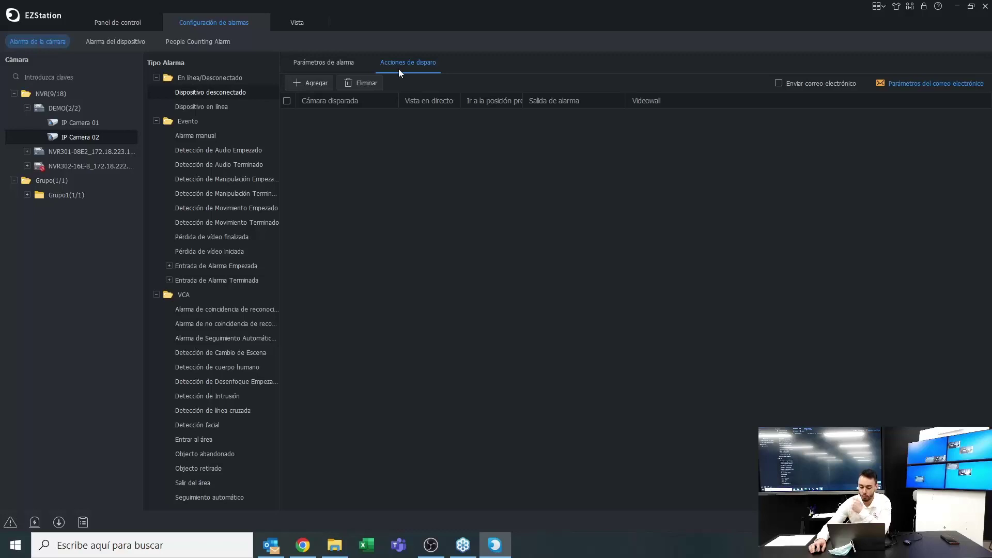
# Check the manual alarm's trigger actions, then return to the empty device-offline trigger actions
pyautogui.click(83, 152)
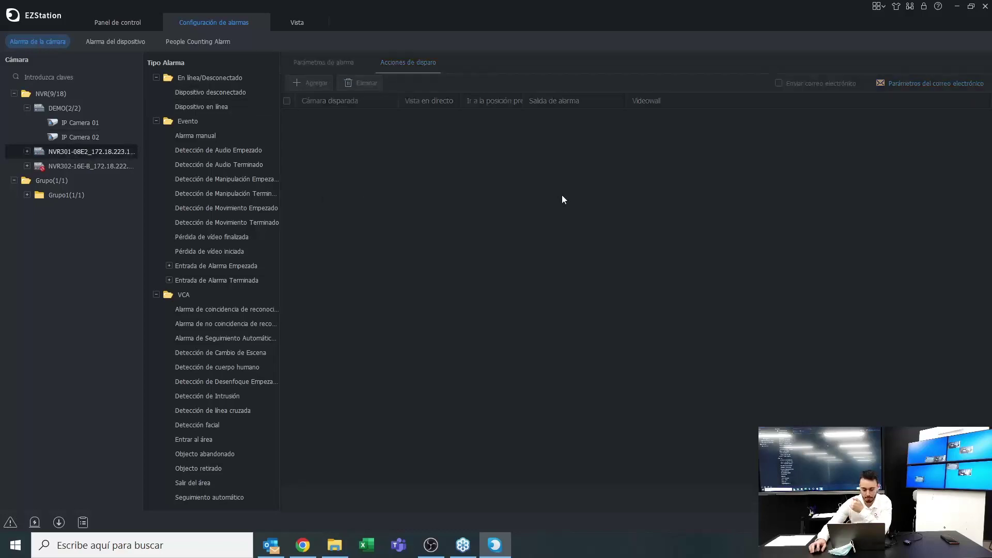
pyautogui.click(65, 137)
pyautogui.click(194, 136)
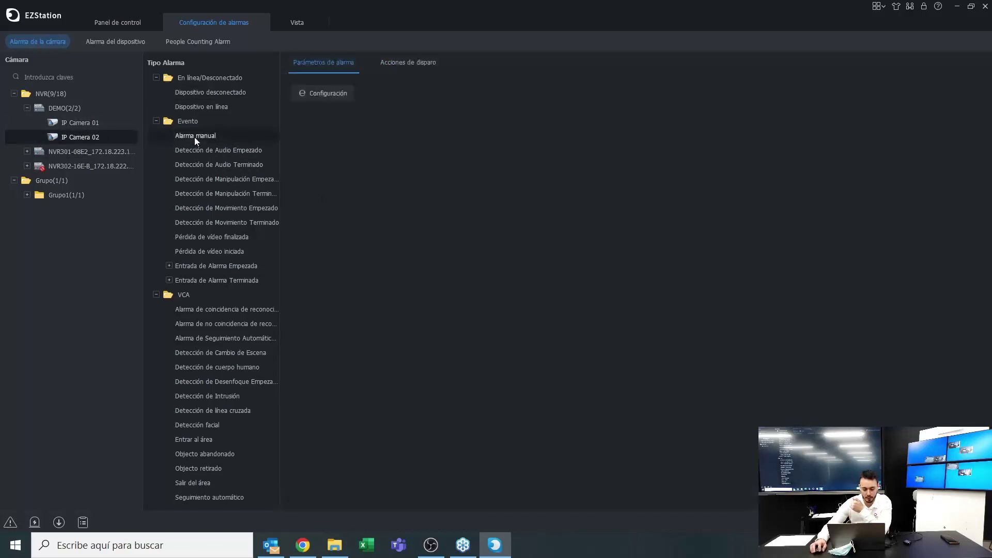
pyautogui.click(67, 136)
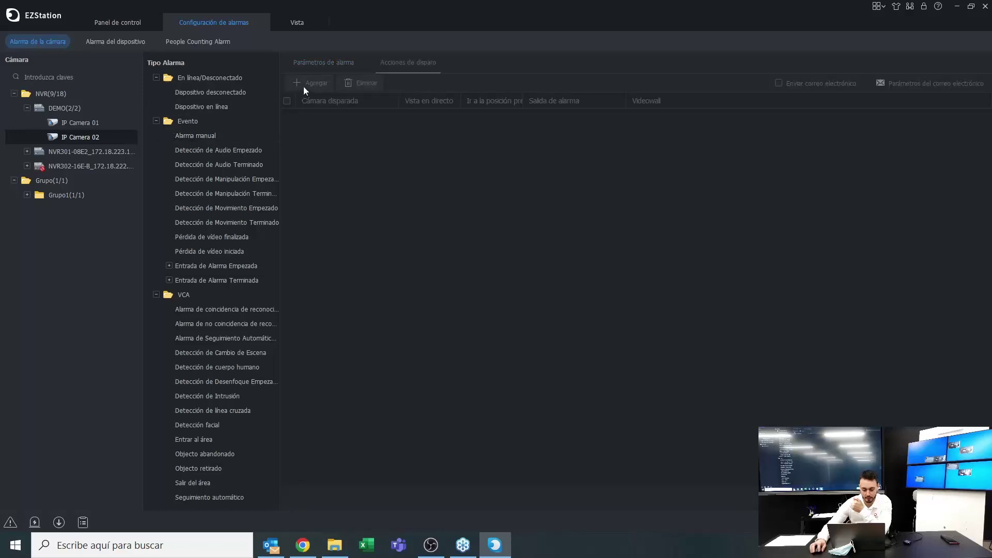
pyautogui.click(184, 137)
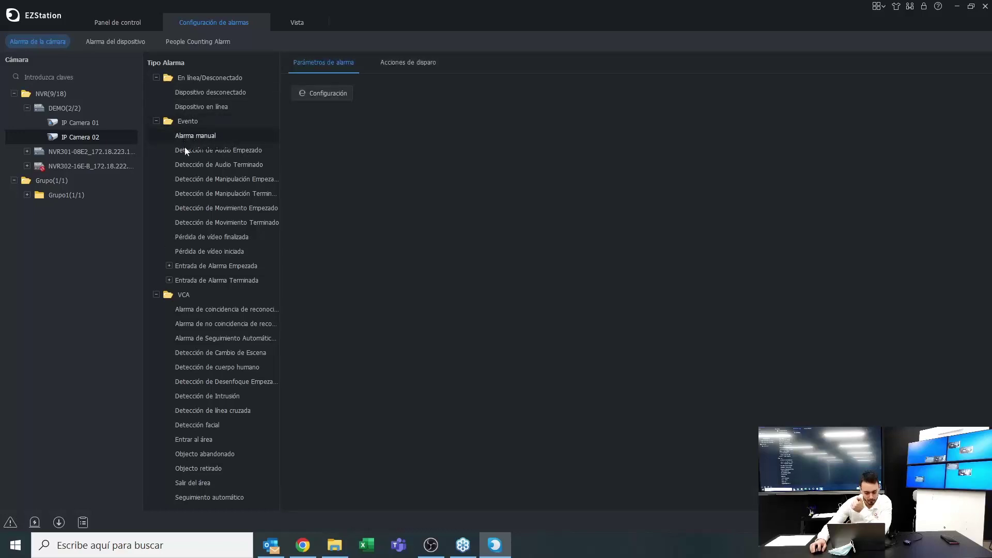
pyautogui.click(210, 93)
pyautogui.click(385, 66)
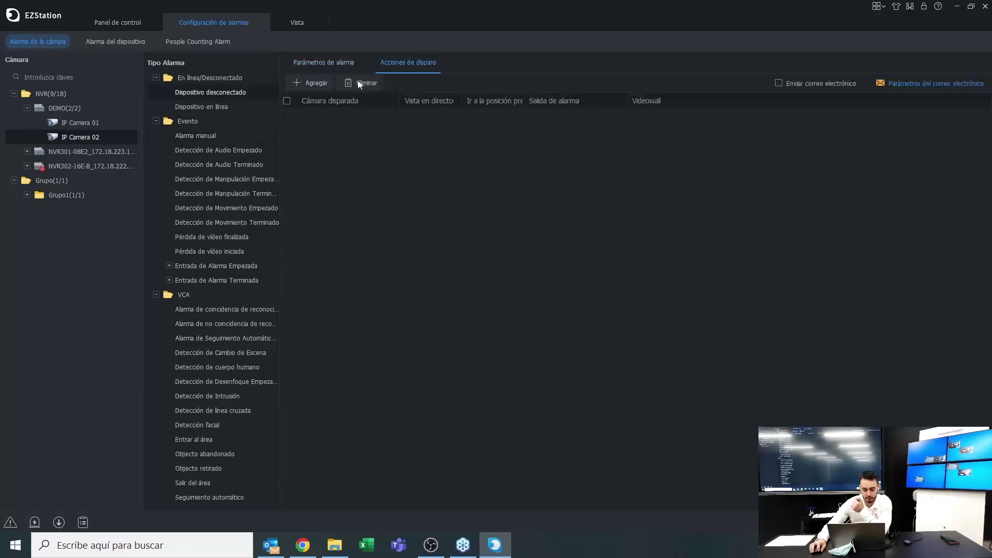
# Link IP Camera 02 from the DEMO recorder as a trigger-action camera
pyautogui.click(302, 85)
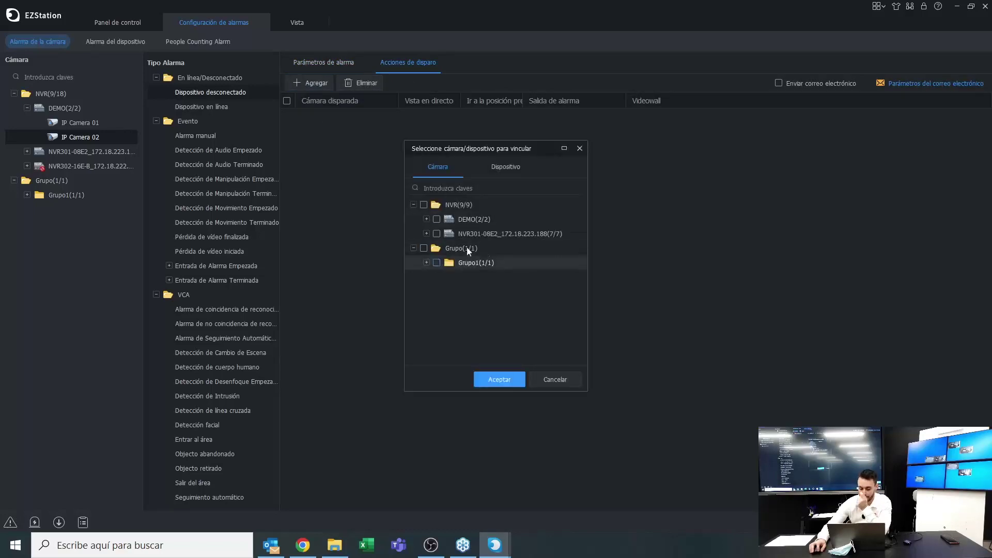
pyautogui.click(427, 219)
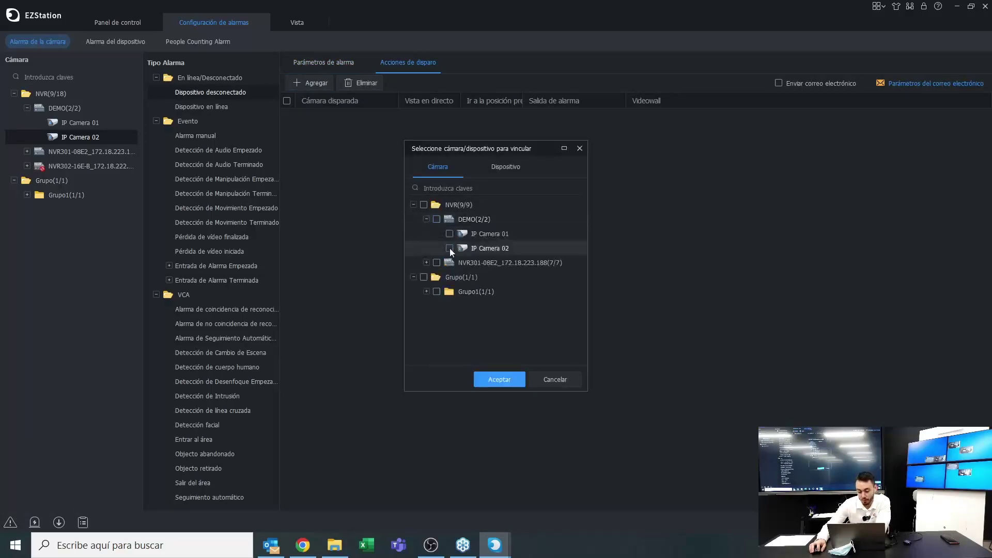
pyautogui.click(449, 248)
pyautogui.click(478, 378)
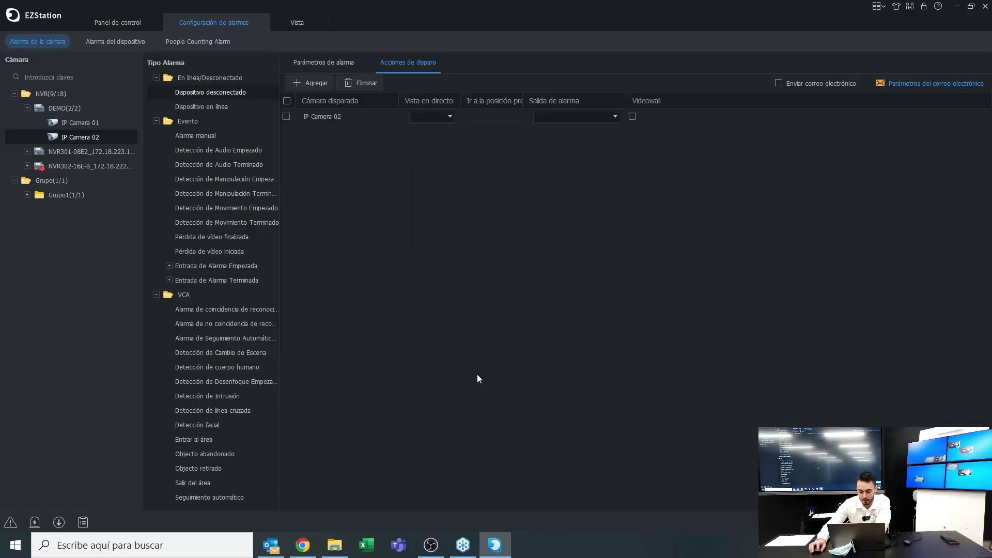
# Set the linked camera's Vista en directo duration to 10 segundos
pyautogui.click(436, 118)
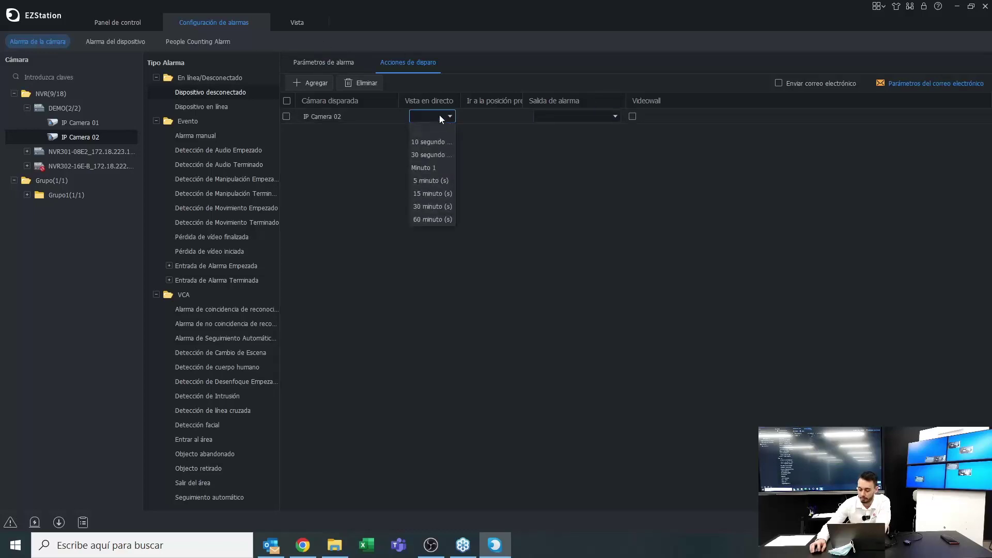
pyautogui.click(439, 115)
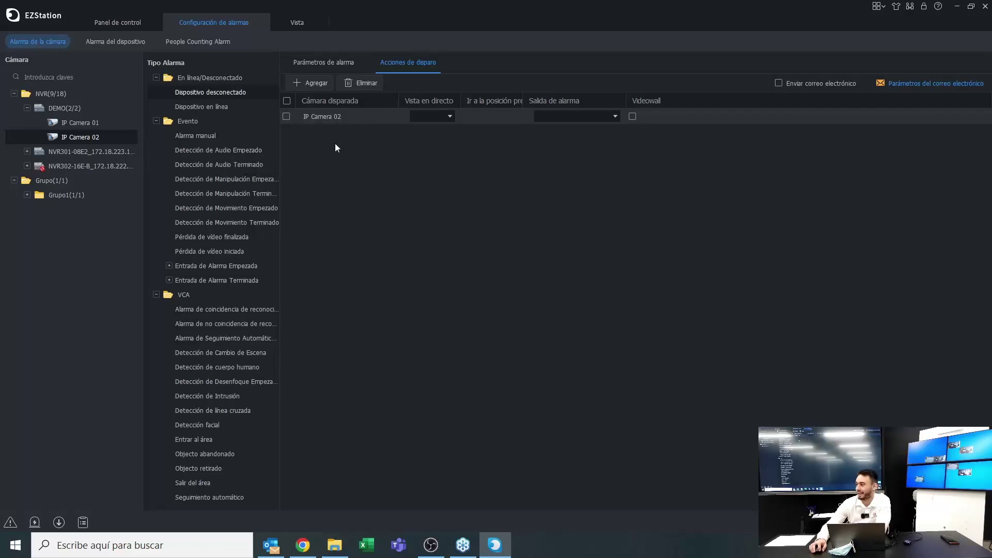
pyautogui.click(428, 115)
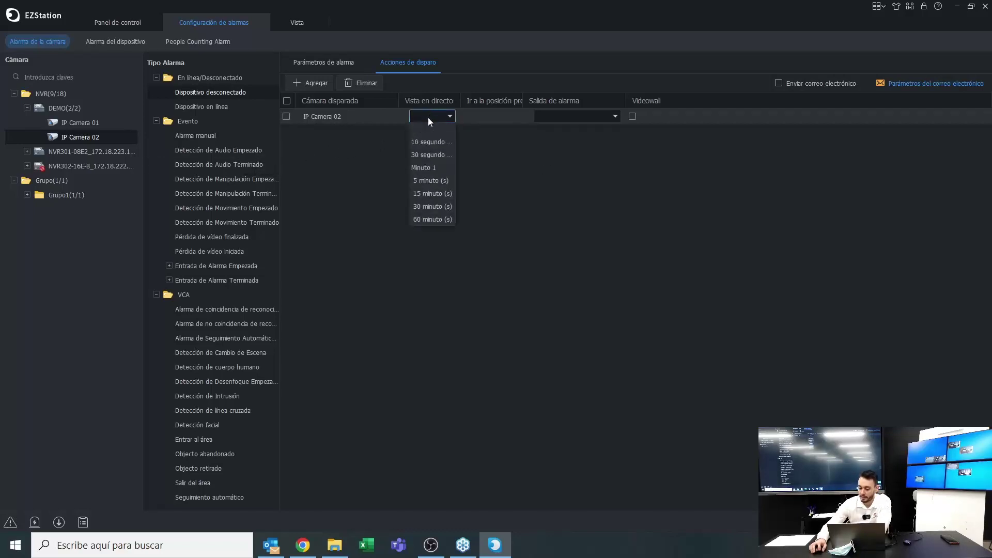
pyautogui.click(429, 128)
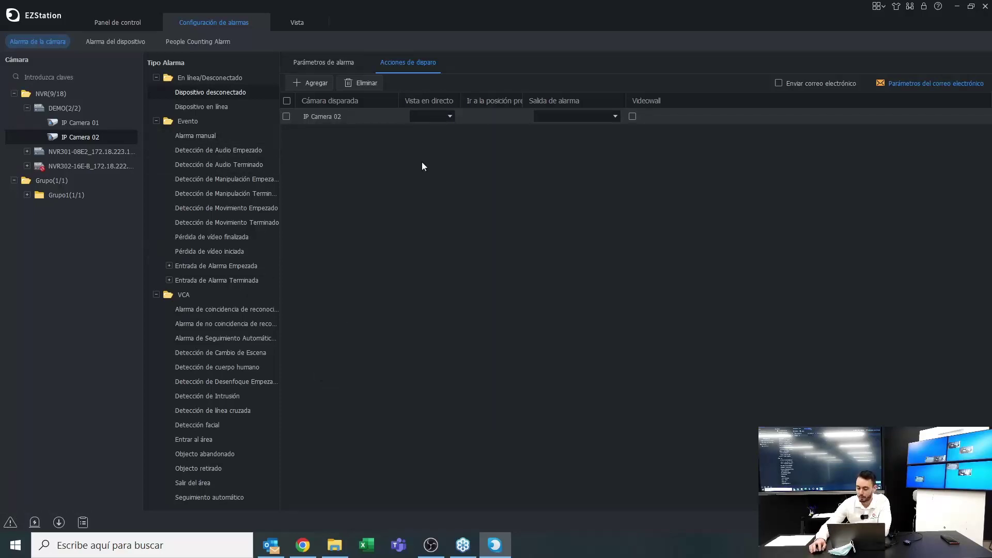
pyautogui.click(432, 117)
pyautogui.click(429, 150)
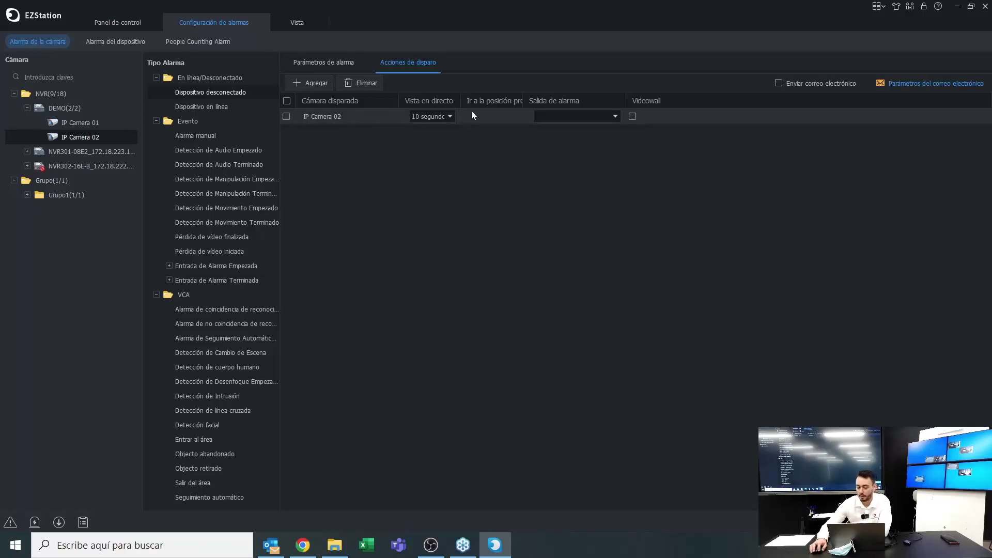
# Set Salida de alarma to 0[AlarmOutput_D2_1], enable e-mail sending, and open e-mail settings
pyautogui.moveTo(523, 101); pyautogui.dragTo(572, 98)
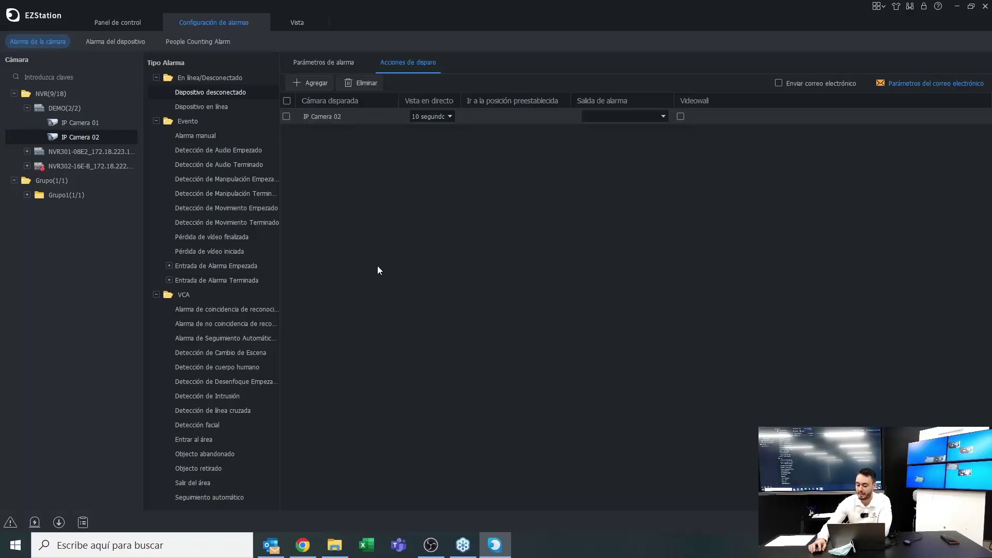
pyautogui.click(601, 121)
pyautogui.click(540, 163)
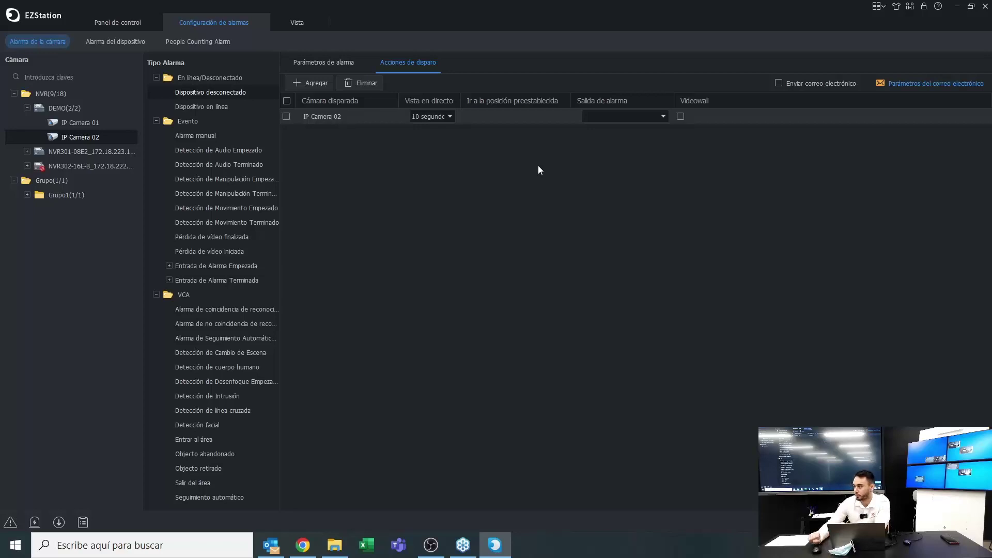
pyautogui.click(646, 118)
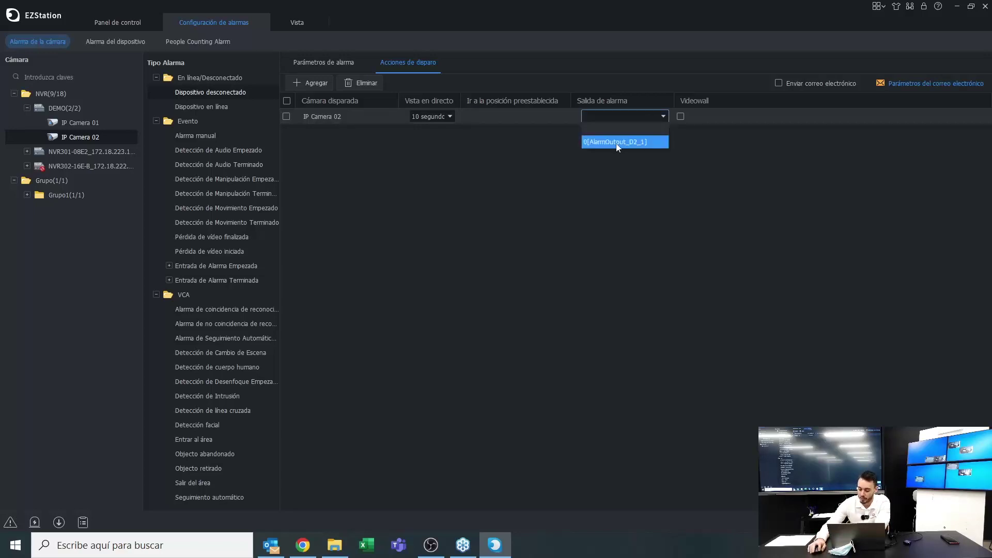
pyautogui.click(601, 137)
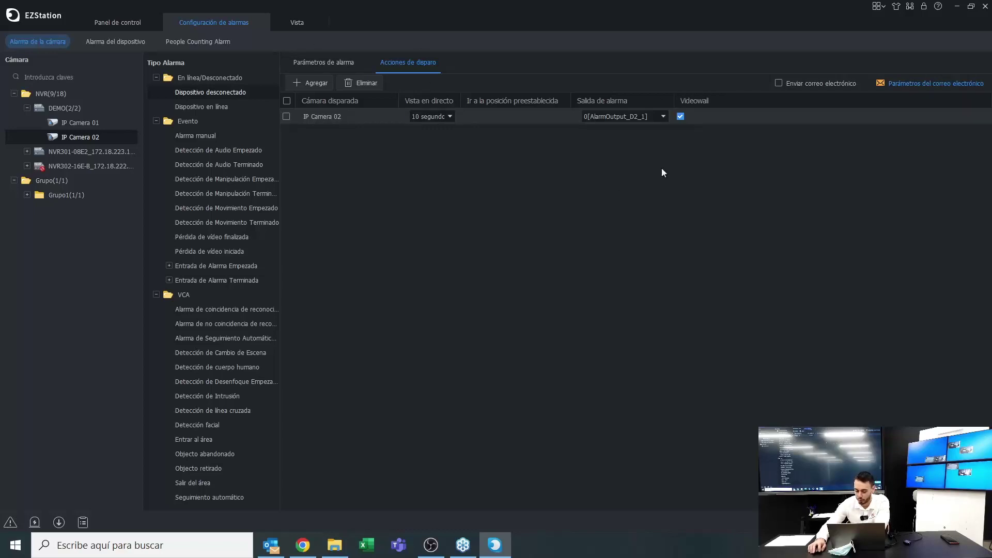
pyautogui.click(777, 82)
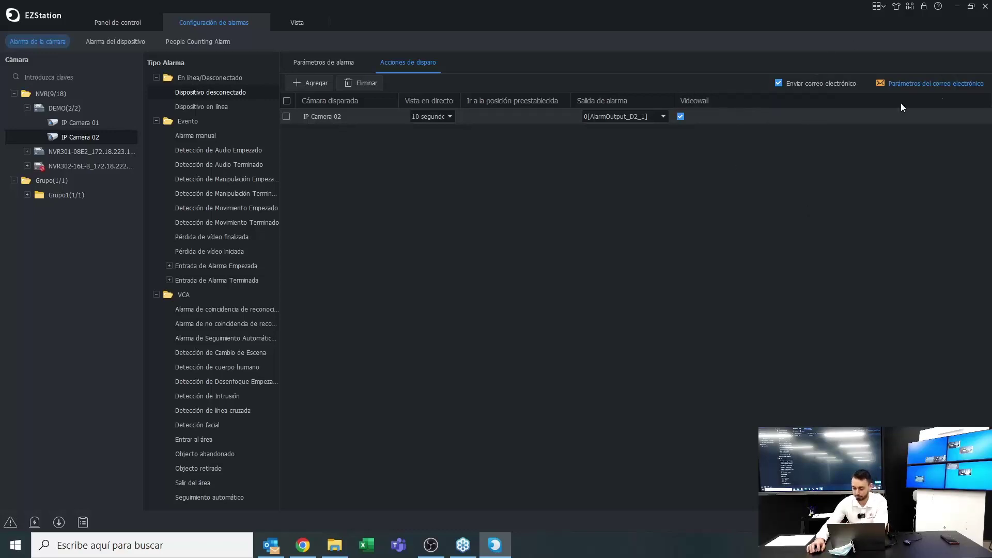
pyautogui.click(944, 84)
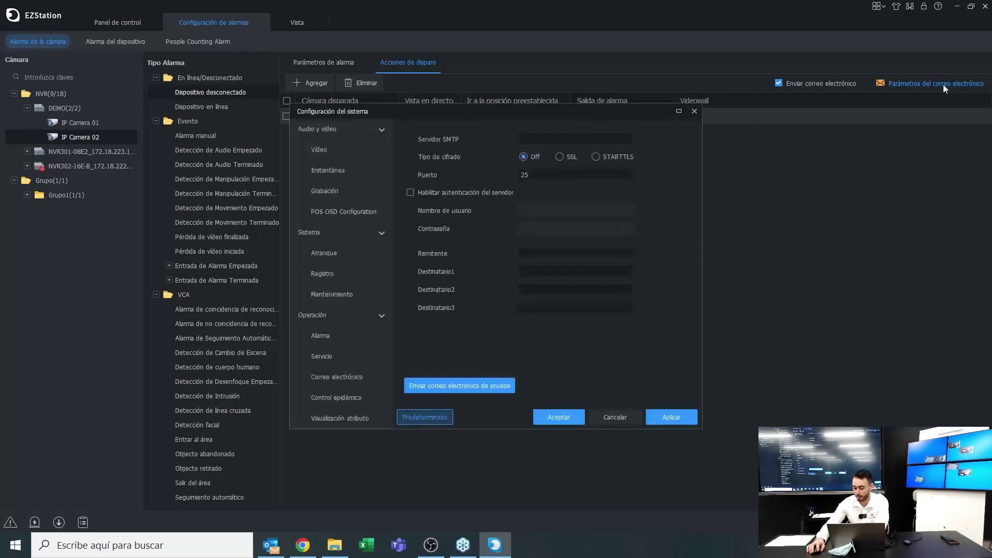
# Close the e-mail settings window and the Configuración de alarmas tab
pyautogui.click(694, 111)
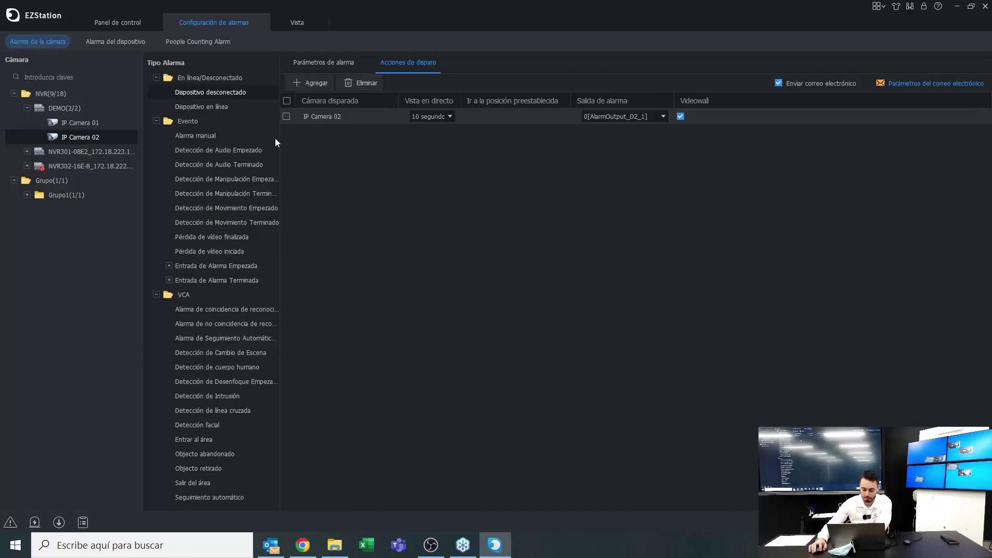
pyautogui.click(259, 23)
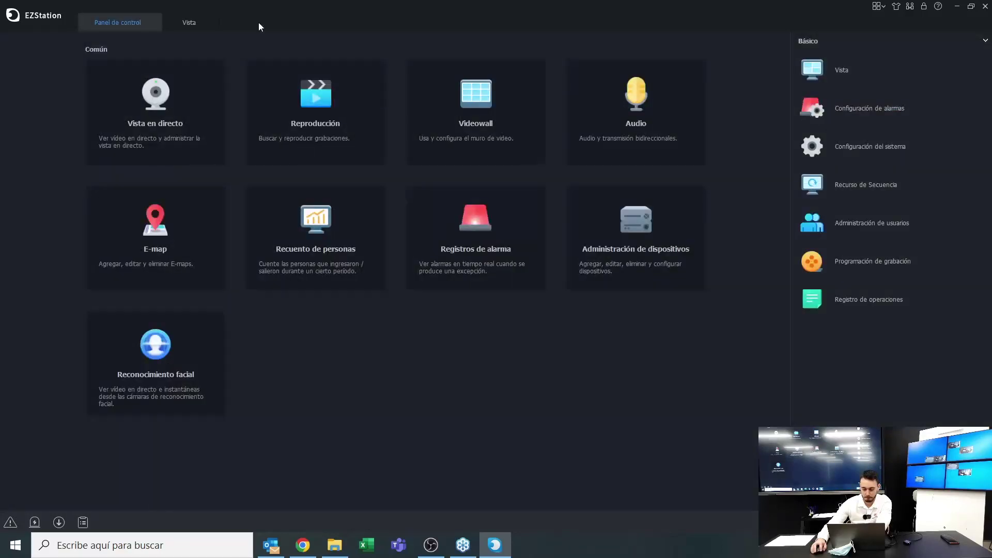
# Open Configuración del sistema, review Vídeo and Instantánea, and go to Grabación
pyautogui.click(882, 146)
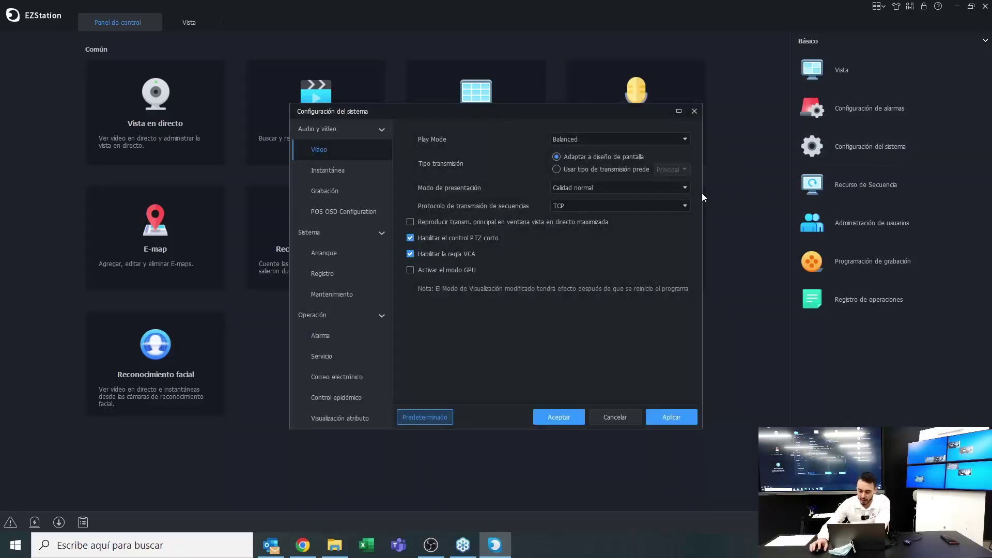
pyautogui.click(330, 169)
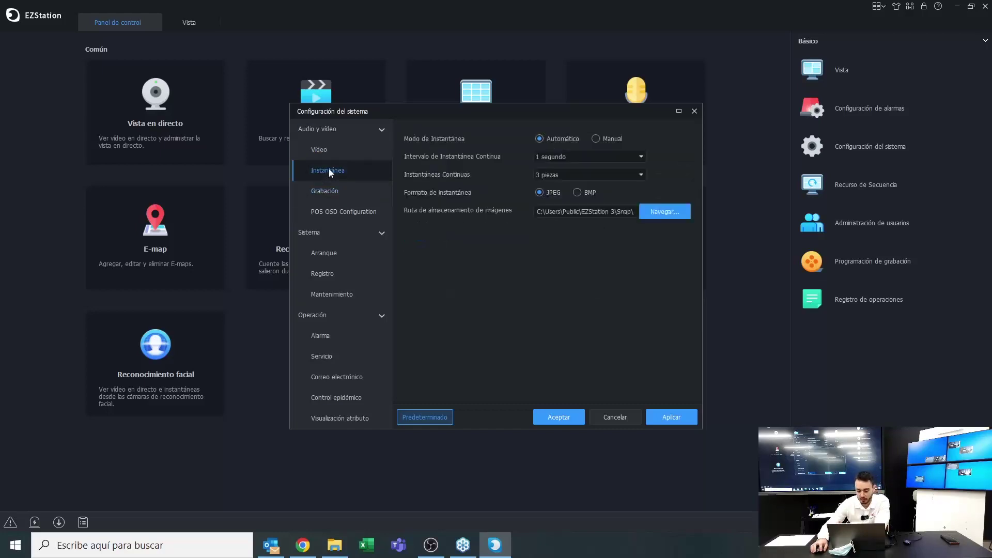
pyautogui.click(333, 156)
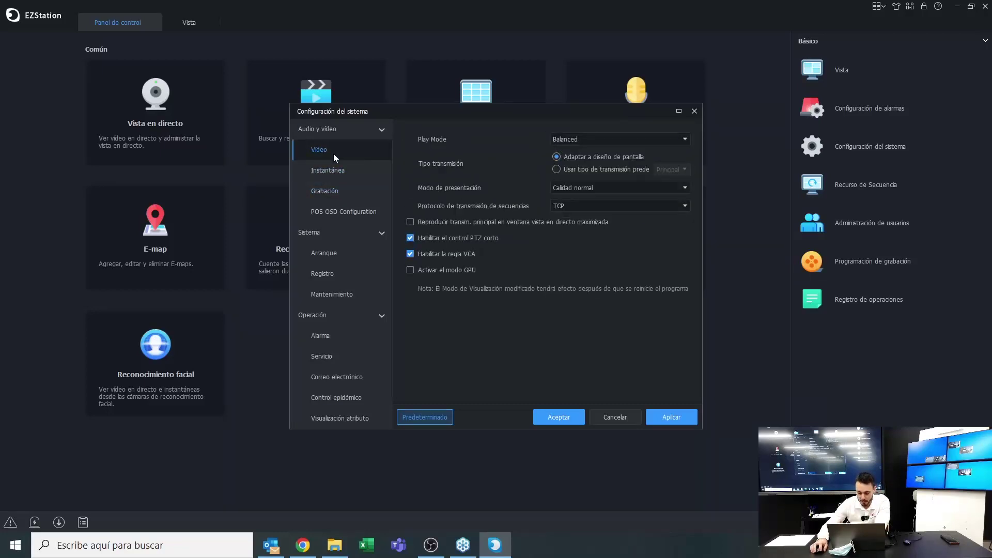
pyautogui.click(657, 194)
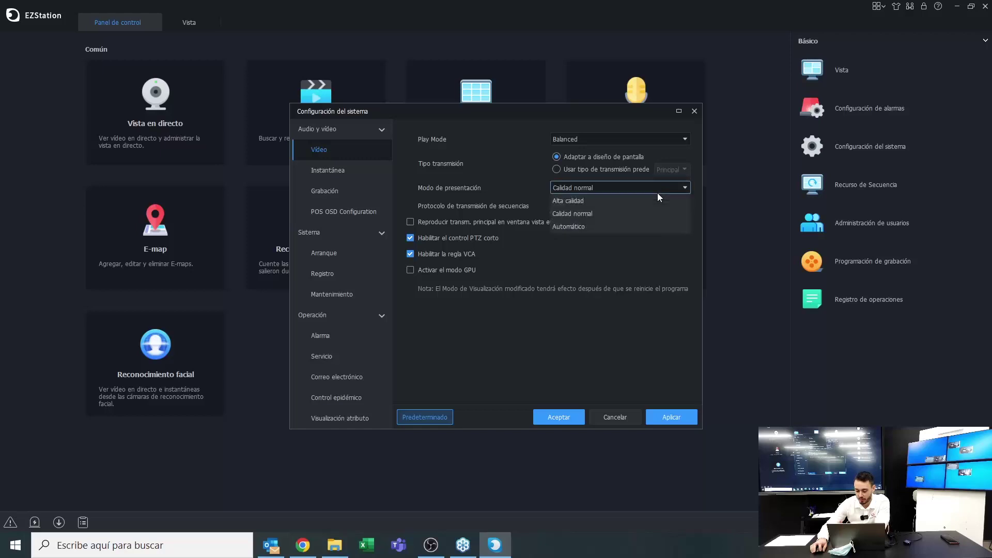
pyautogui.click(657, 193)
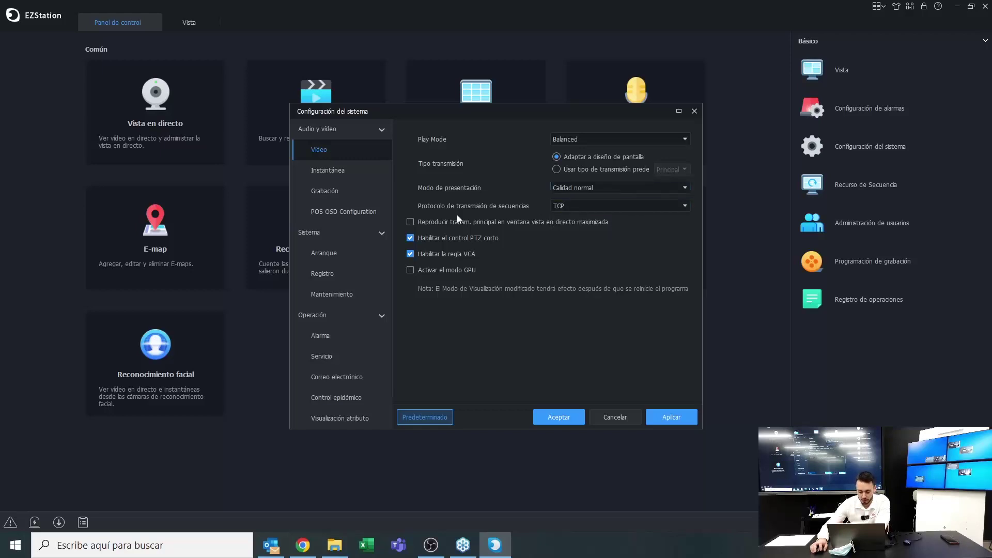
pyautogui.click(341, 176)
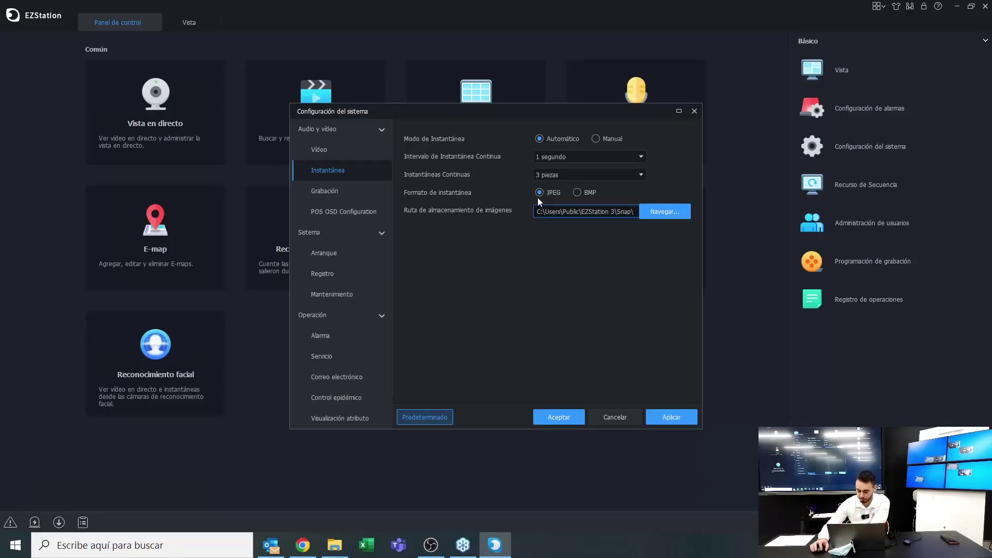
pyautogui.click(353, 197)
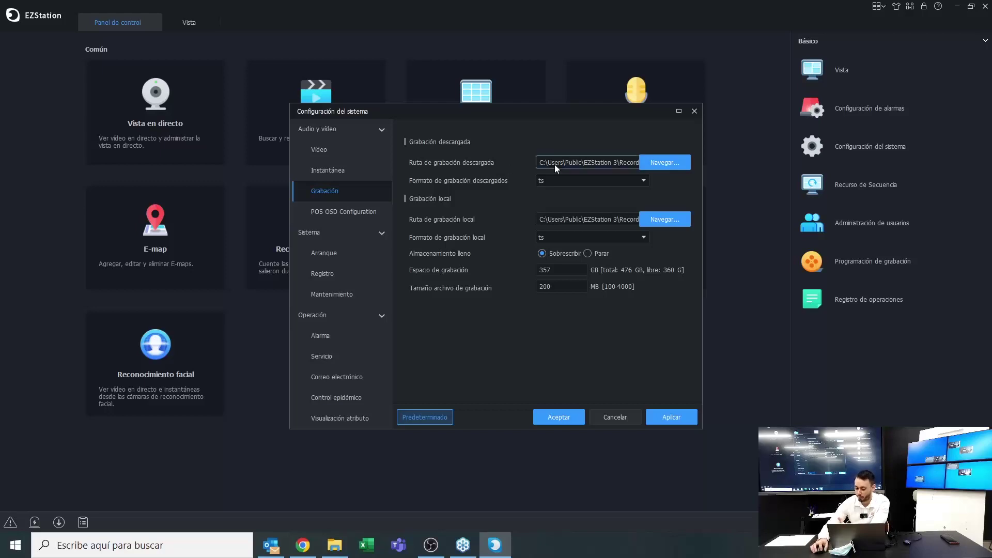
# Change downloaded and local recording formats from ts to mp4, then view Arranque
pyautogui.click(576, 178)
pyautogui.click(568, 194)
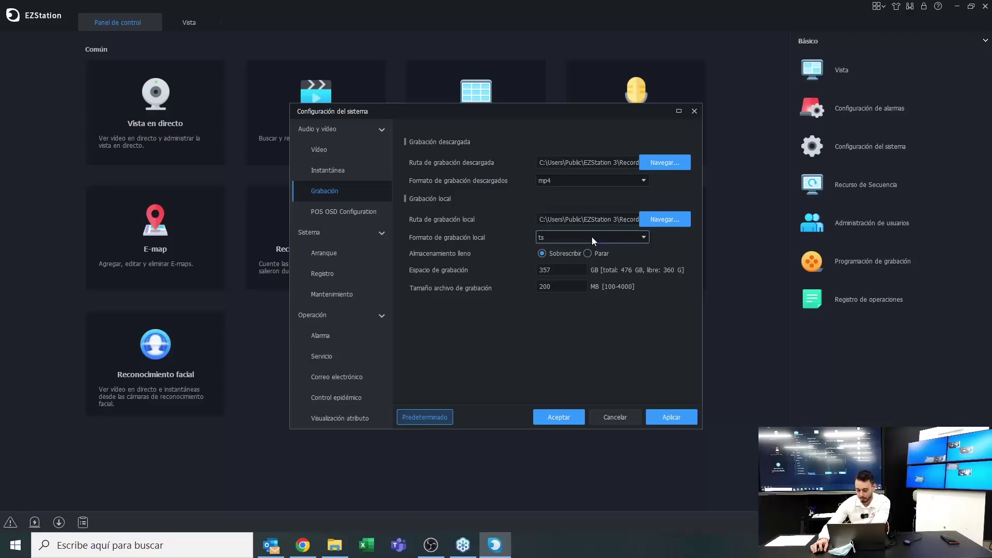
pyautogui.click(571, 237)
pyautogui.click(555, 249)
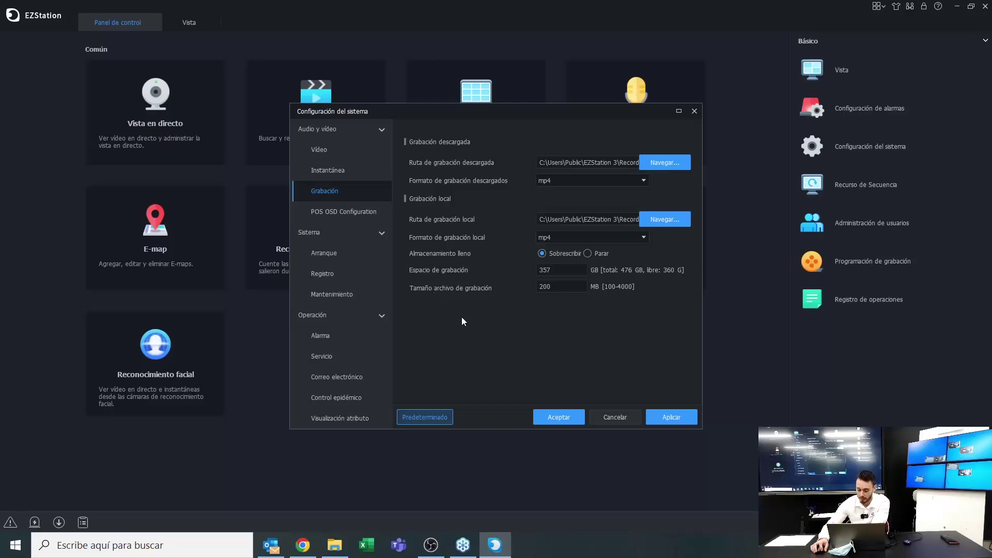
pyautogui.click(346, 255)
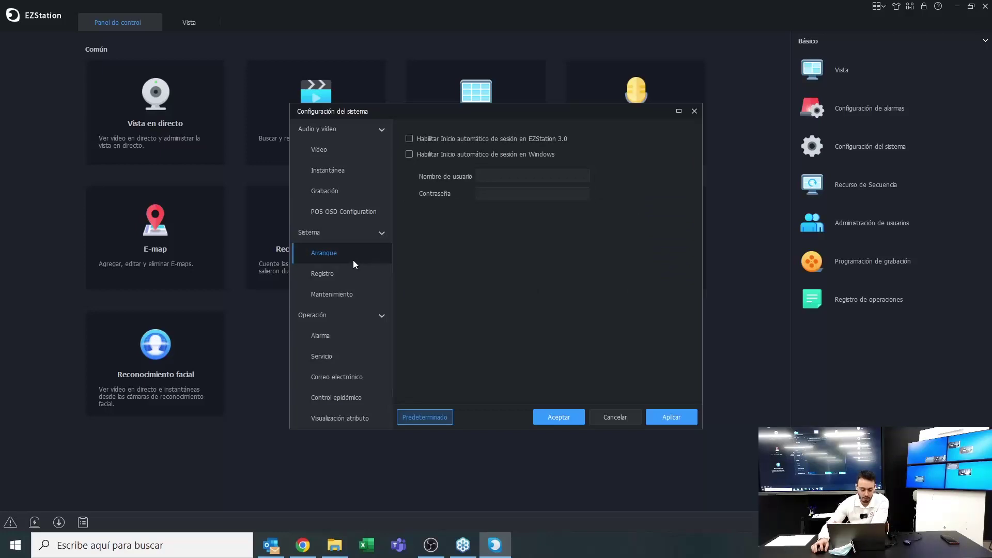
# Review the Registro and Mantenimiento pages, then show Operación's Alarma sound settings
pyautogui.click(336, 274)
pyautogui.click(330, 295)
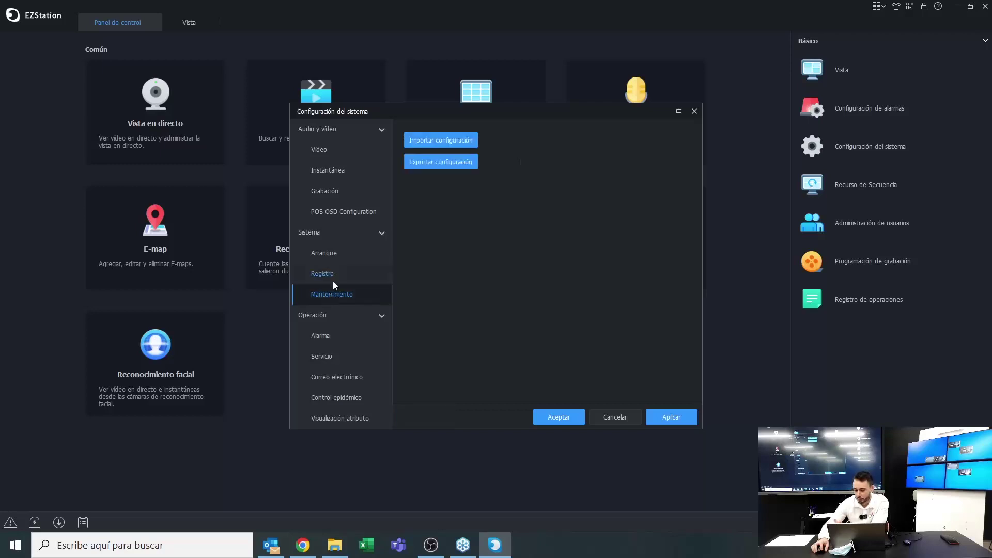
pyautogui.click(327, 279)
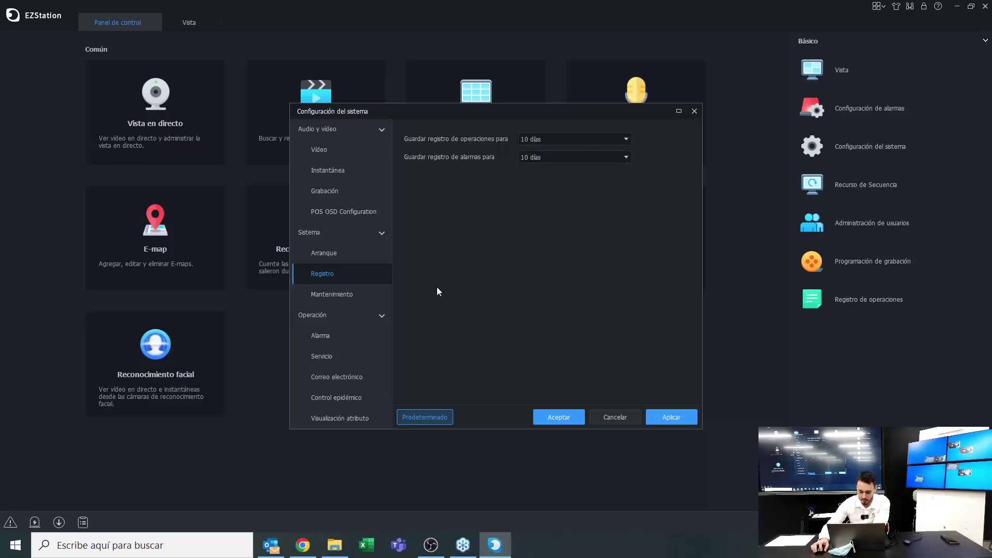
pyautogui.click(357, 314)
pyautogui.click(329, 335)
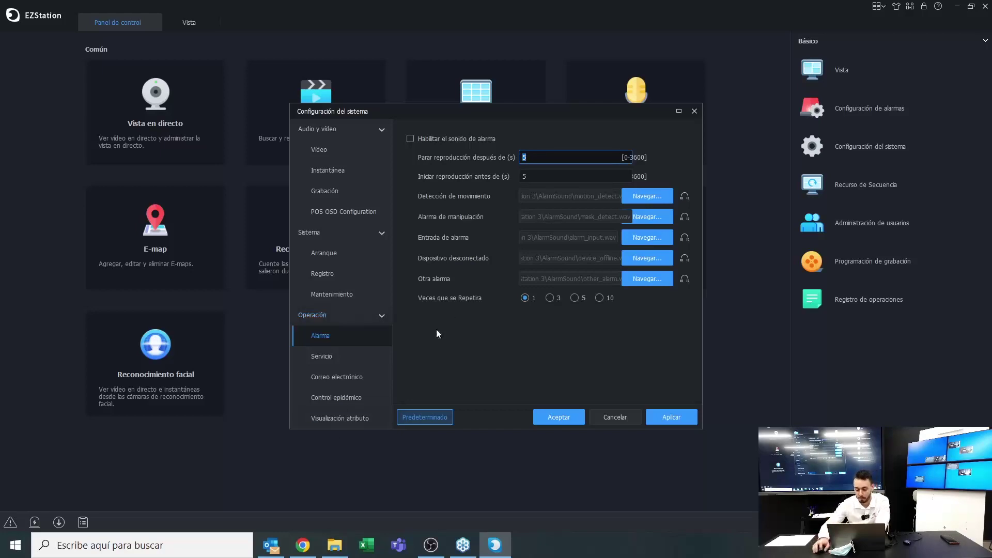
# Enable alarm sound with 3 repetitions and view the Servicio time-sync settings
pyautogui.click(411, 139)
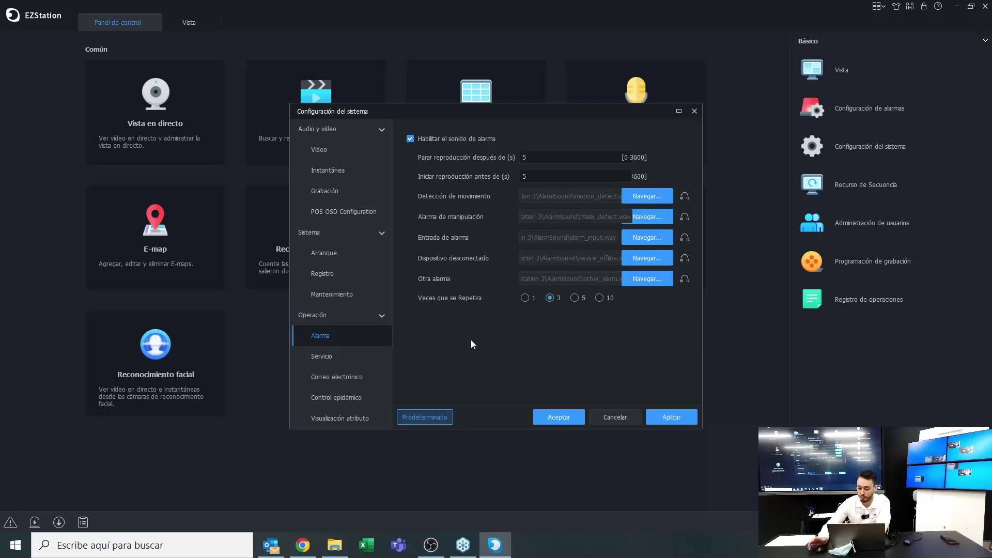
pyautogui.click(351, 364)
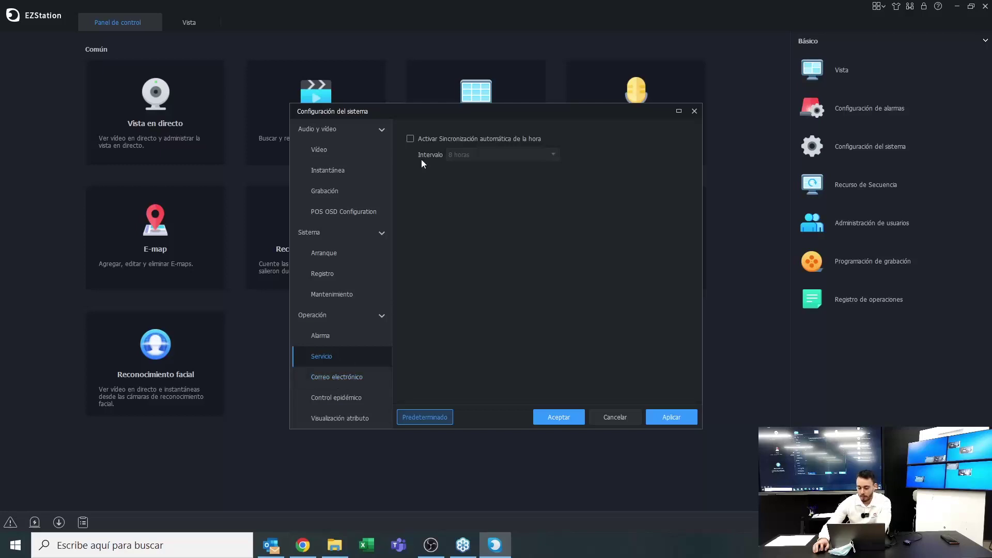
# Review the SMTP, Control epidémico and Visualización atributo pages, then close system configuration
pyautogui.click(333, 379)
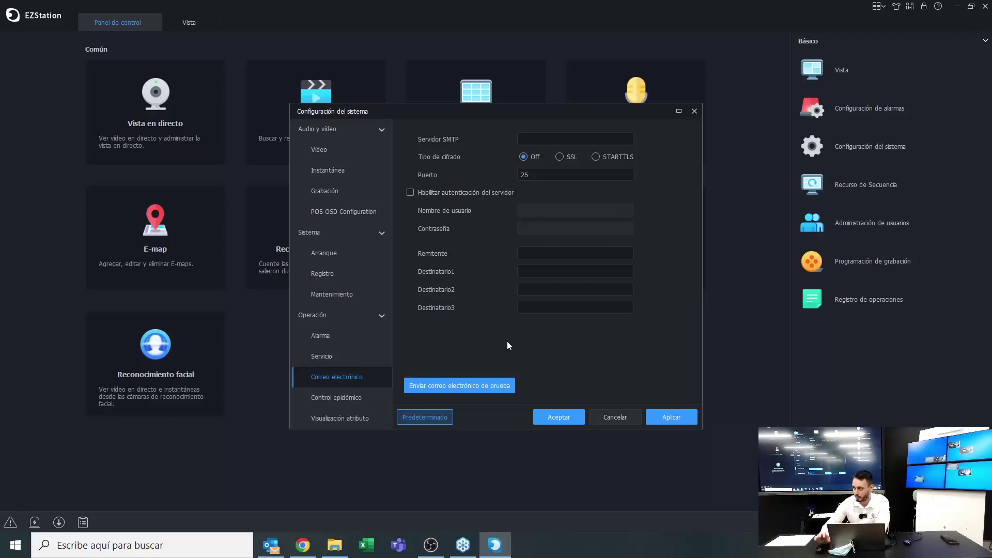
pyautogui.click(327, 400)
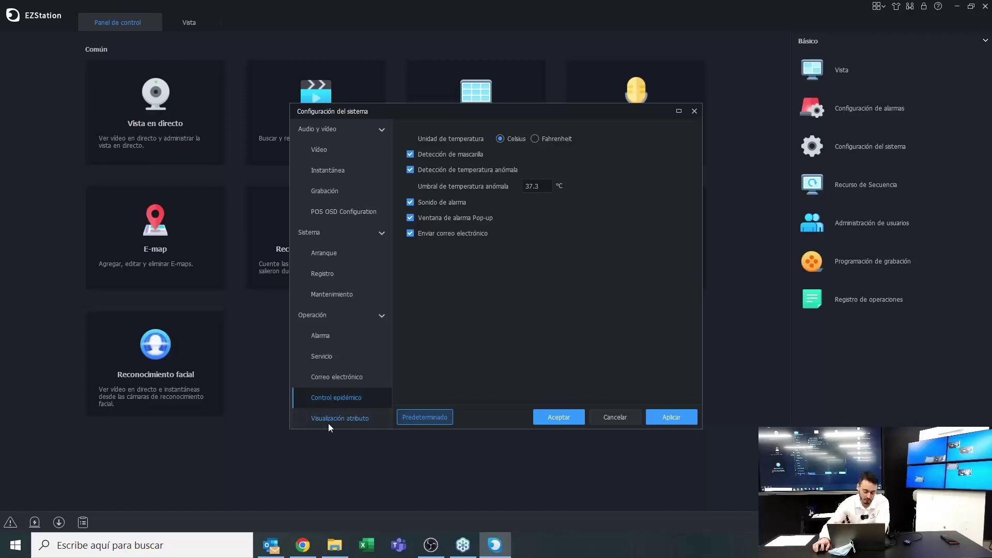
pyautogui.click(327, 422)
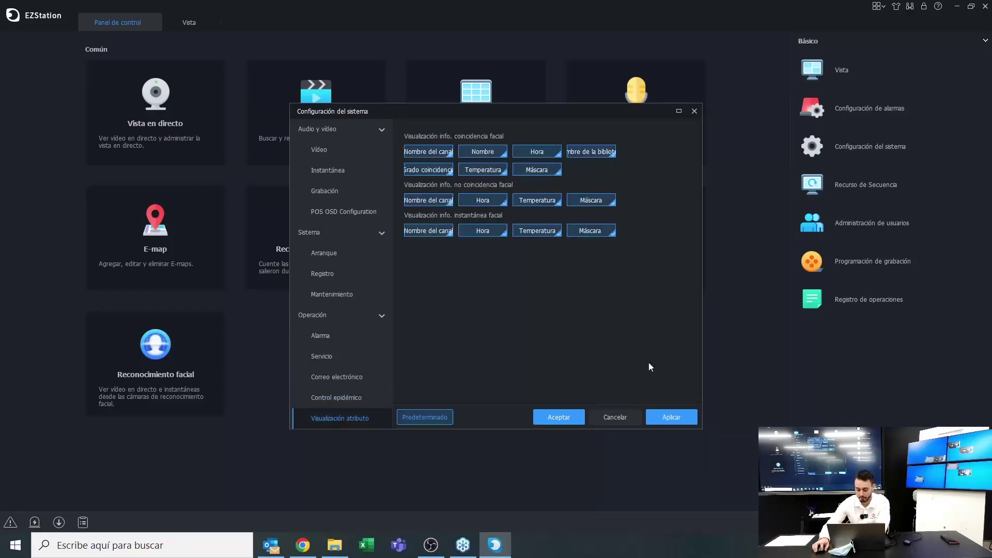
pyautogui.click(698, 115)
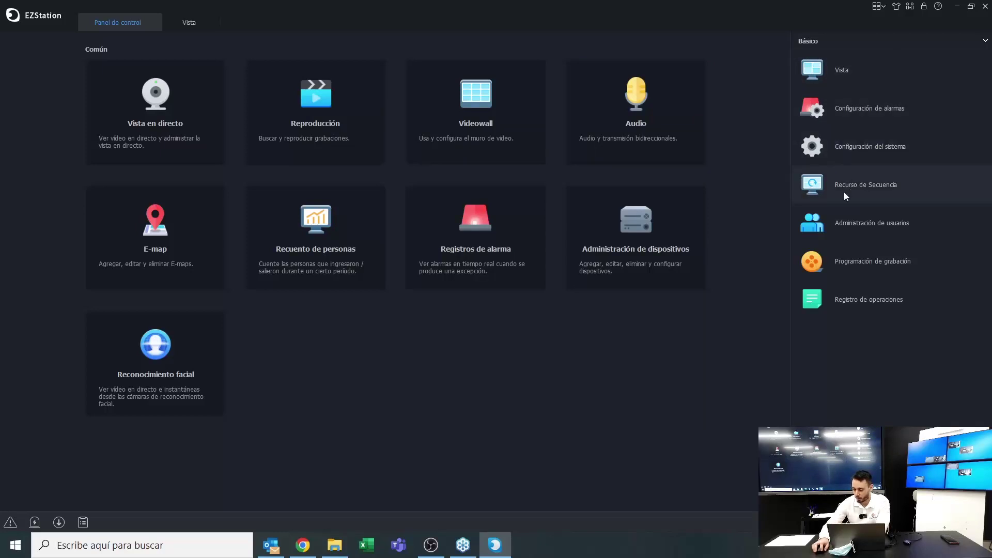
# Open Administración de usuarios, return to Panel de control, then open Programación de grabación
pyautogui.click(822, 226)
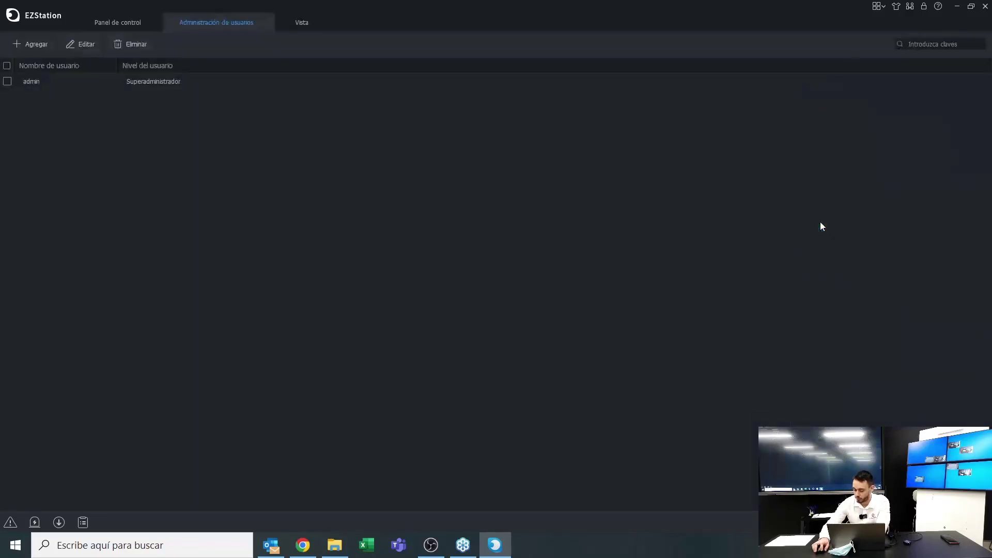
pyautogui.click(99, 22)
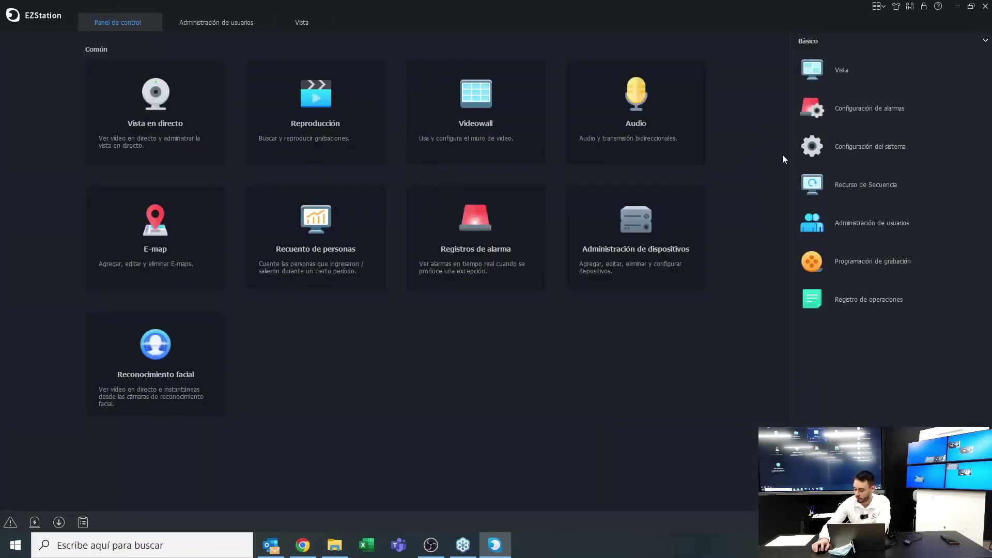
pyautogui.click(870, 261)
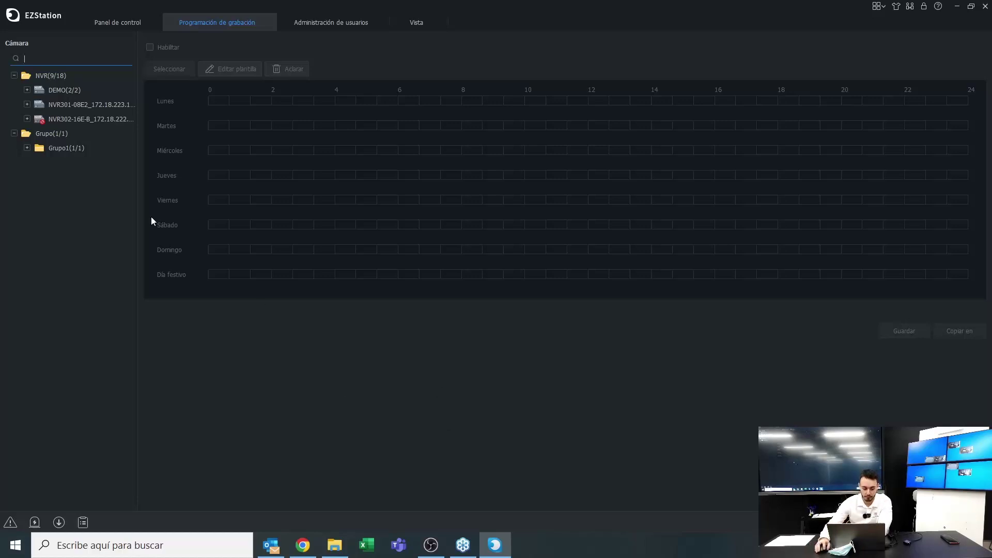
# Load IP Camera 02's recording schedule and erase Monday recording from 0 to 20h
pyautogui.click(32, 90)
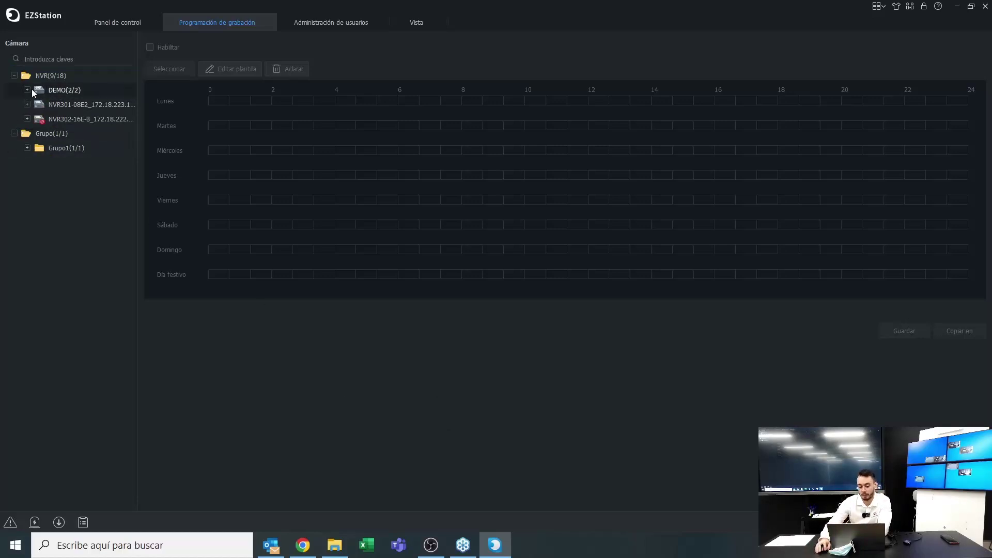
pyautogui.click(27, 90)
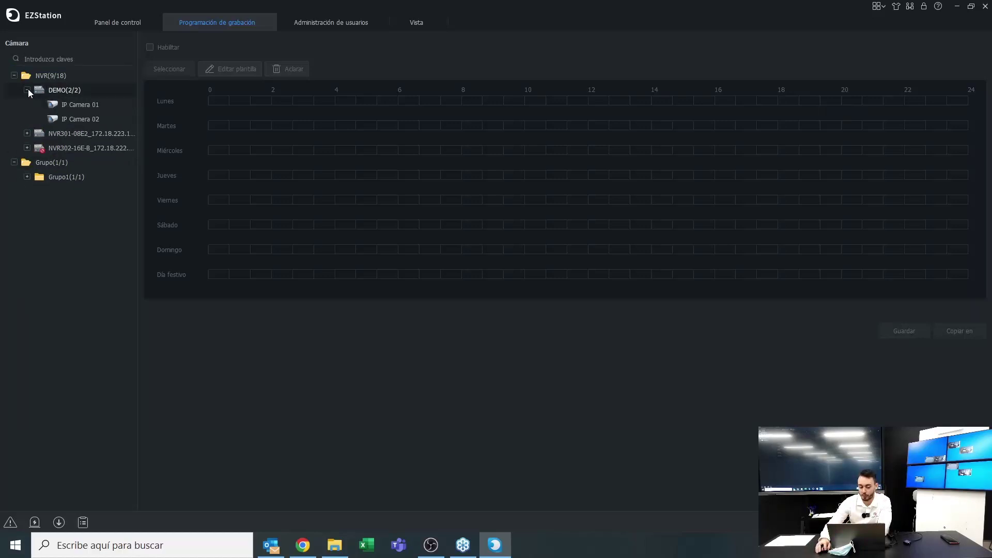
pyautogui.click(70, 125)
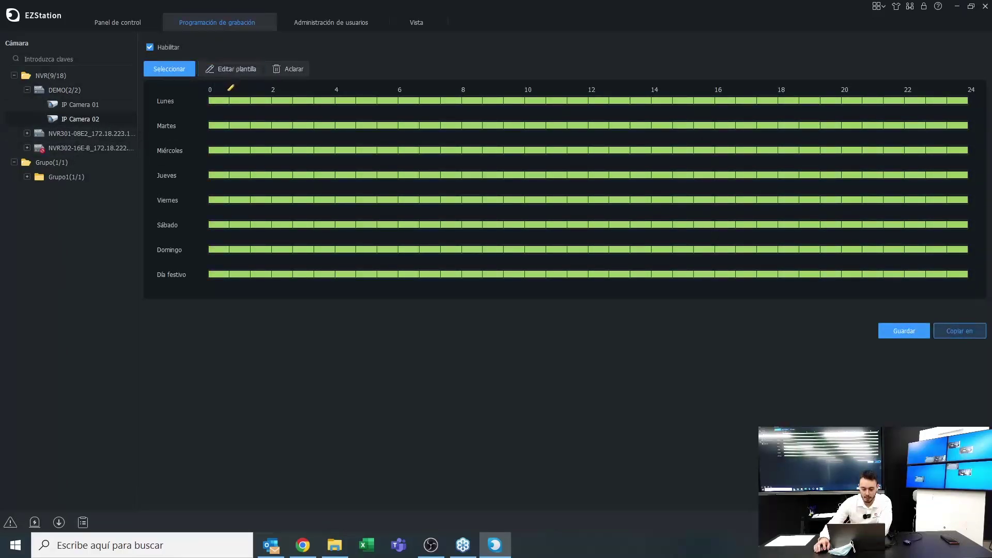
pyautogui.click(245, 100)
pyautogui.moveTo(245, 100); pyautogui.dragTo(837, 102)
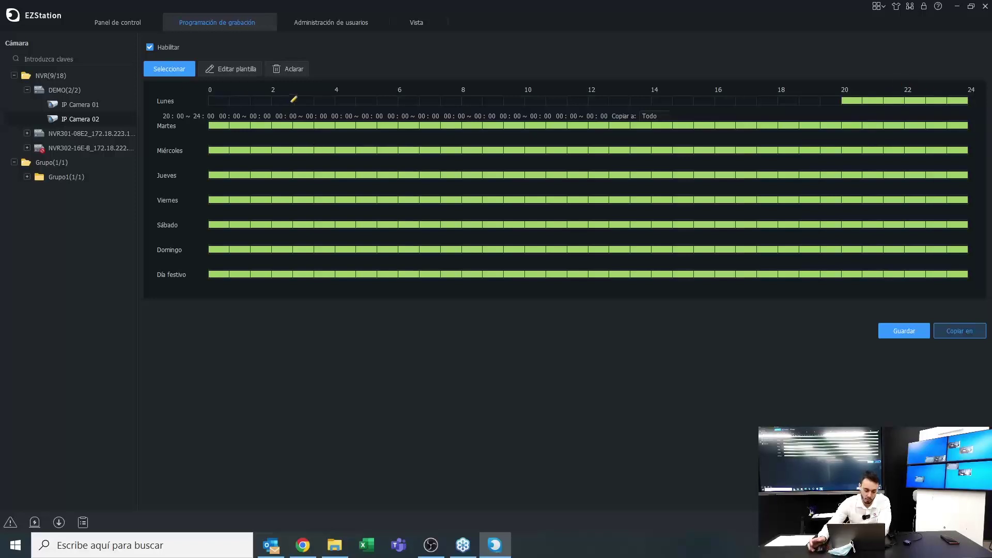
# Erase Thursday 13:00-16:30 and early morning, Sunday 00:15-05:30, and holiday 15:45-19:00 recording
pyautogui.click(230, 70)
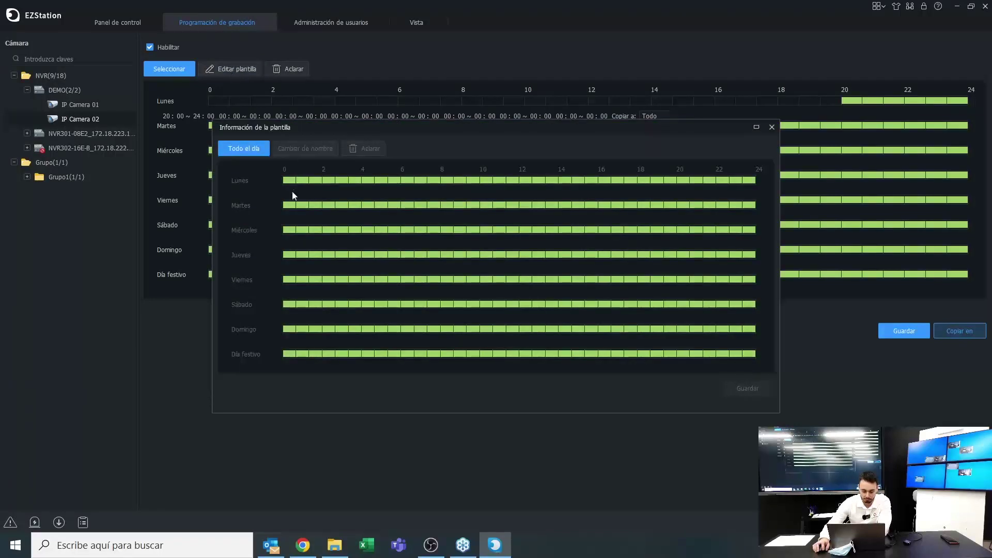
pyautogui.click(772, 127)
pyautogui.moveTo(620, 175); pyautogui.dragTo(730, 175)
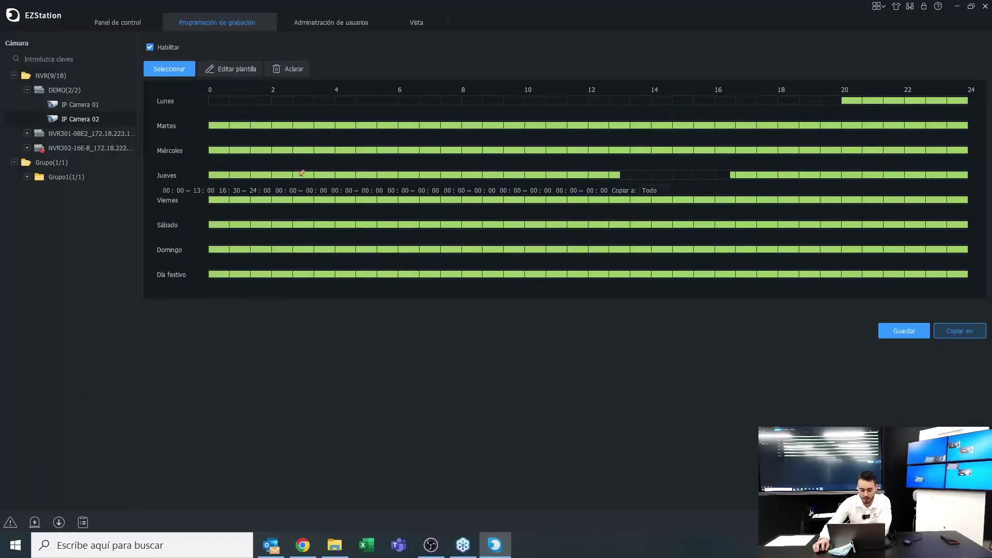
pyautogui.moveTo(302, 173); pyautogui.dragTo(414, 175)
pyautogui.moveTo(219, 249); pyautogui.dragTo(381, 249)
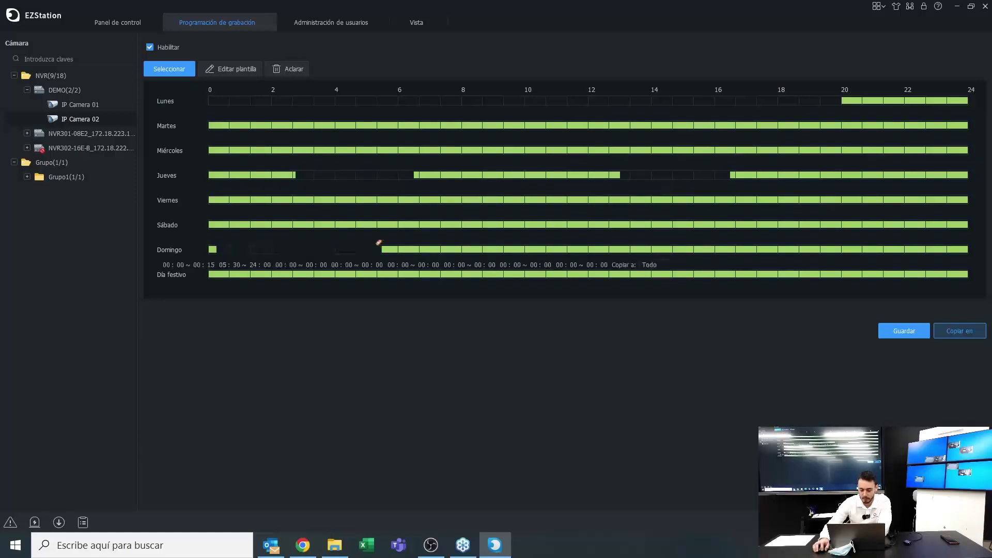
pyautogui.moveTo(709, 273); pyautogui.dragTo(808, 274)
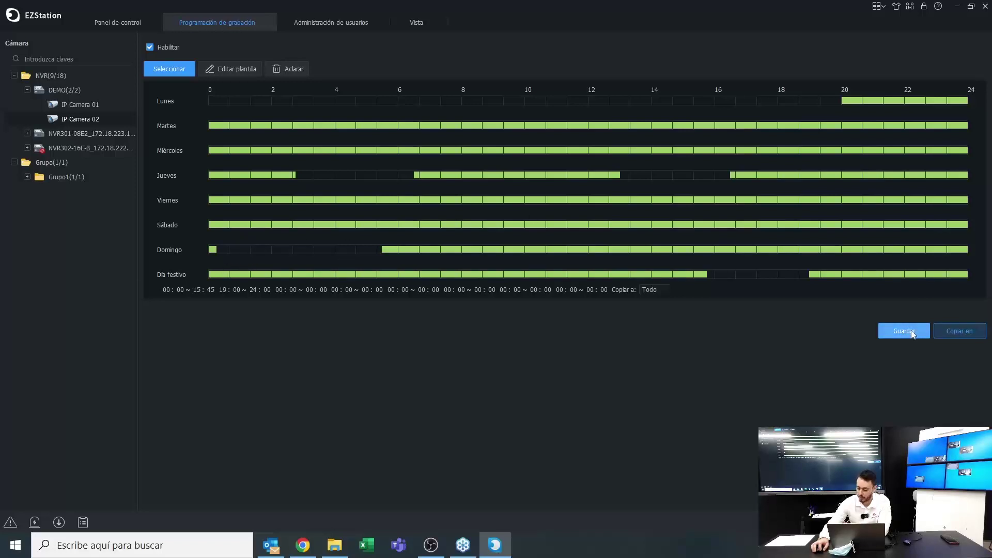
# Discard the schedule changes without saving and return to the Panel de control dashboard
pyautogui.click(30, 88)
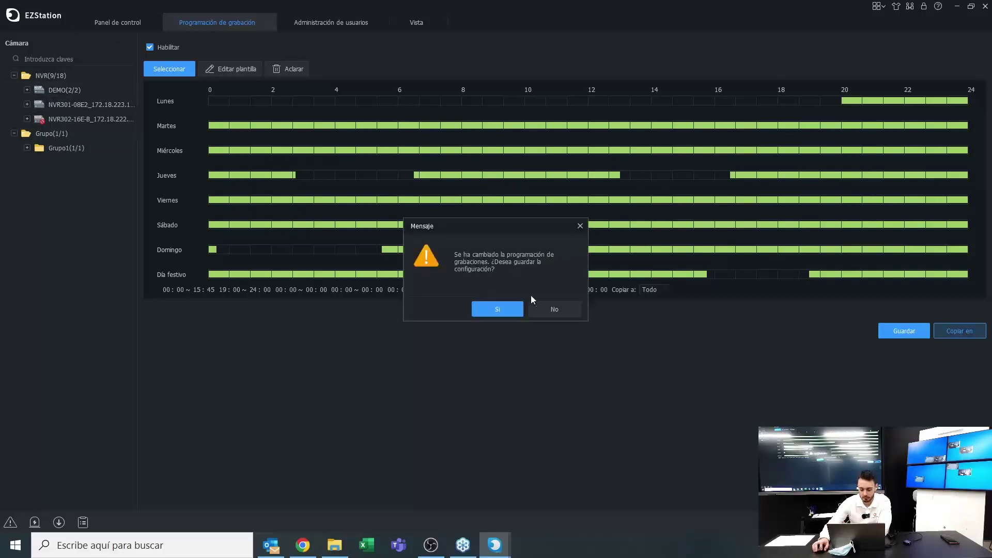
pyautogui.click(542, 309)
pyautogui.doubleClick(85, 105)
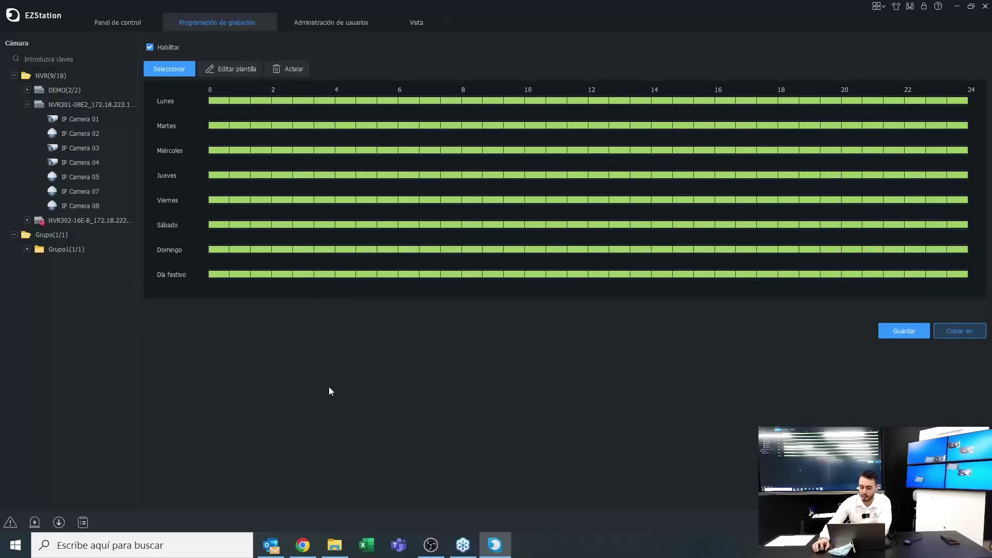
pyautogui.click(126, 21)
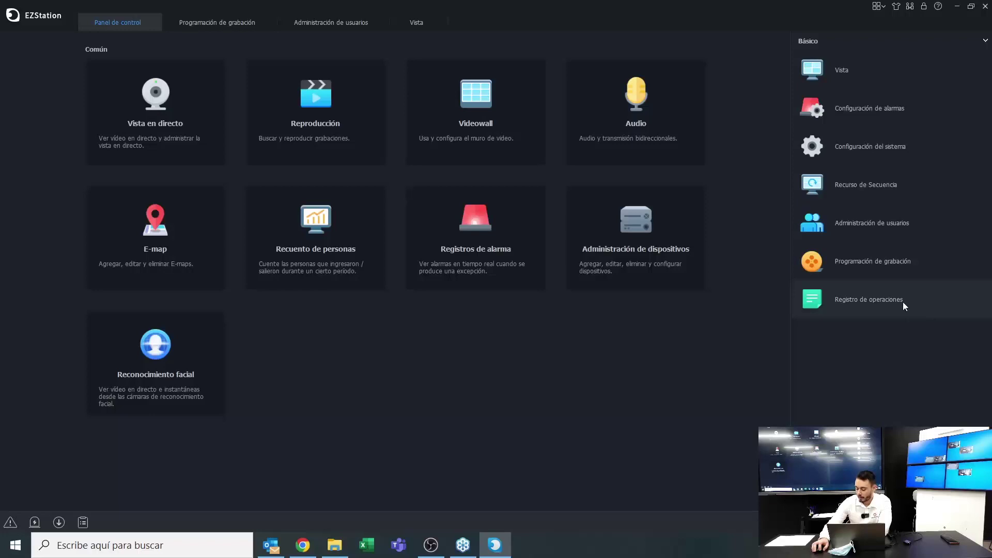
# Review page 2 of the operation log, then close the log and recording schedule tabs
pyautogui.click(903, 301)
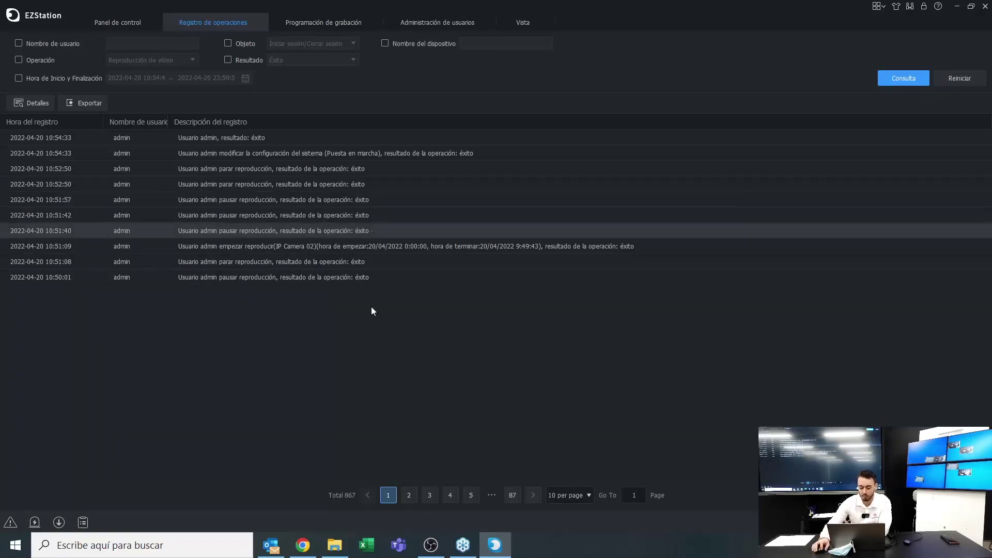
pyautogui.click(408, 496)
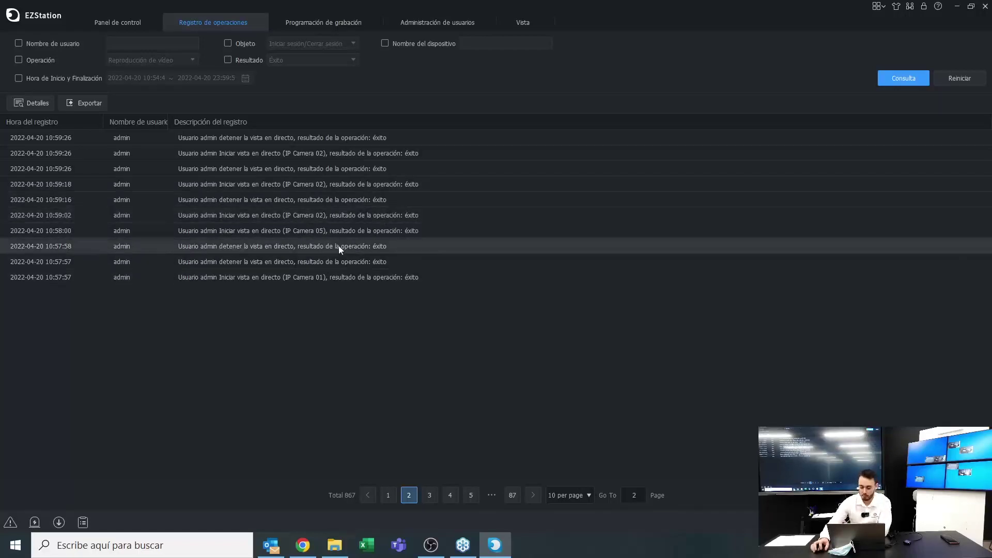
pyautogui.click(258, 22)
pyautogui.click(265, 22)
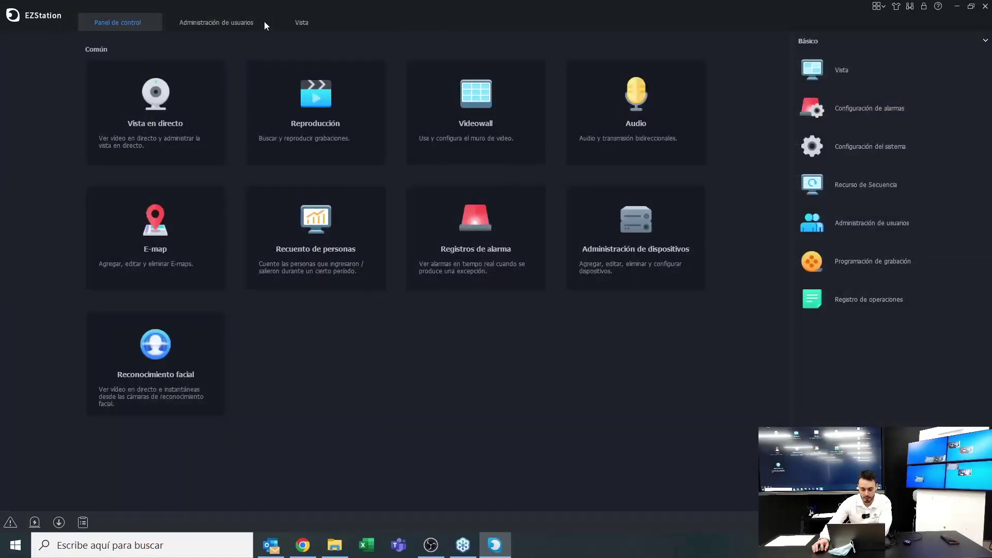
# Close the user administration and Vista tabs and launch Perimeter Protection from the Inteligente section
pyautogui.click(264, 22)
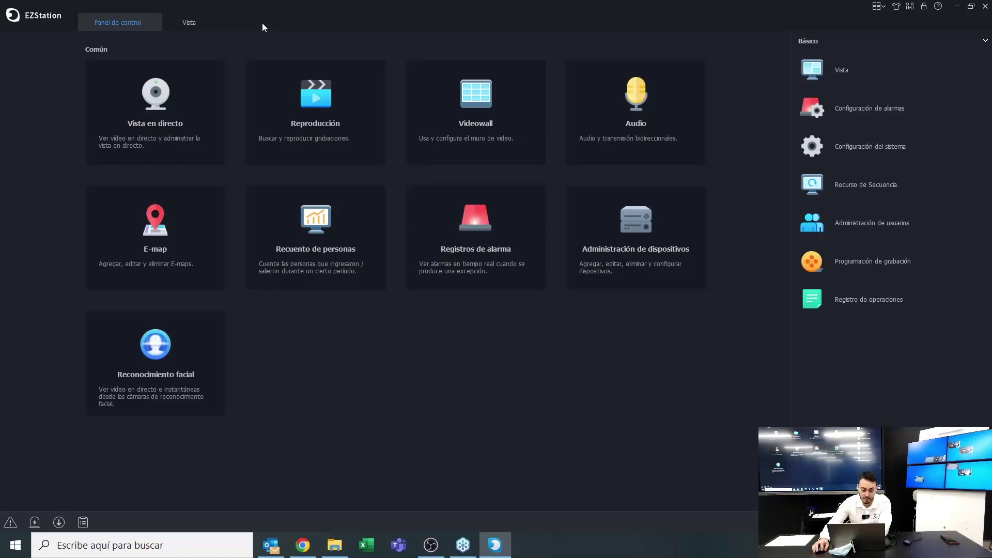
pyautogui.click(210, 23)
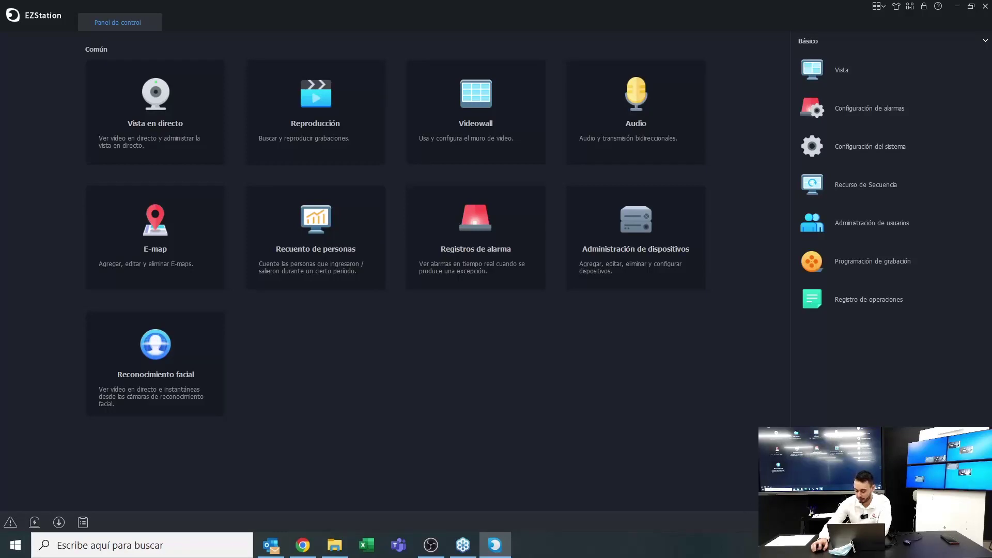
pyautogui.click(985, 40)
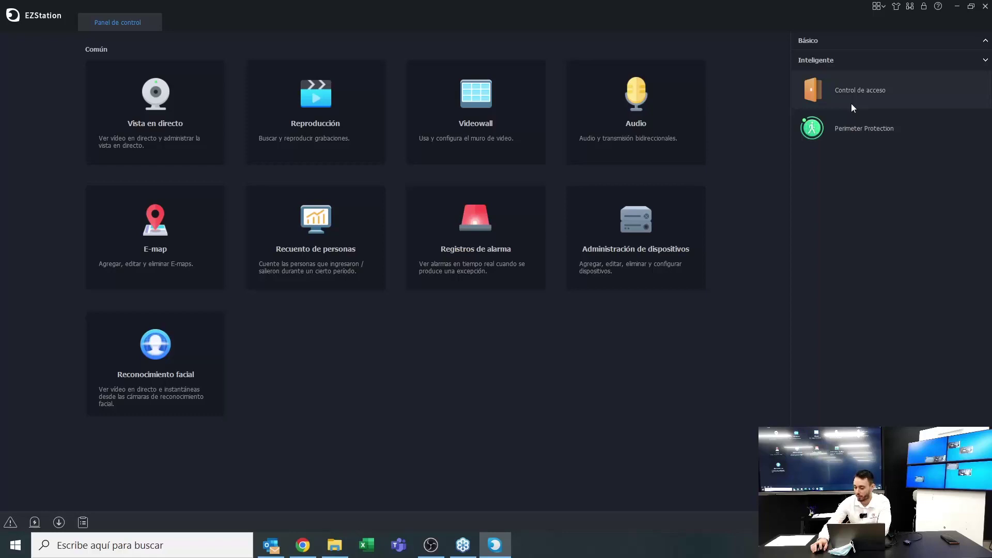
pyautogui.click(864, 128)
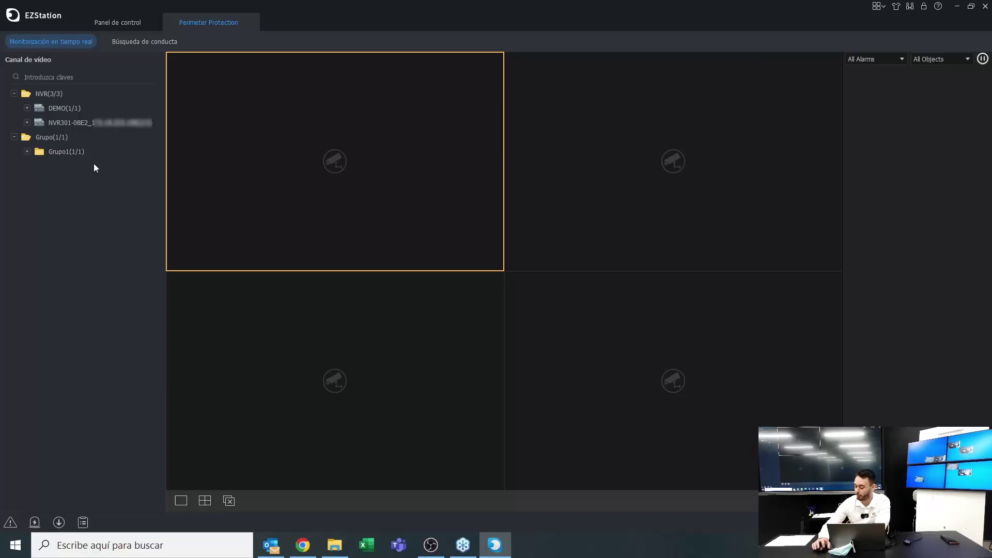
# Show IP Camera 02 and IP Camera 05 live in the top two panes and check the alarm-type filter
pyautogui.click(26, 107)
pyautogui.moveTo(61, 127); pyautogui.dragTo(308, 147)
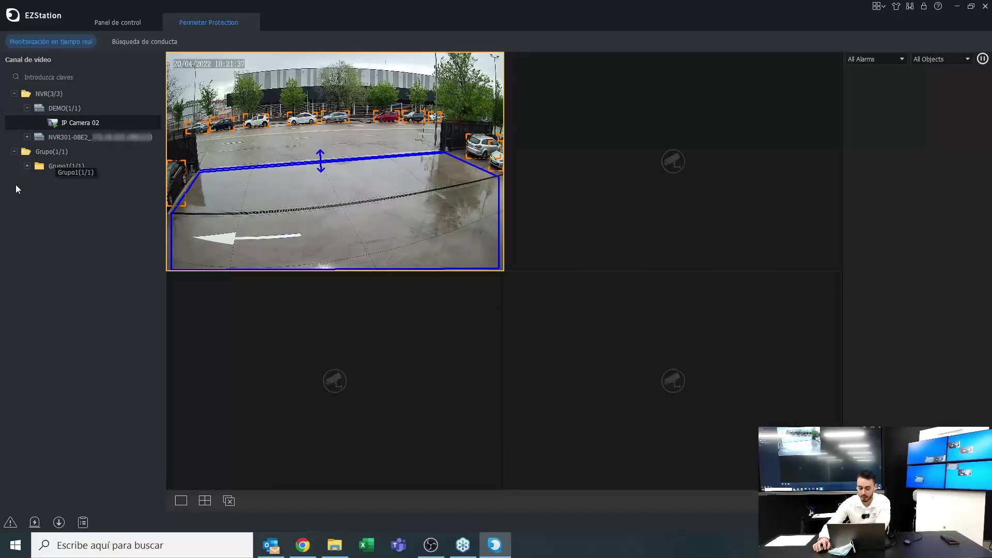
pyautogui.click(25, 166)
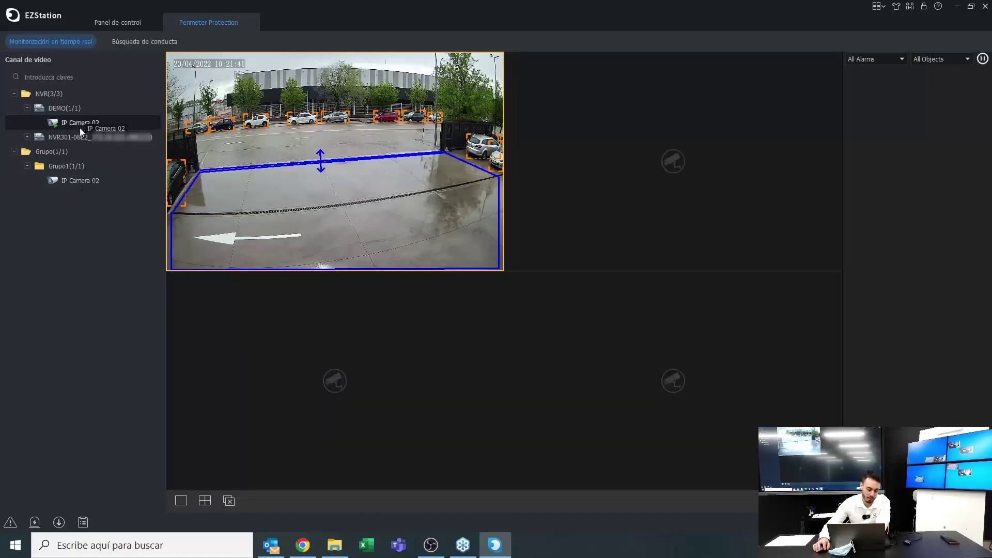
pyautogui.click(27, 137)
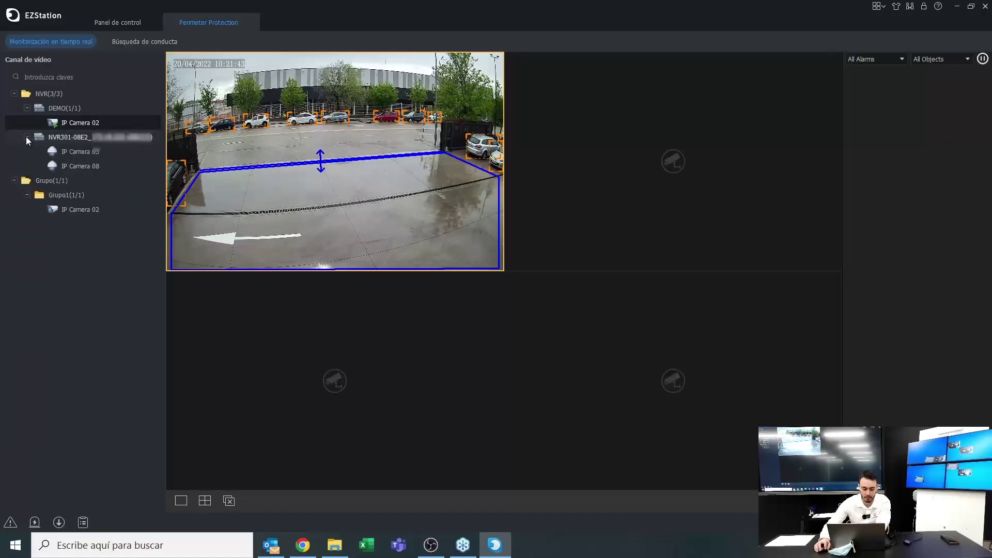
pyautogui.moveTo(85, 151); pyautogui.dragTo(566, 150)
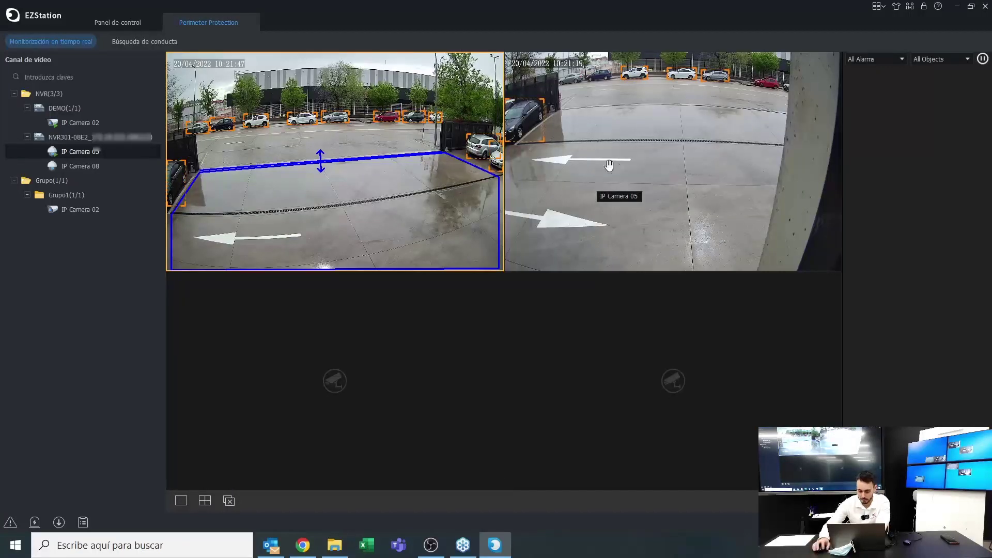
pyautogui.moveTo(356, 77)
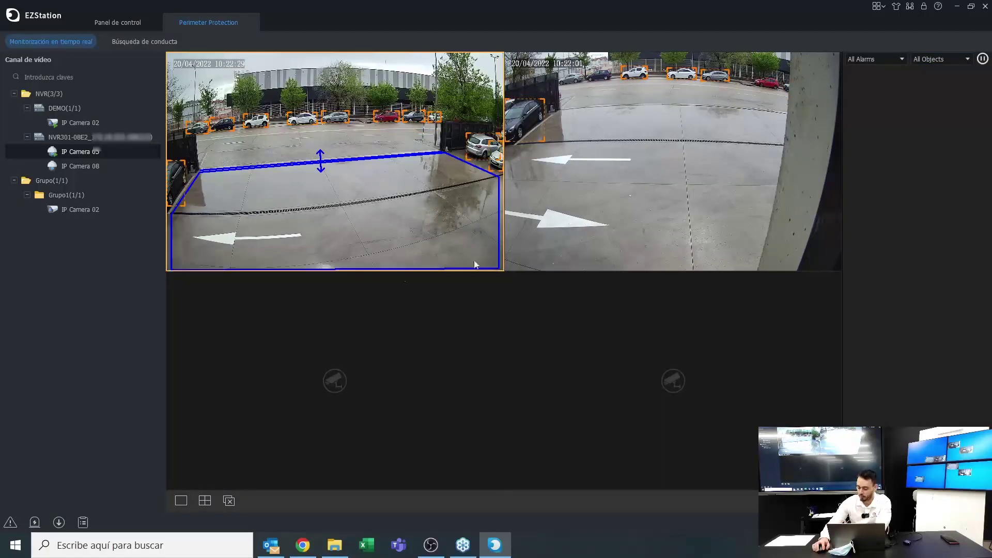
pyautogui.click(873, 58)
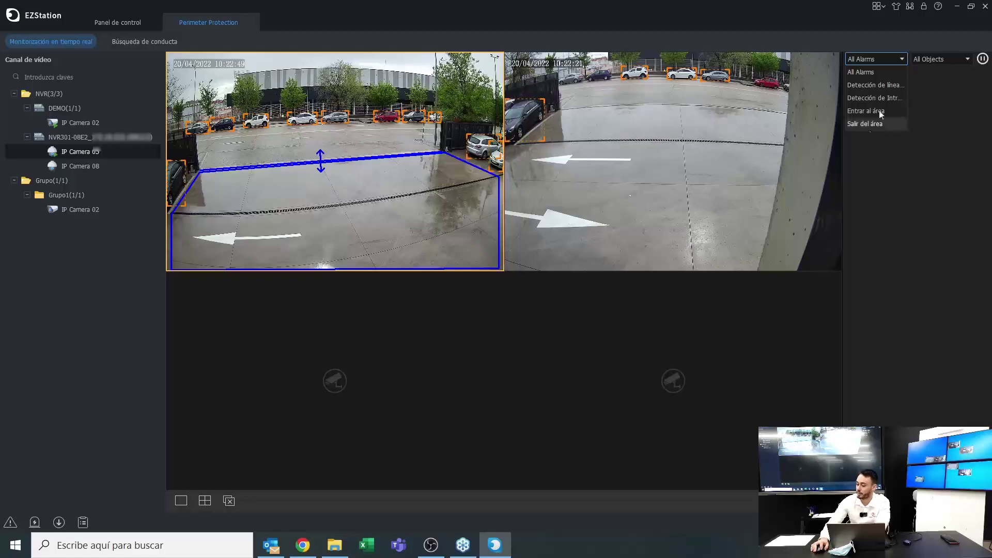
# Check the object-type filter options and switch the live view to a single-window layout
pyautogui.click(926, 60)
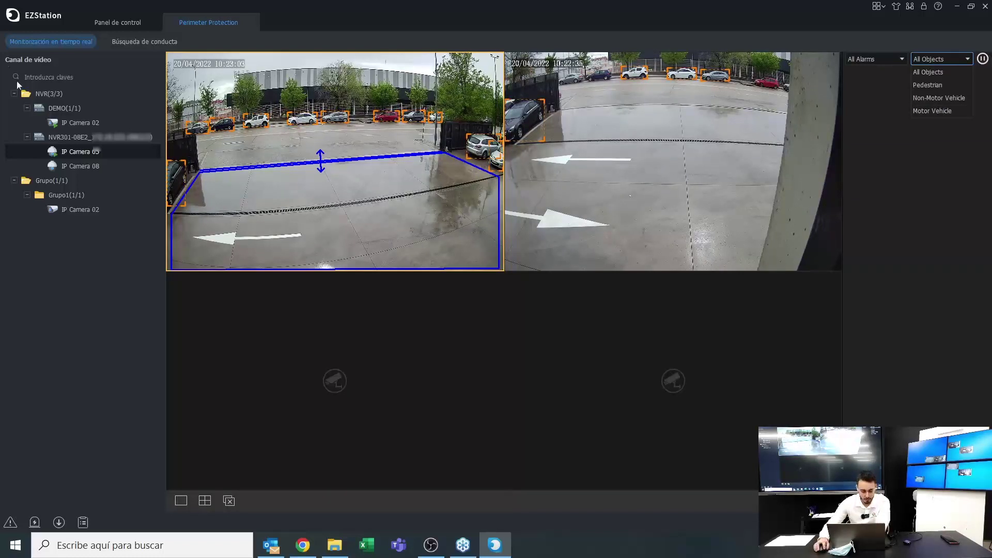
pyautogui.click(205, 507)
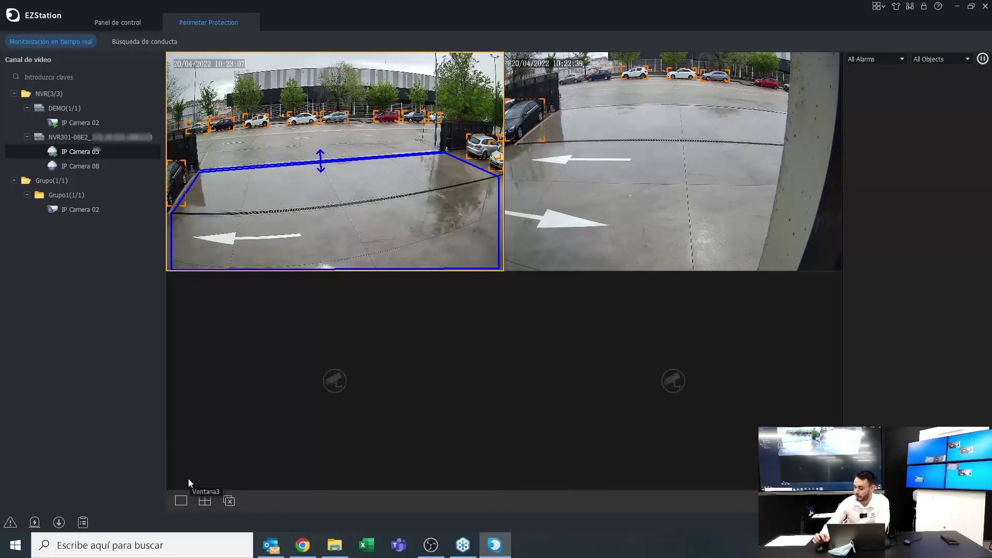
pyautogui.click(179, 503)
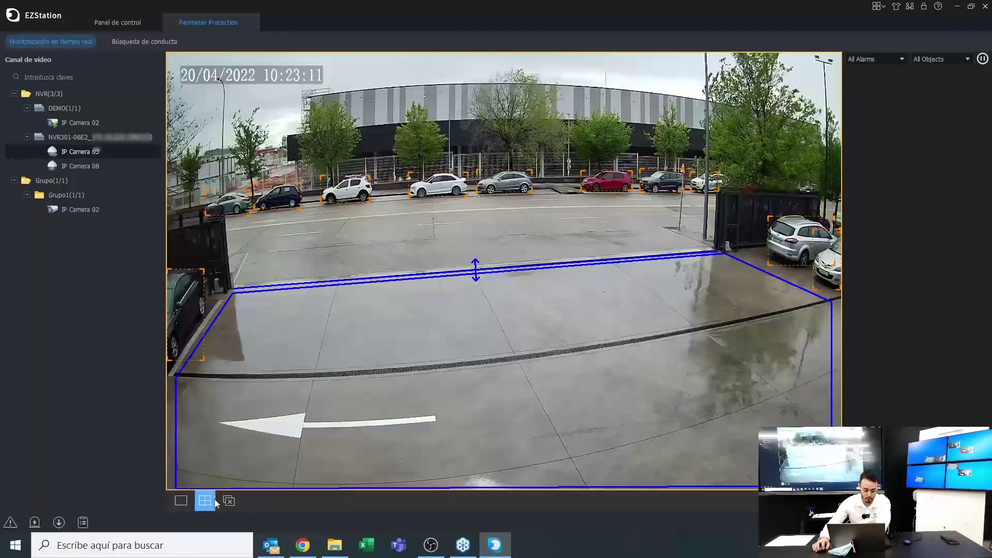
pyautogui.click(204, 501)
pyautogui.click(181, 500)
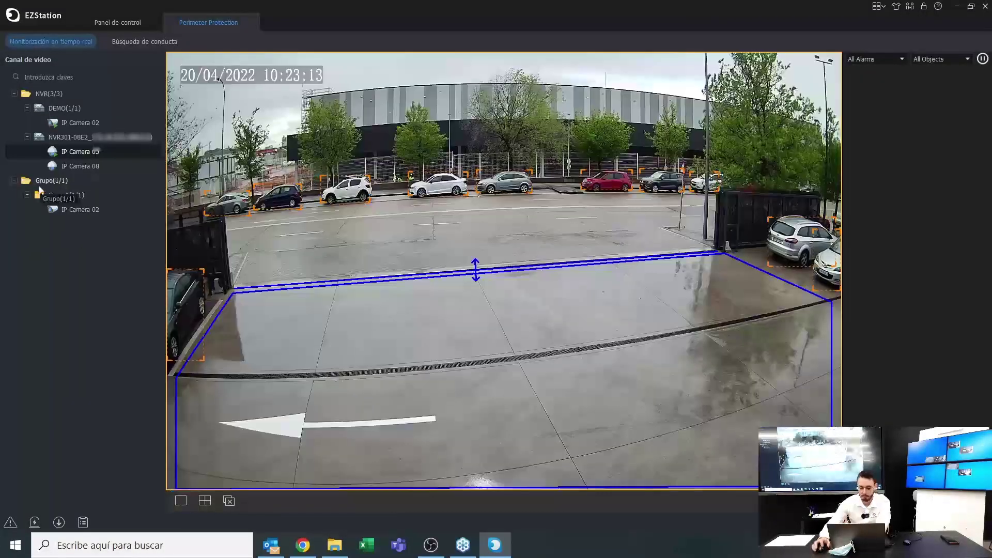
# In Búsqueda de conducta, select IP Camera 02 under the DEMO channel
pyautogui.click(142, 42)
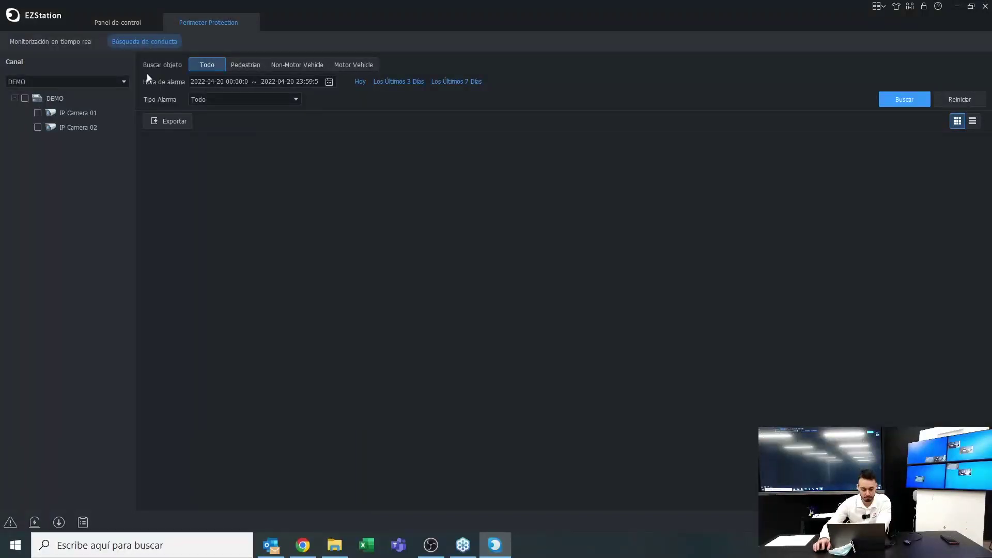
pyautogui.click(41, 85)
pyautogui.click(37, 89)
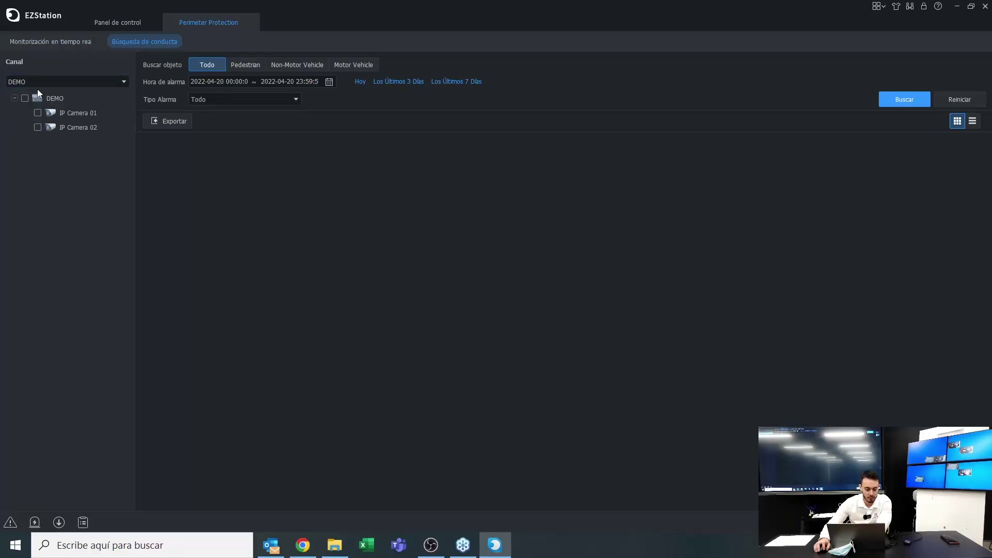
pyautogui.click(37, 127)
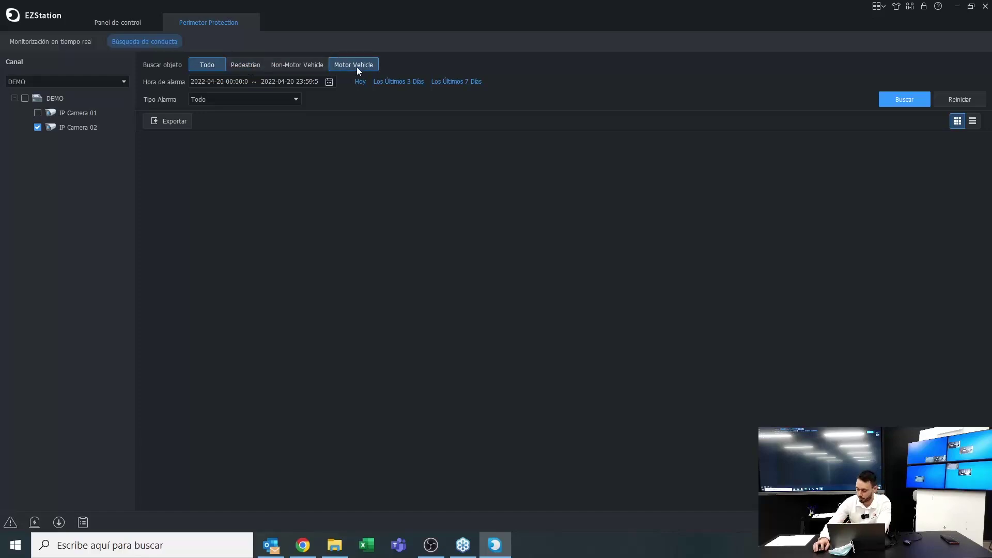
# Search all alarm types for 2022-04-20
pyautogui.click(329, 85)
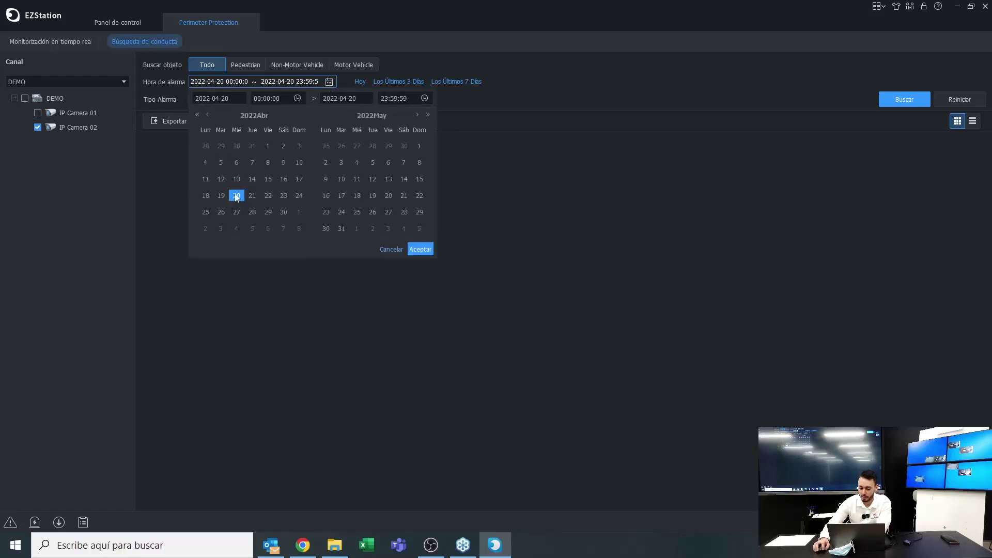
pyautogui.click(237, 197)
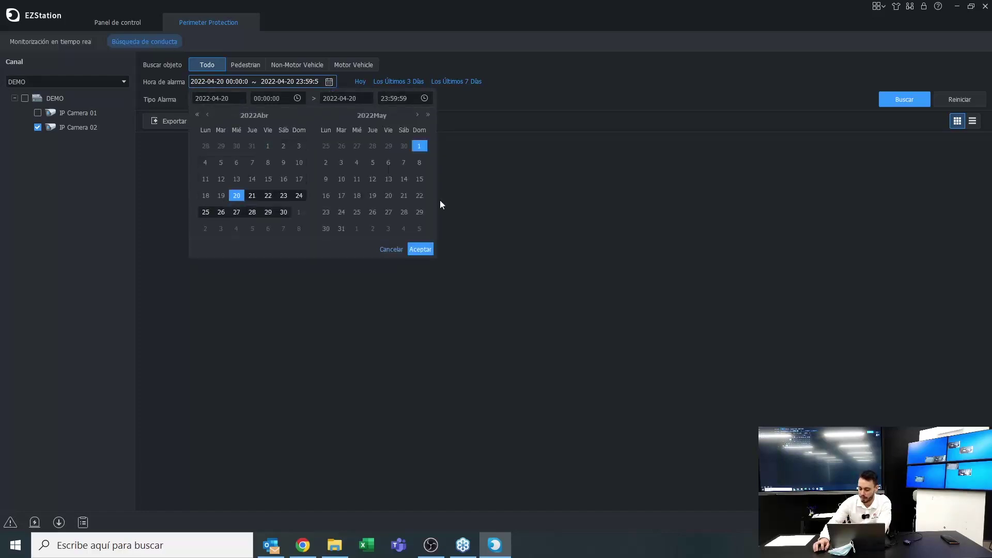
pyautogui.click(418, 249)
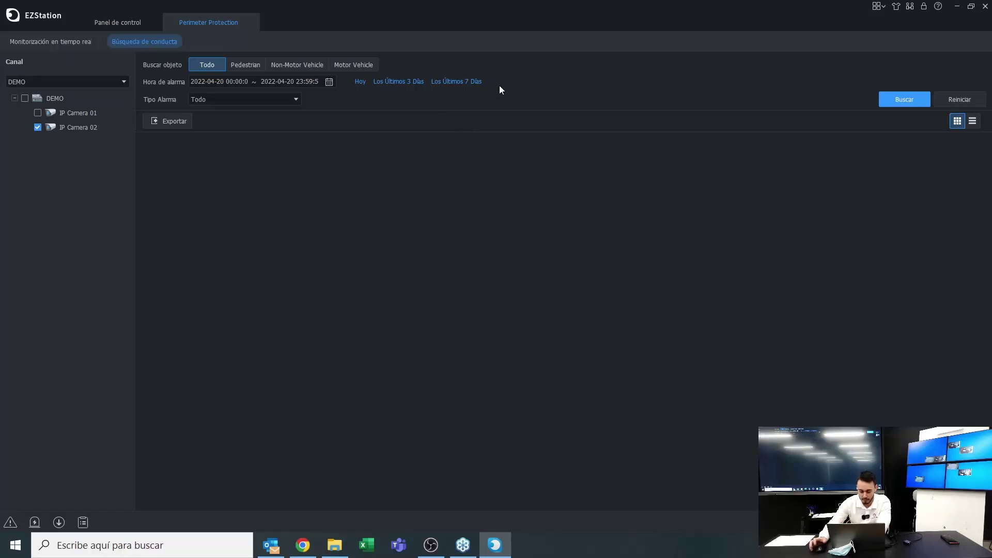
pyautogui.click(209, 100)
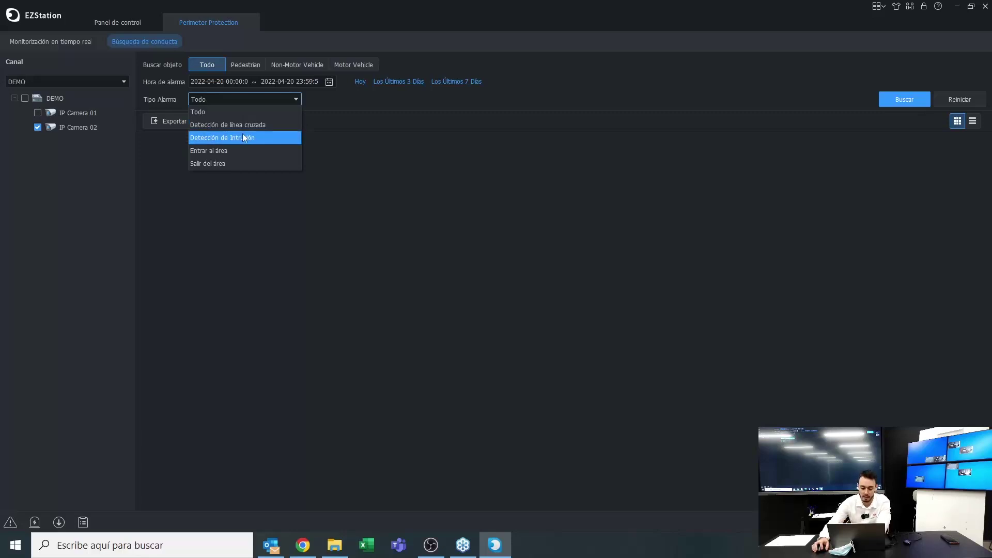
pyautogui.click(599, 104)
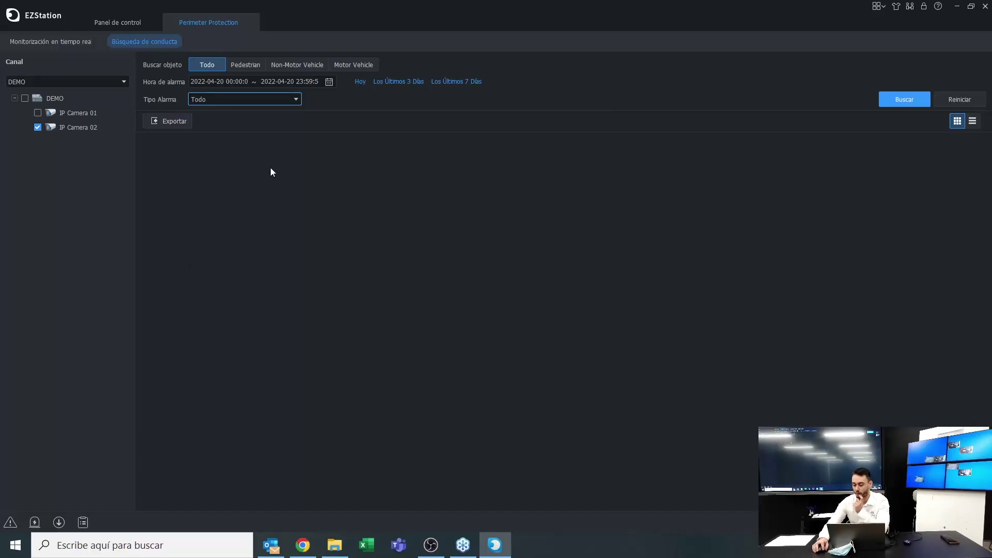
pyautogui.click(917, 103)
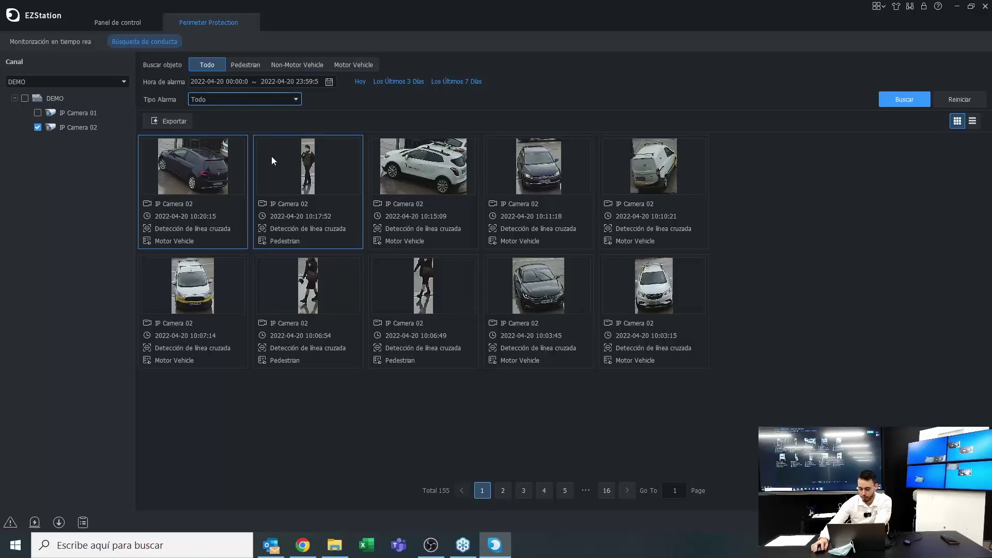
# Rerun the search for Pedestrian objects and preview the 10:17:52 alarm
pyautogui.click(234, 66)
pyautogui.click(912, 103)
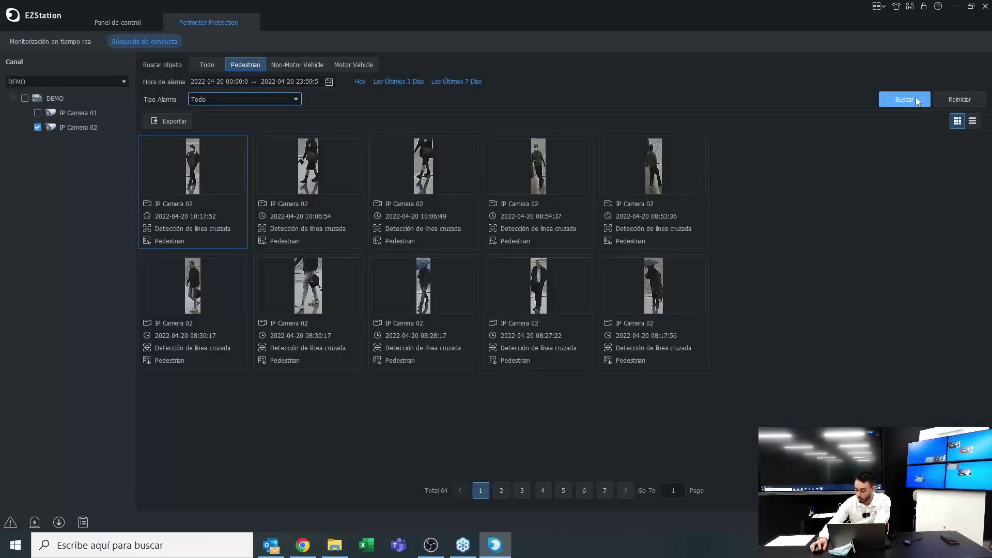
pyautogui.click(191, 179)
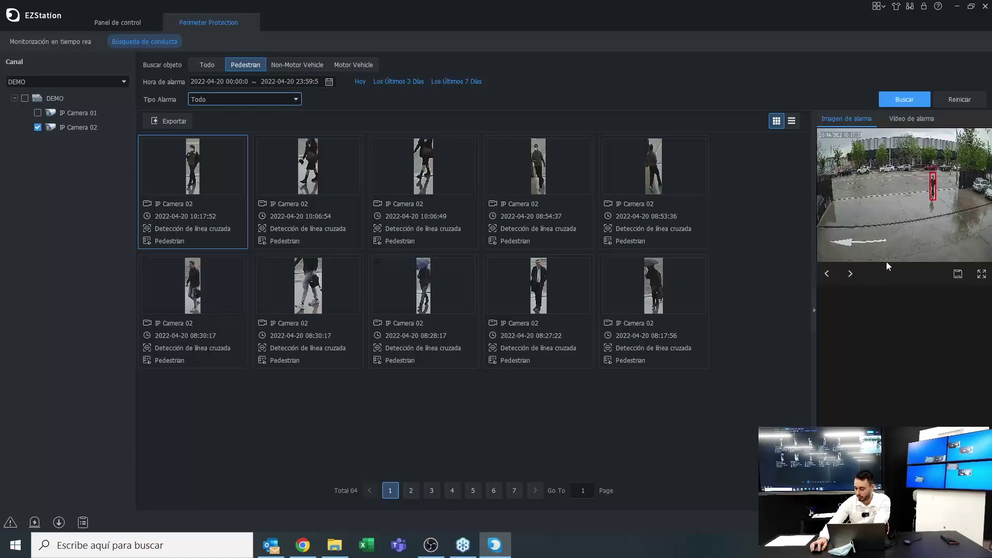
# Play the 10:17:52 pedestrian alarm video full screen
pyautogui.click(985, 272)
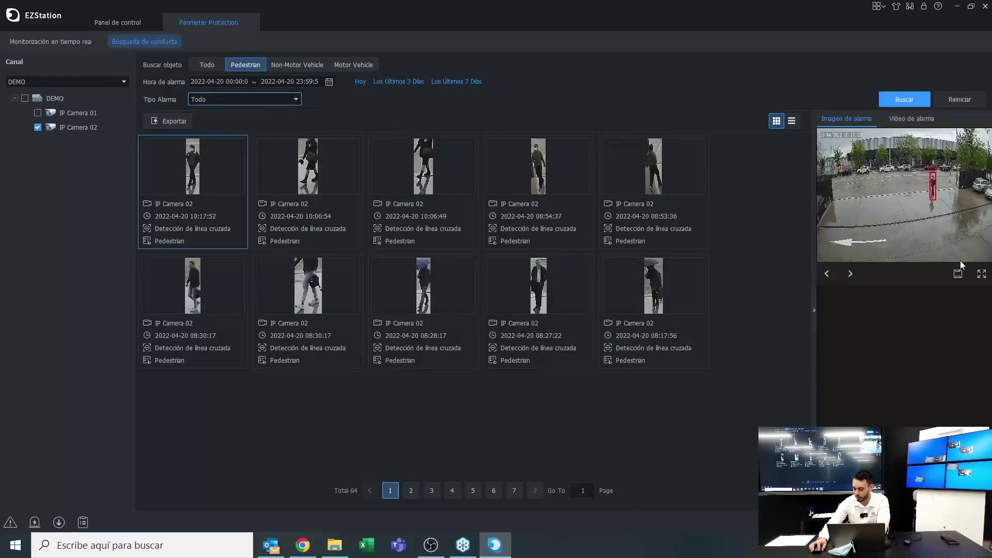
pyautogui.click(903, 120)
pyautogui.click(905, 200)
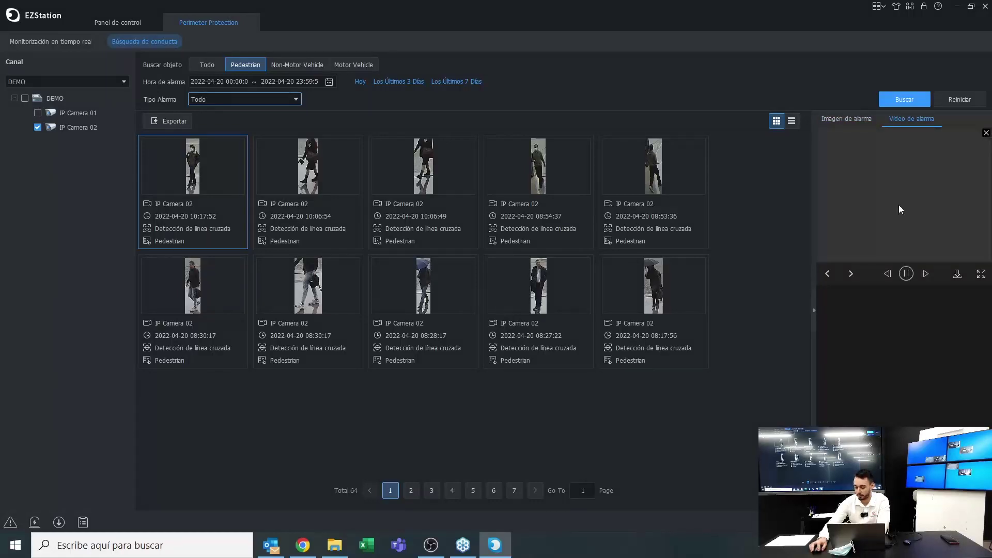
pyautogui.click(979, 274)
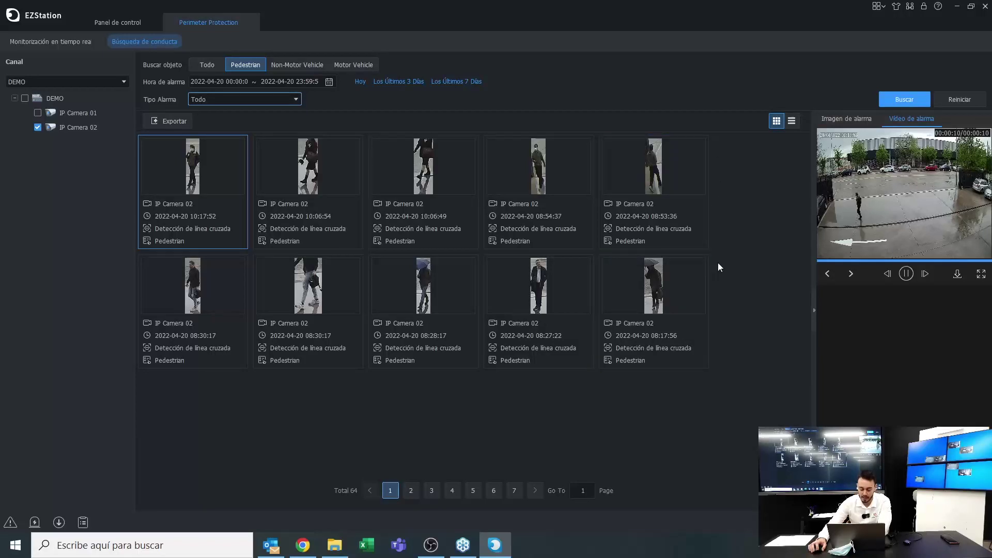
# Rerun the search for Motor Vehicle objects and preview the 09:48:48 alarm
pyautogui.click(352, 65)
pyautogui.click(923, 100)
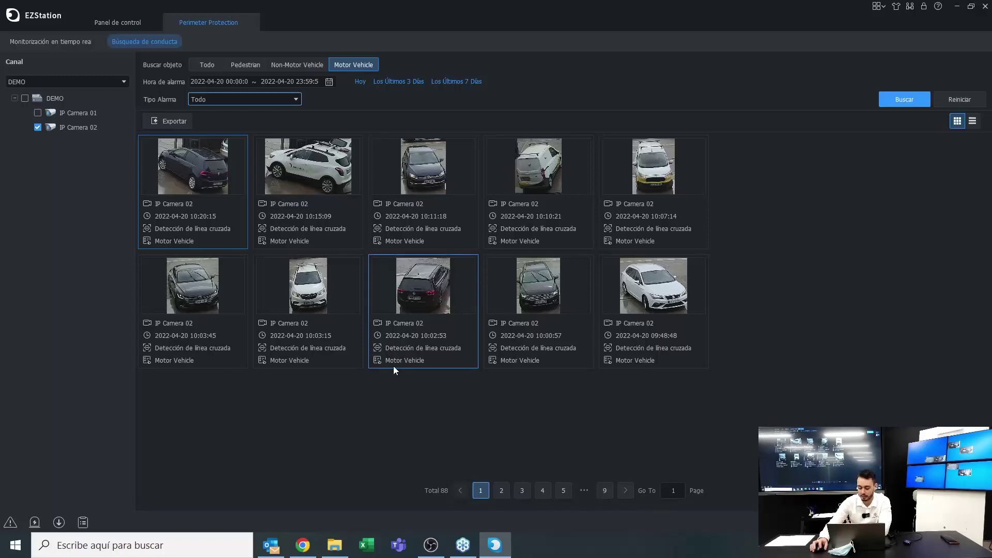
pyautogui.click(619, 283)
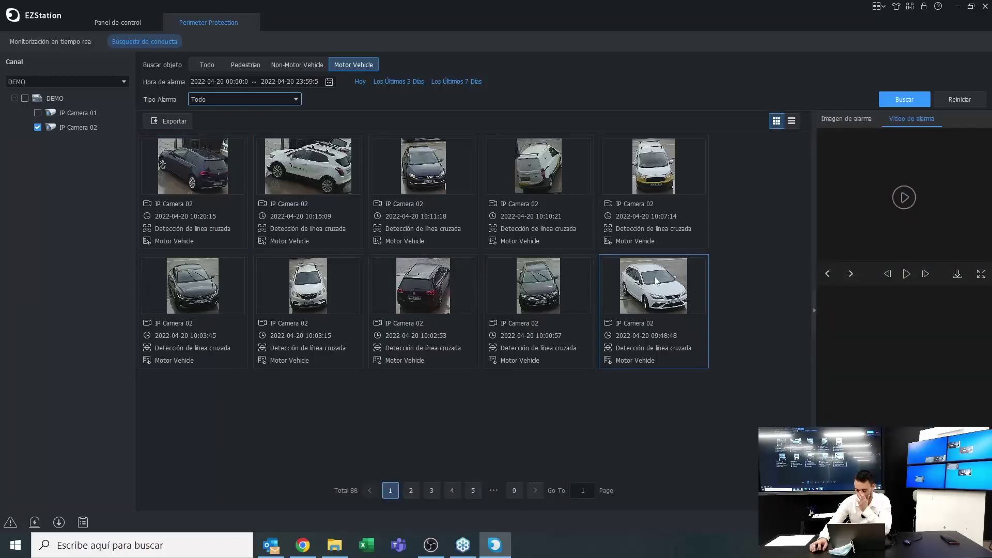
# Play the 09:48:48 white-car alarm video full screen
pyautogui.click(824, 118)
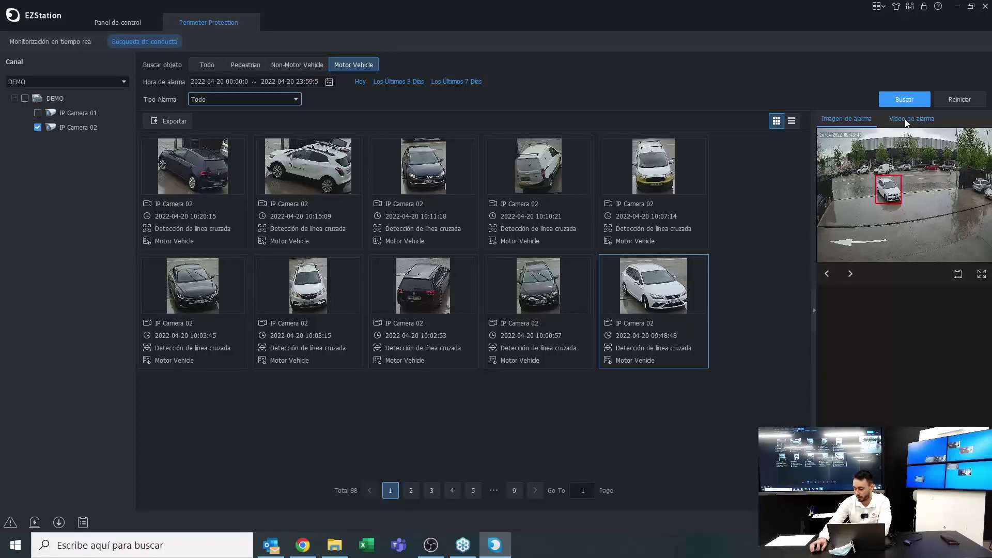
pyautogui.click(905, 121)
pyautogui.click(842, 123)
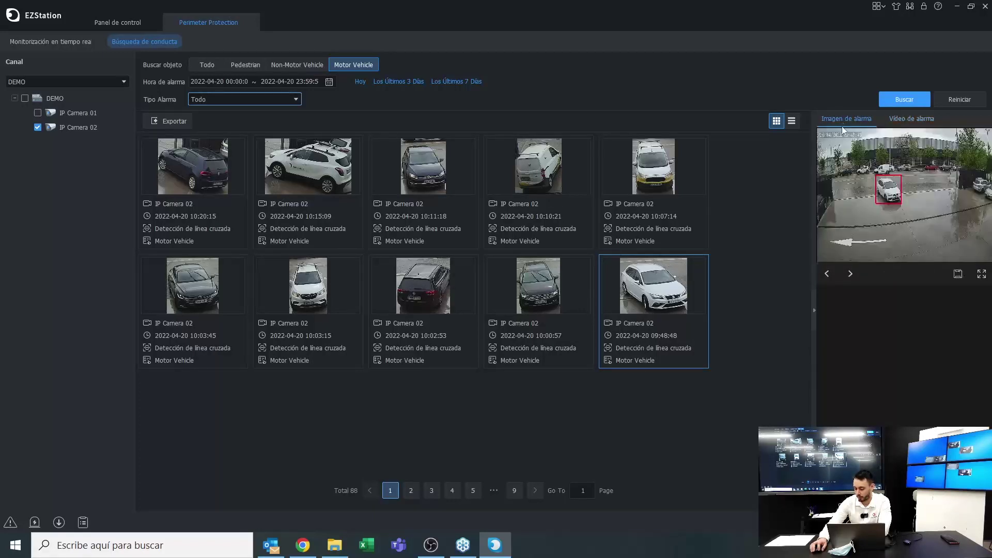
pyautogui.click(901, 120)
pyautogui.click(902, 198)
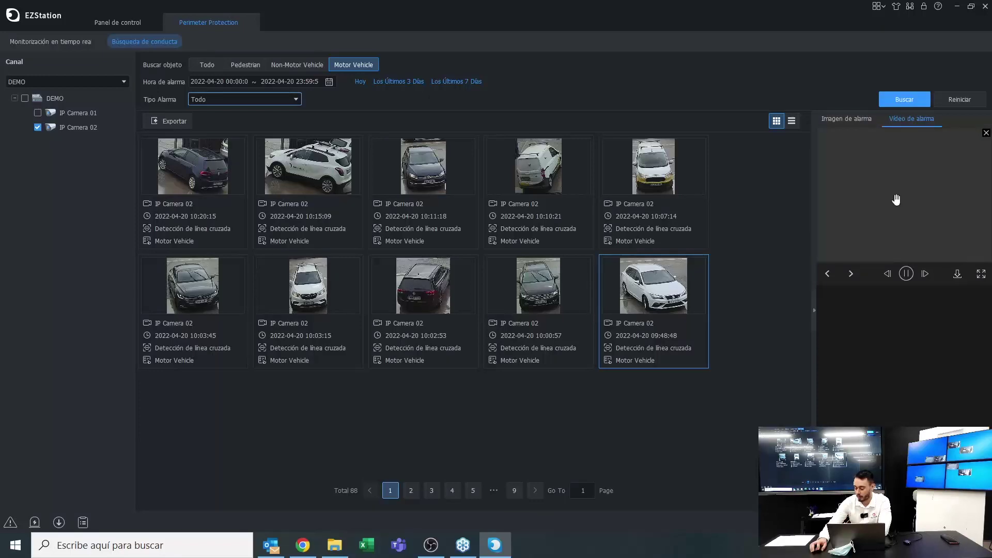
pyautogui.doubleClick(944, 240)
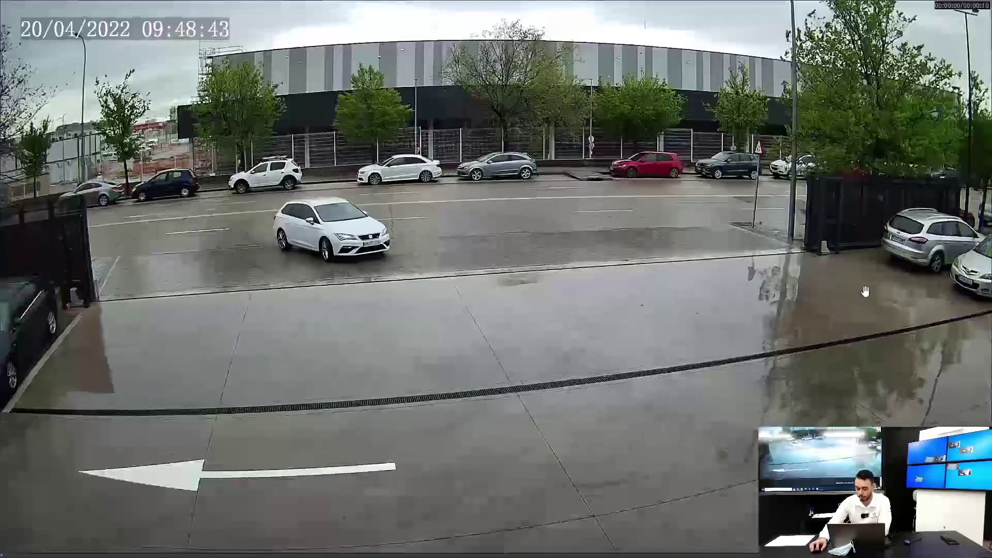